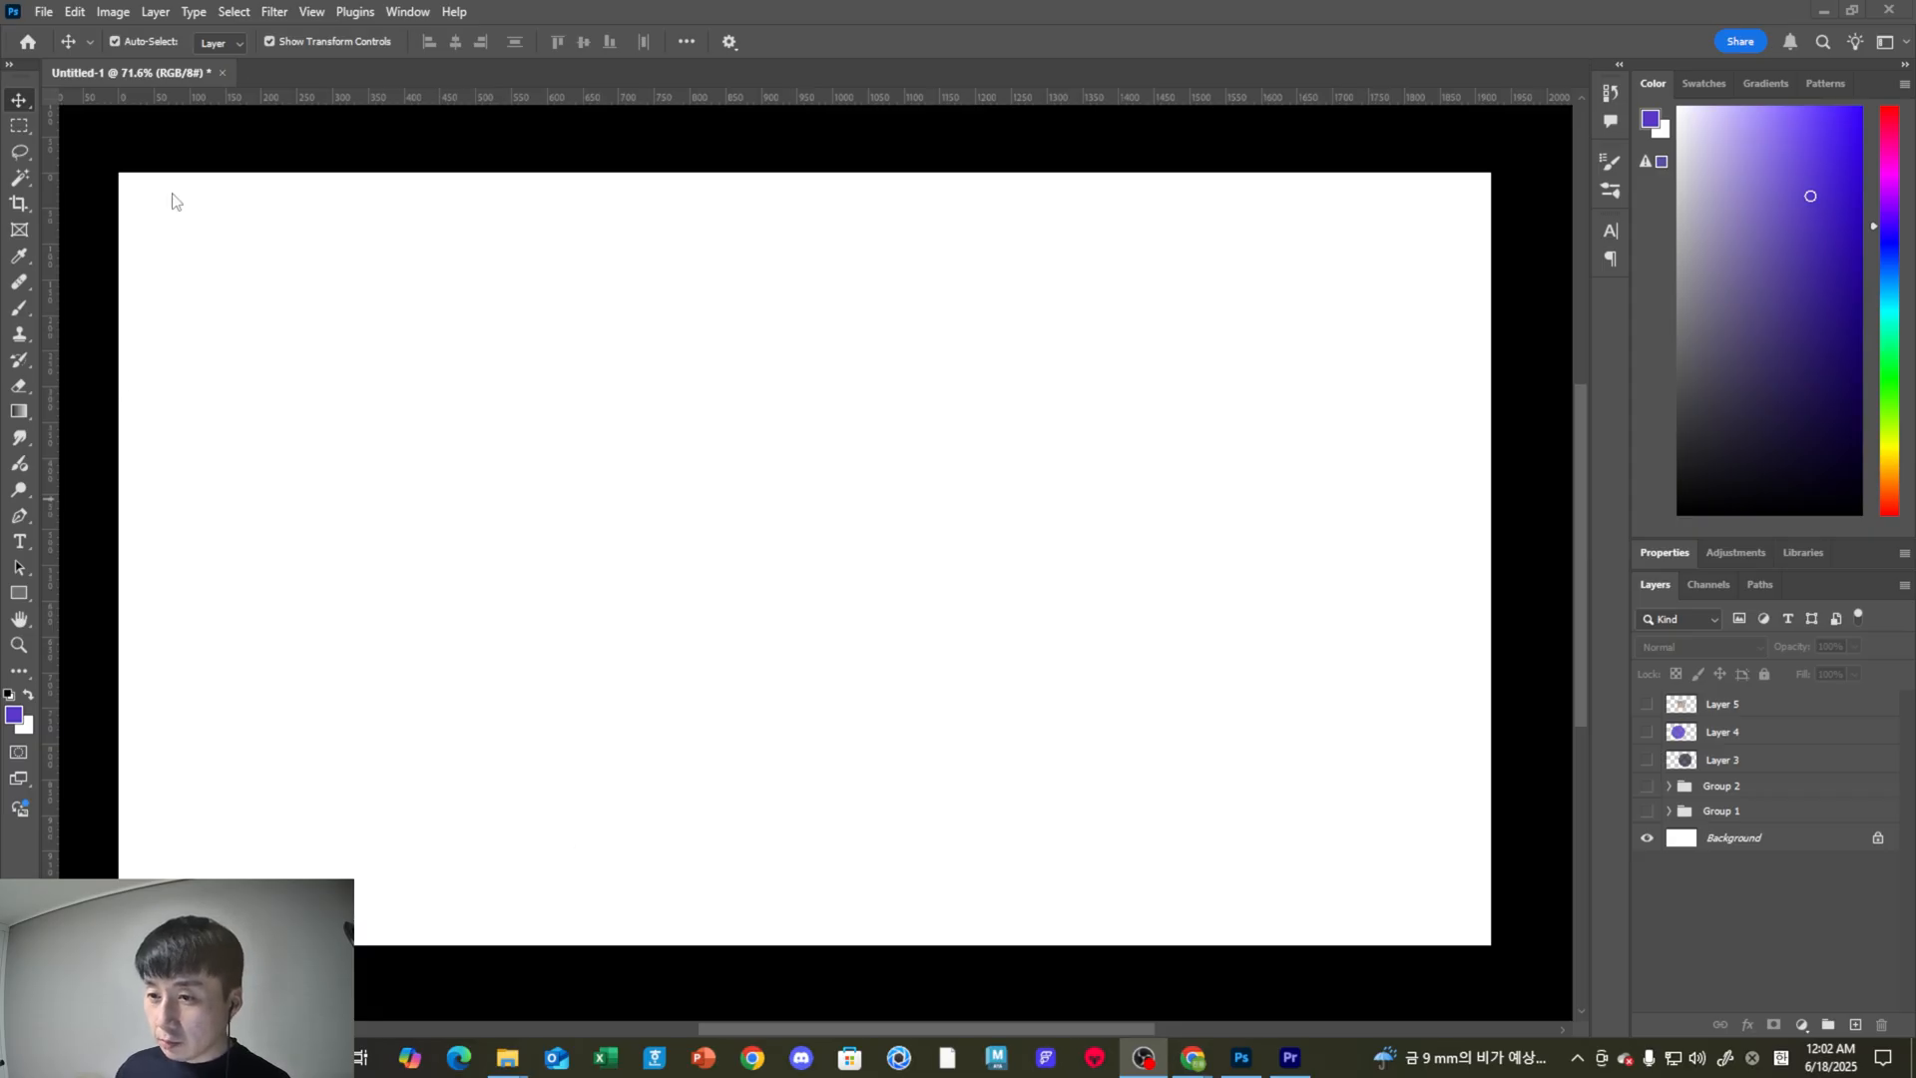
Show Layer 3 and Layer 4 and set Layer 4's blend mode to Normal.
click(1647, 760)
click(1648, 733)
click(1708, 732)
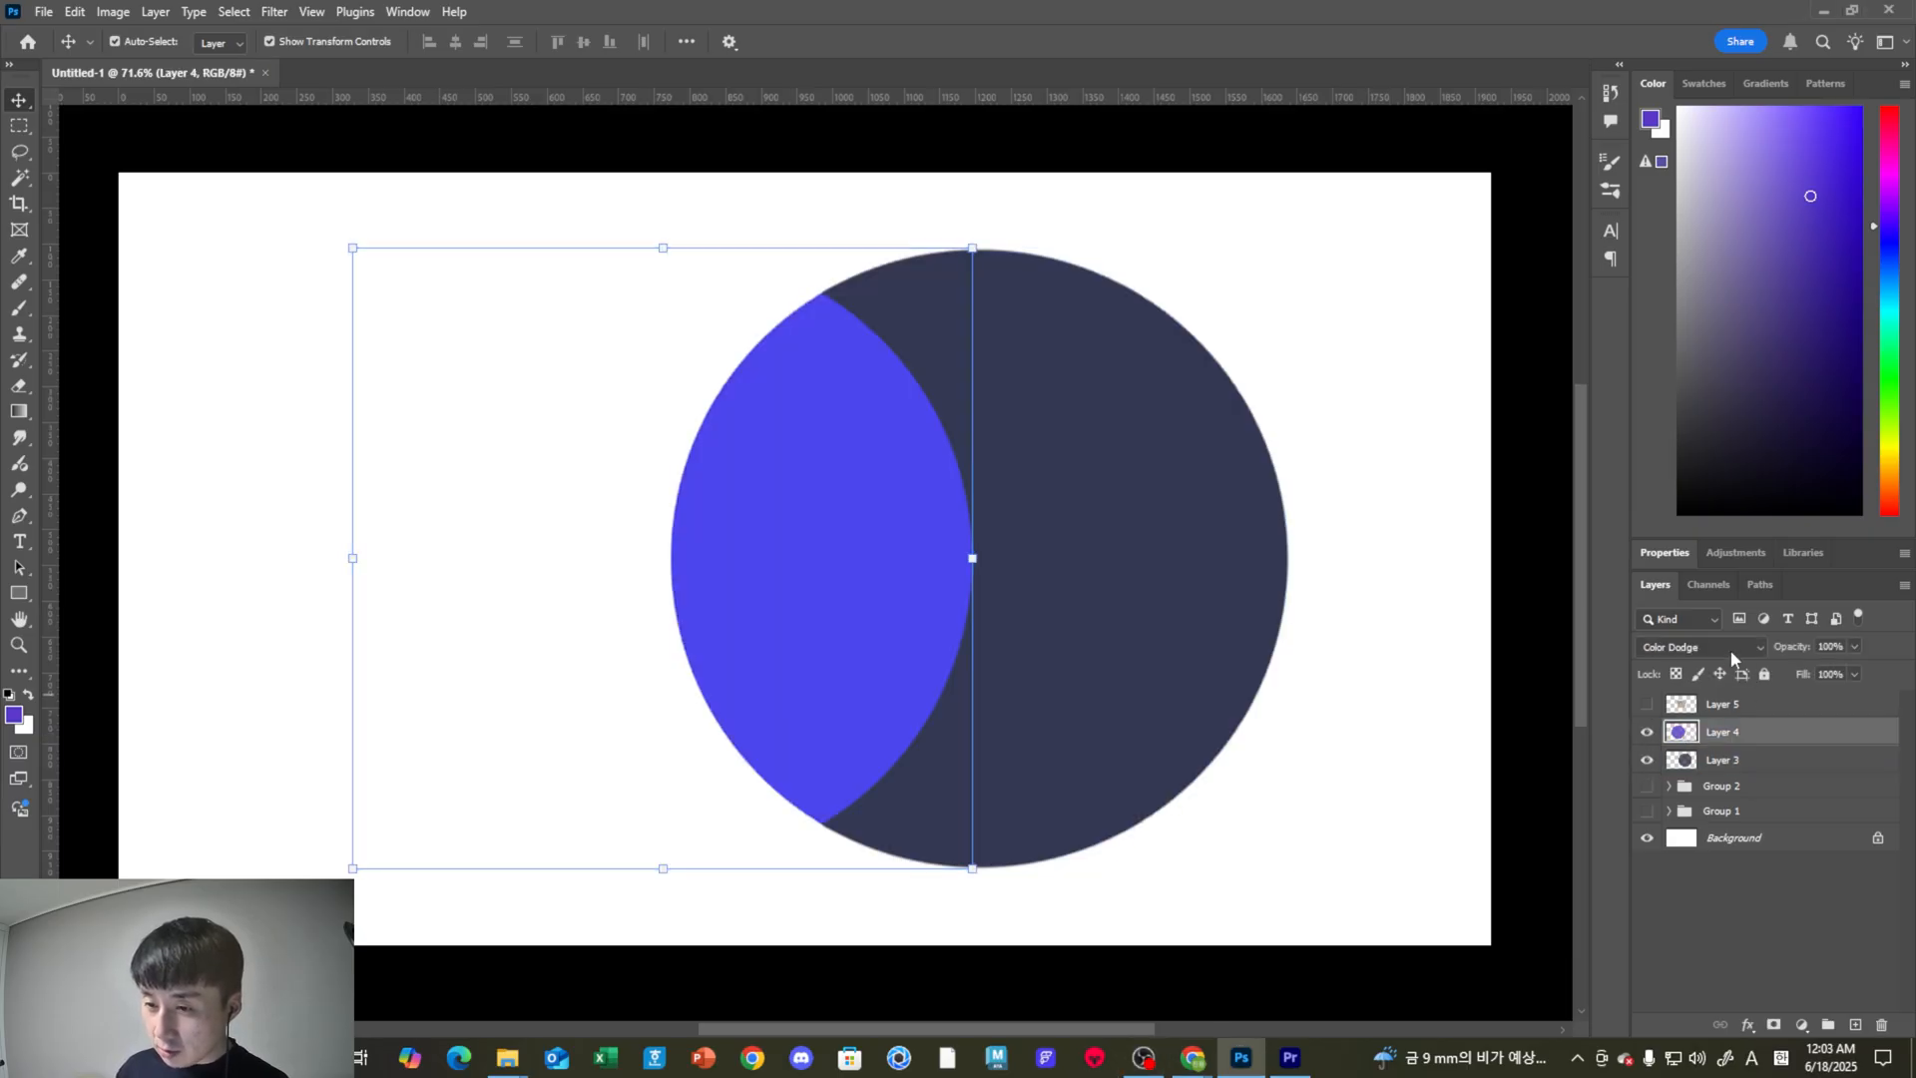
click(1731, 650)
click(1689, 502)
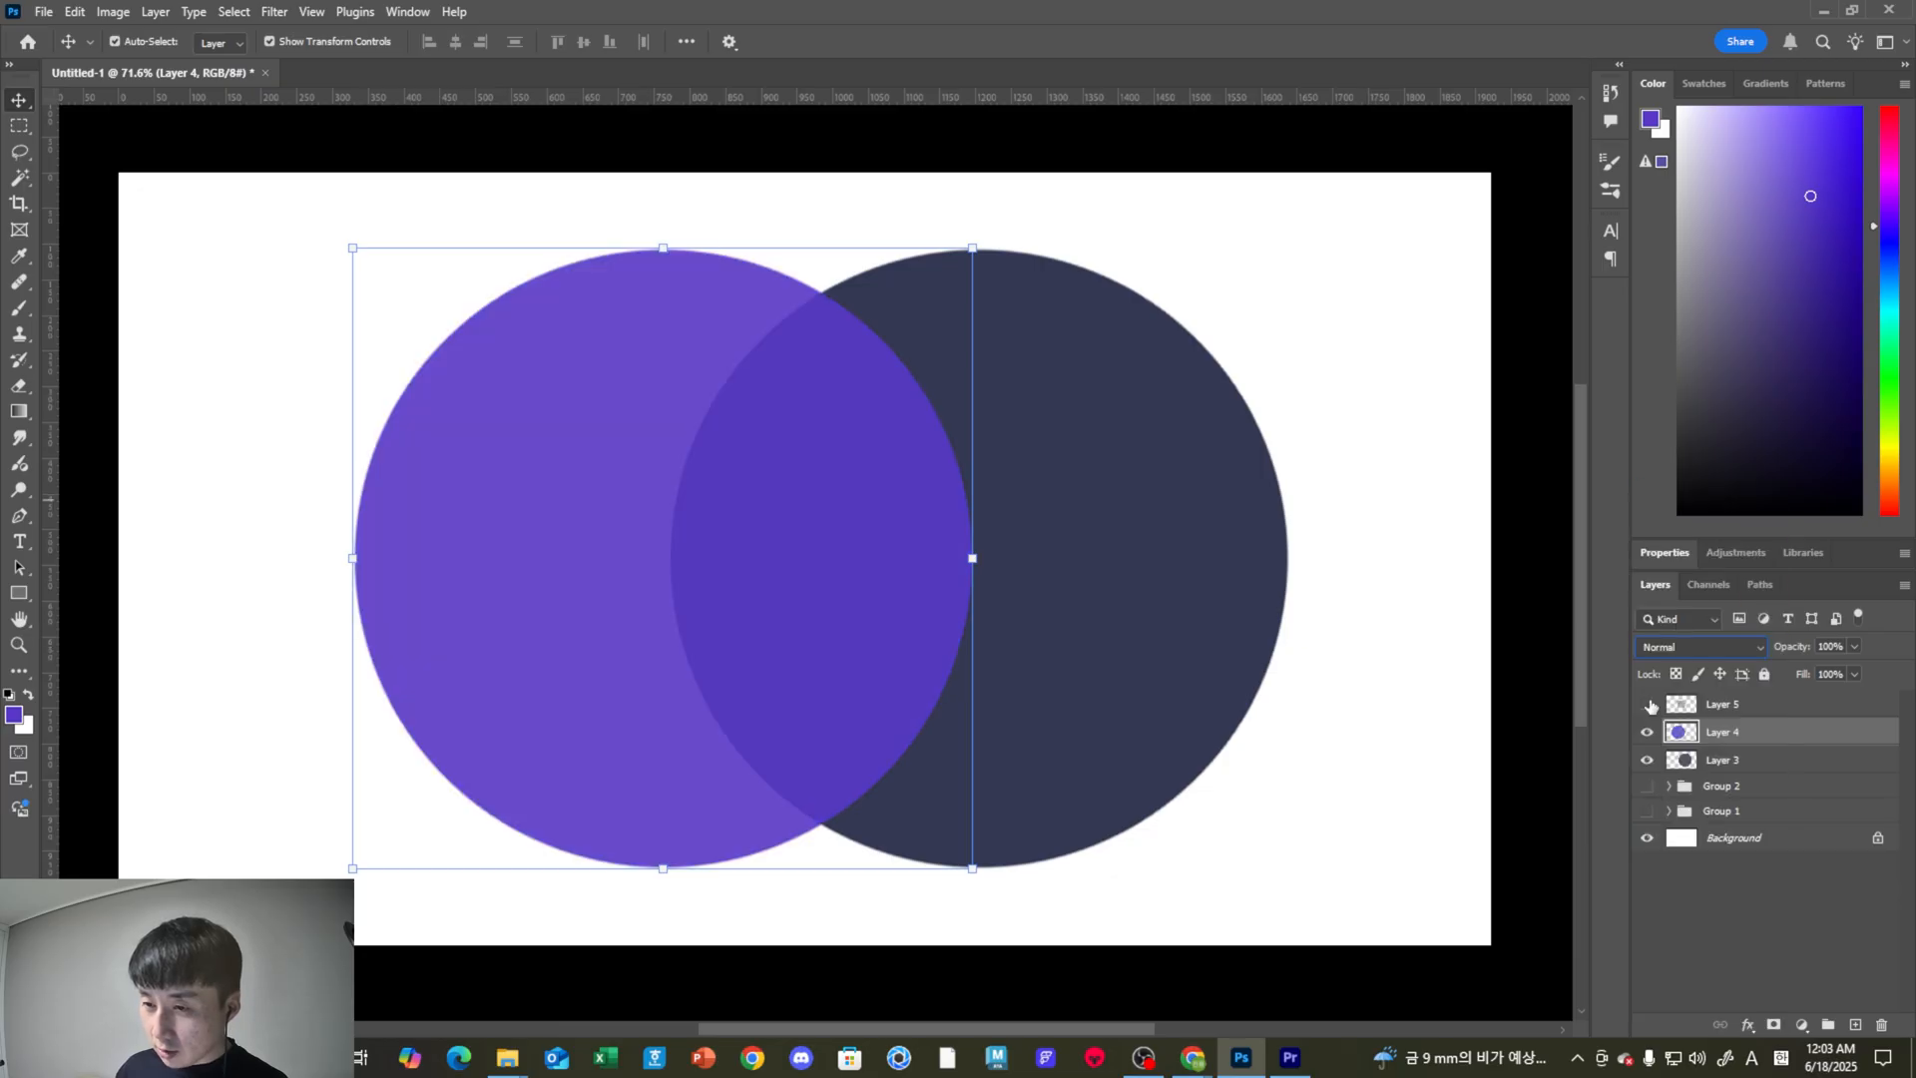
Preview lightening blend modes such as Lighten and Linear Dodge (Add) on Layer 4, keeping it at Normal.
click(1725, 648)
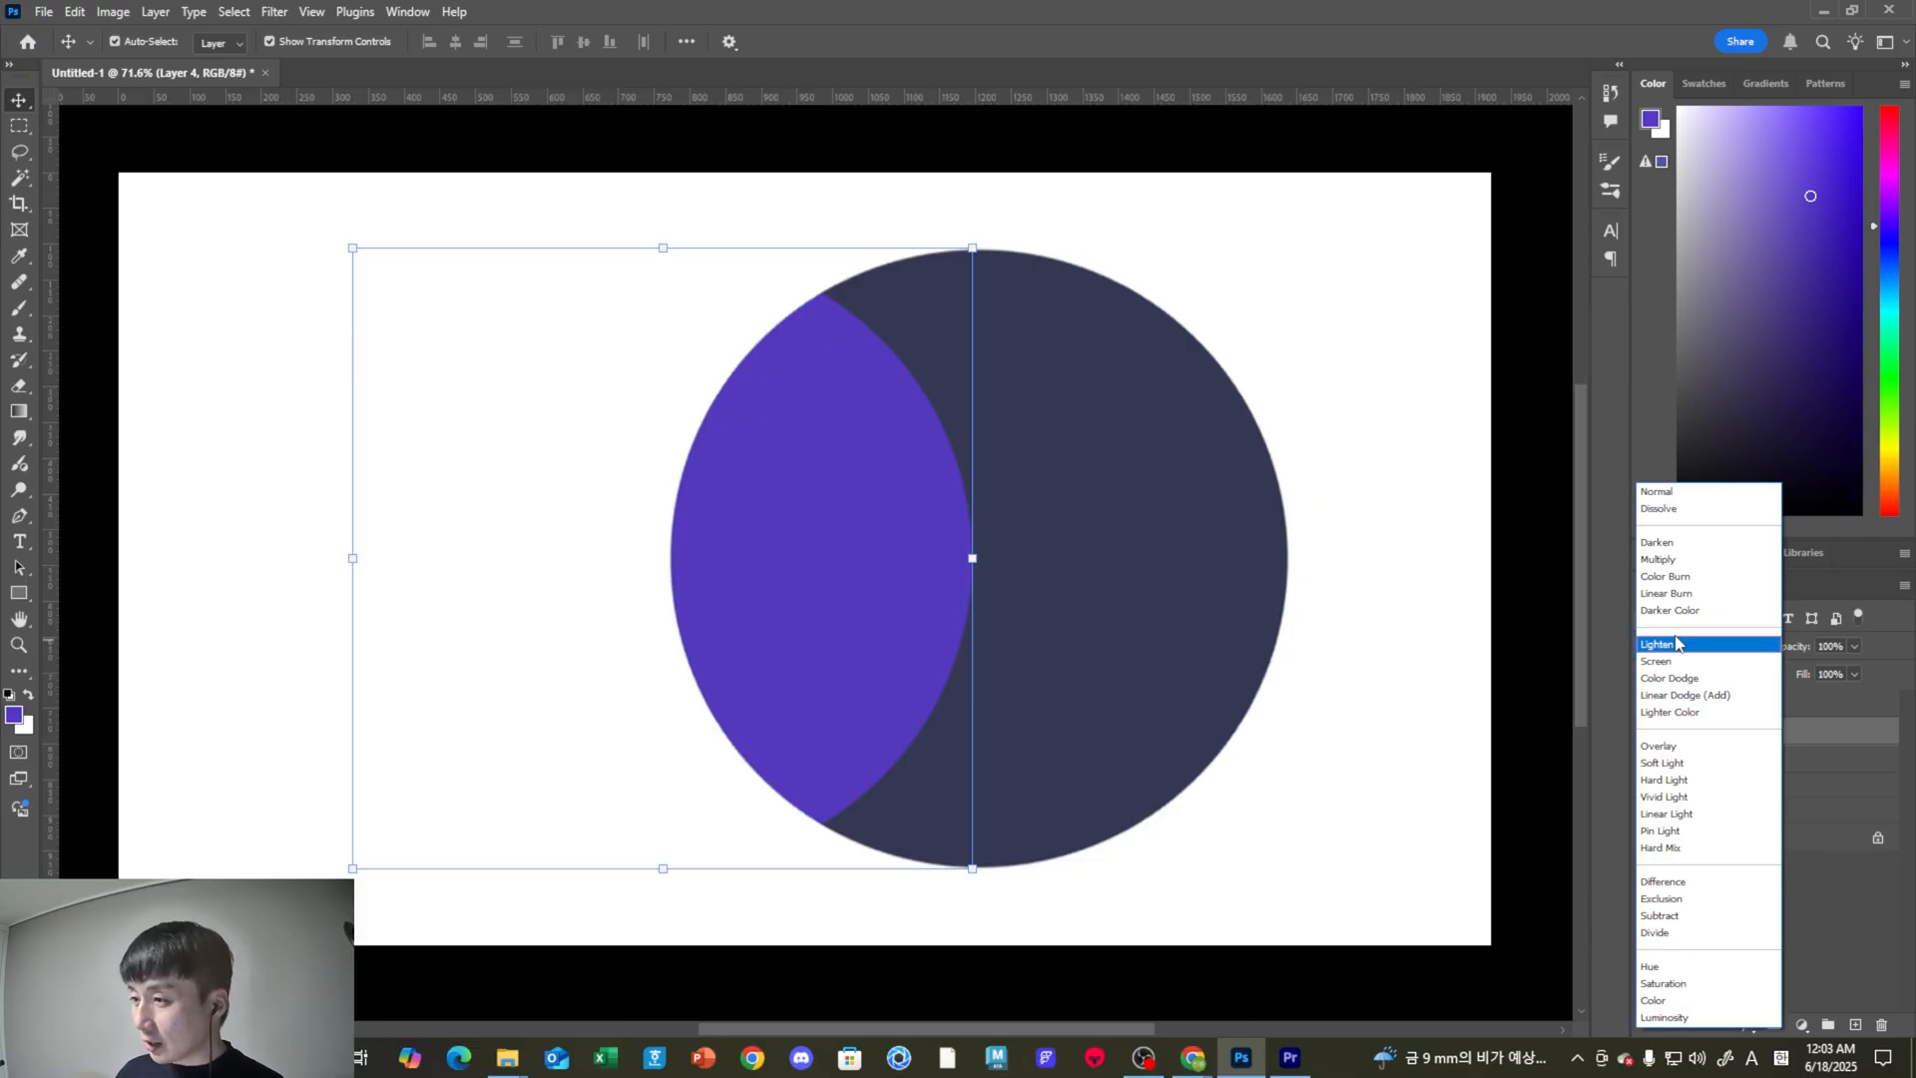
click(1658, 491)
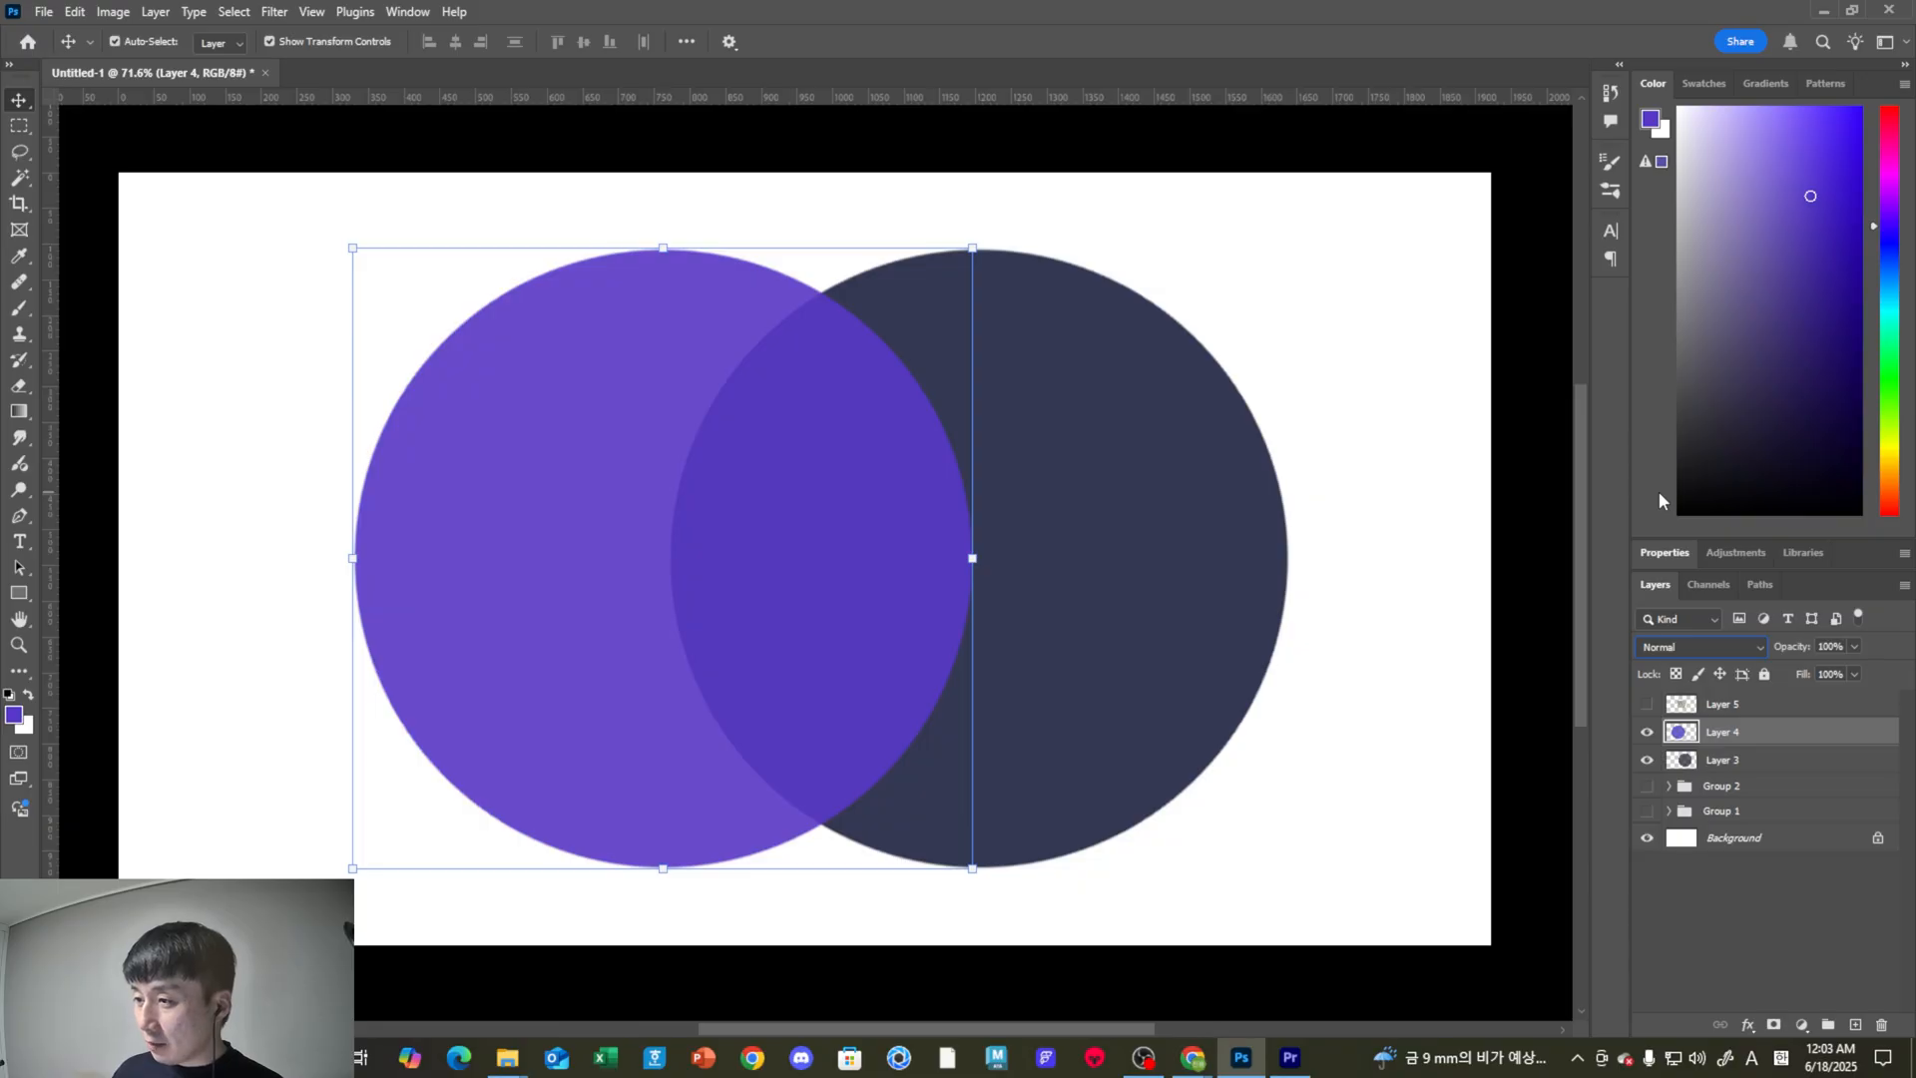
click(1664, 644)
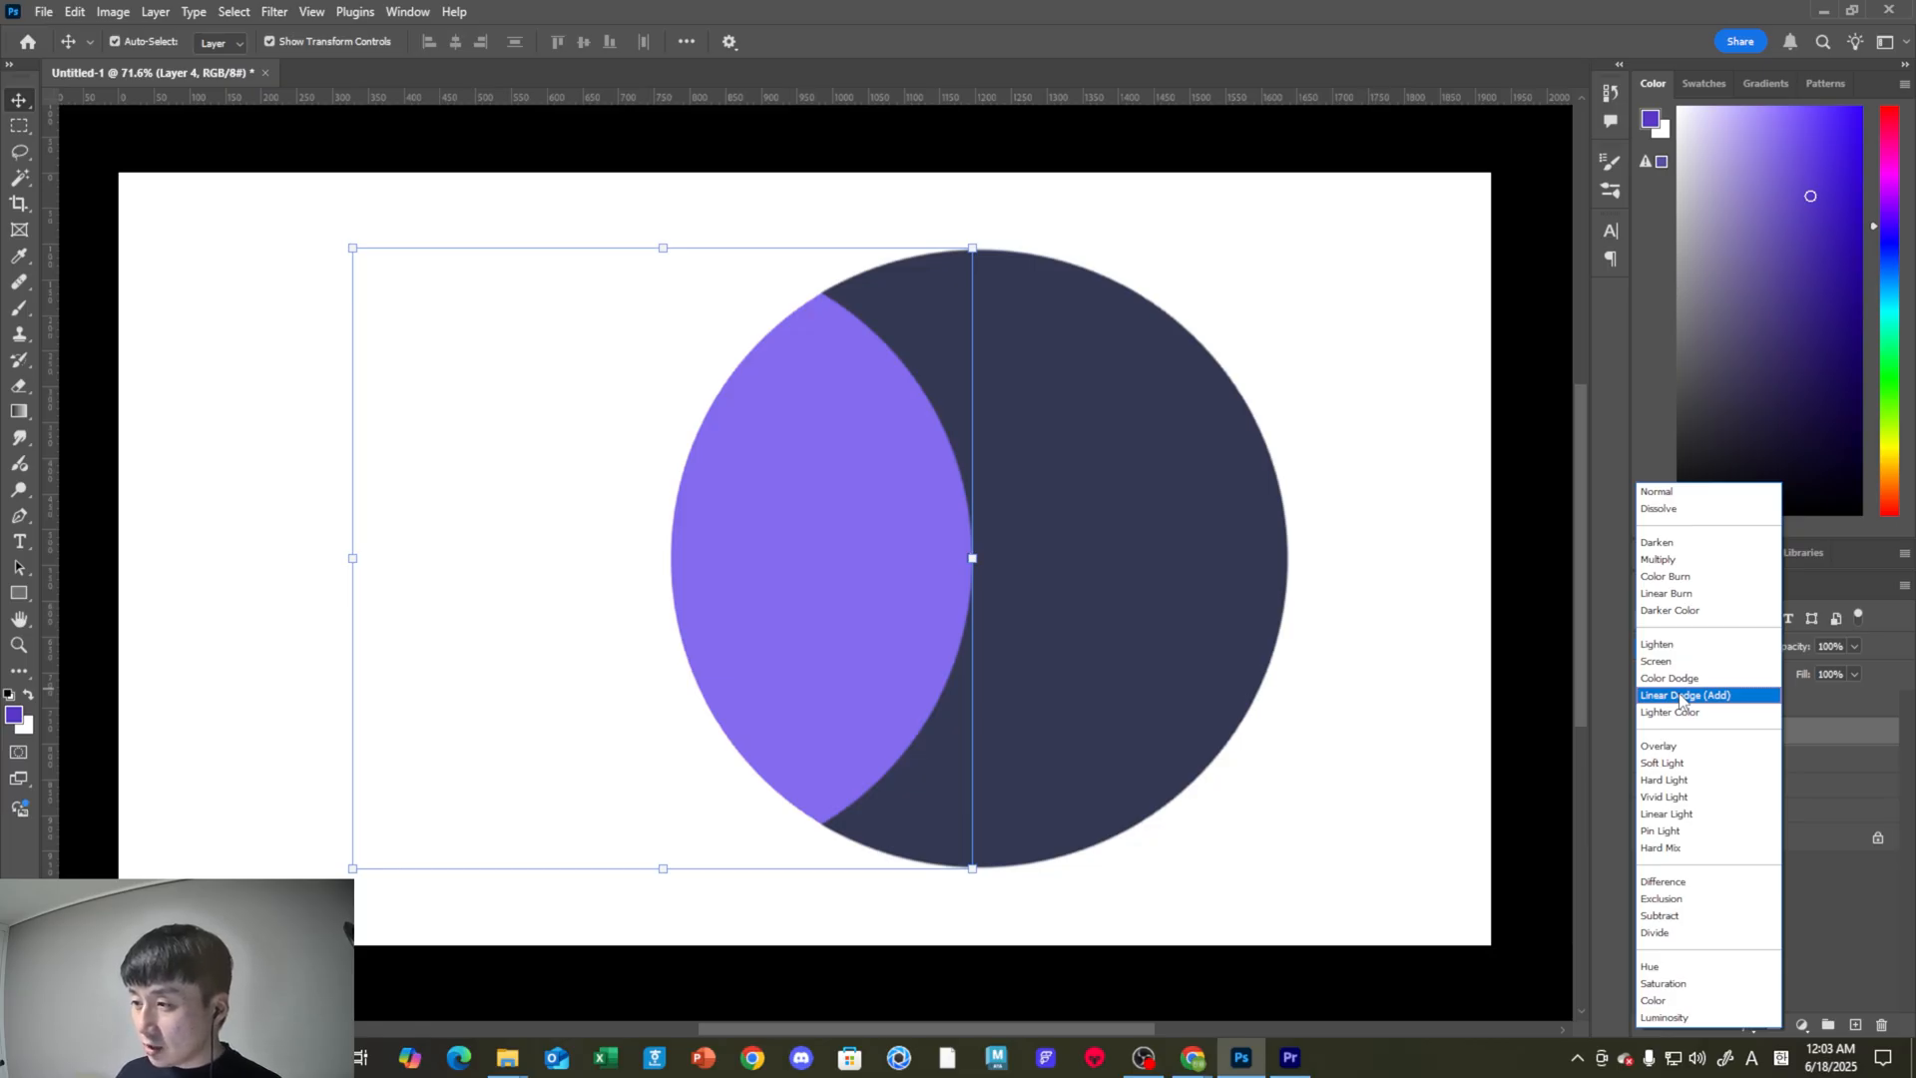
key(Escape)
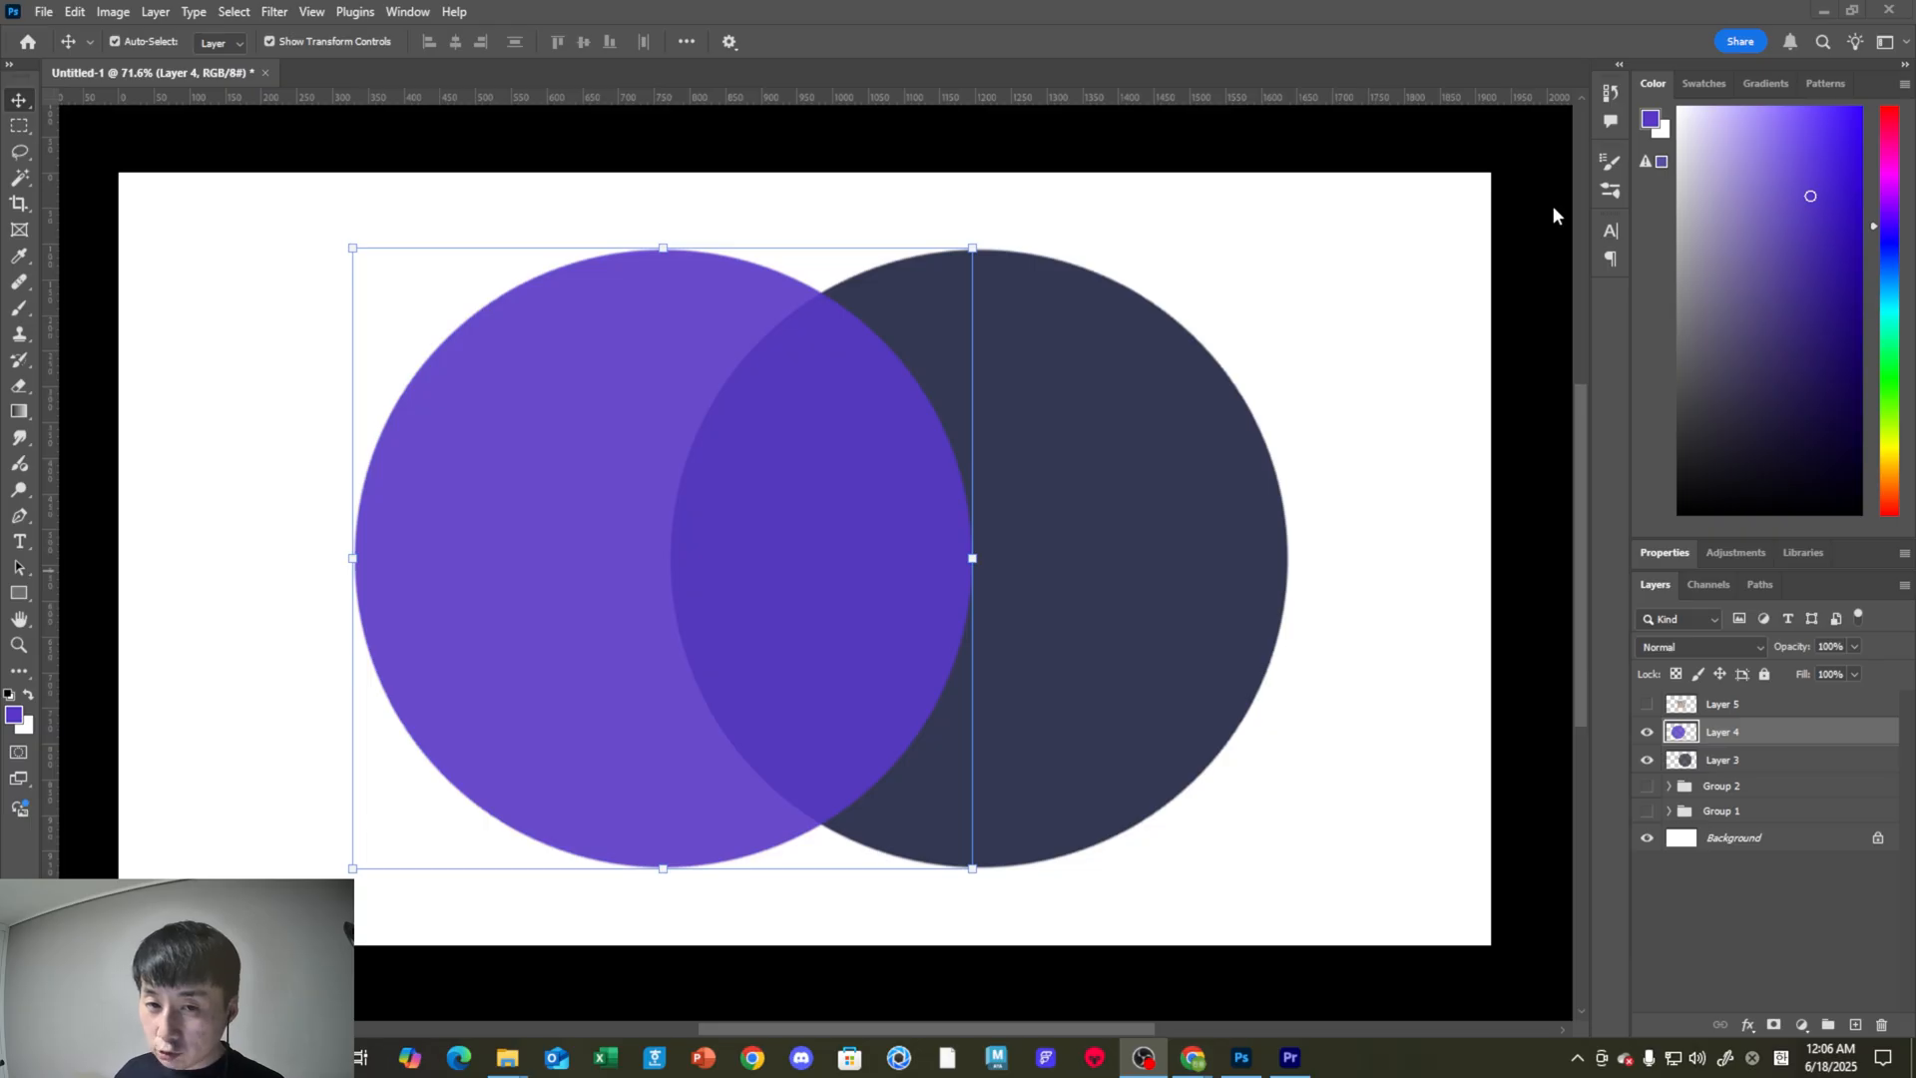
Set the purple circle's blend mode to Darken and add the dark circle to the selection.
shift+click(1086, 451)
click(539, 511)
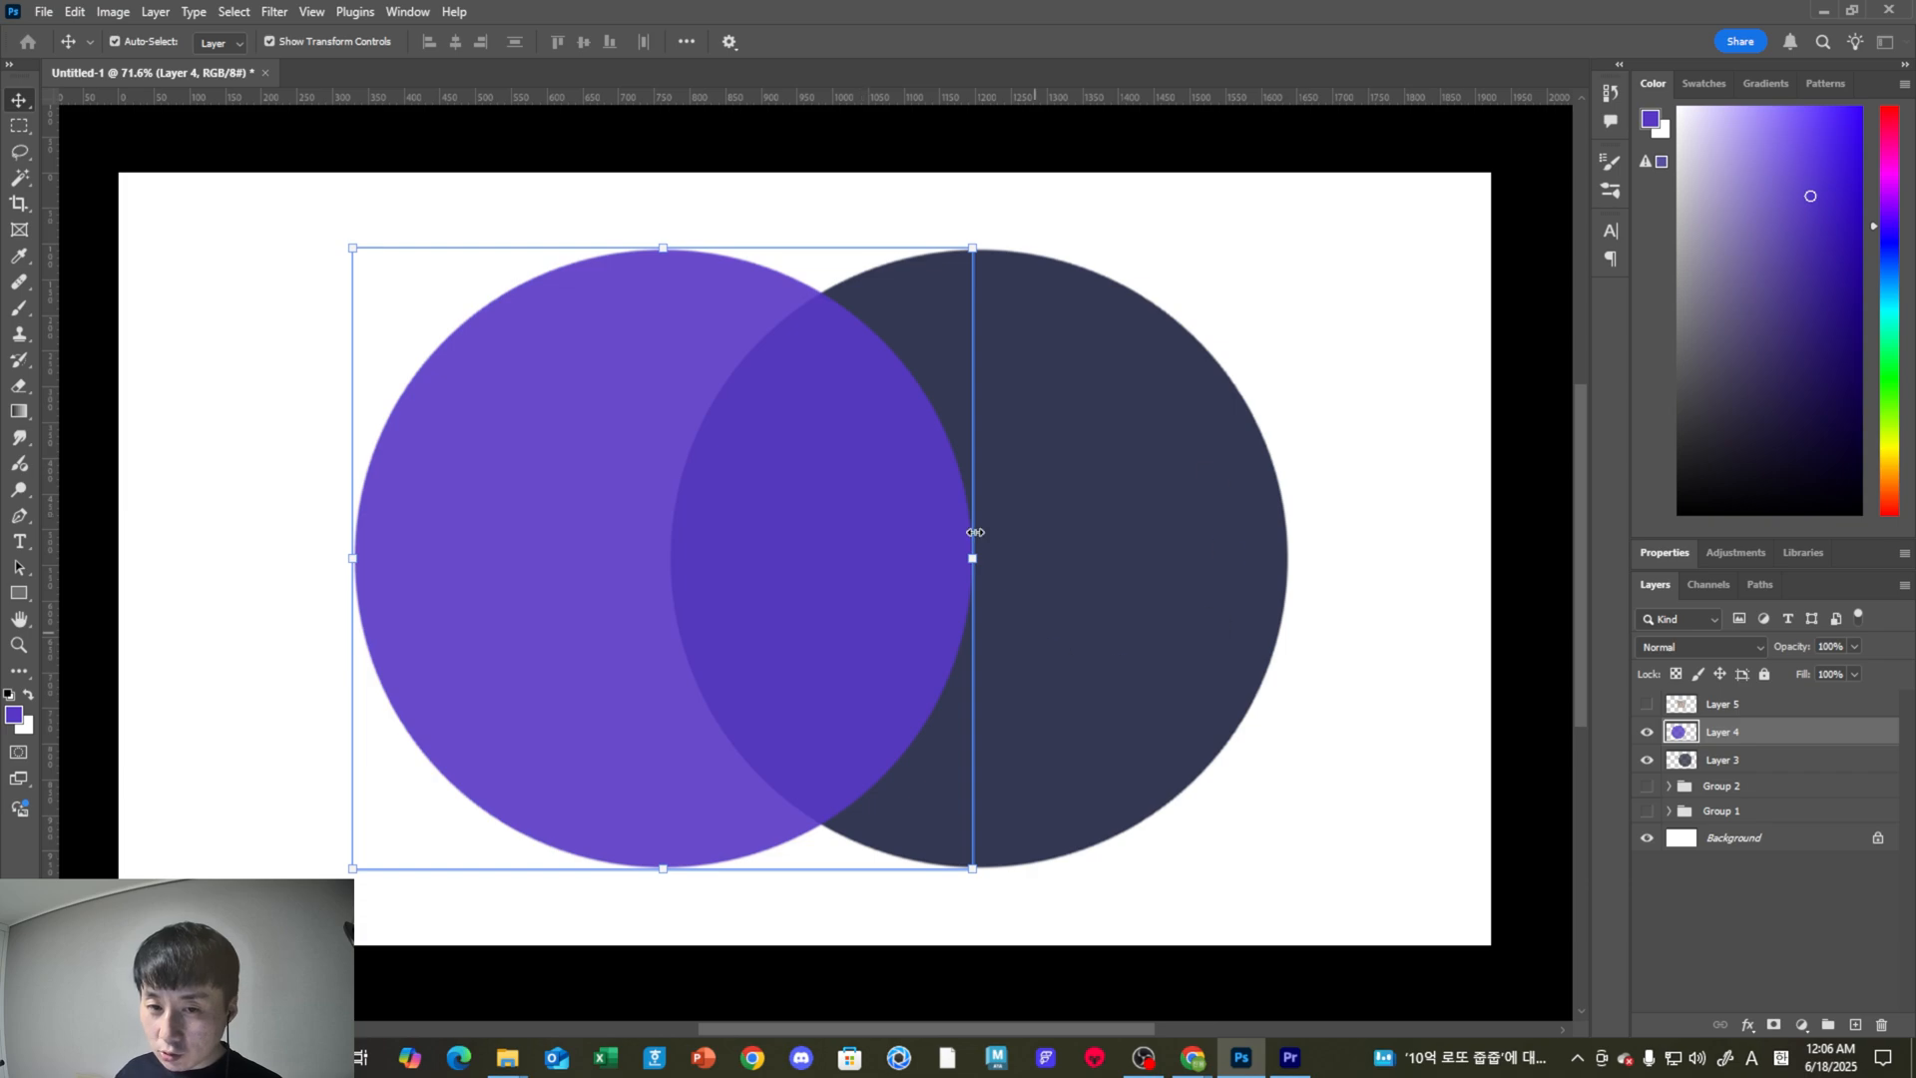
shift+click(1118, 589)
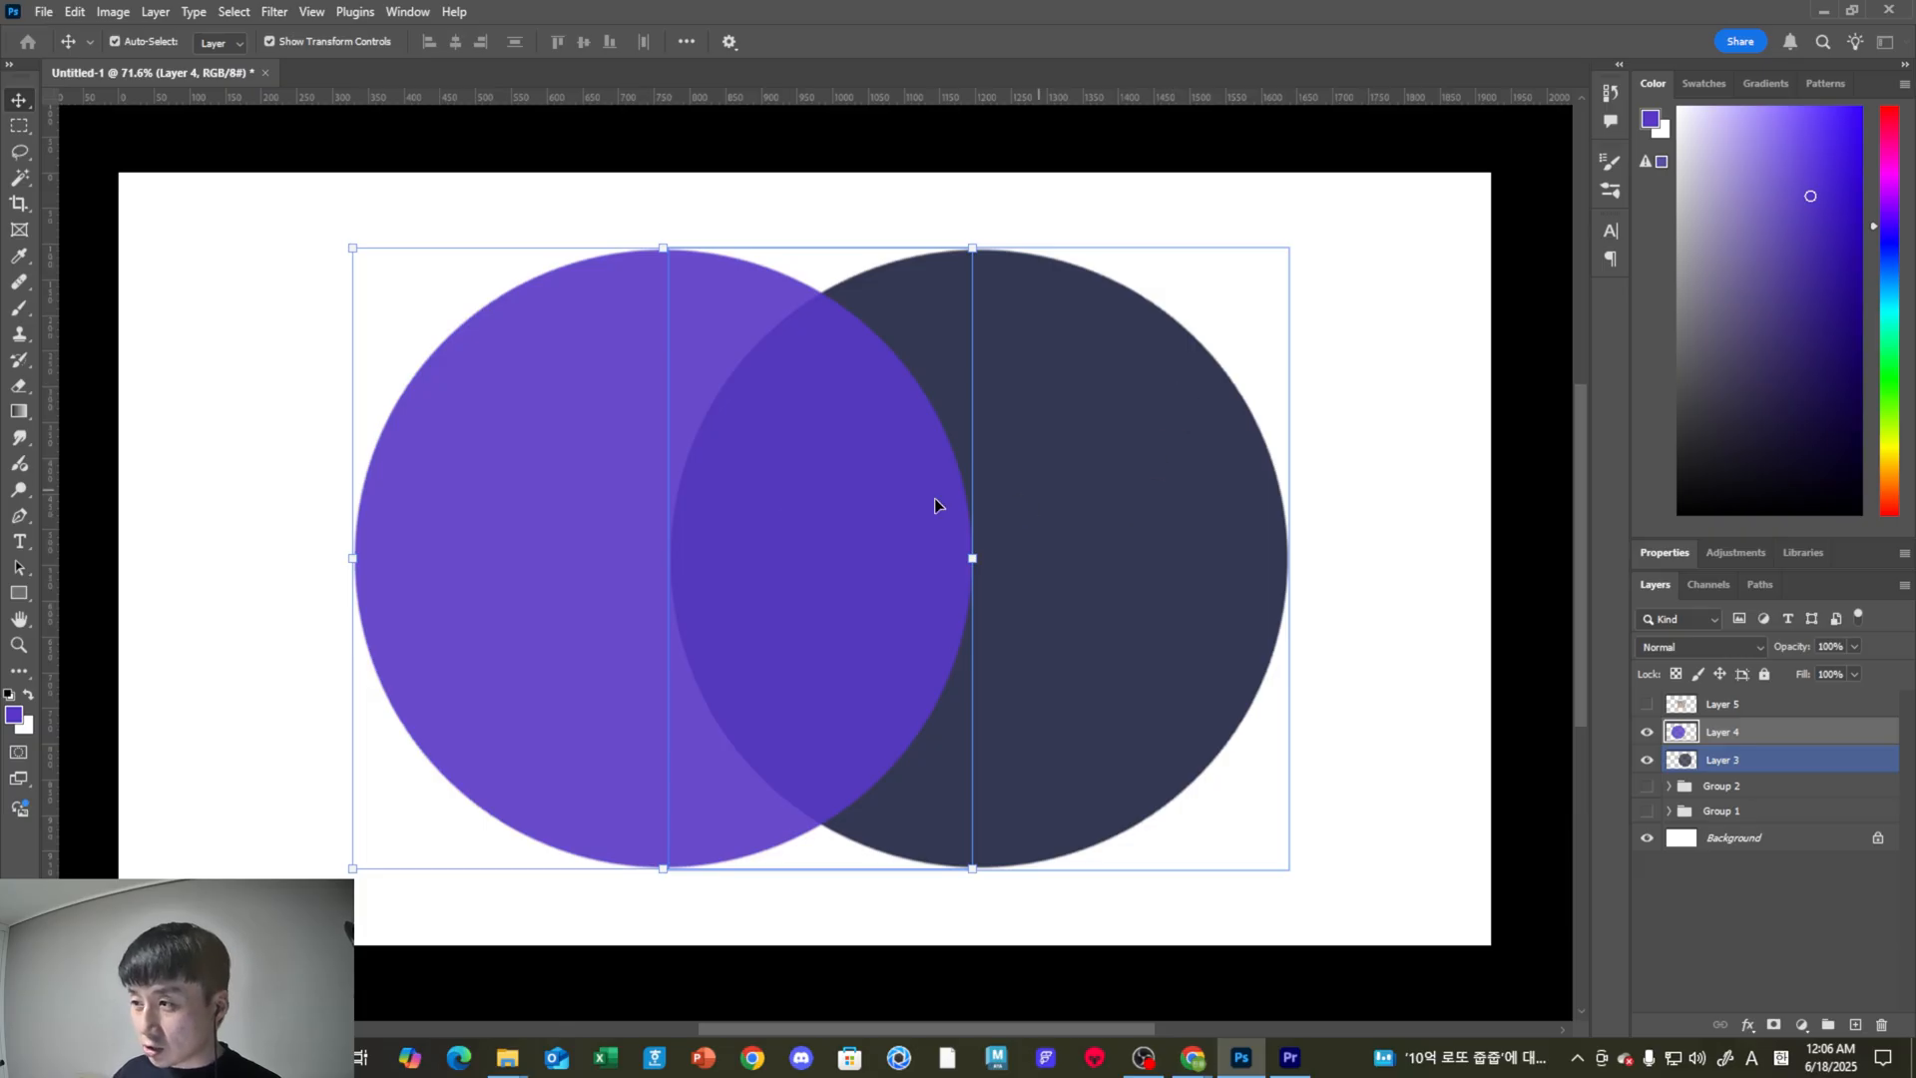
click(482, 412)
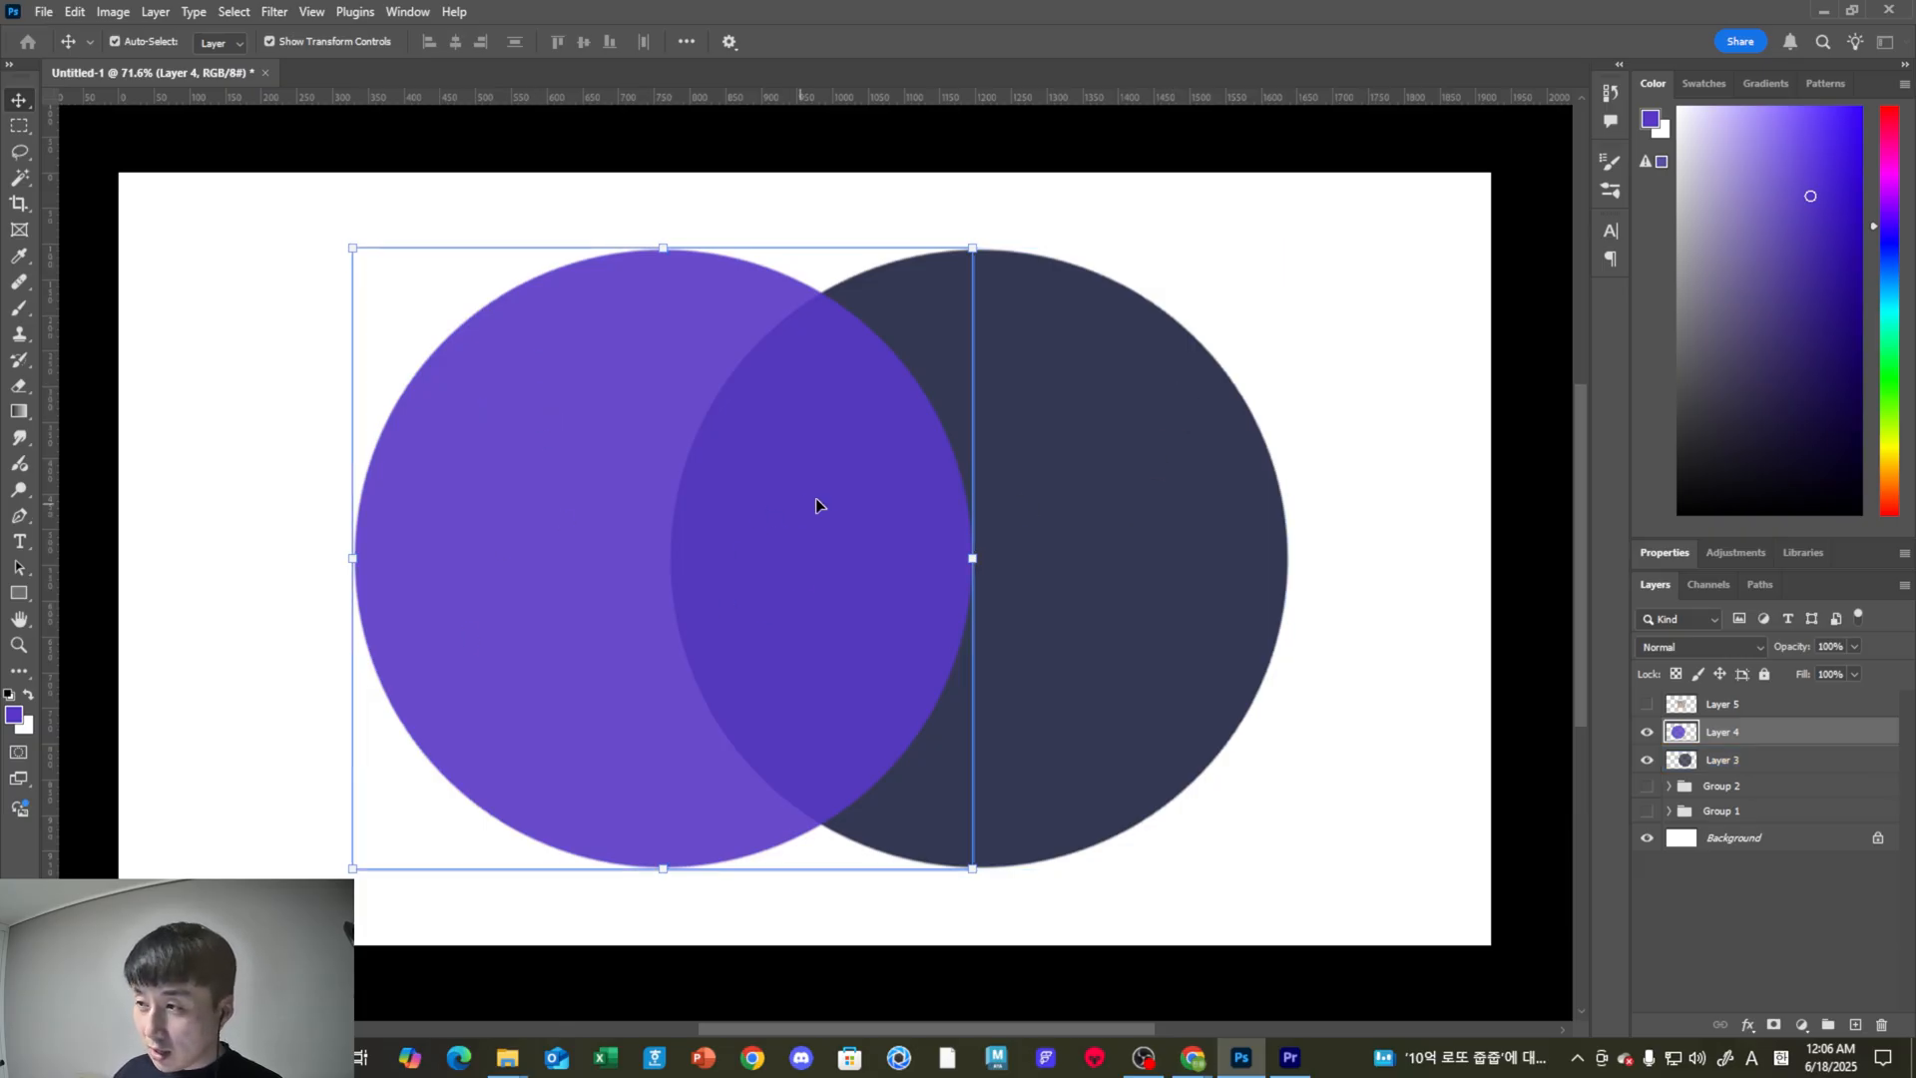
click(1699, 646)
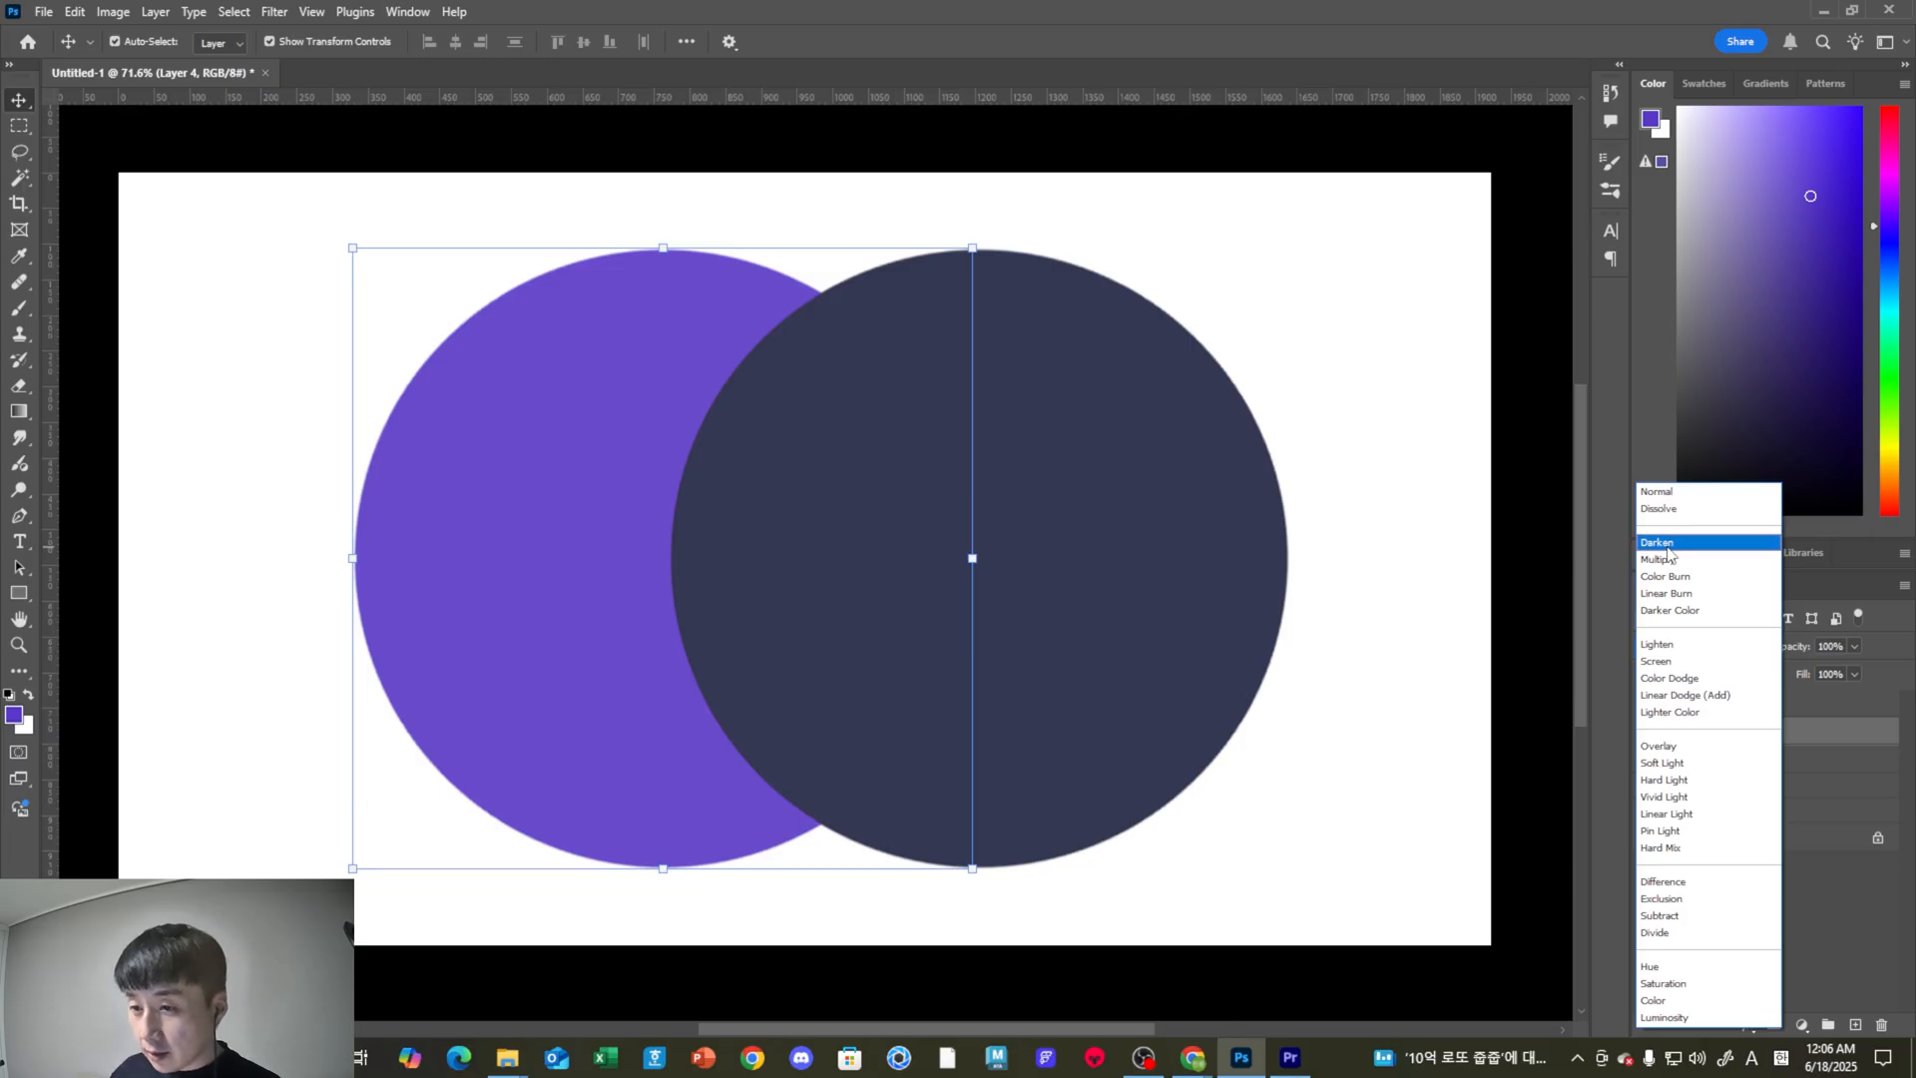
click(1658, 541)
shift+click(1039, 574)
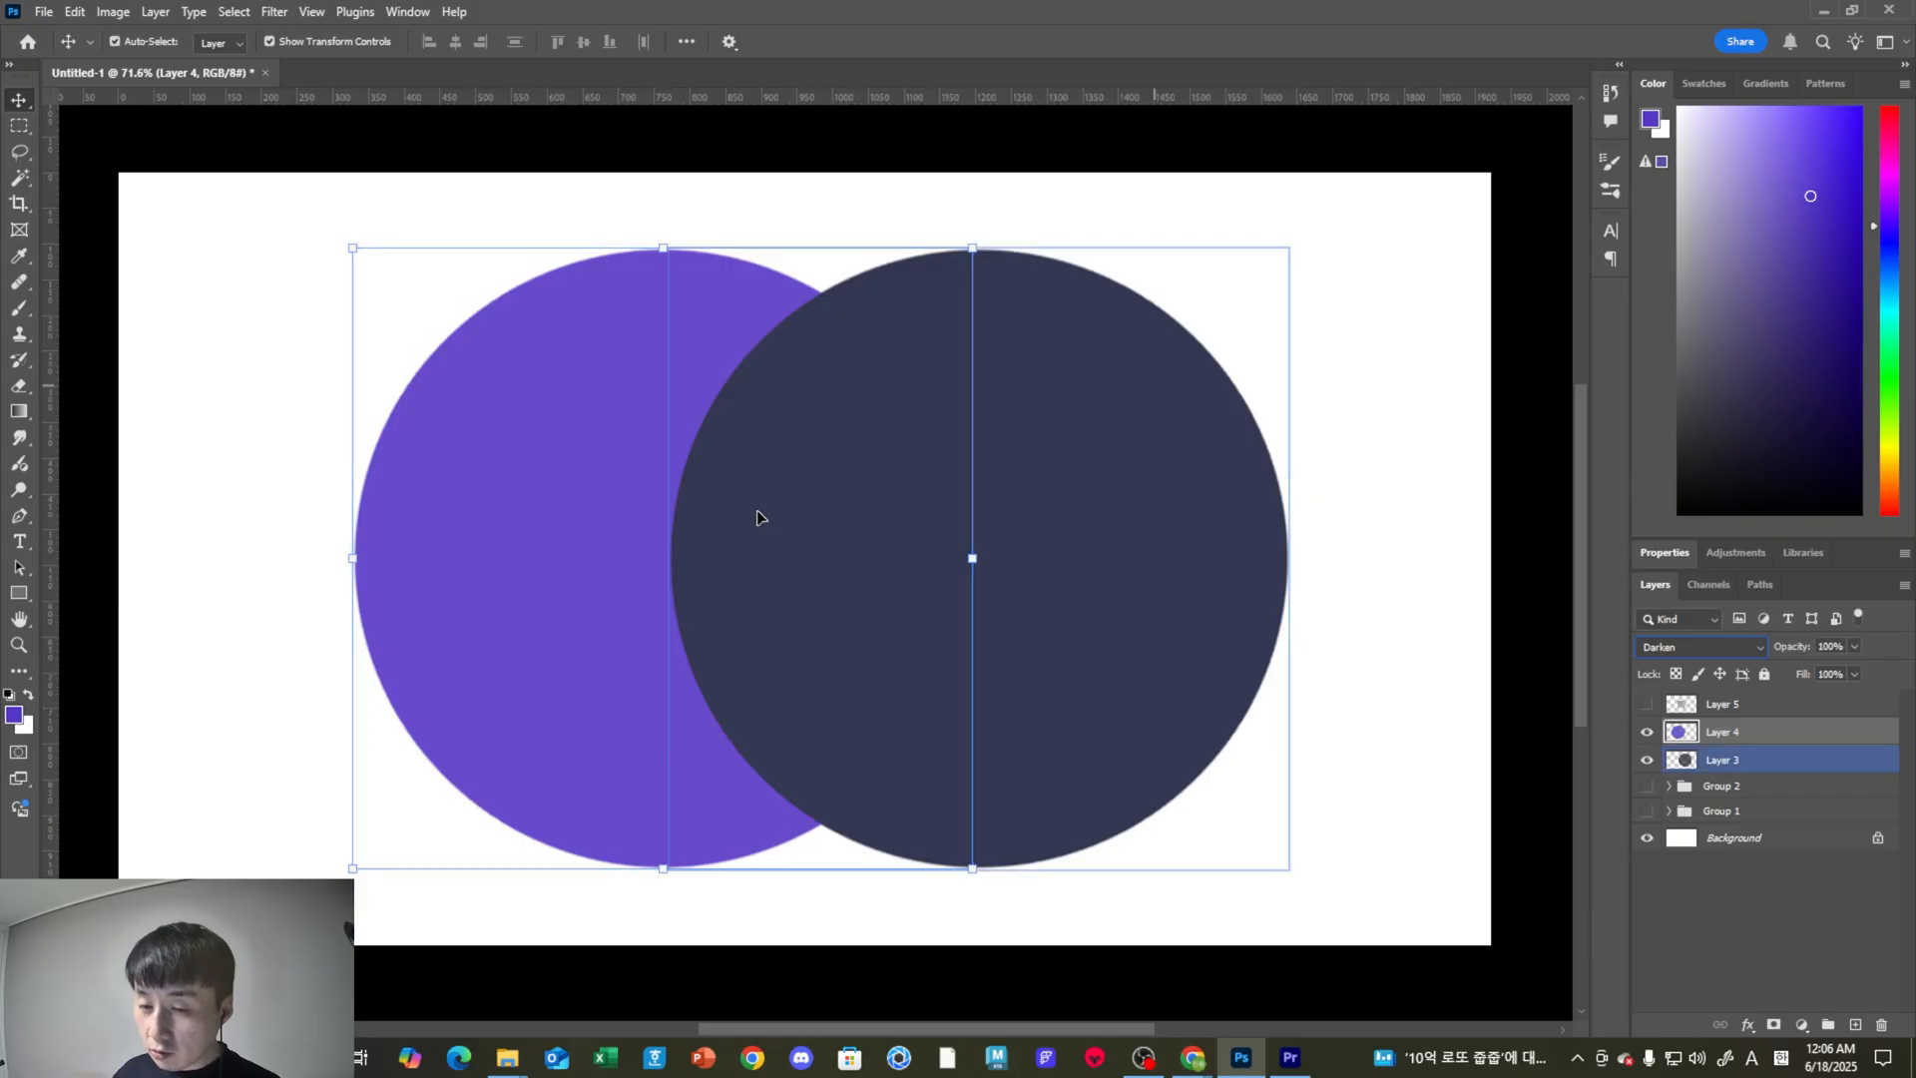
Change the purple circle's blend mode to Multiply and select each circle in turn to compare them.
click(1706, 649)
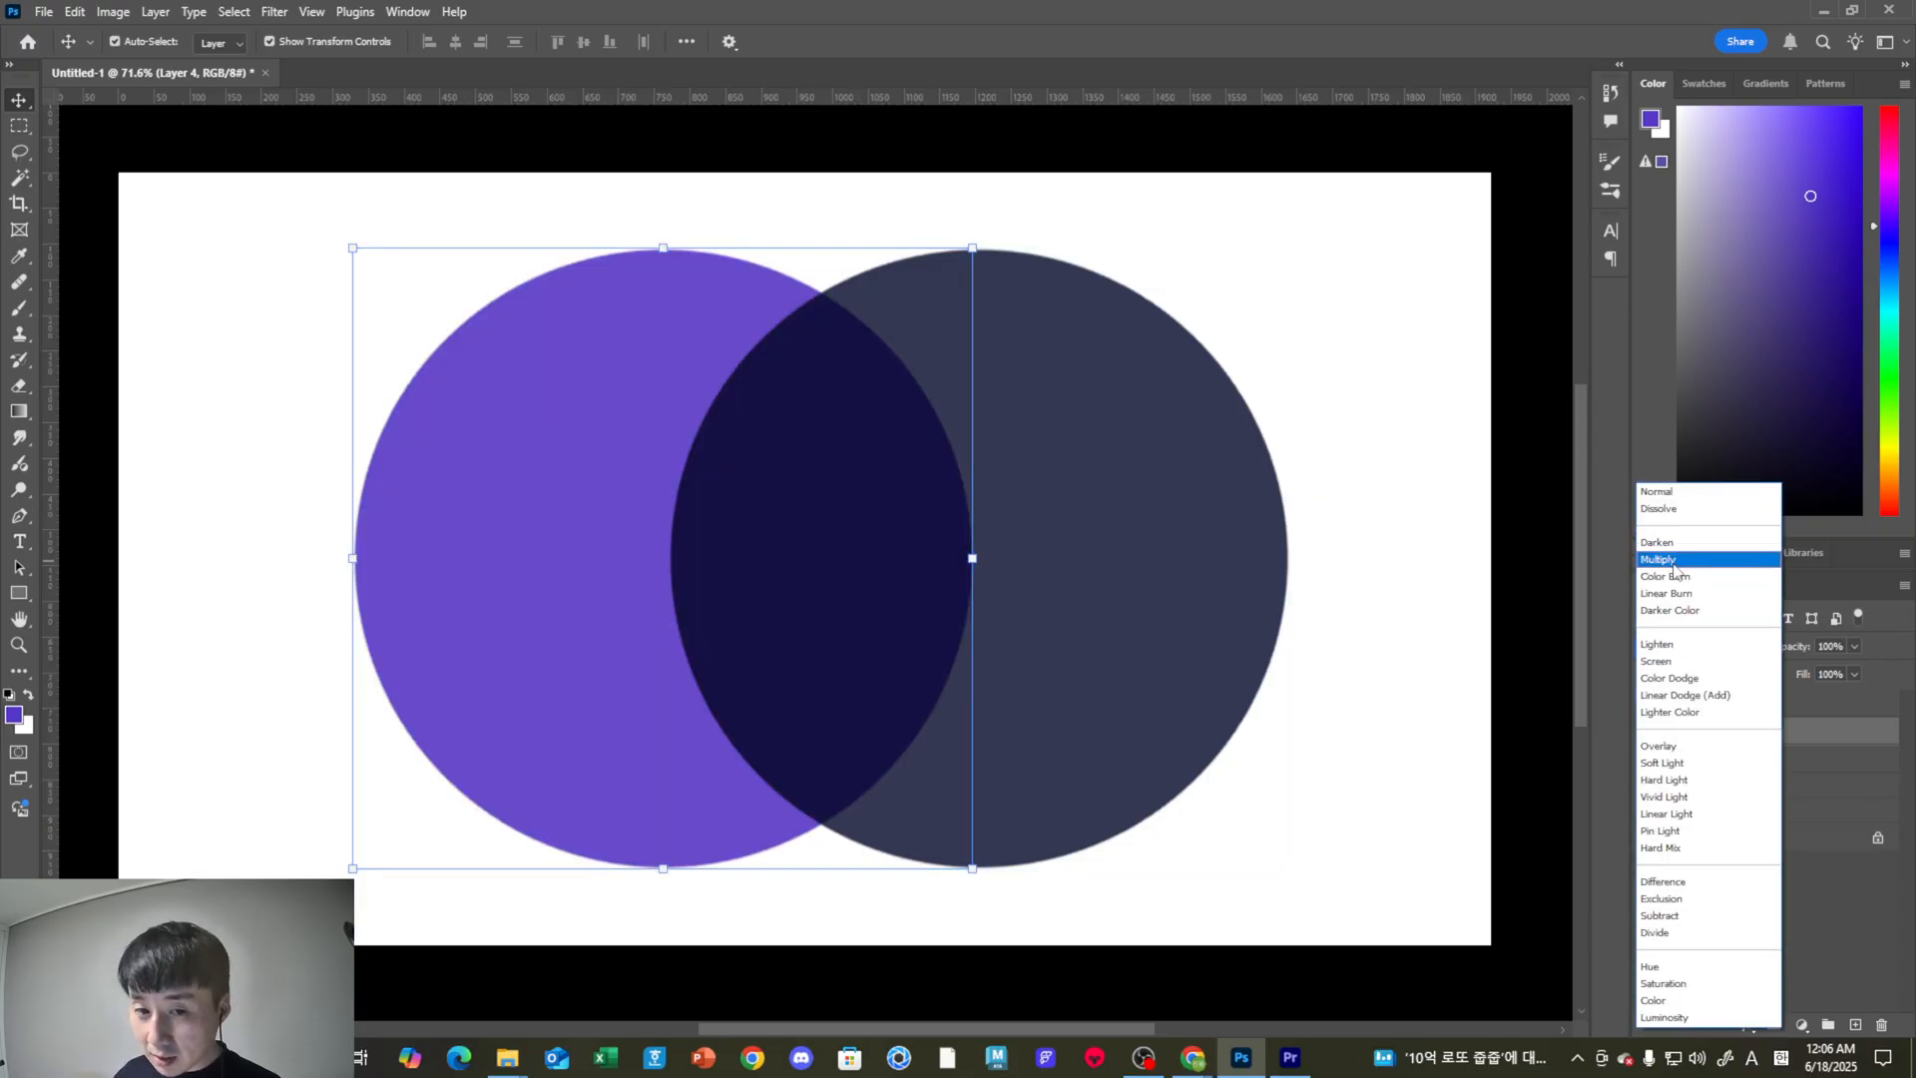
click(1675, 563)
click(1028, 551)
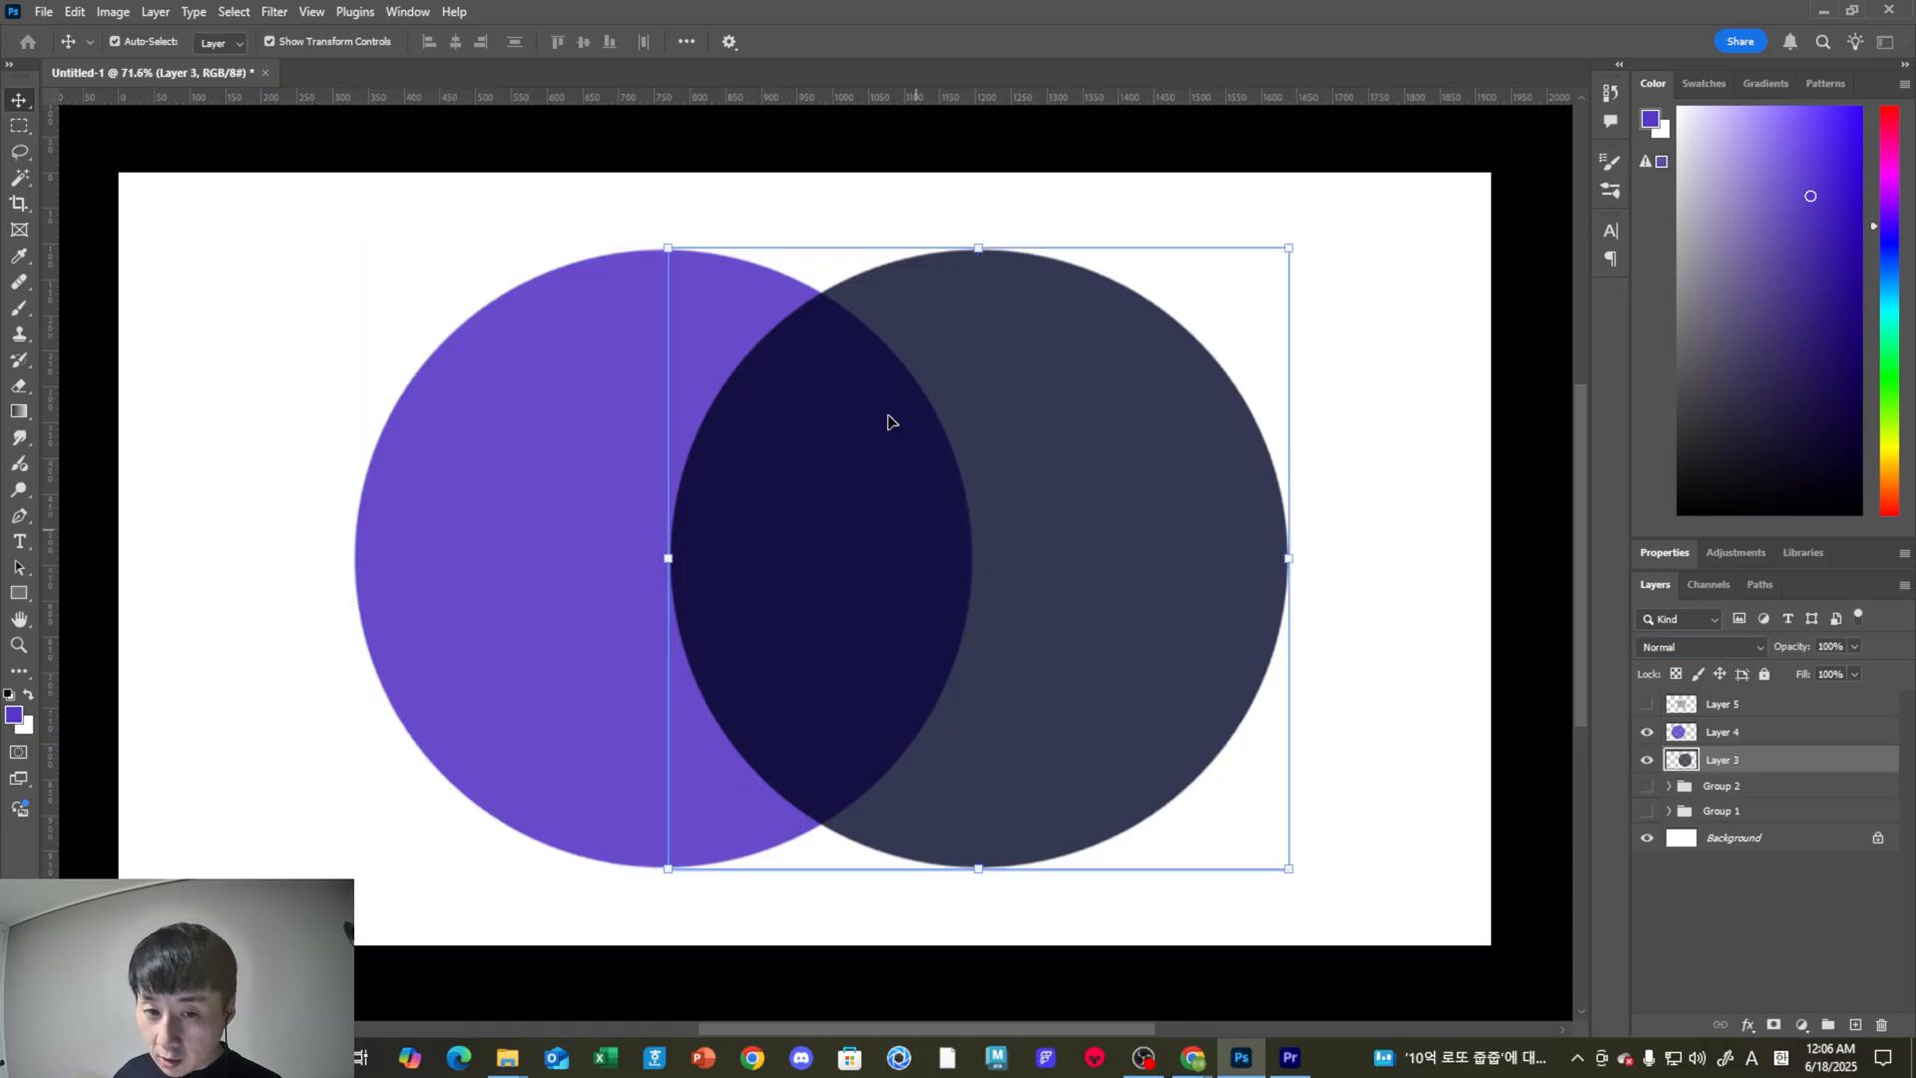
click(539, 520)
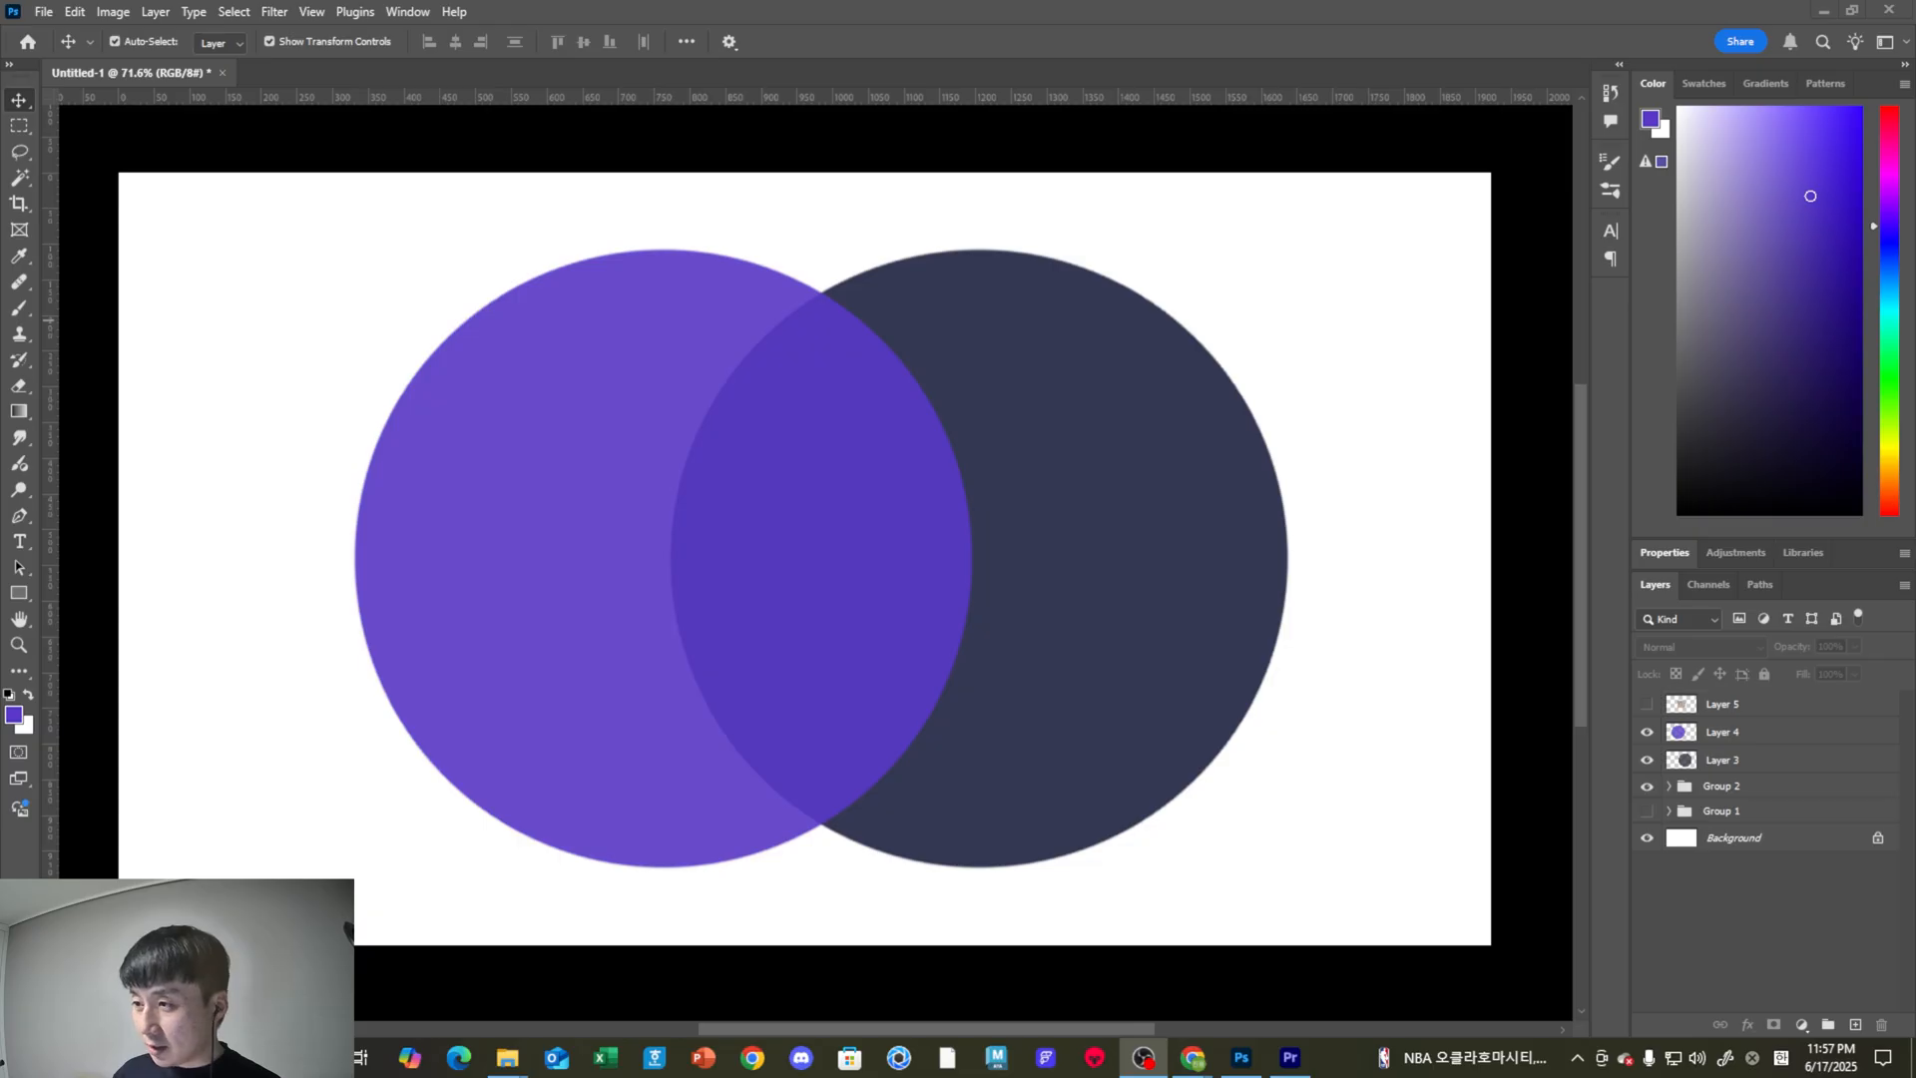
Try the Lighten and Screen blend modes on Layer 4.
click(1747, 733)
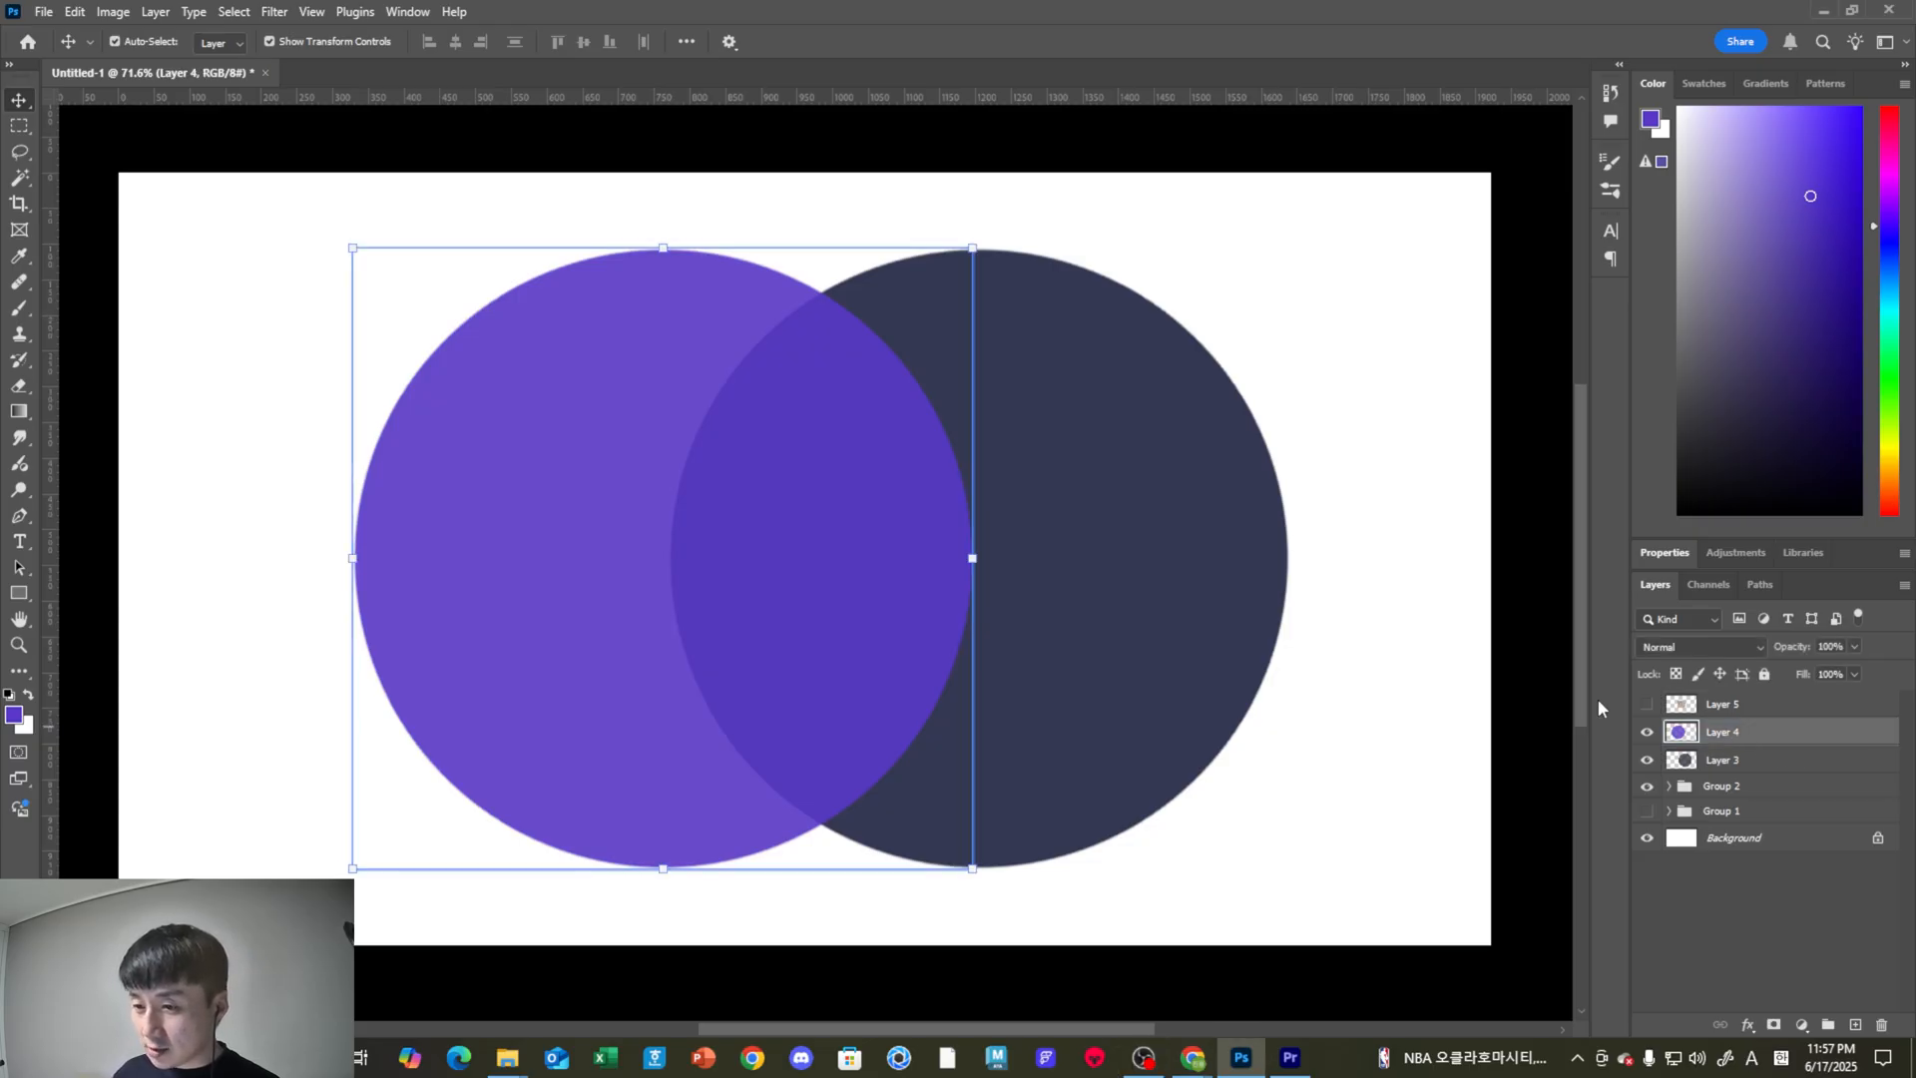
click(1684, 643)
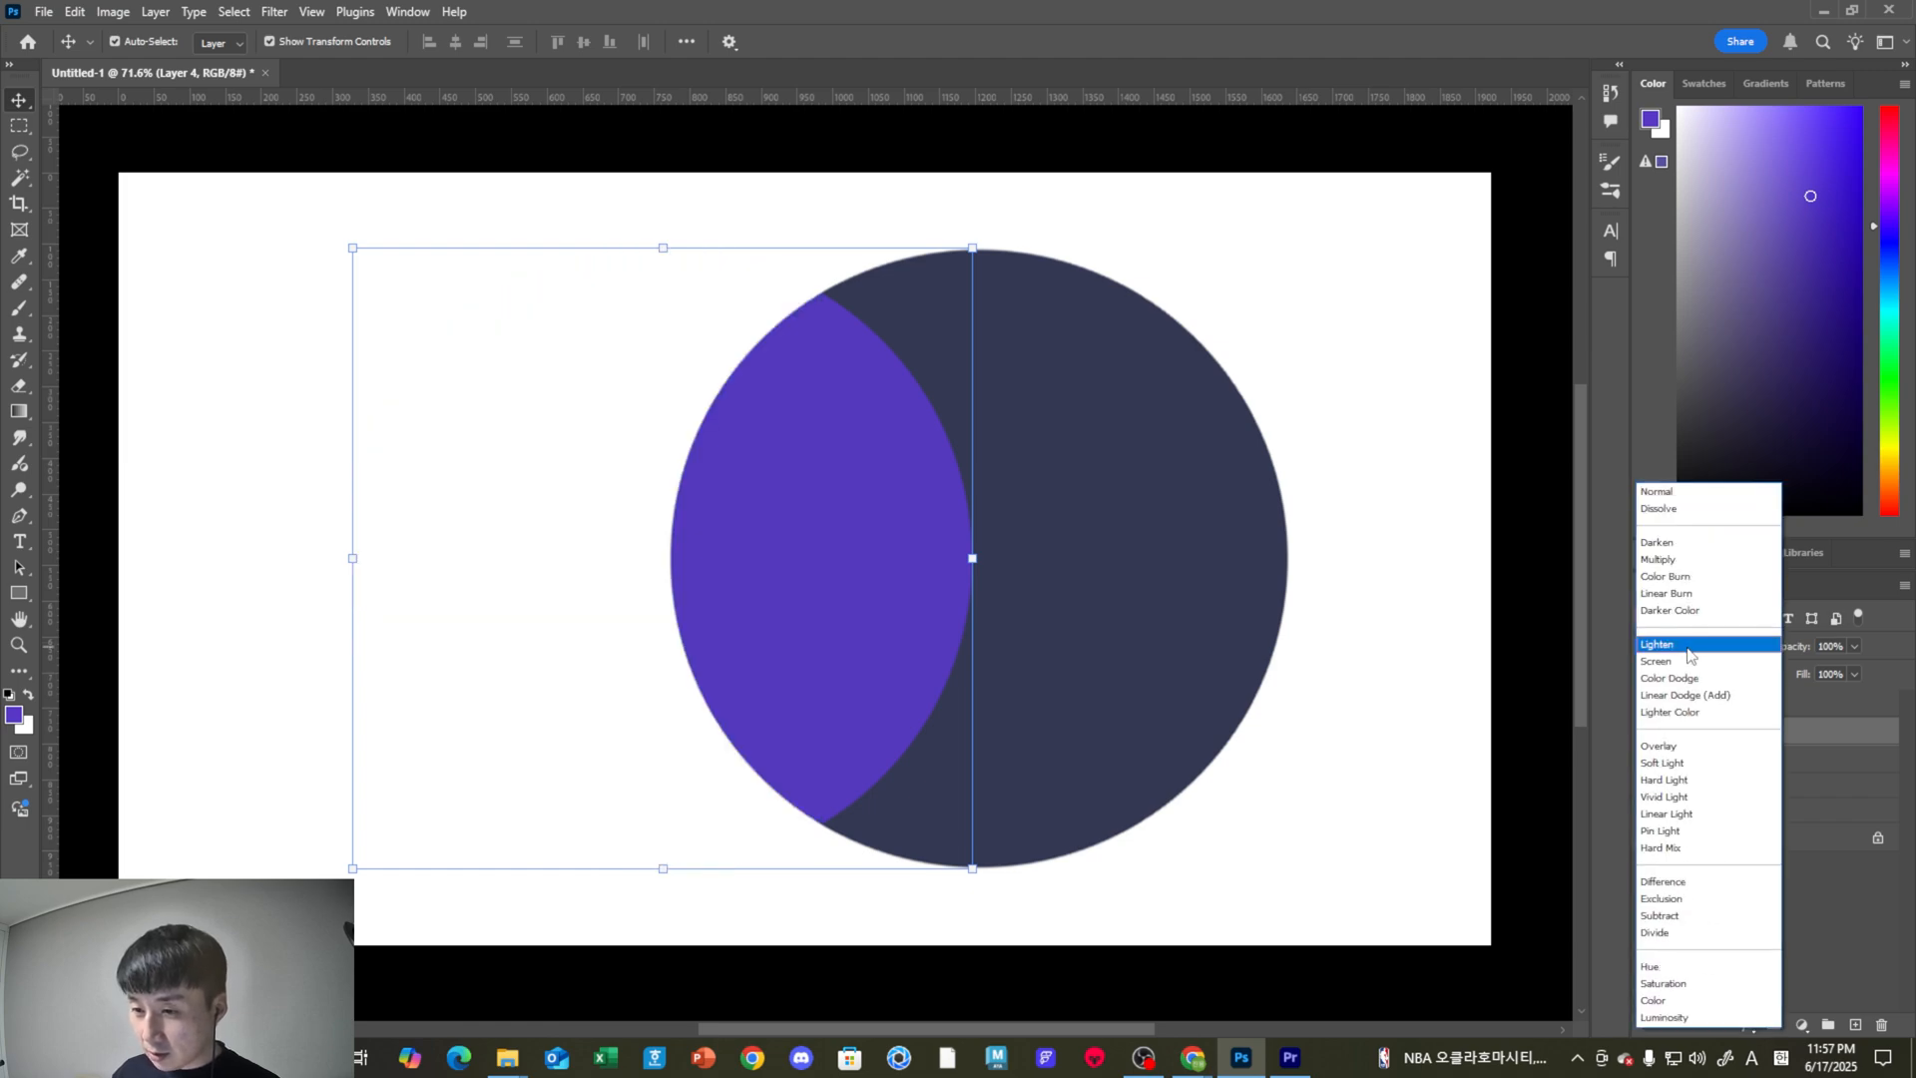
click(1687, 654)
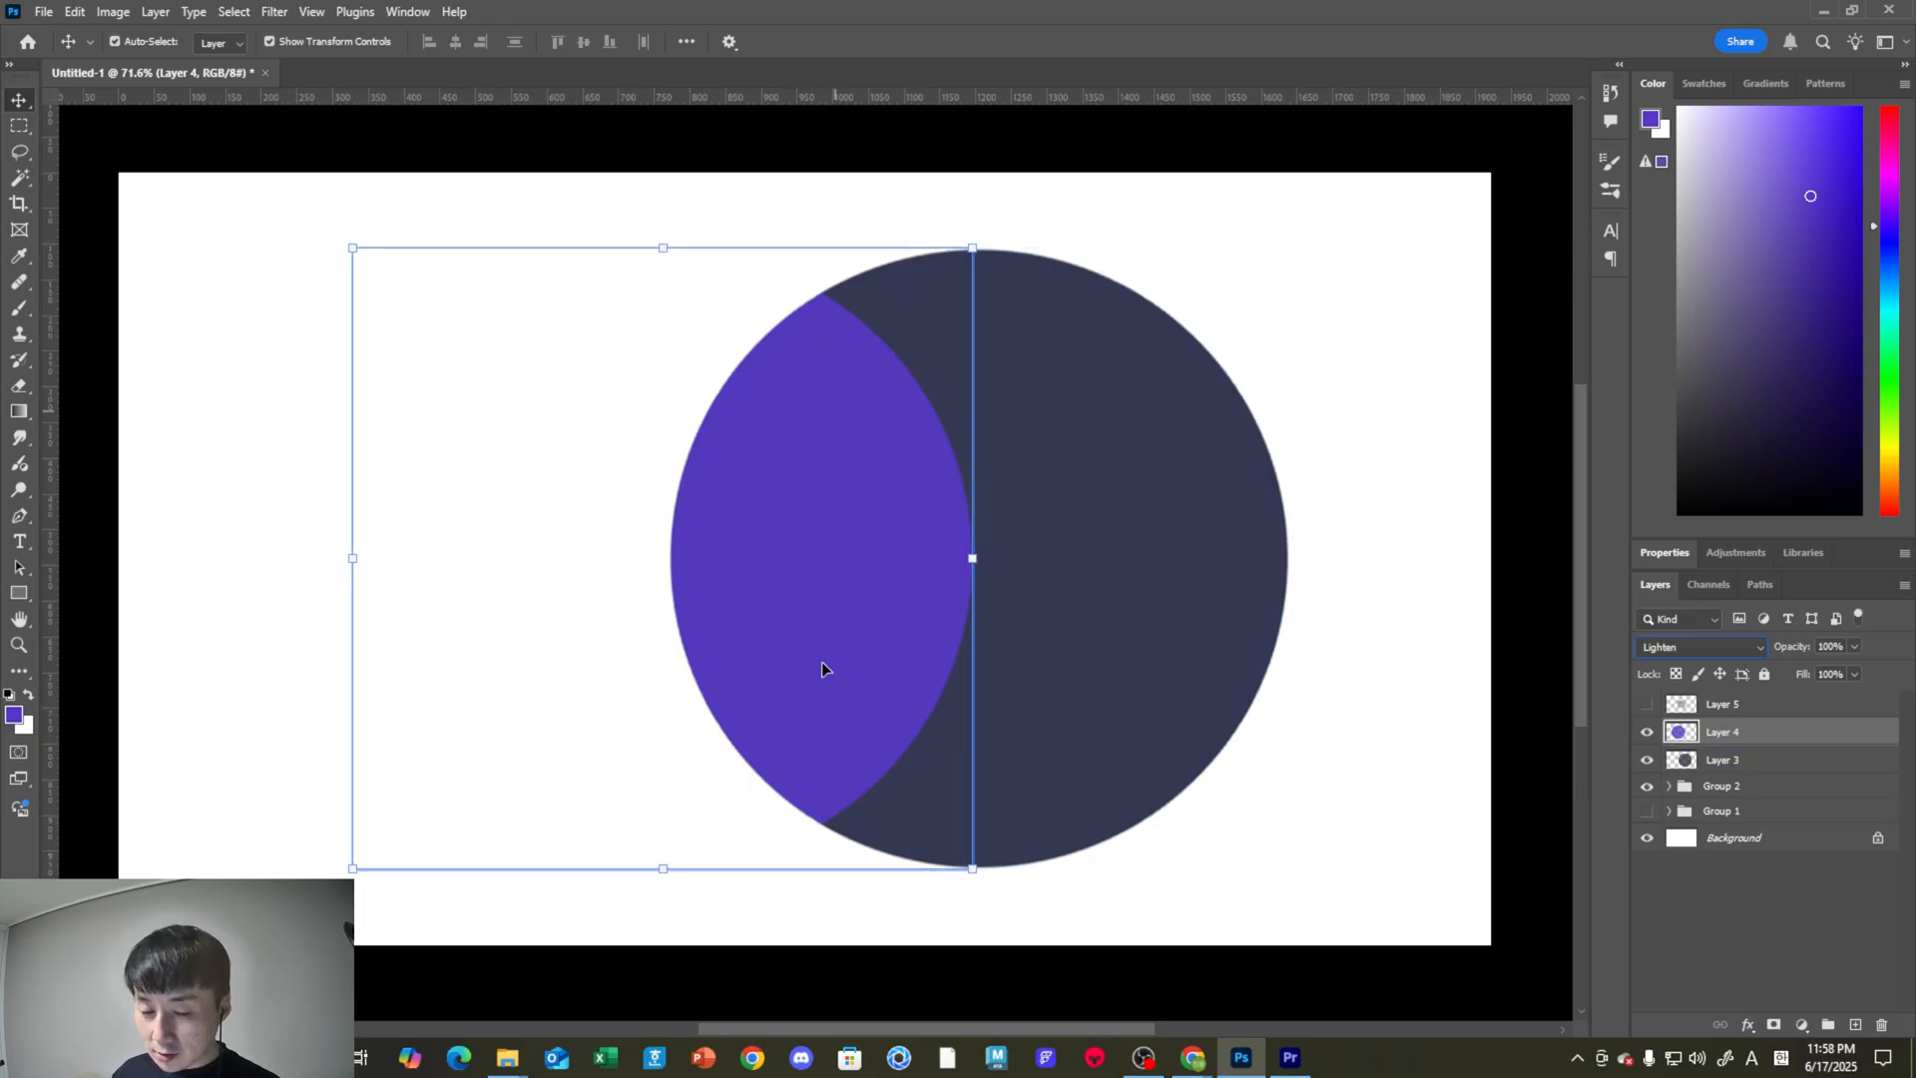
click(1696, 639)
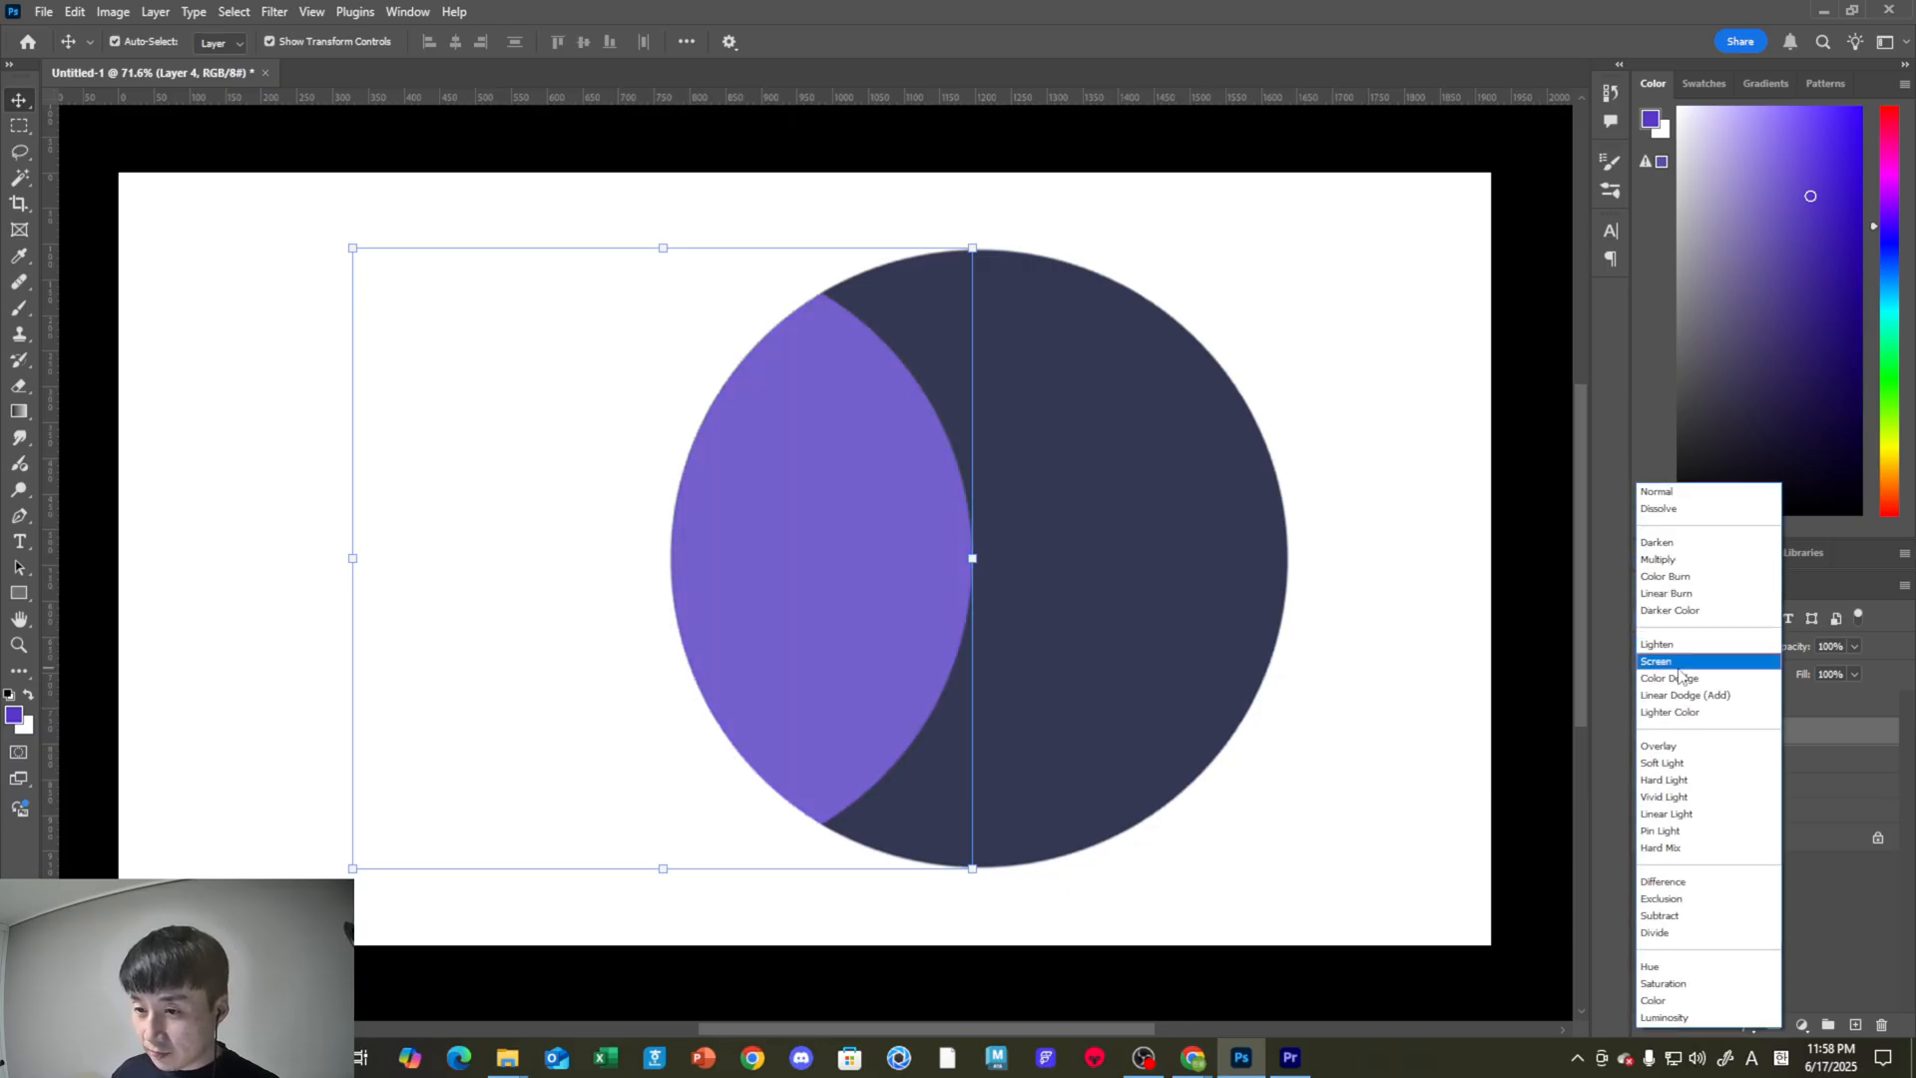
click(1678, 662)
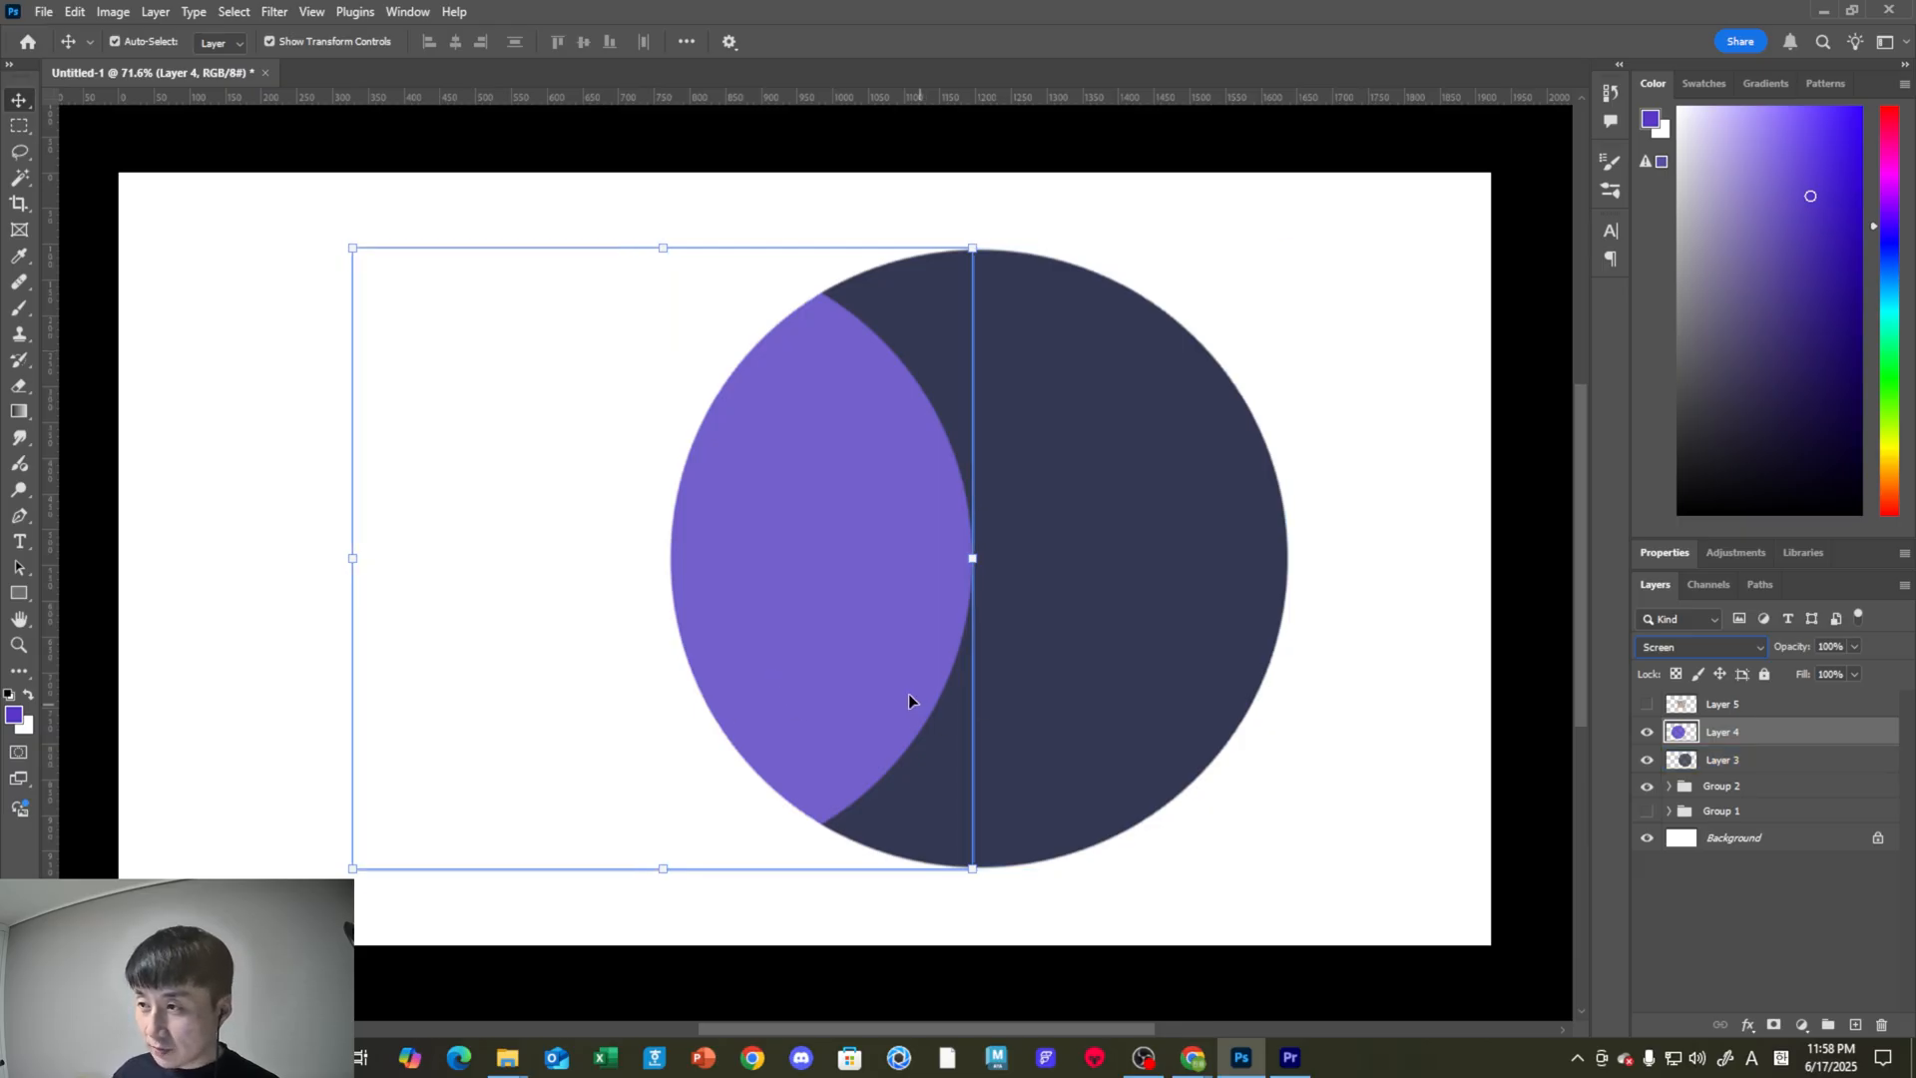
Set Layer 4's blend mode to Color Dodge and toggle the dark circle in the selection.
click(1706, 645)
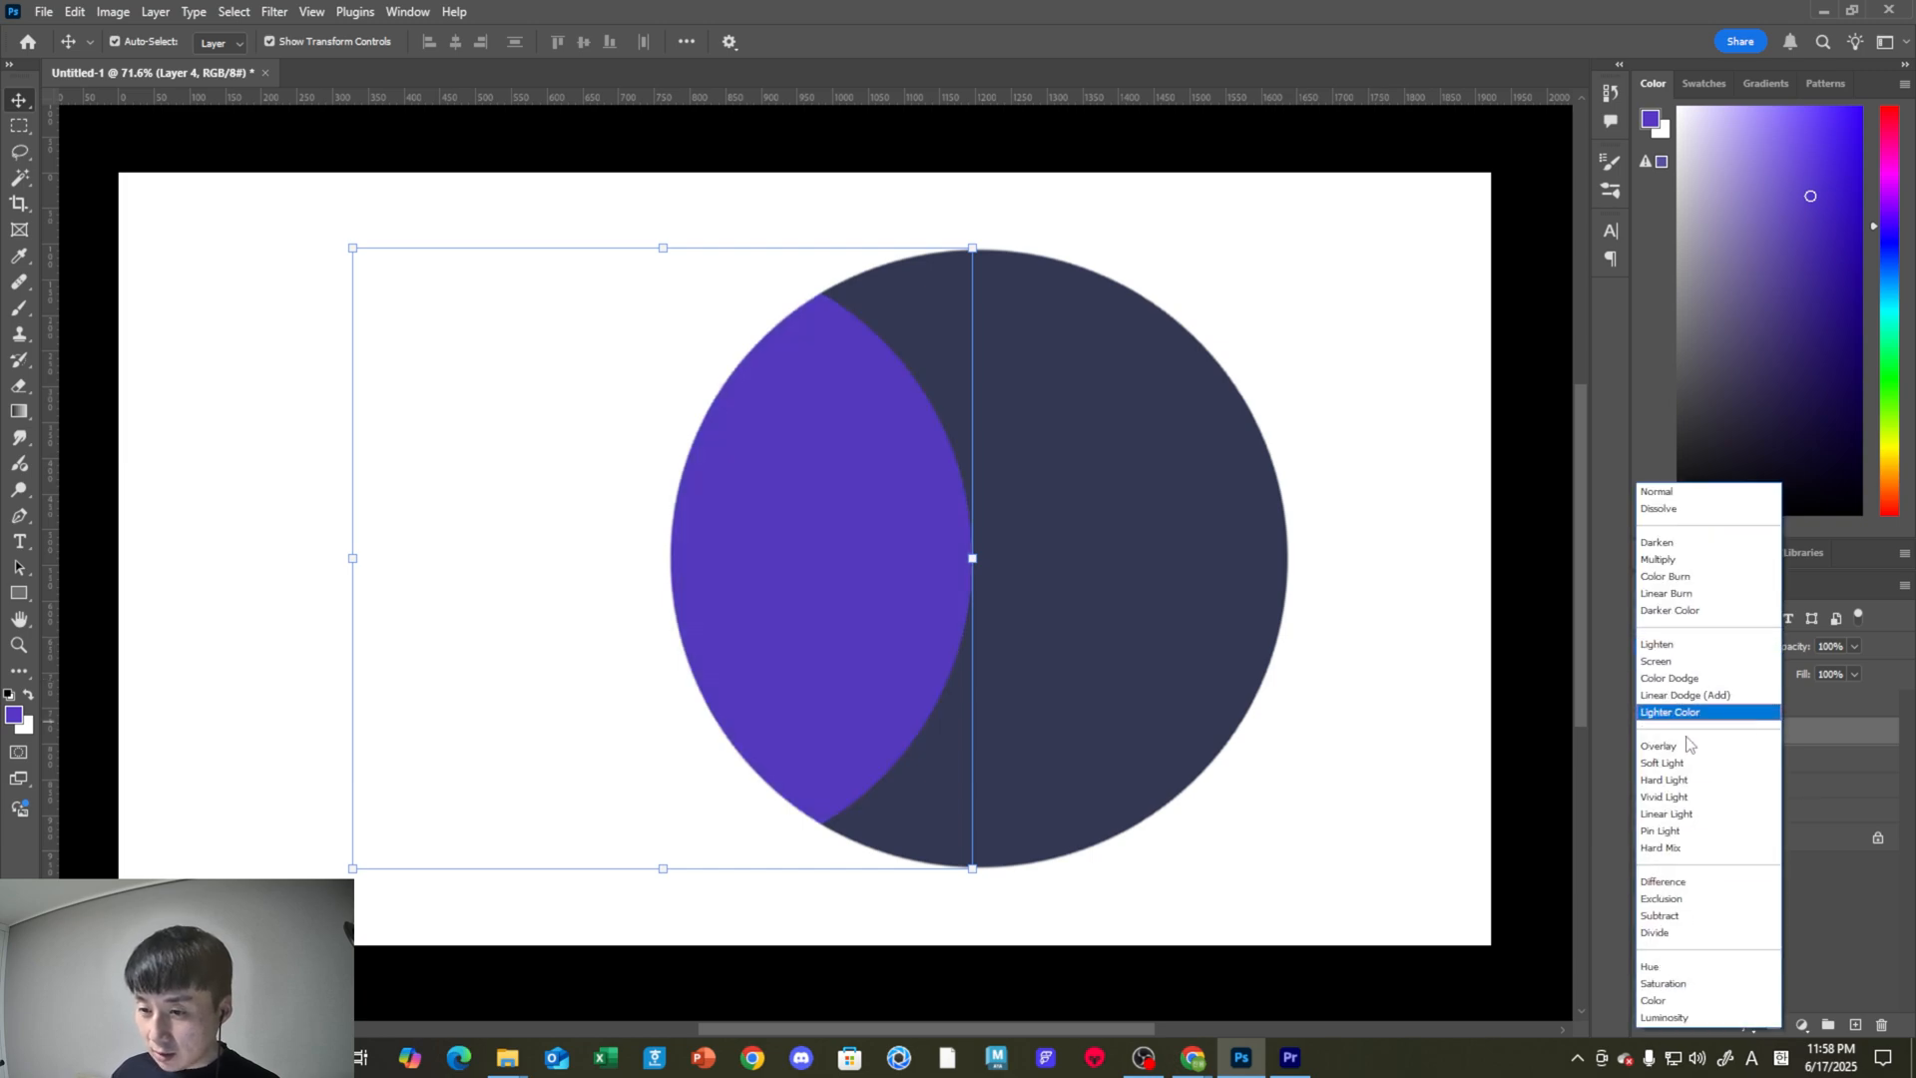
click(1674, 683)
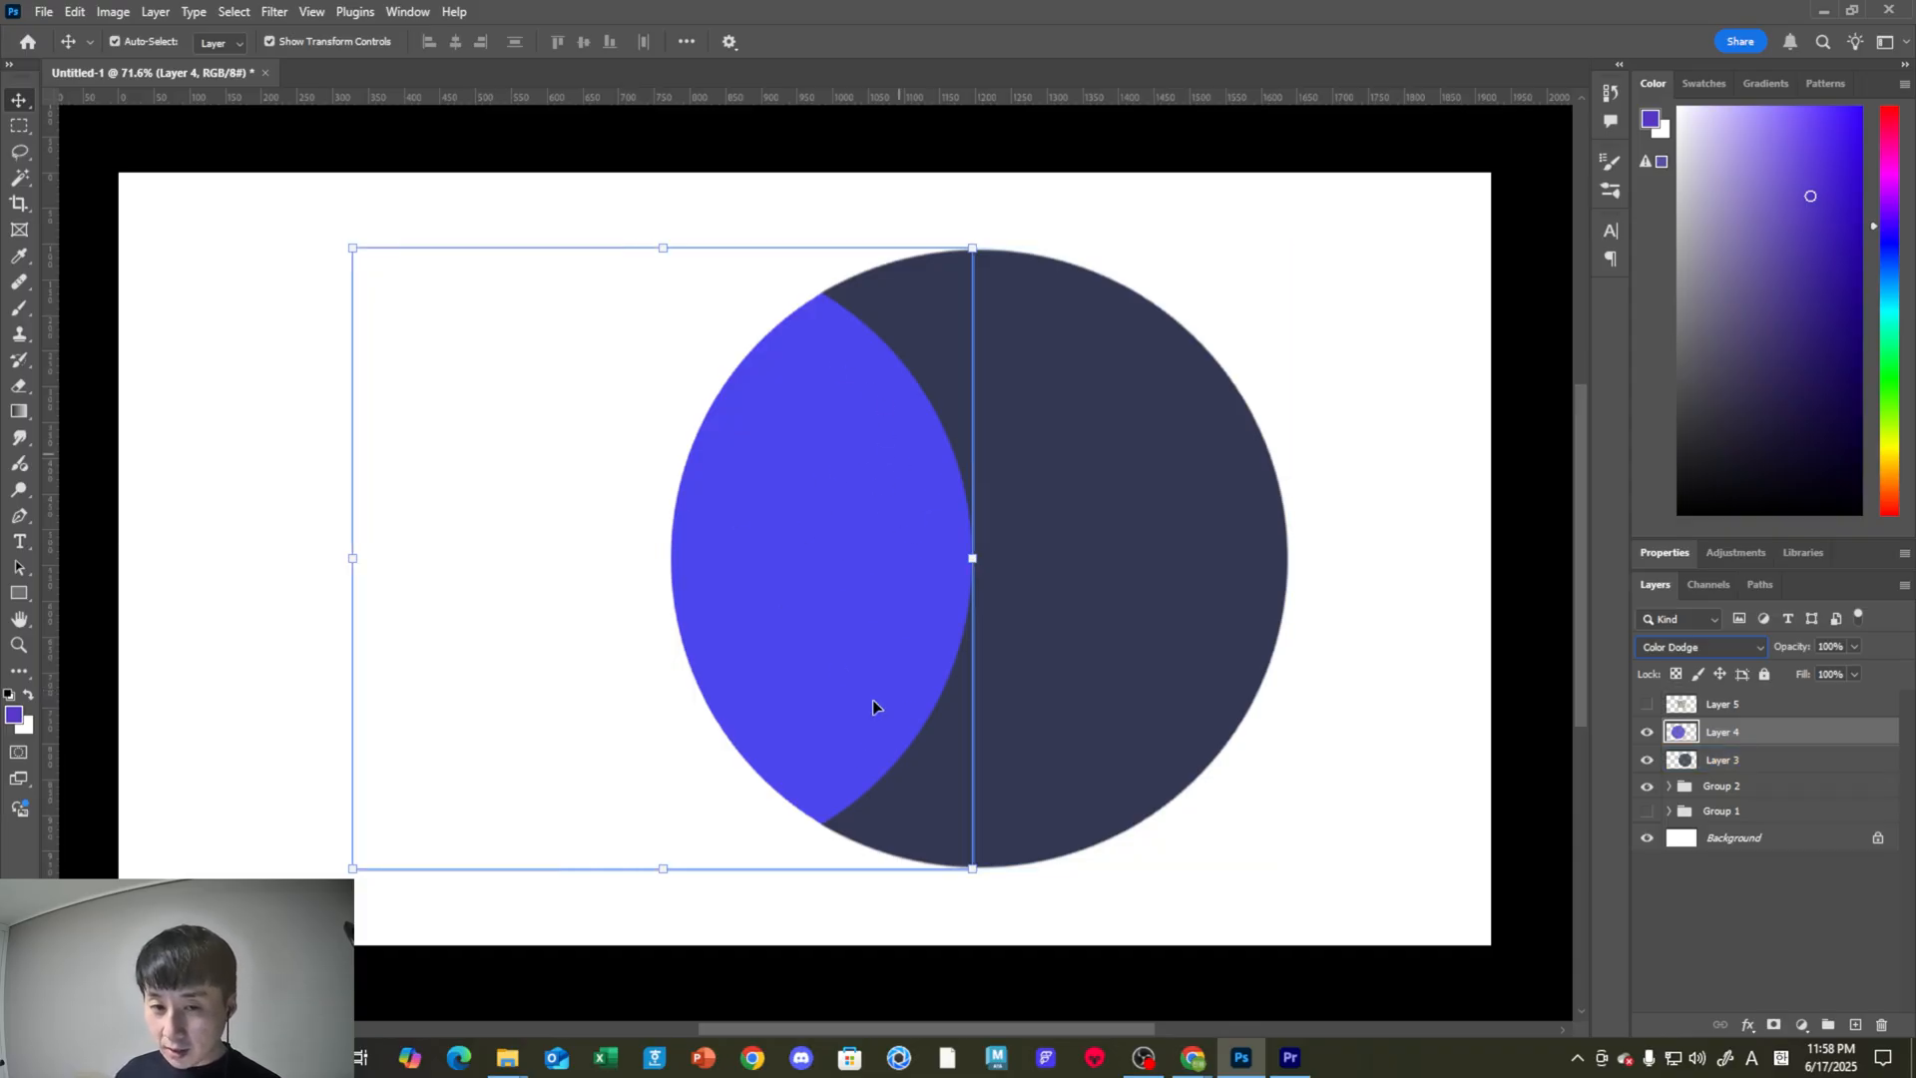
shift+click(917, 361)
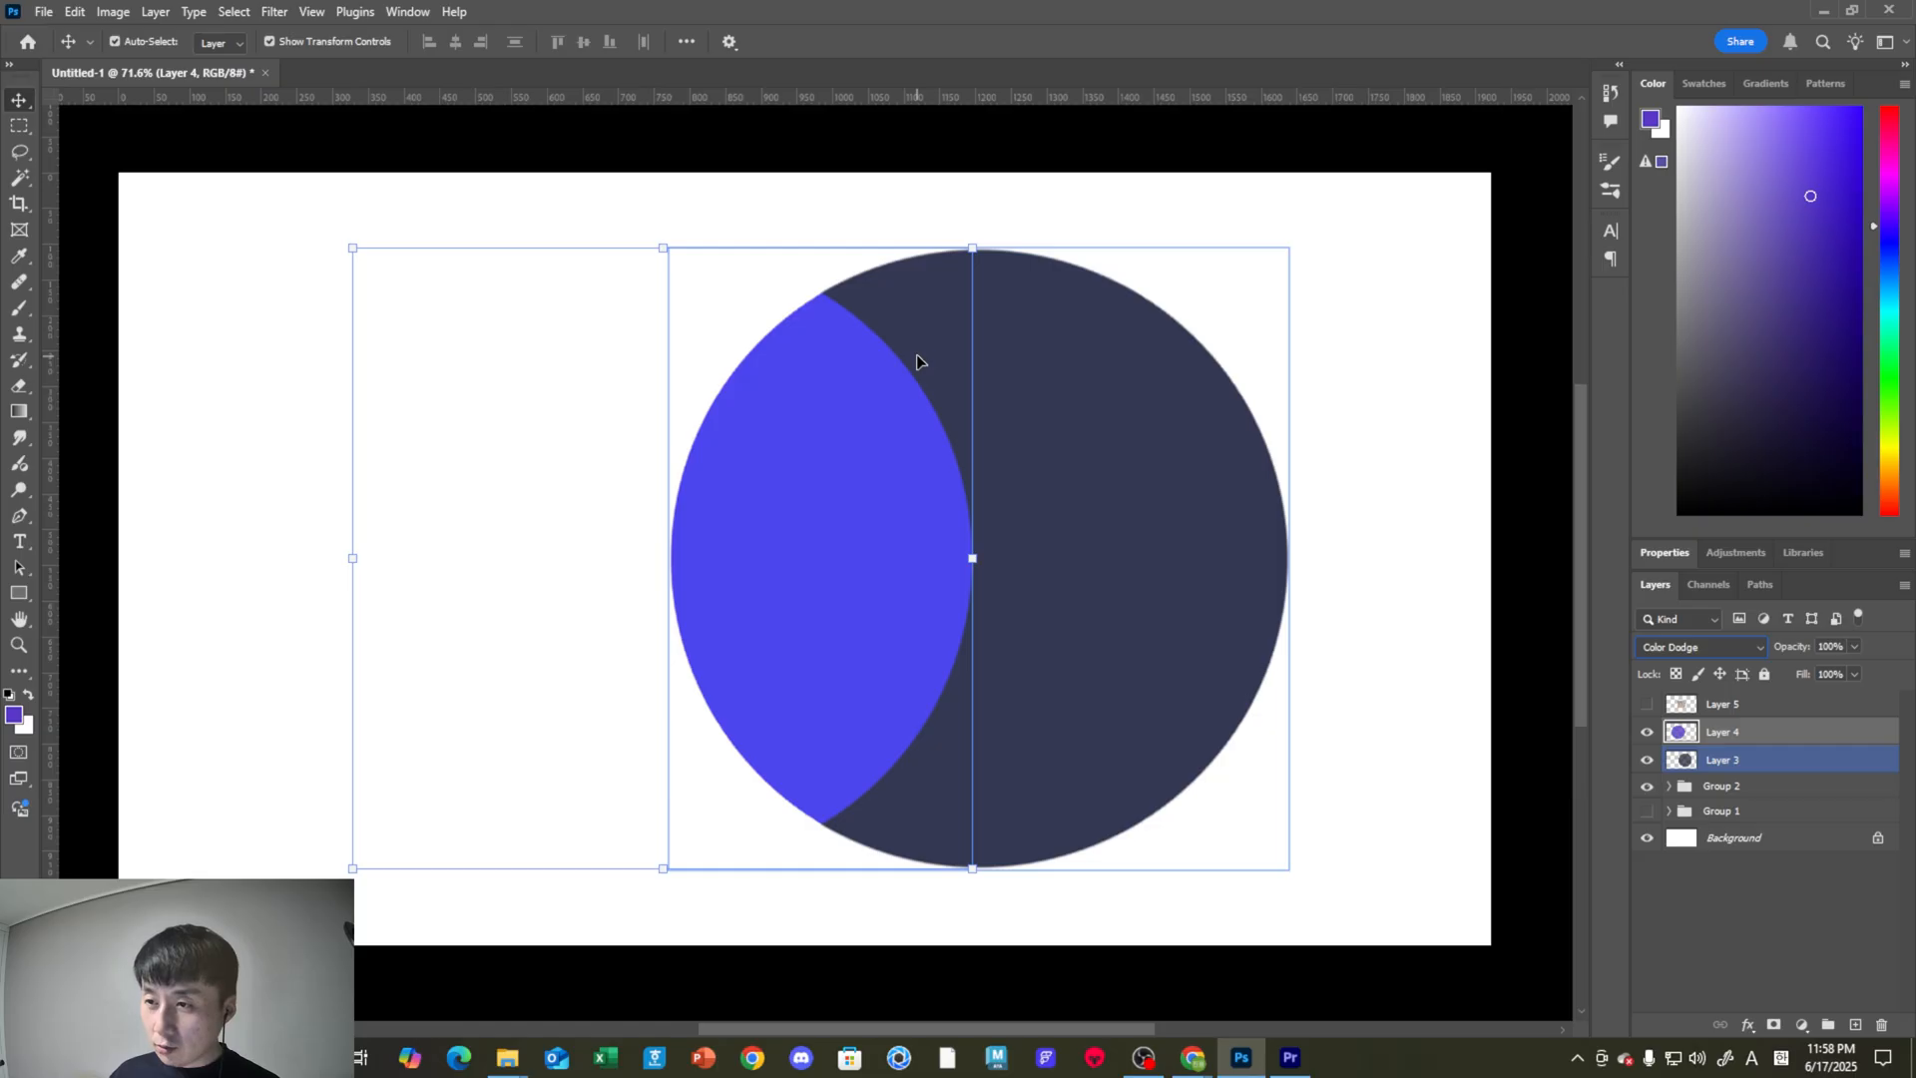
shift+click(917, 361)
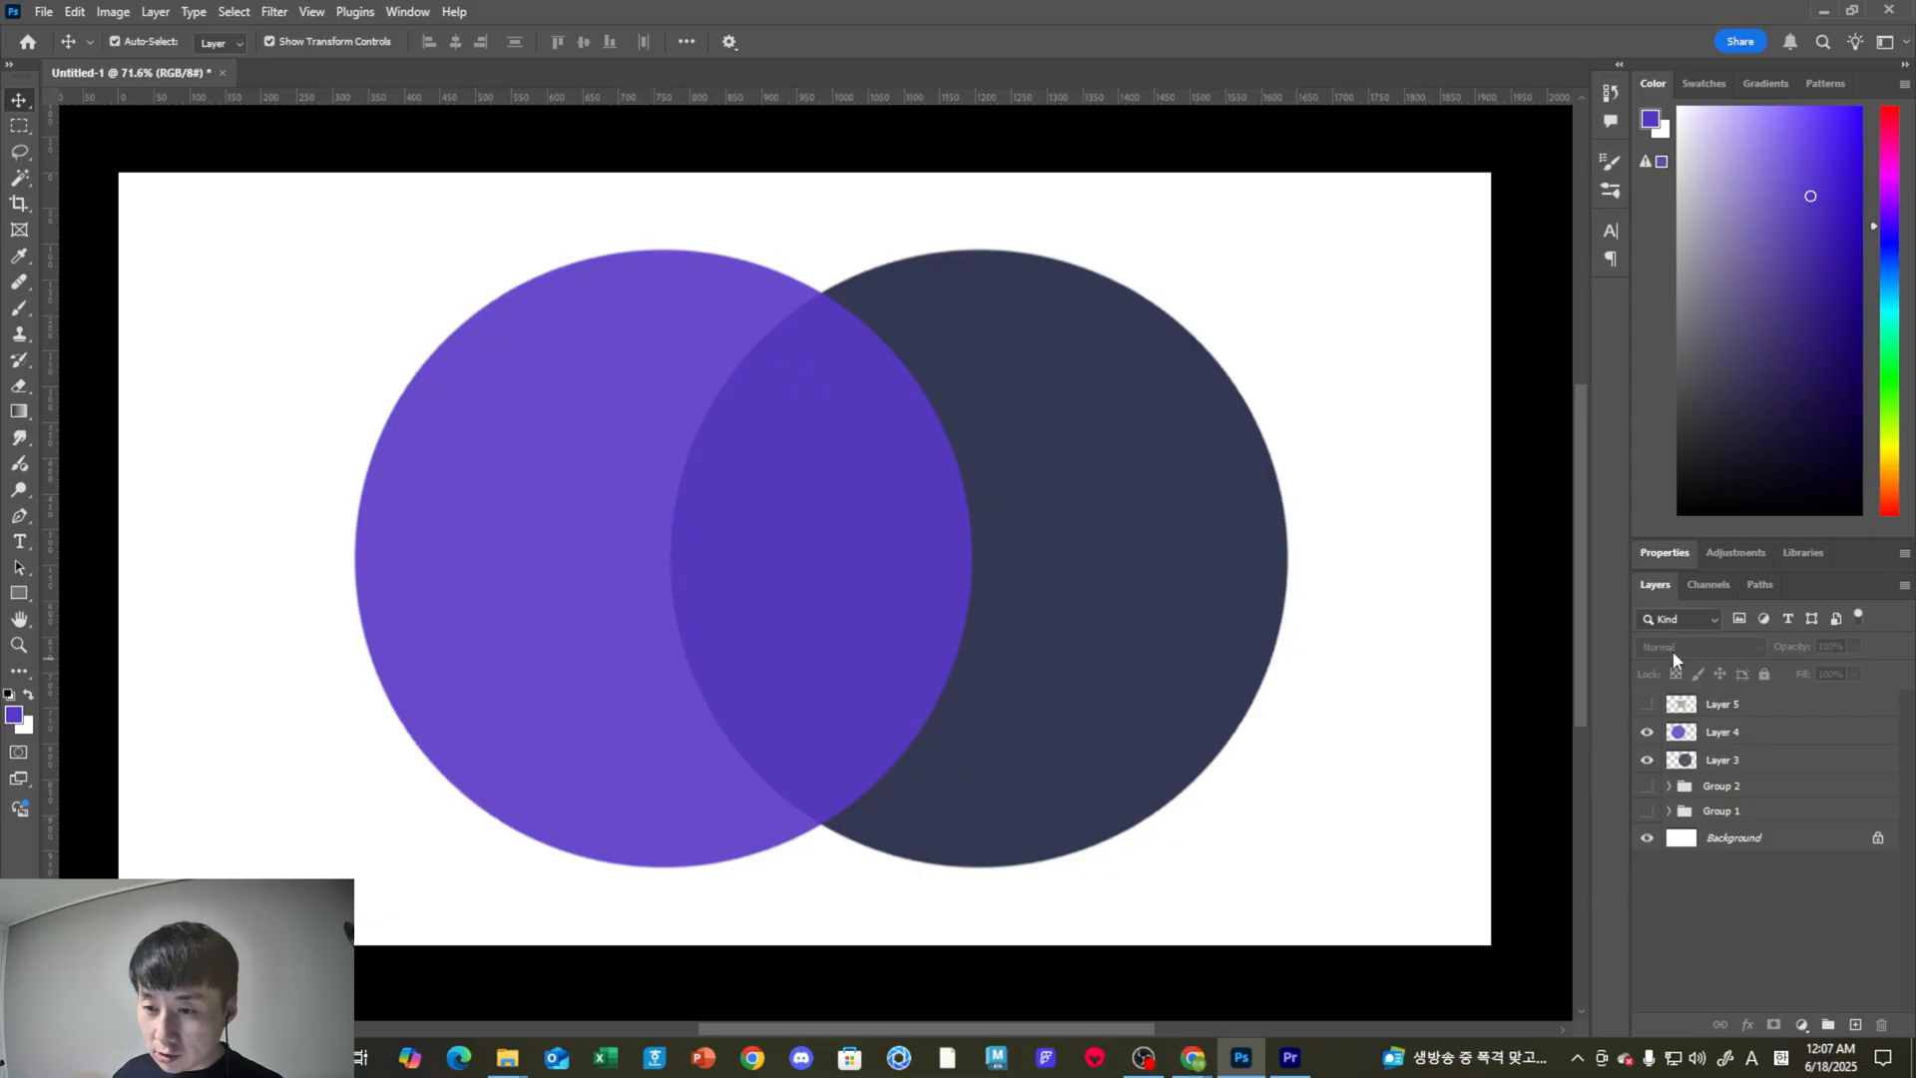
Apply the Overlay blend mode to Layer 4 and replace it with Soft Light.
click(1736, 732)
click(1698, 645)
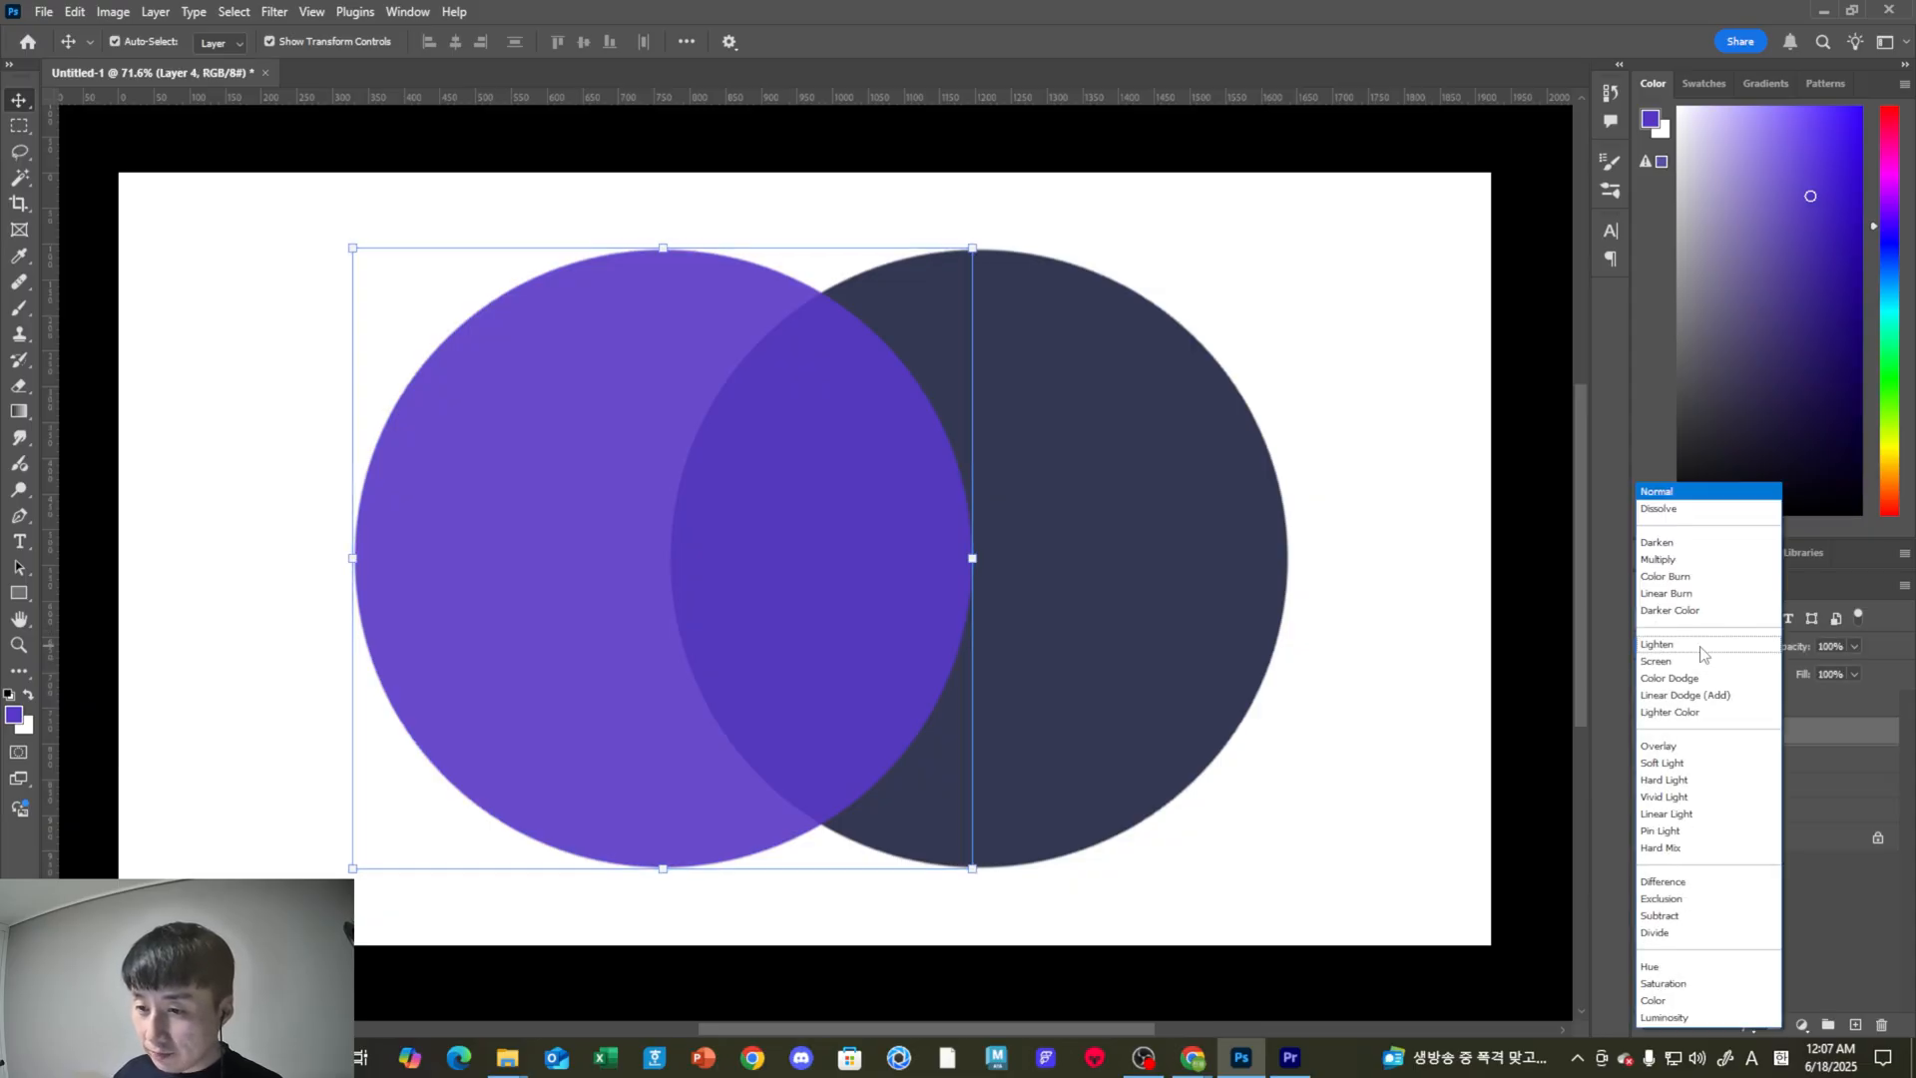
click(1687, 751)
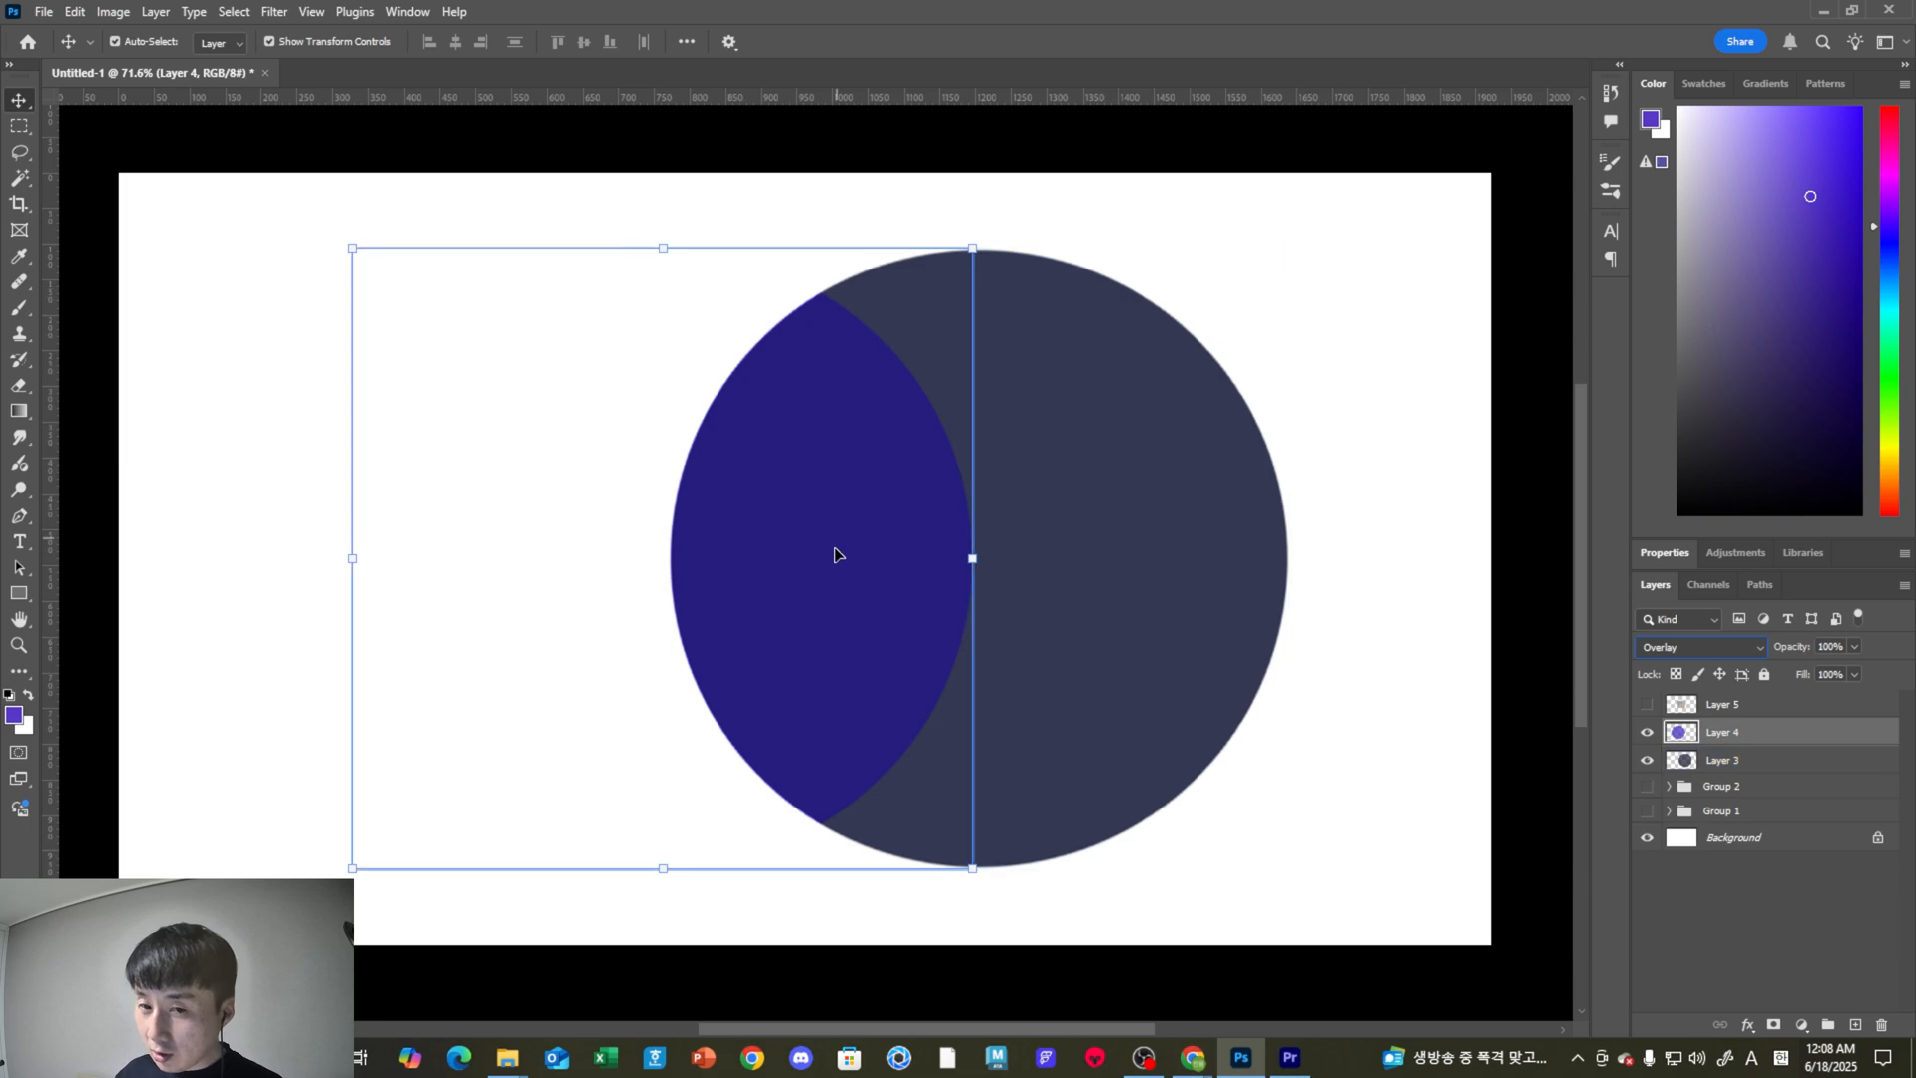
click(1704, 643)
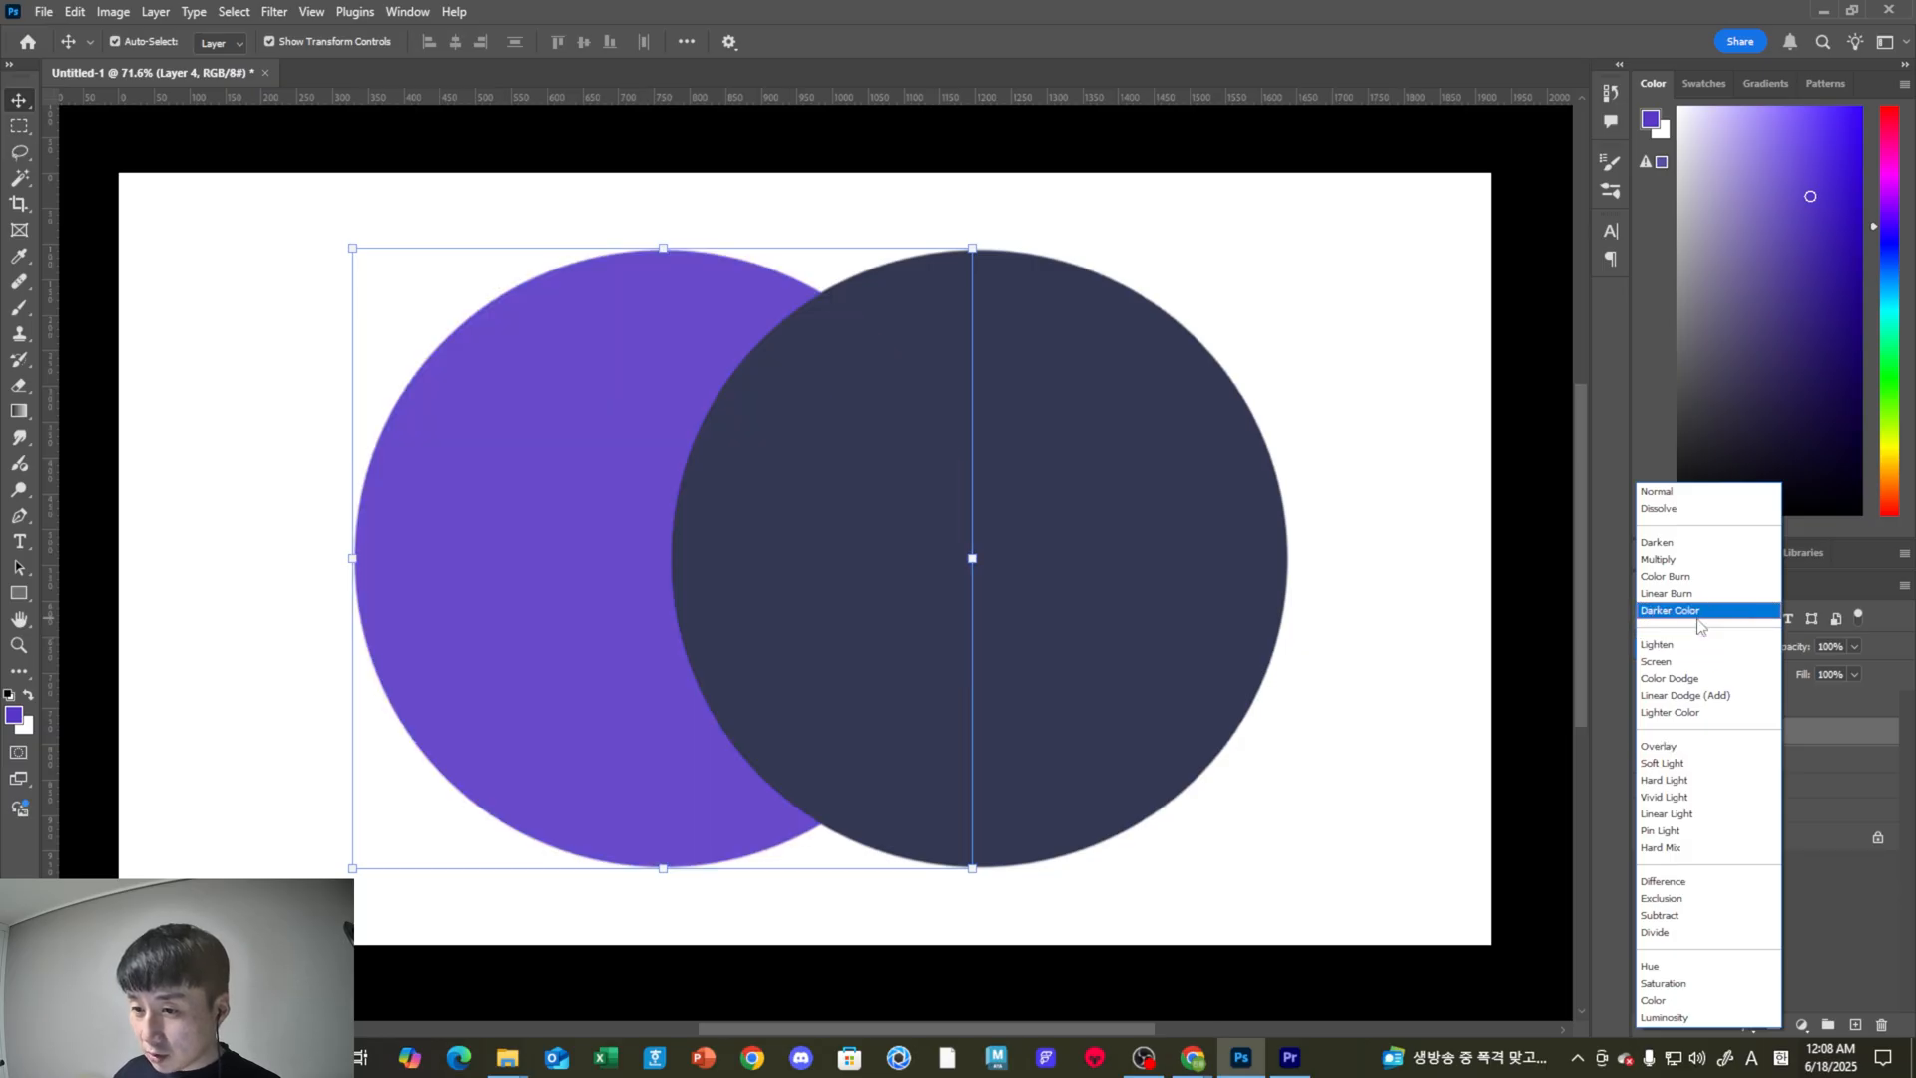
click(1679, 764)
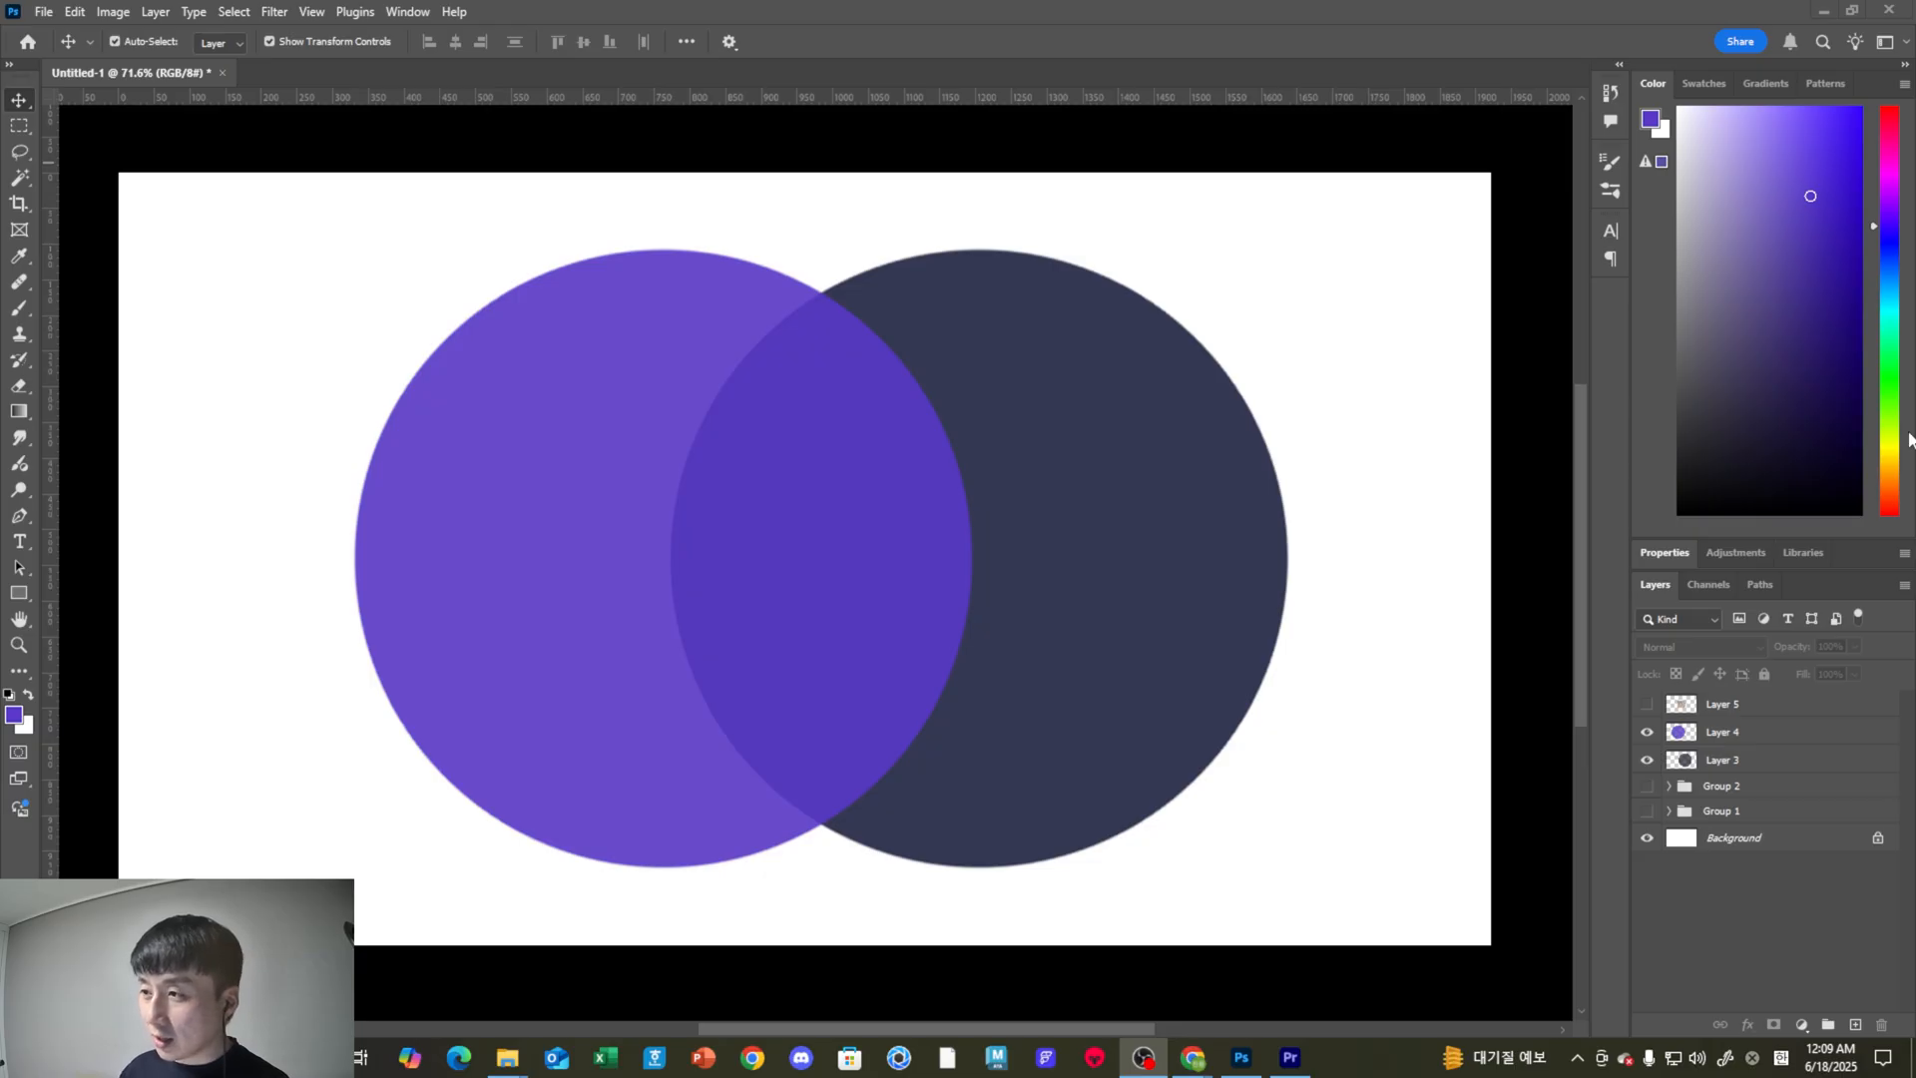
Select the purple circle and set its blend mode to Hue.
click(850, 511)
click(1363, 643)
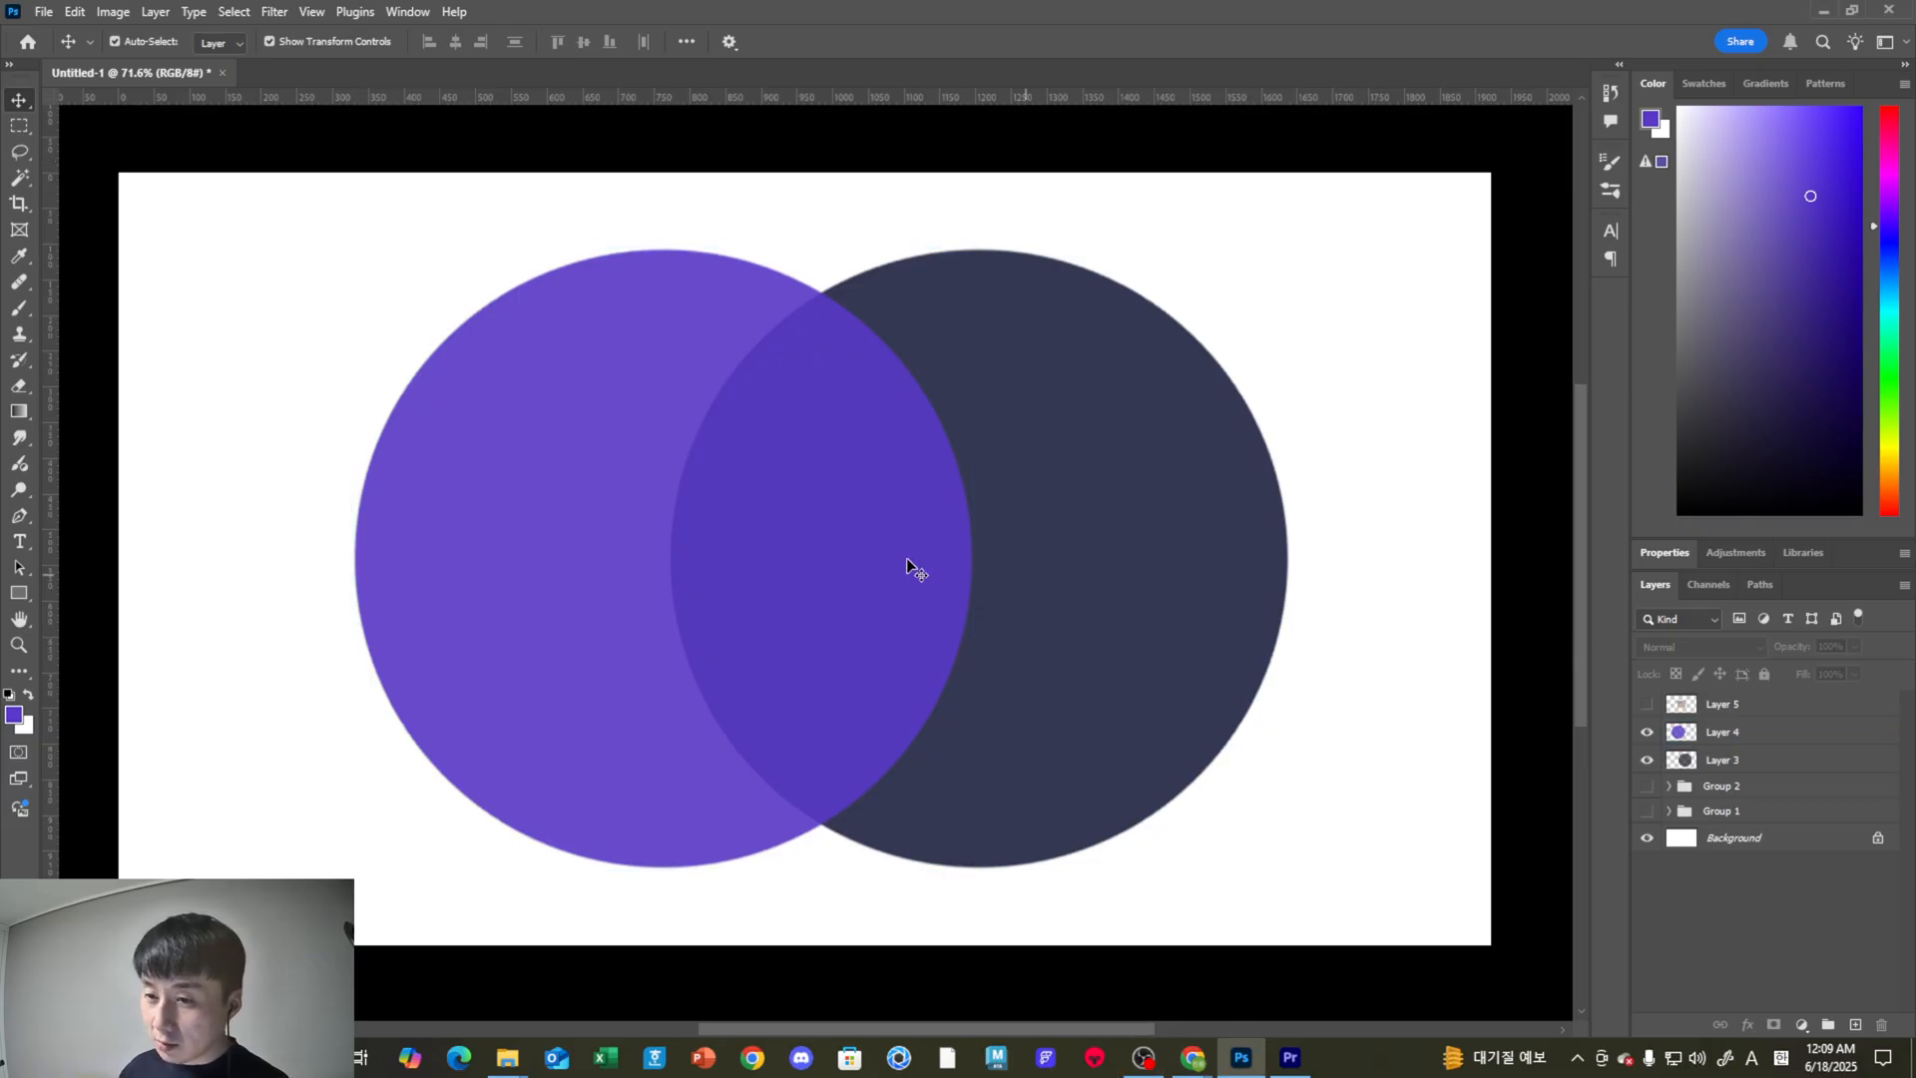
click(898, 556)
click(1669, 649)
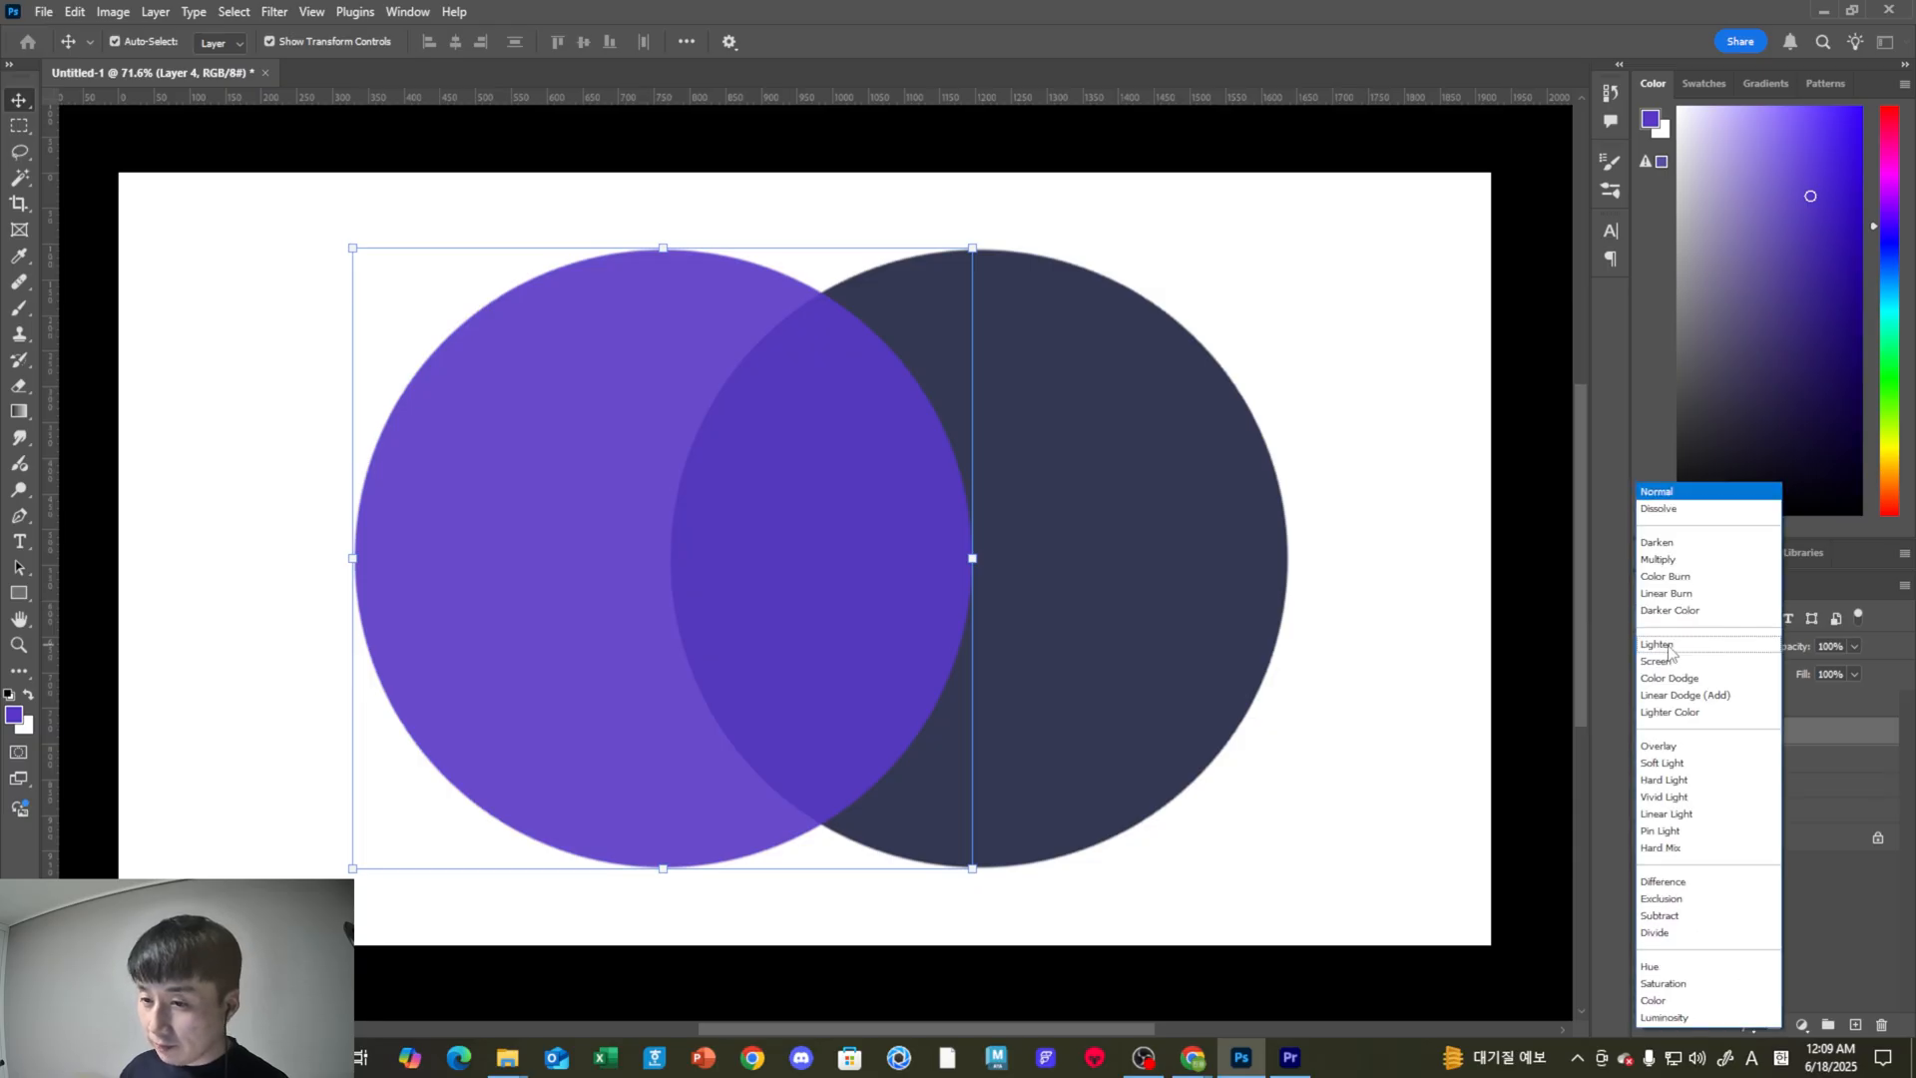
click(1677, 973)
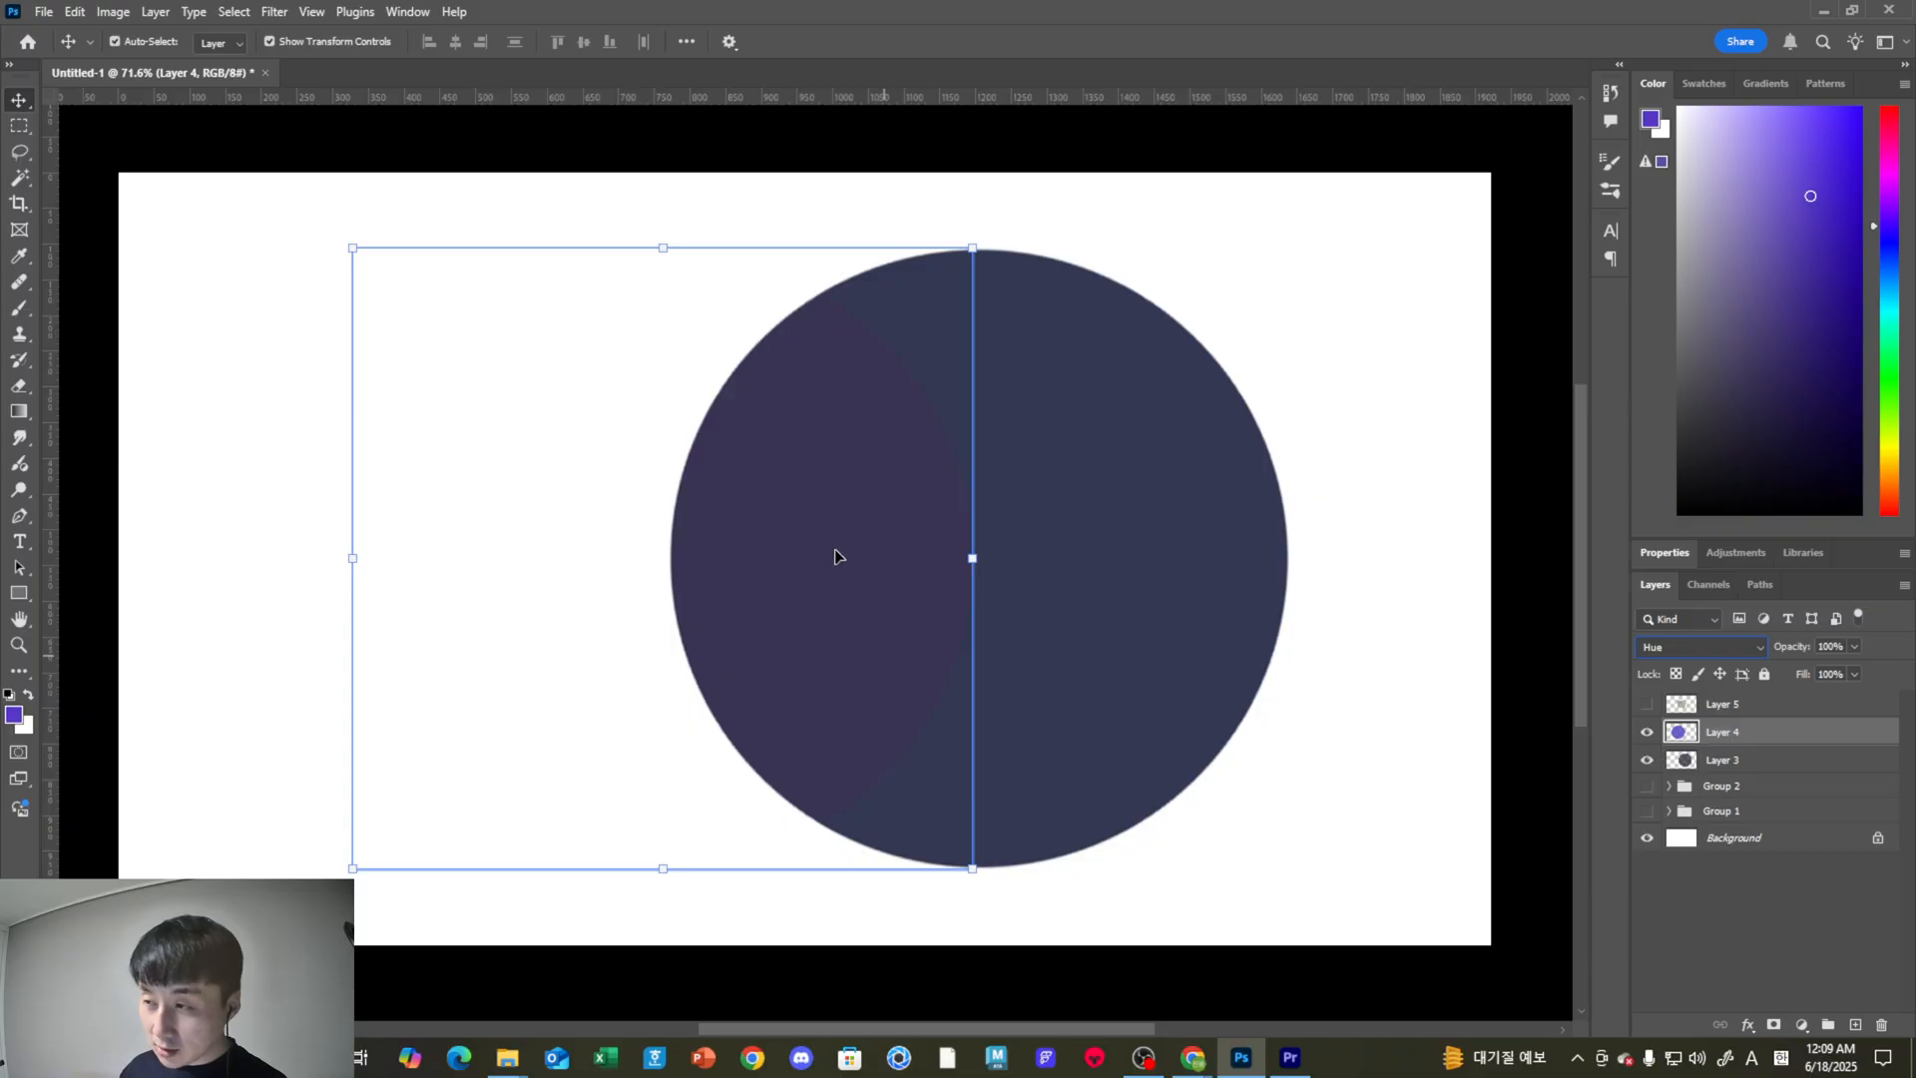
Change the purple circle's blend mode to Color and add the dark circle to the selection.
click(1660, 647)
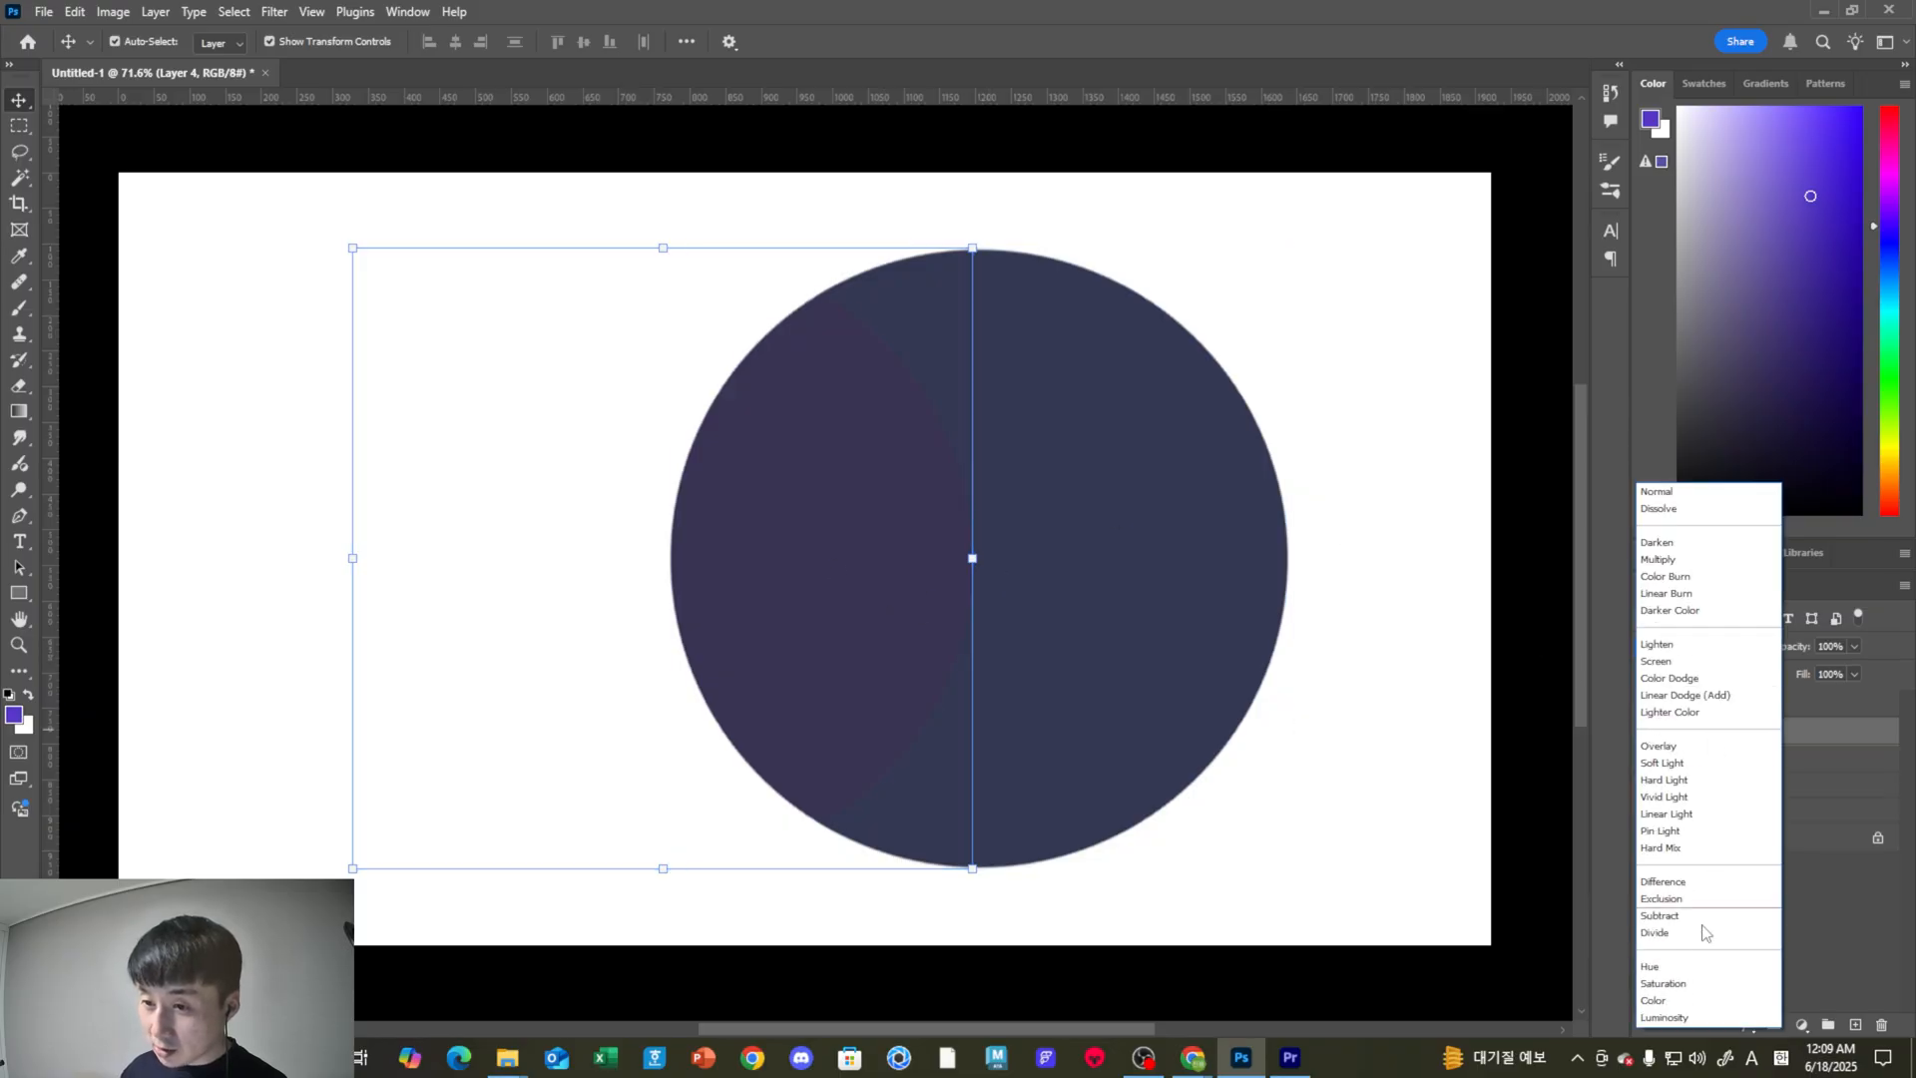
click(1668, 1003)
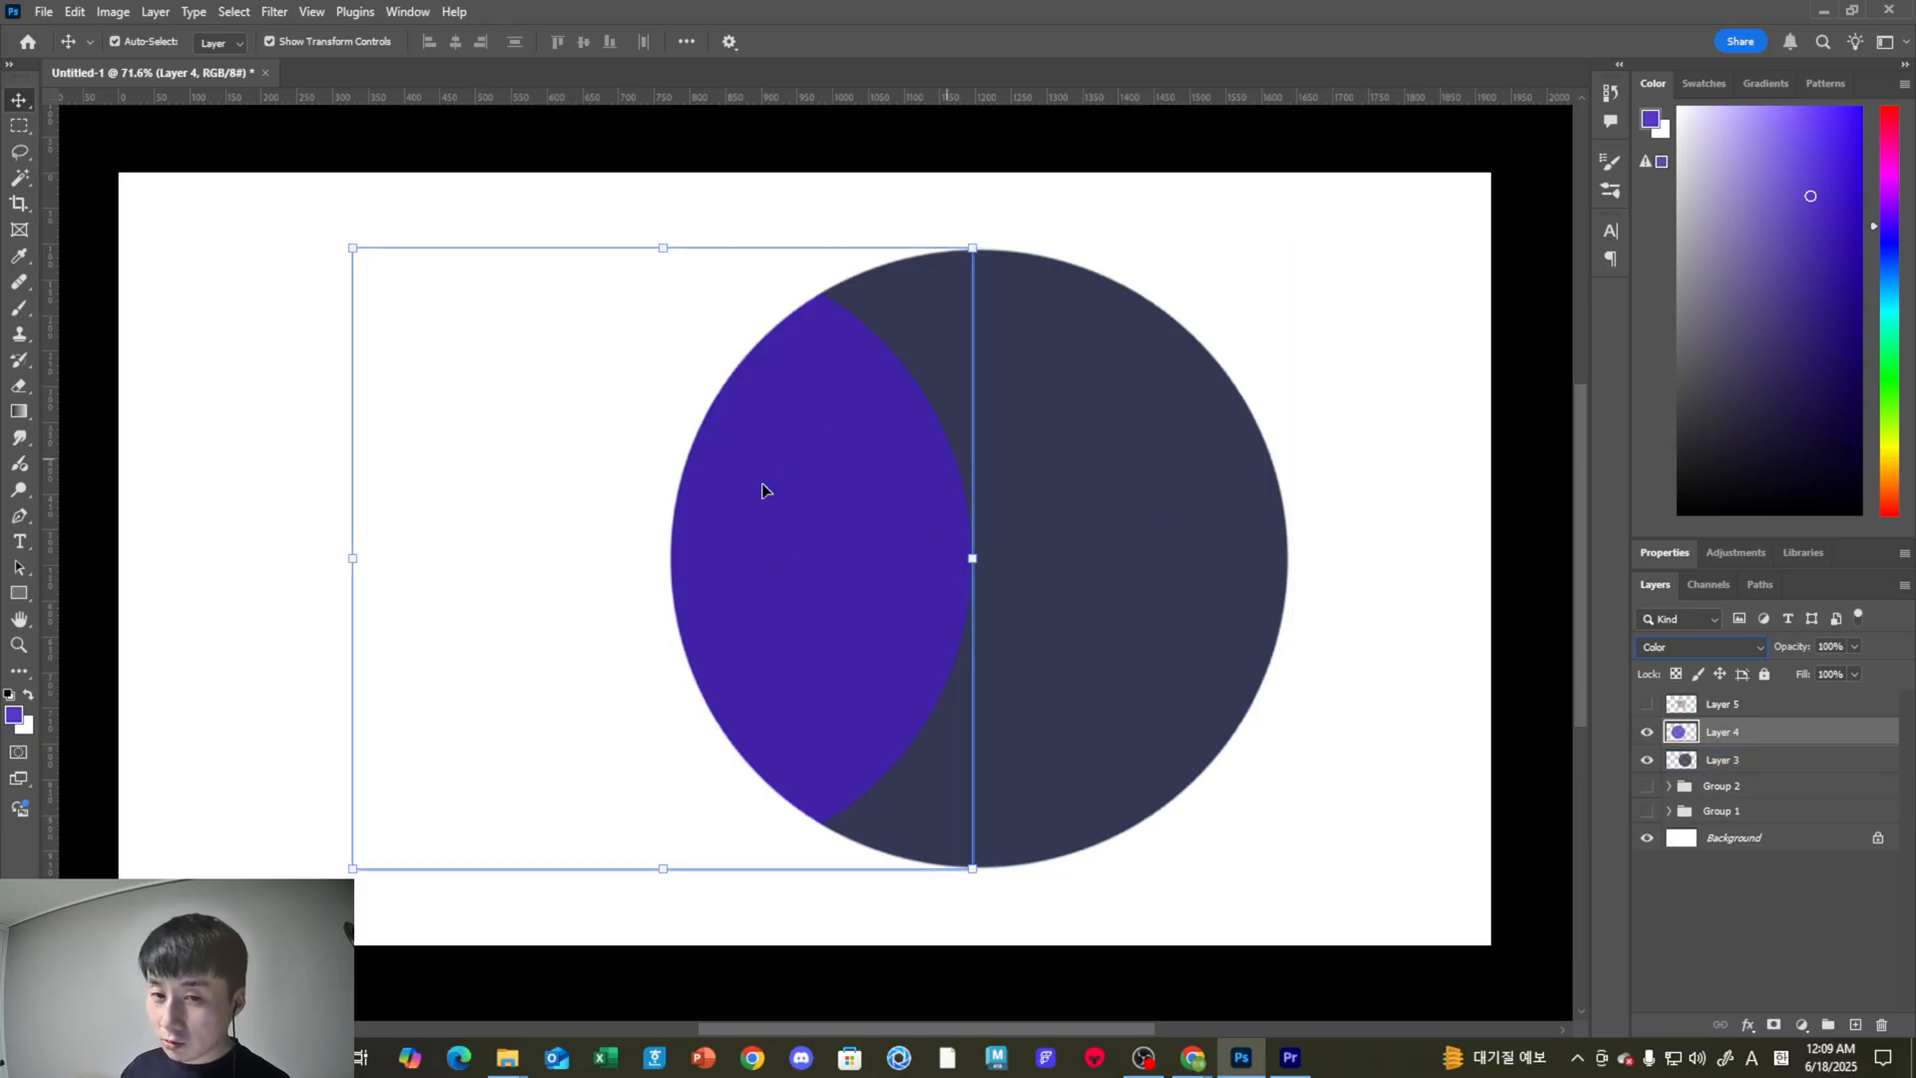
shift+click(1098, 454)
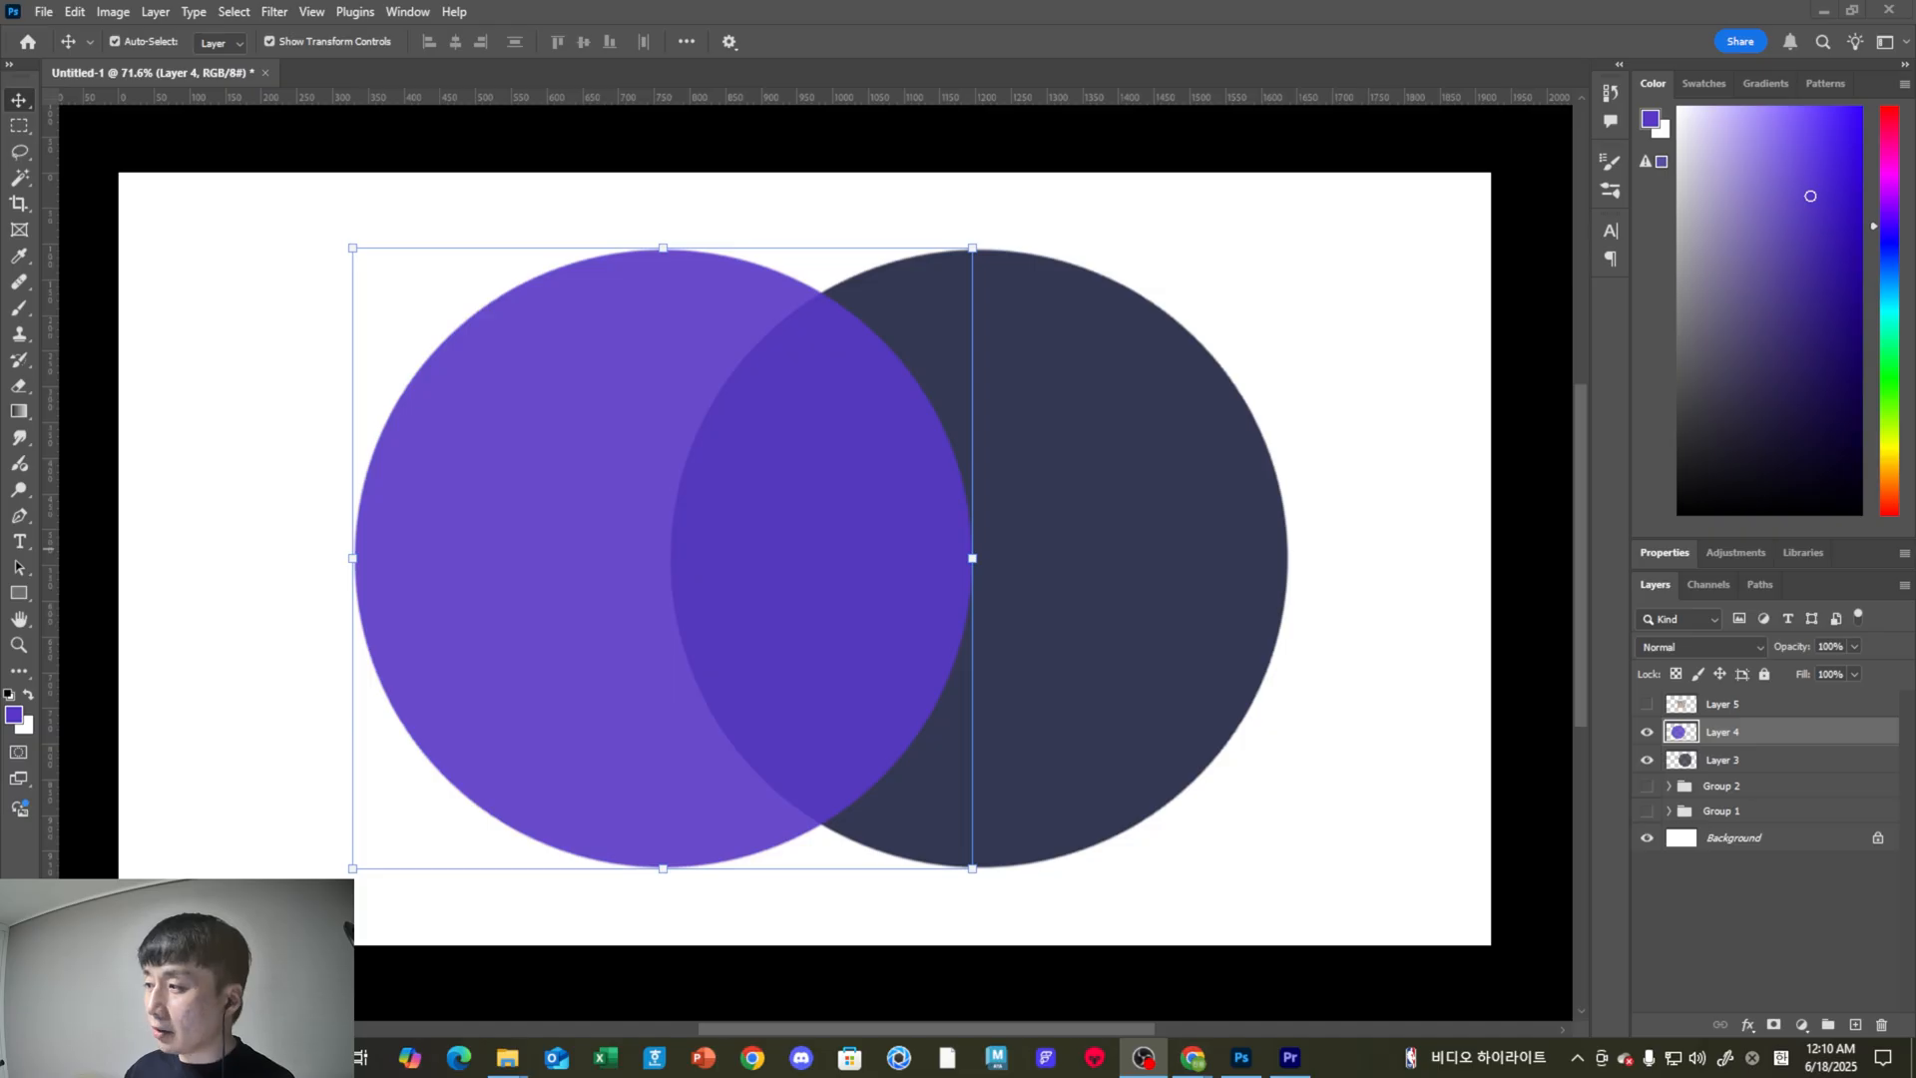
Select the purple circle's layer, Layer 4, and set its blend mode to Difference.
click(1719, 737)
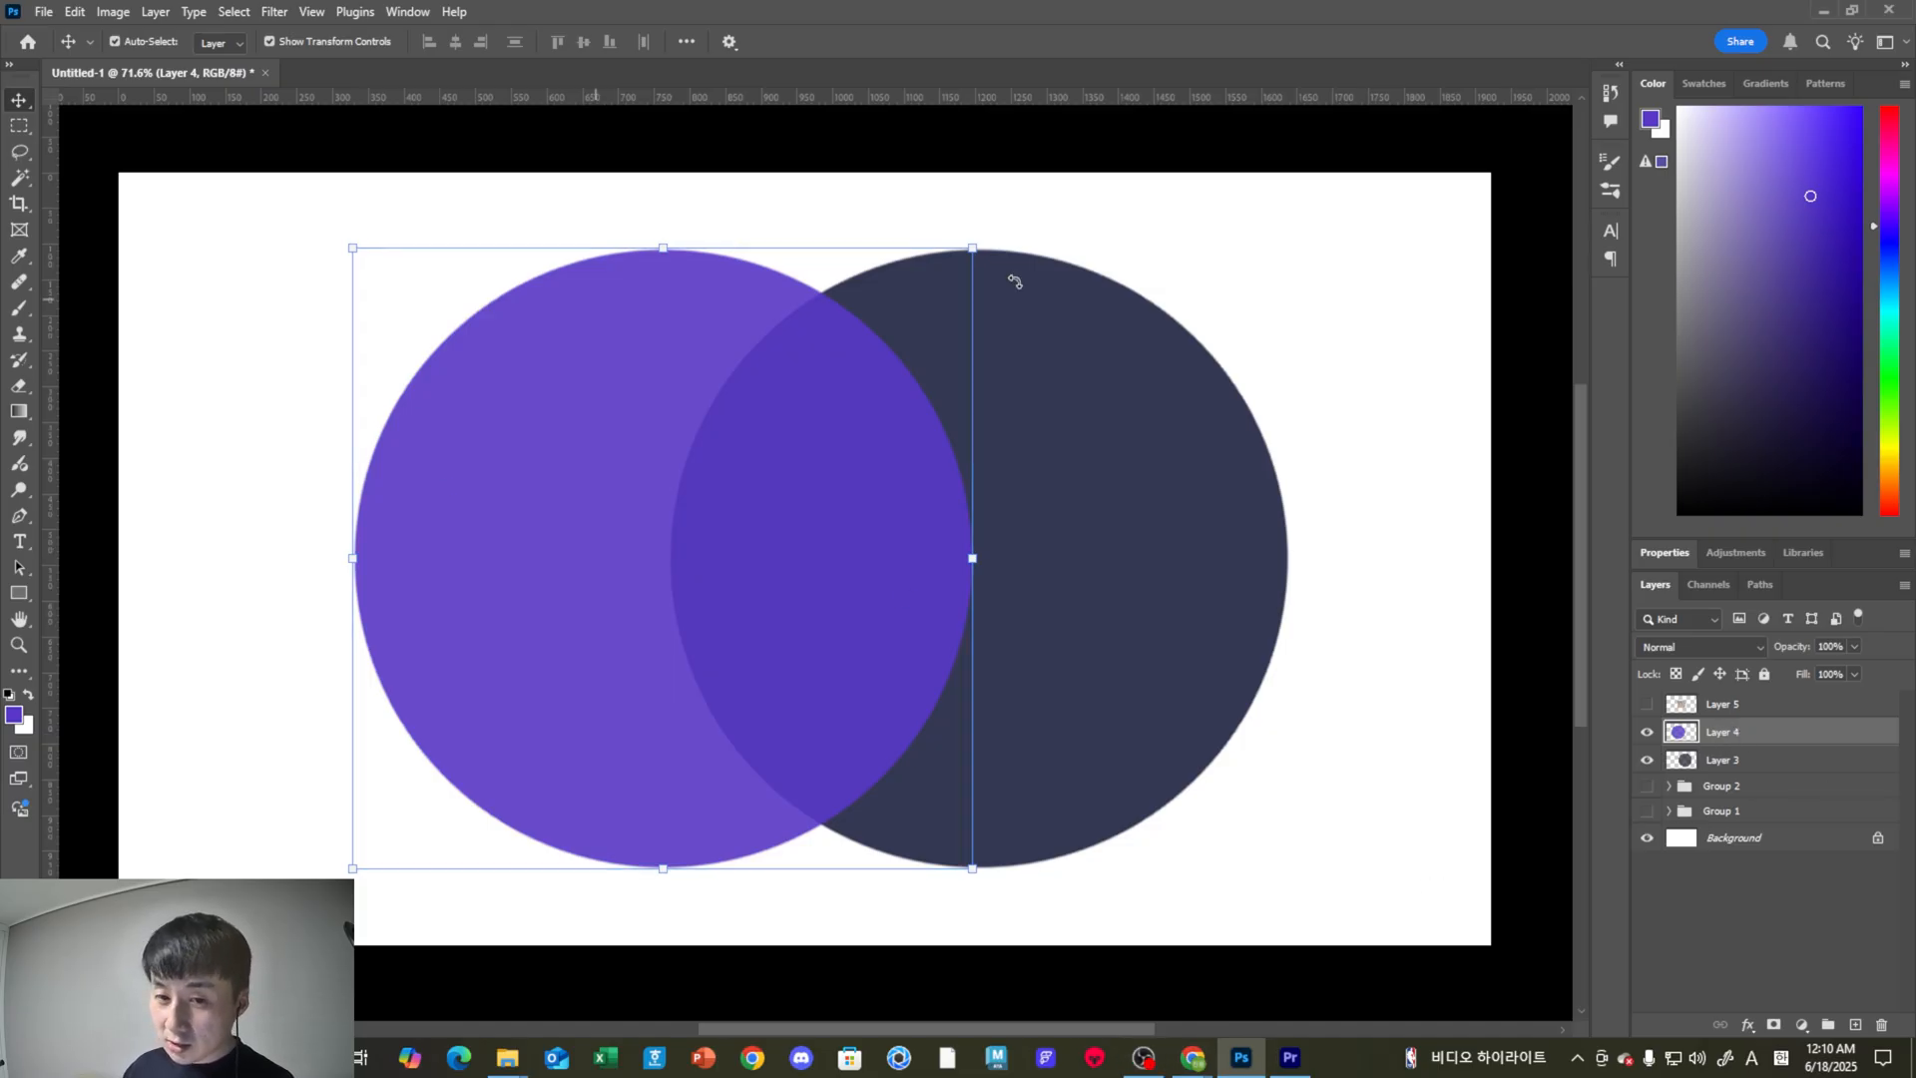
click(1688, 645)
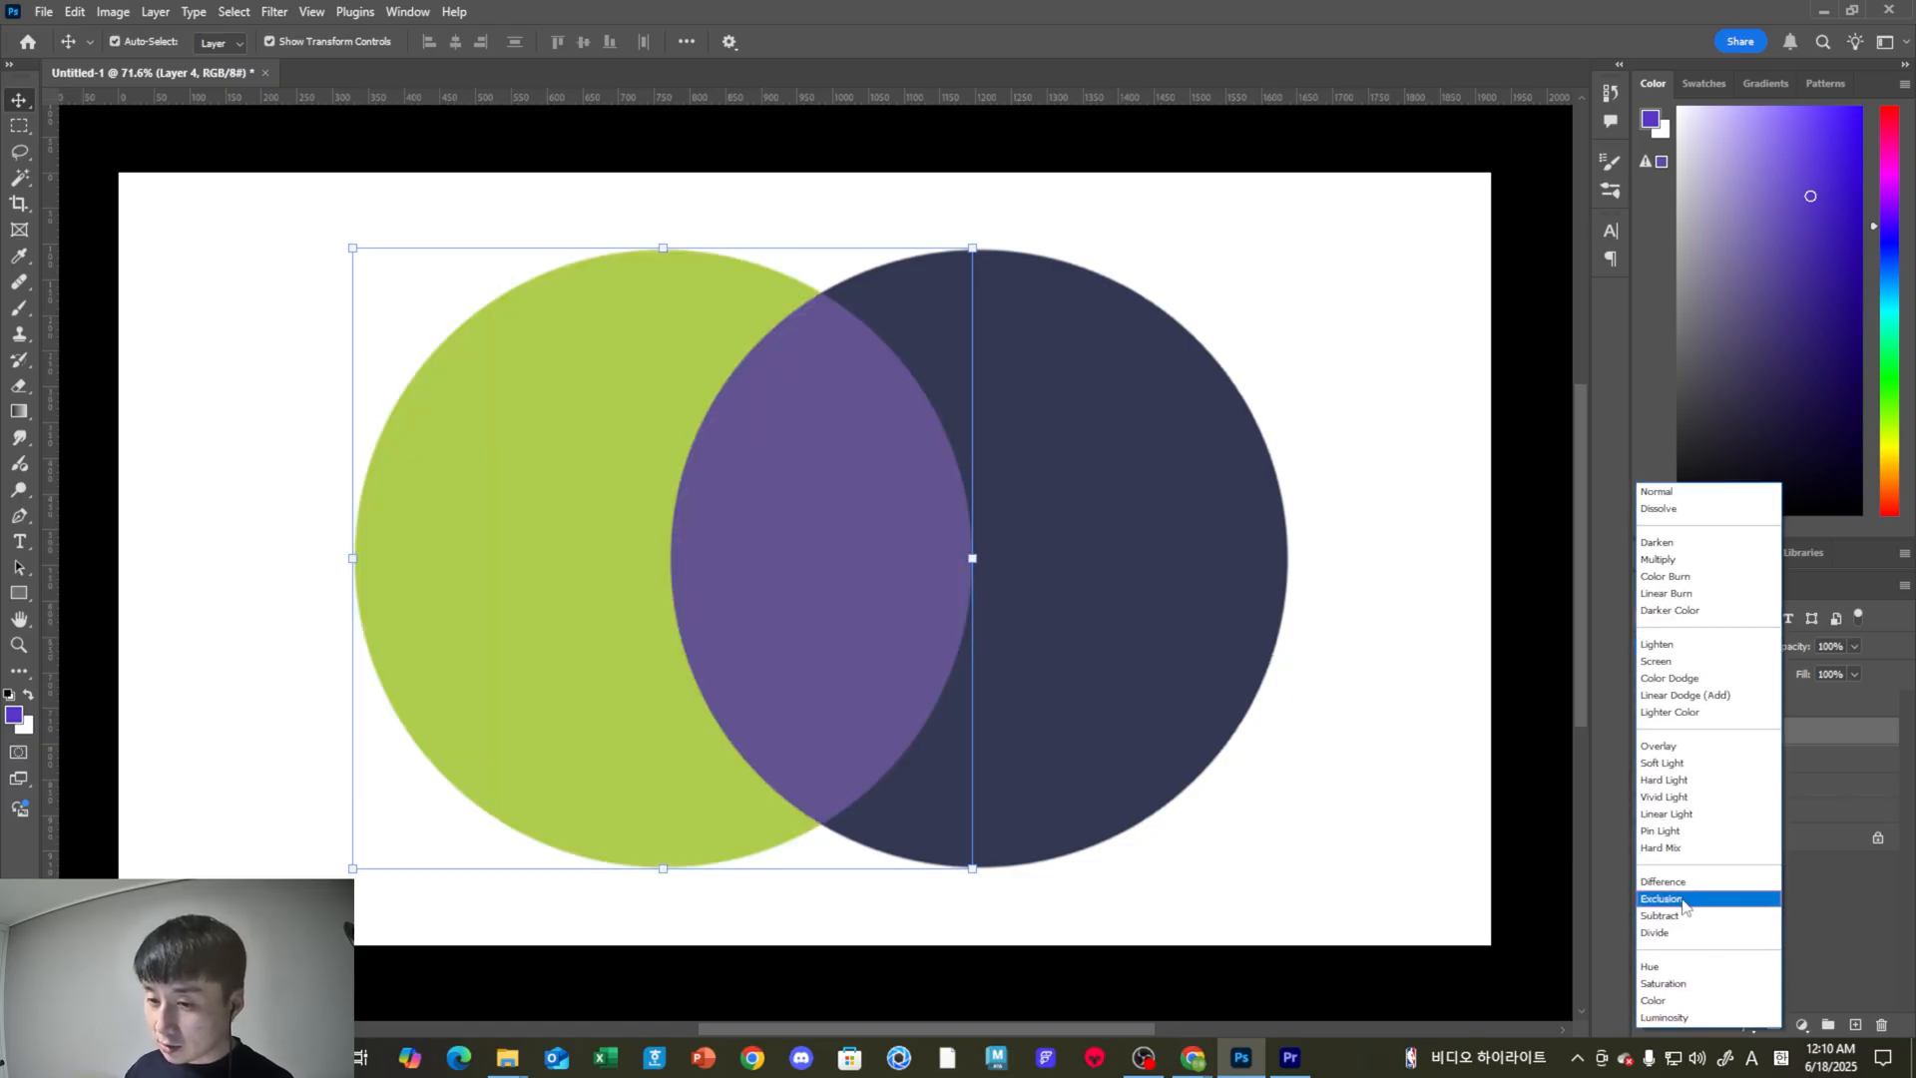
click(1677, 882)
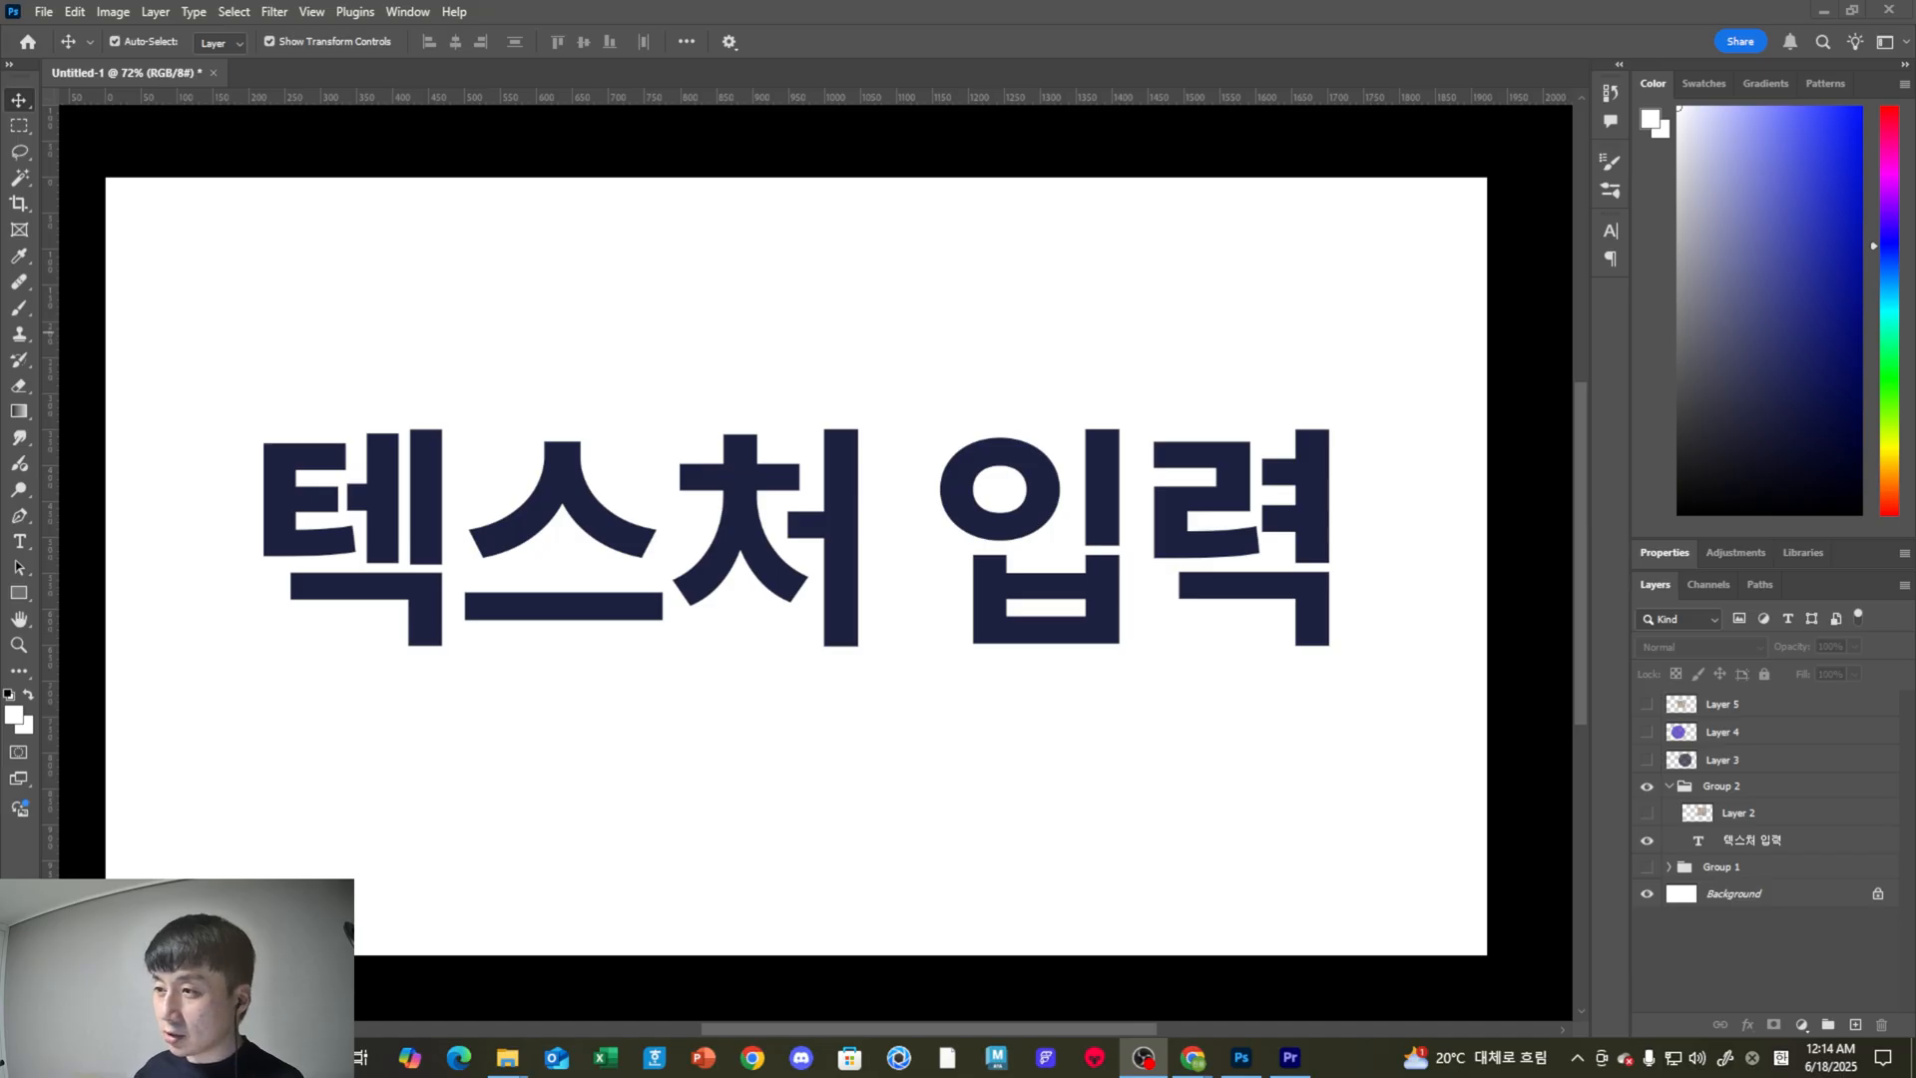
Show and select the stone texture on Layer 5, and position it over the middle of the 텍스처 입력 text.
click(1109, 511)
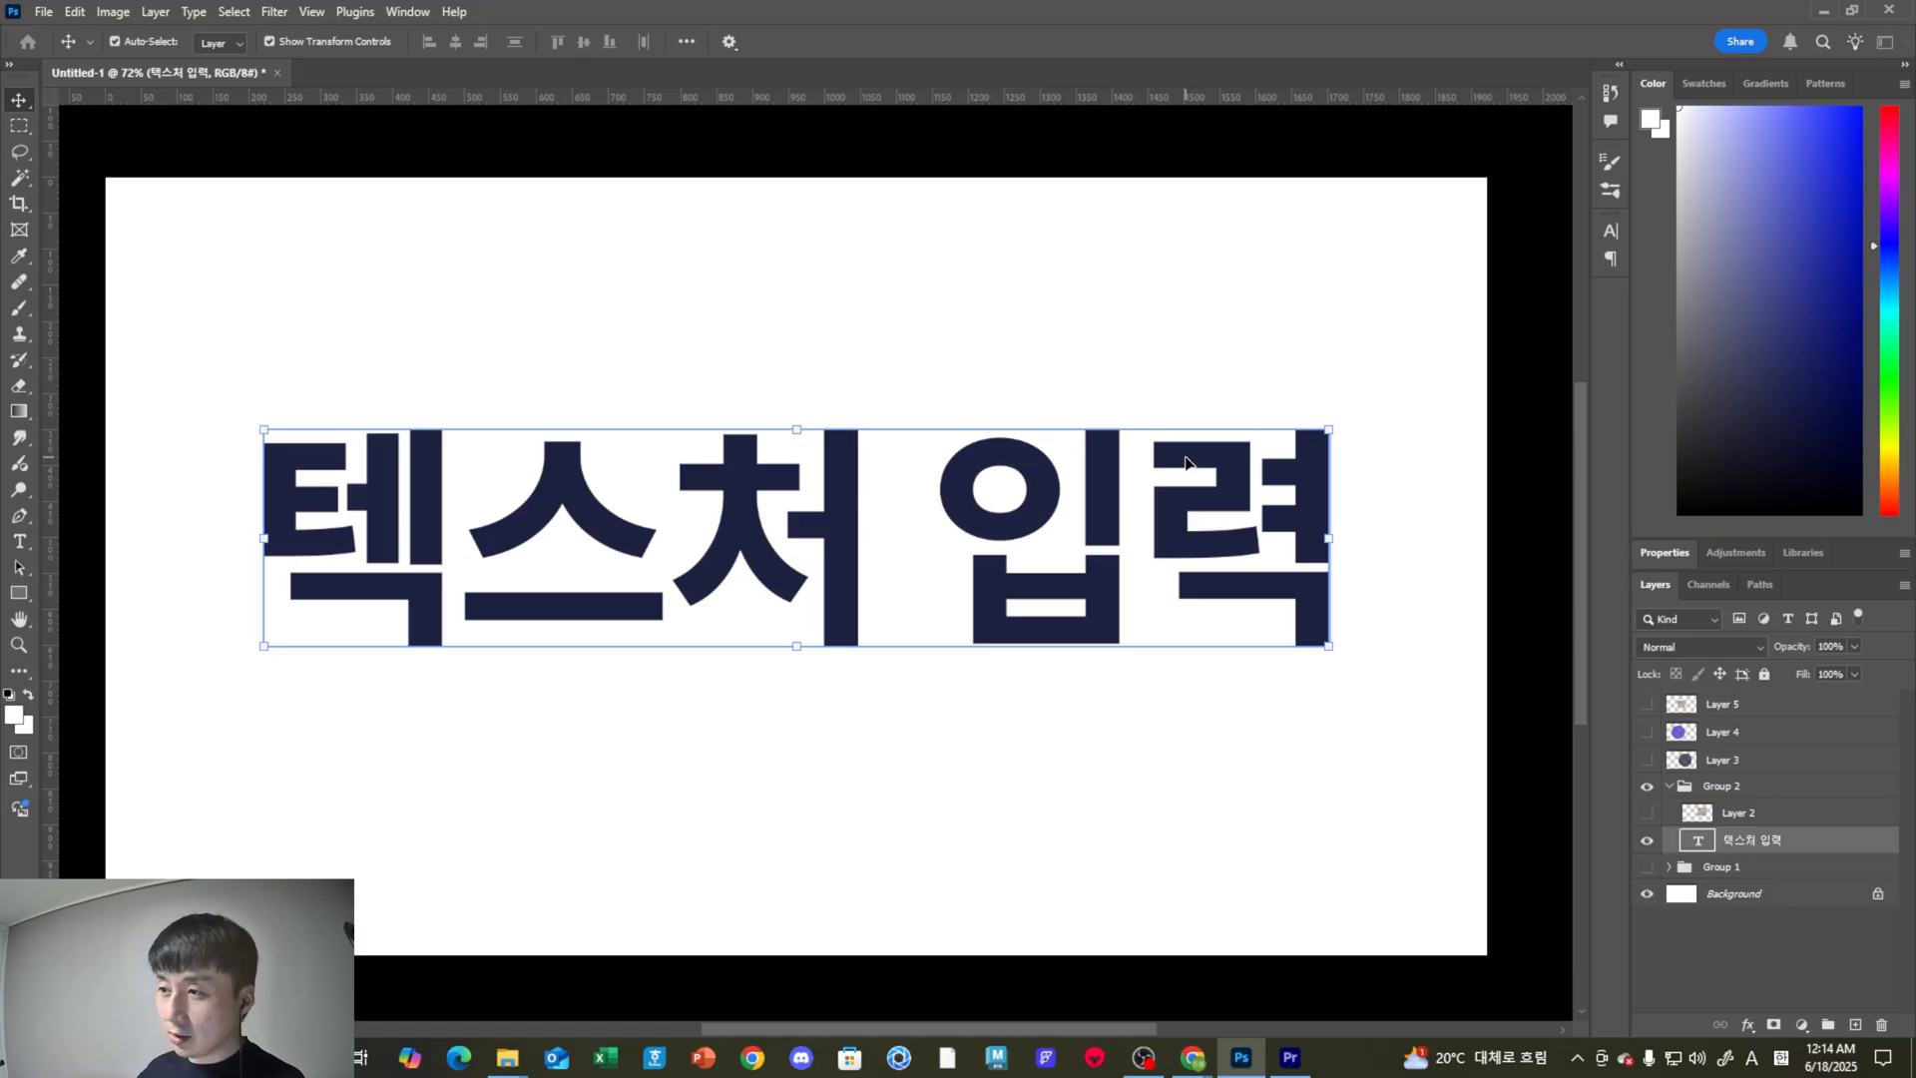
click(1647, 703)
click(1727, 705)
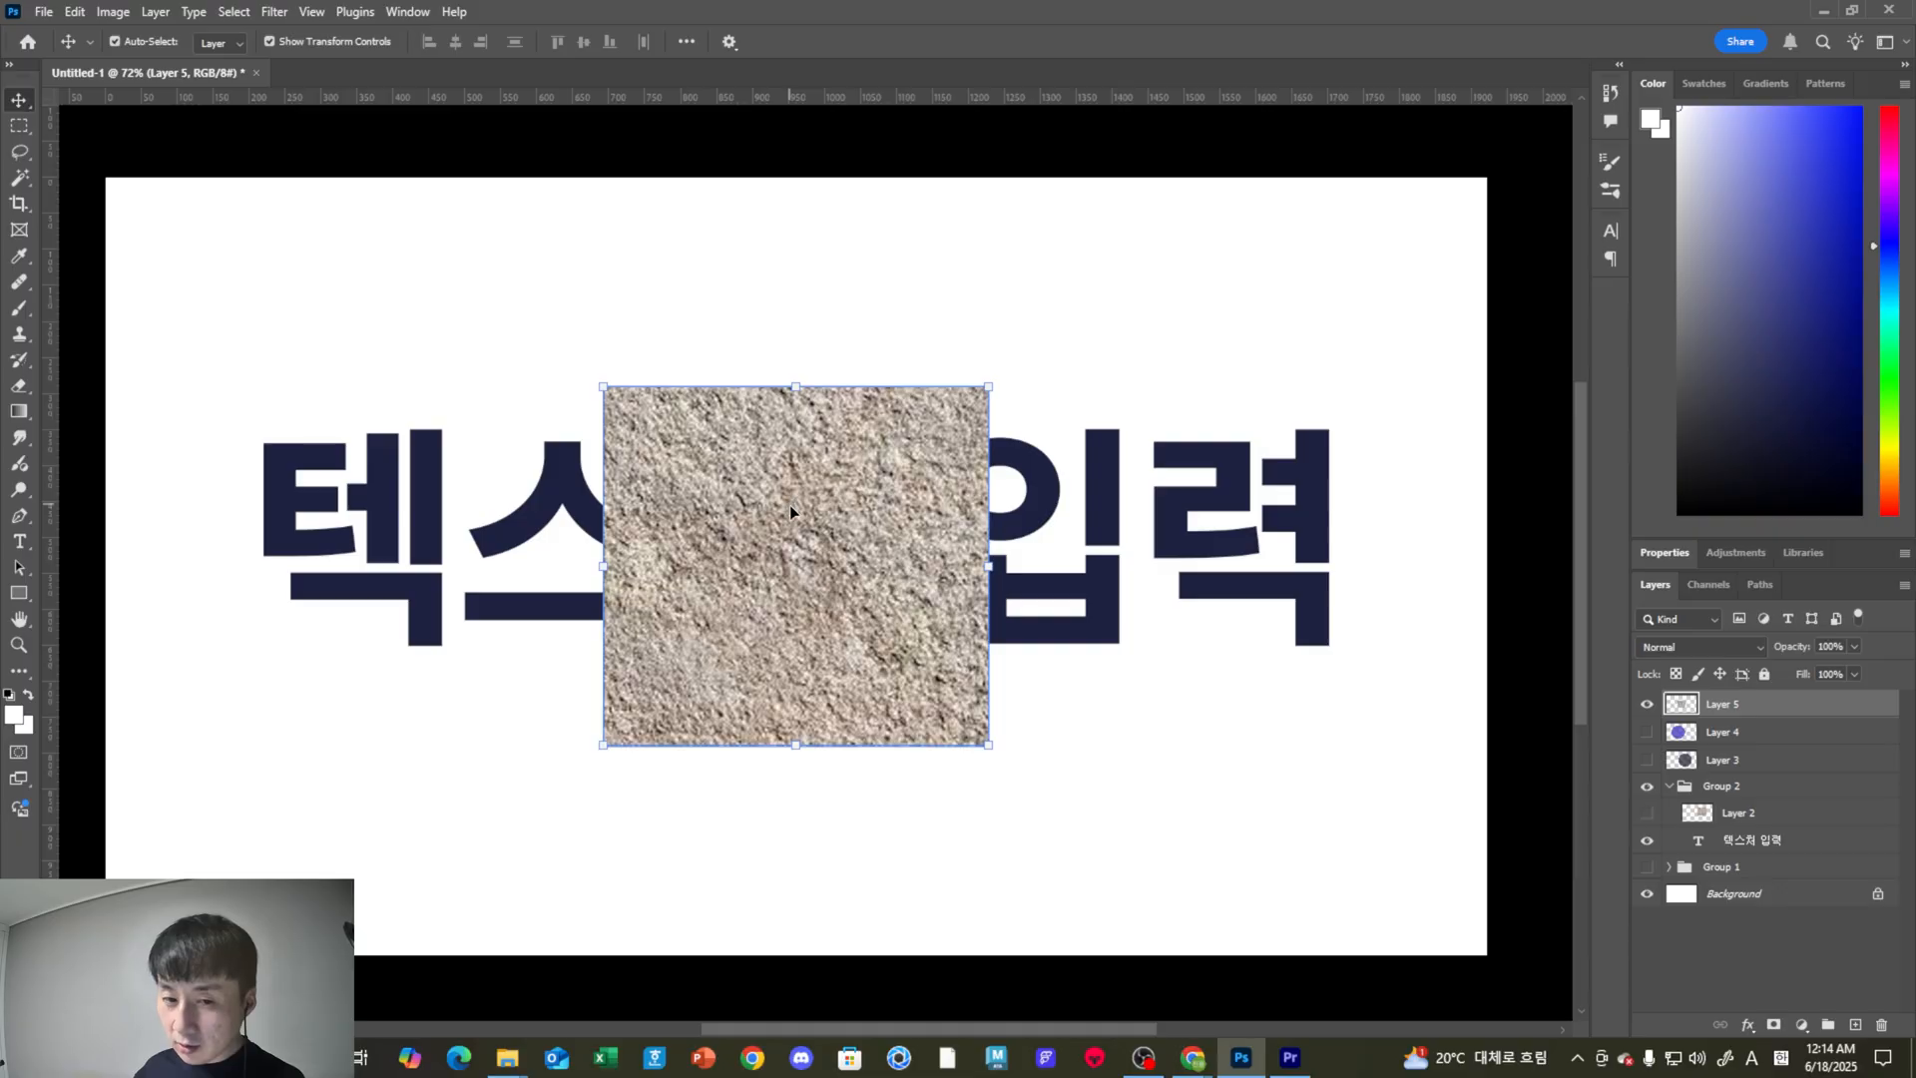
drag(789, 505, 827, 476)
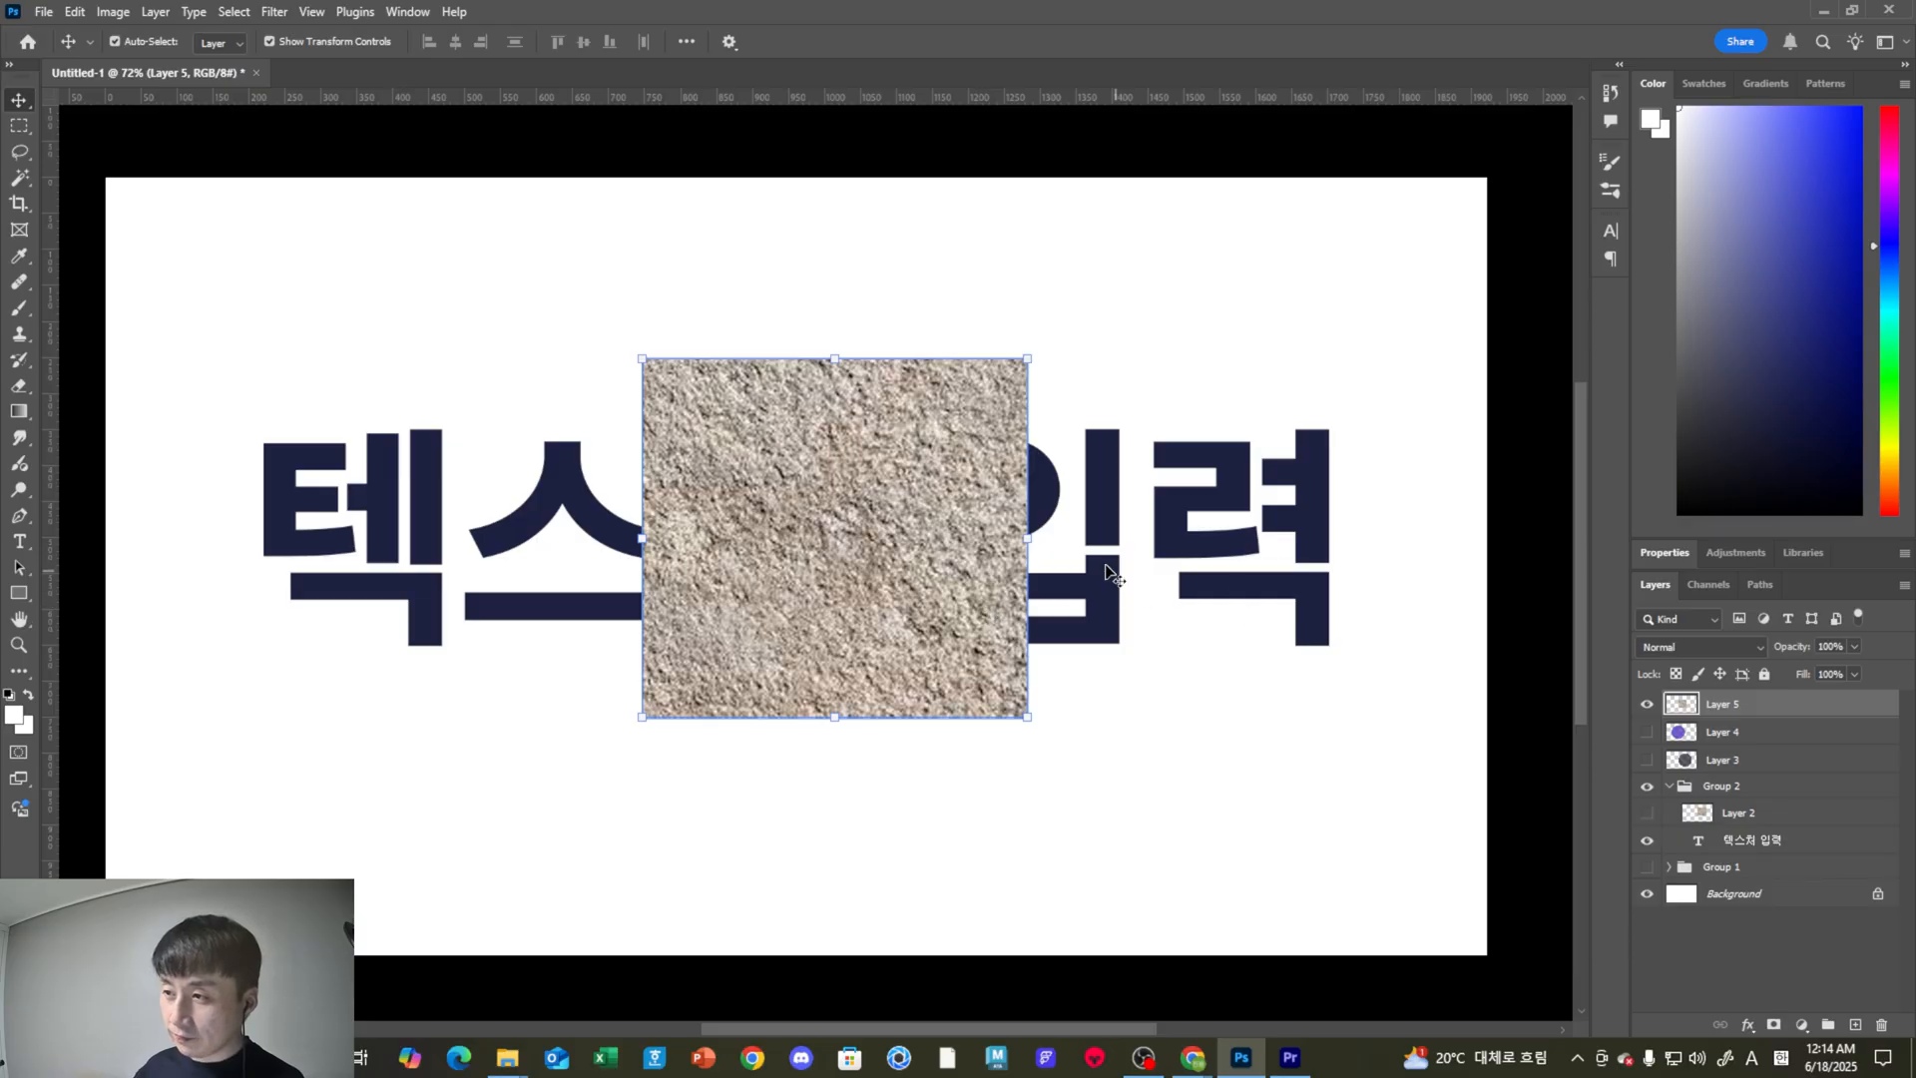
Set the stone texture's blend mode to Overlay and try it at 26% opacity before restoring 100%.
click(1672, 651)
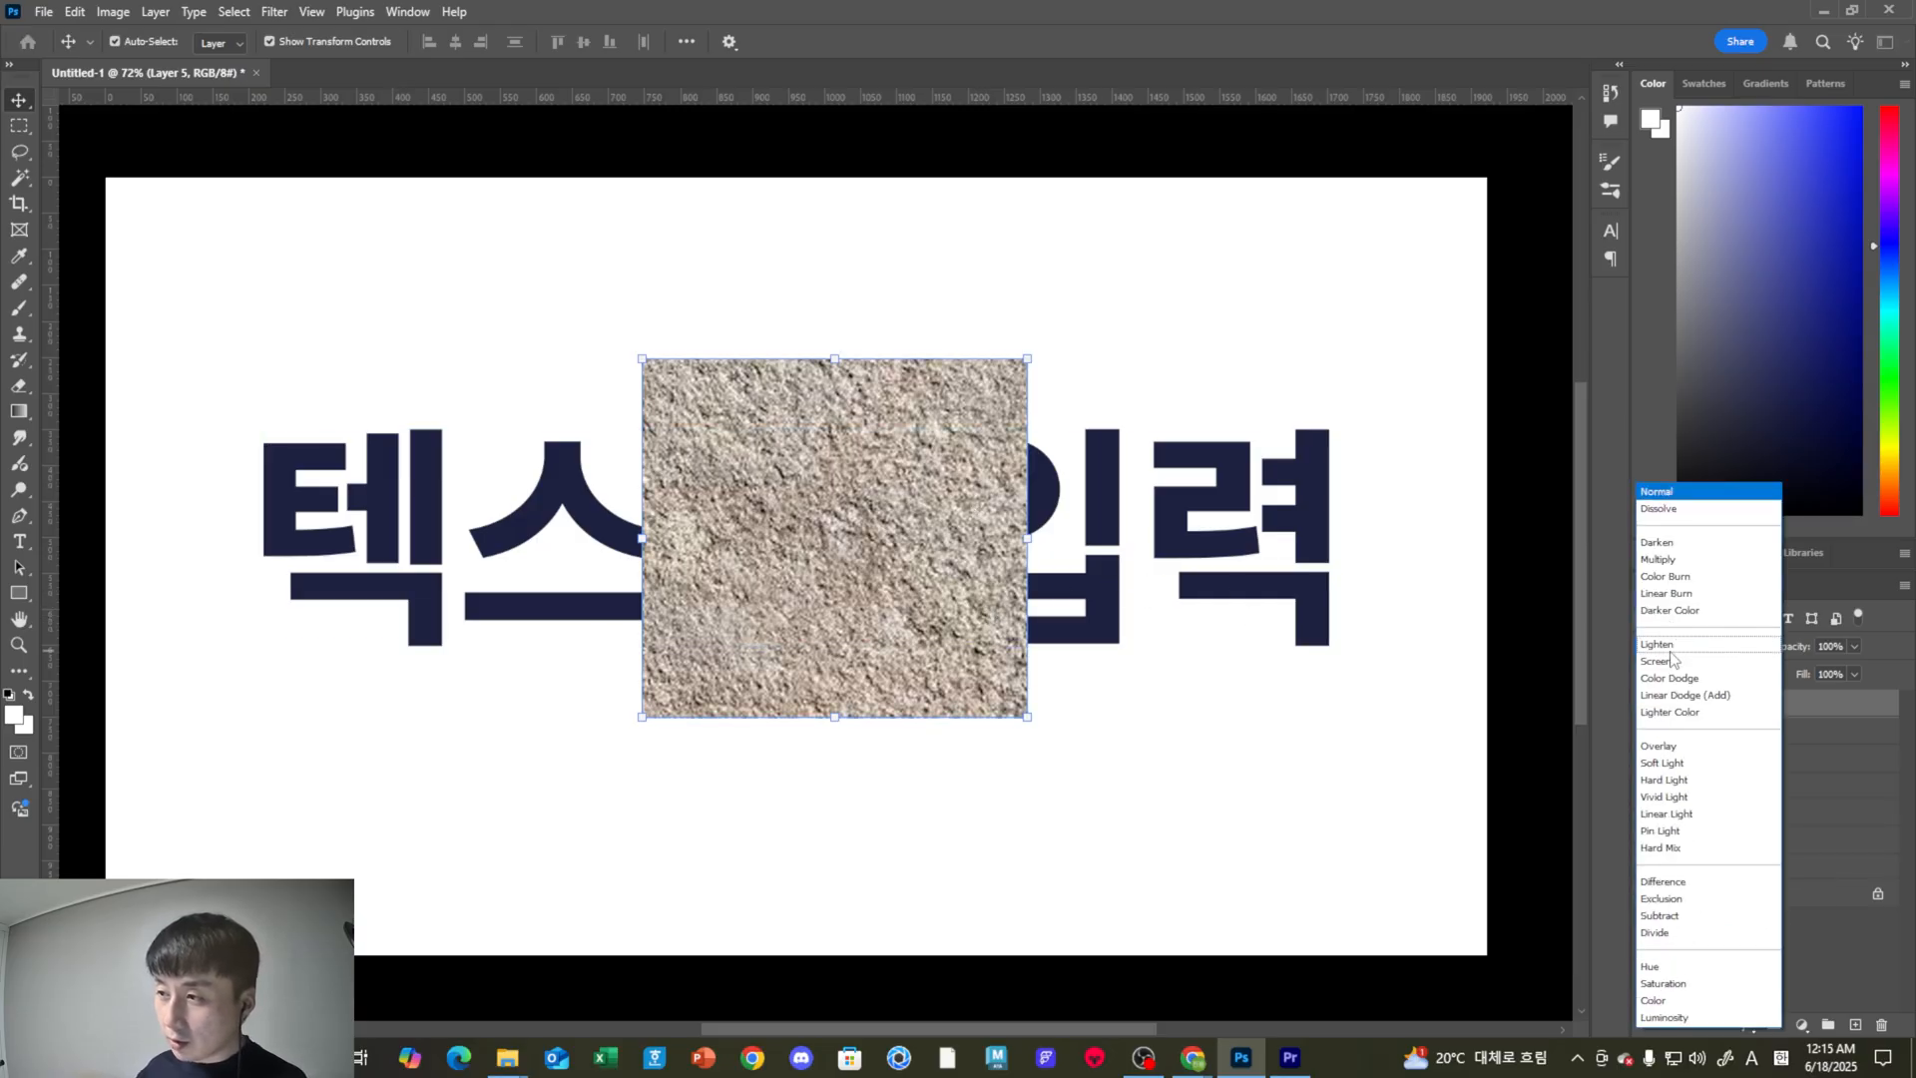
click(1661, 746)
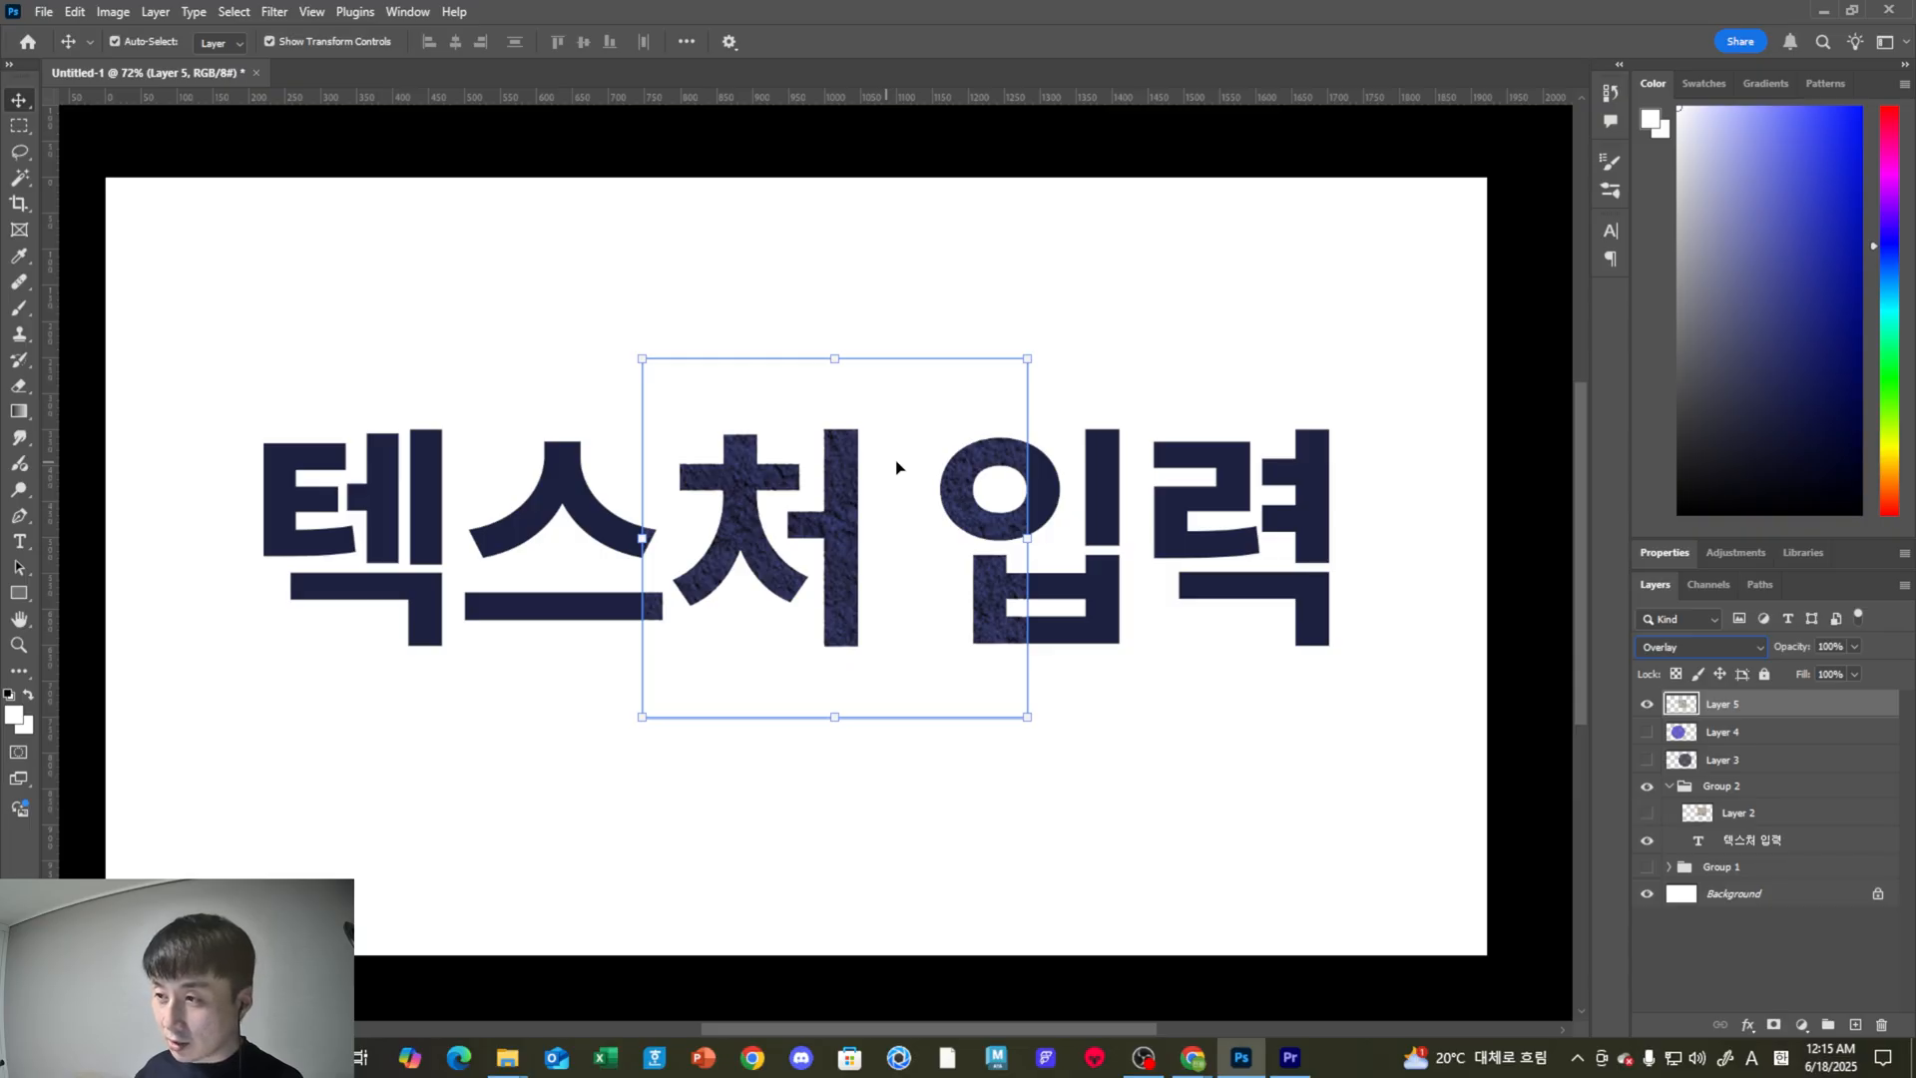
click(1855, 647)
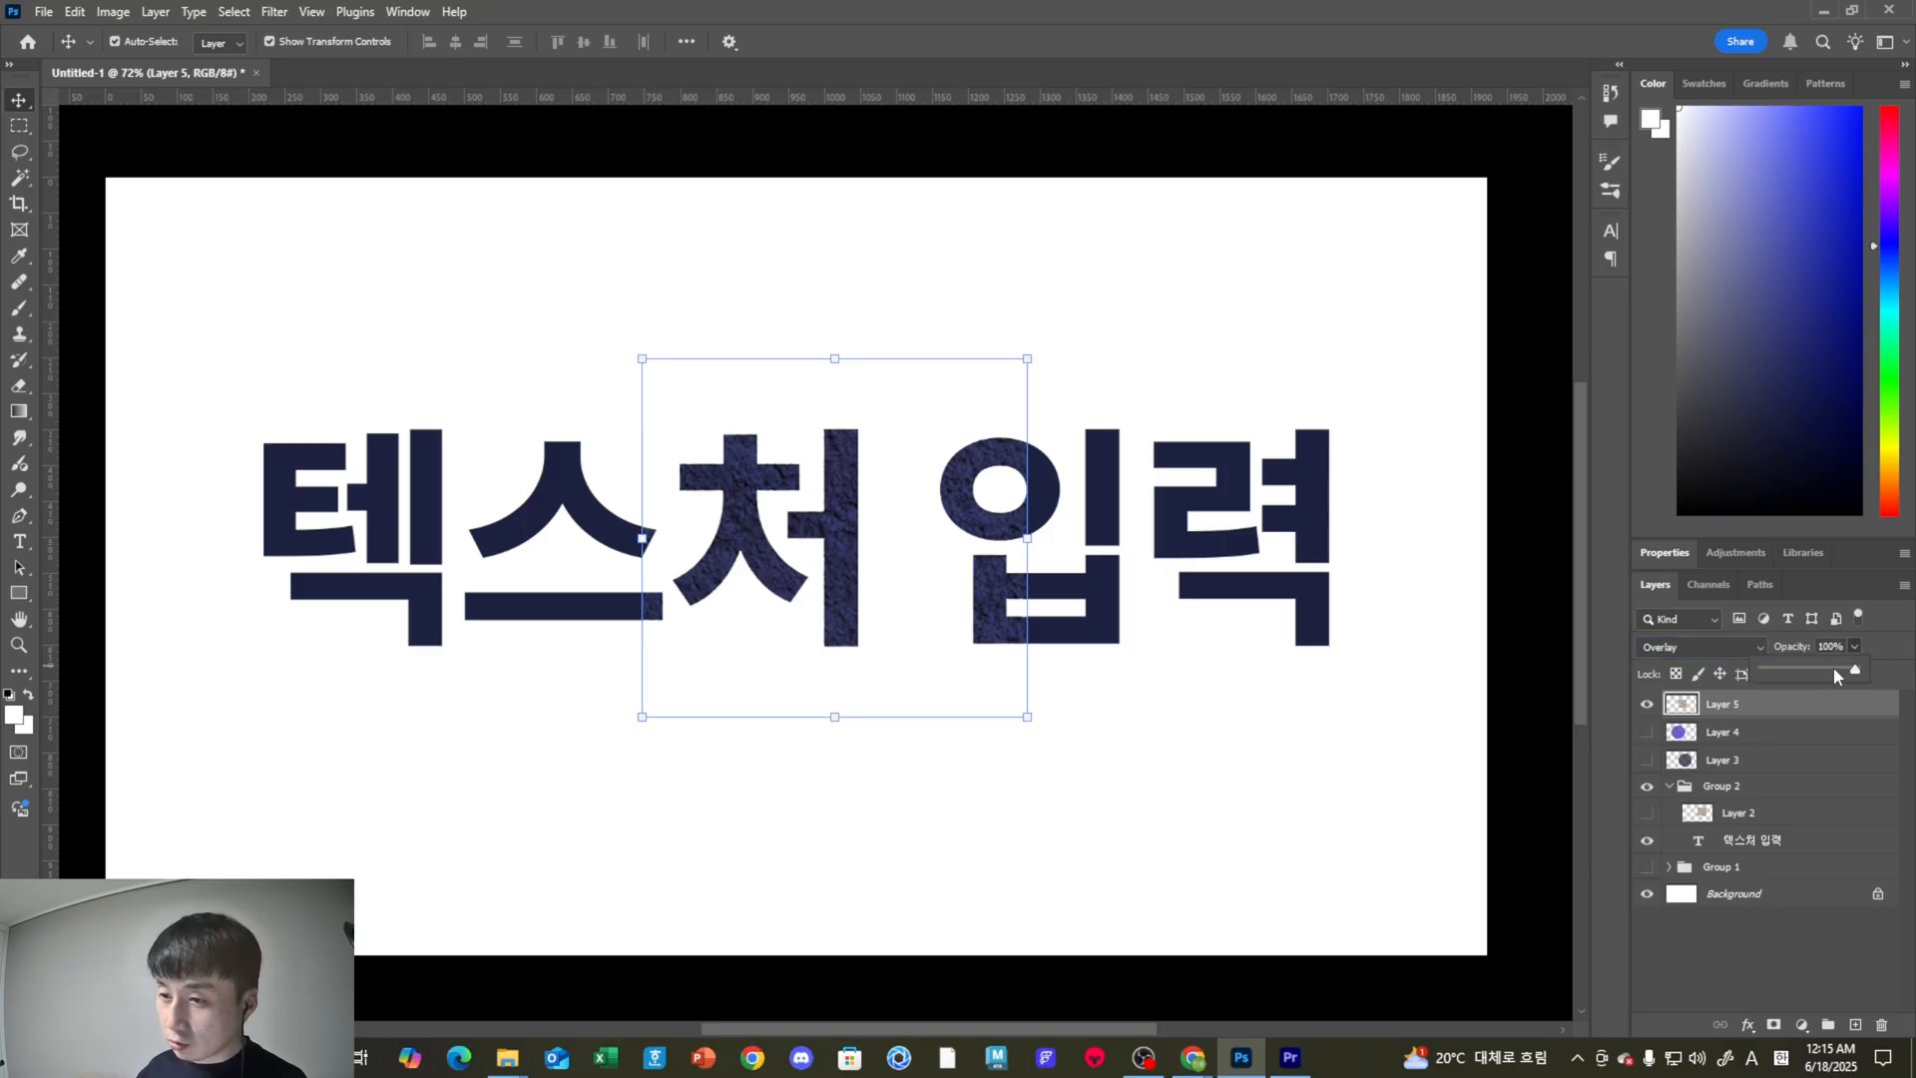
drag(1841, 669, 1789, 676)
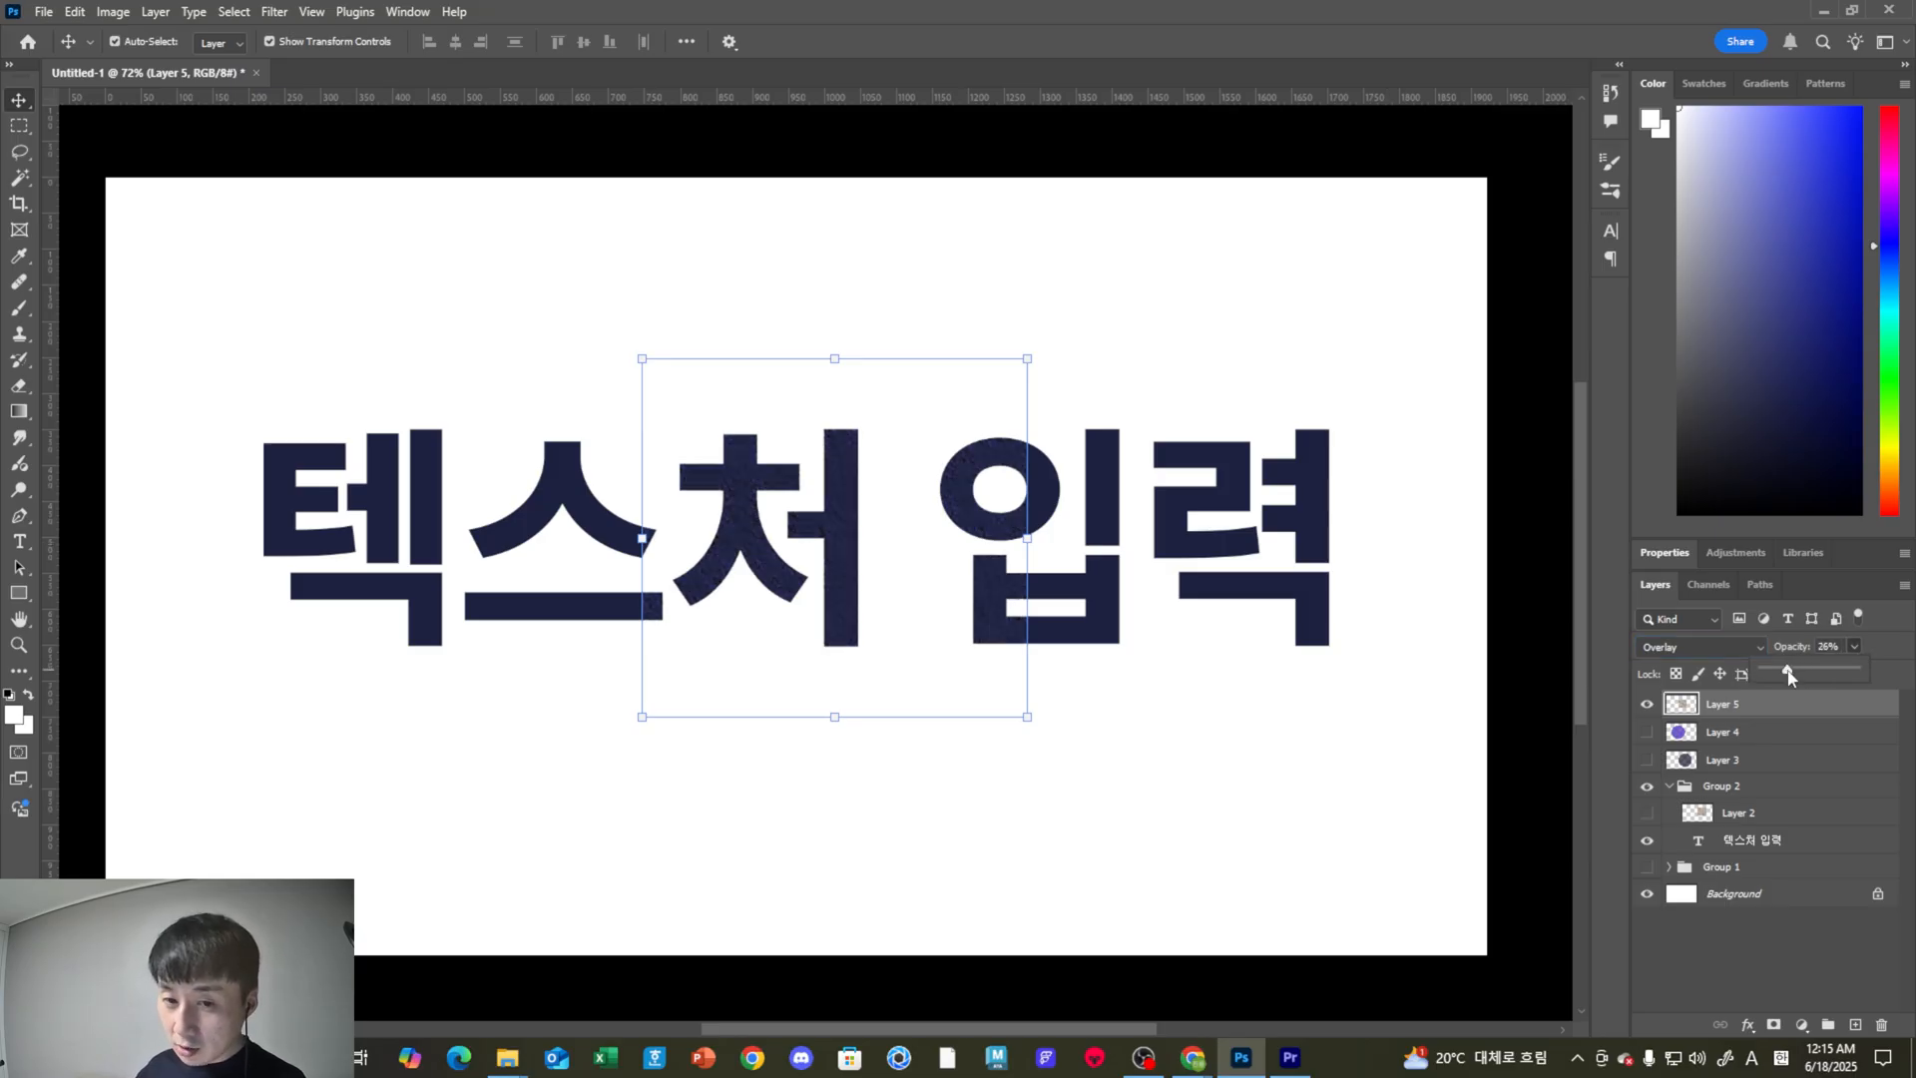
drag(1789, 677, 1860, 668)
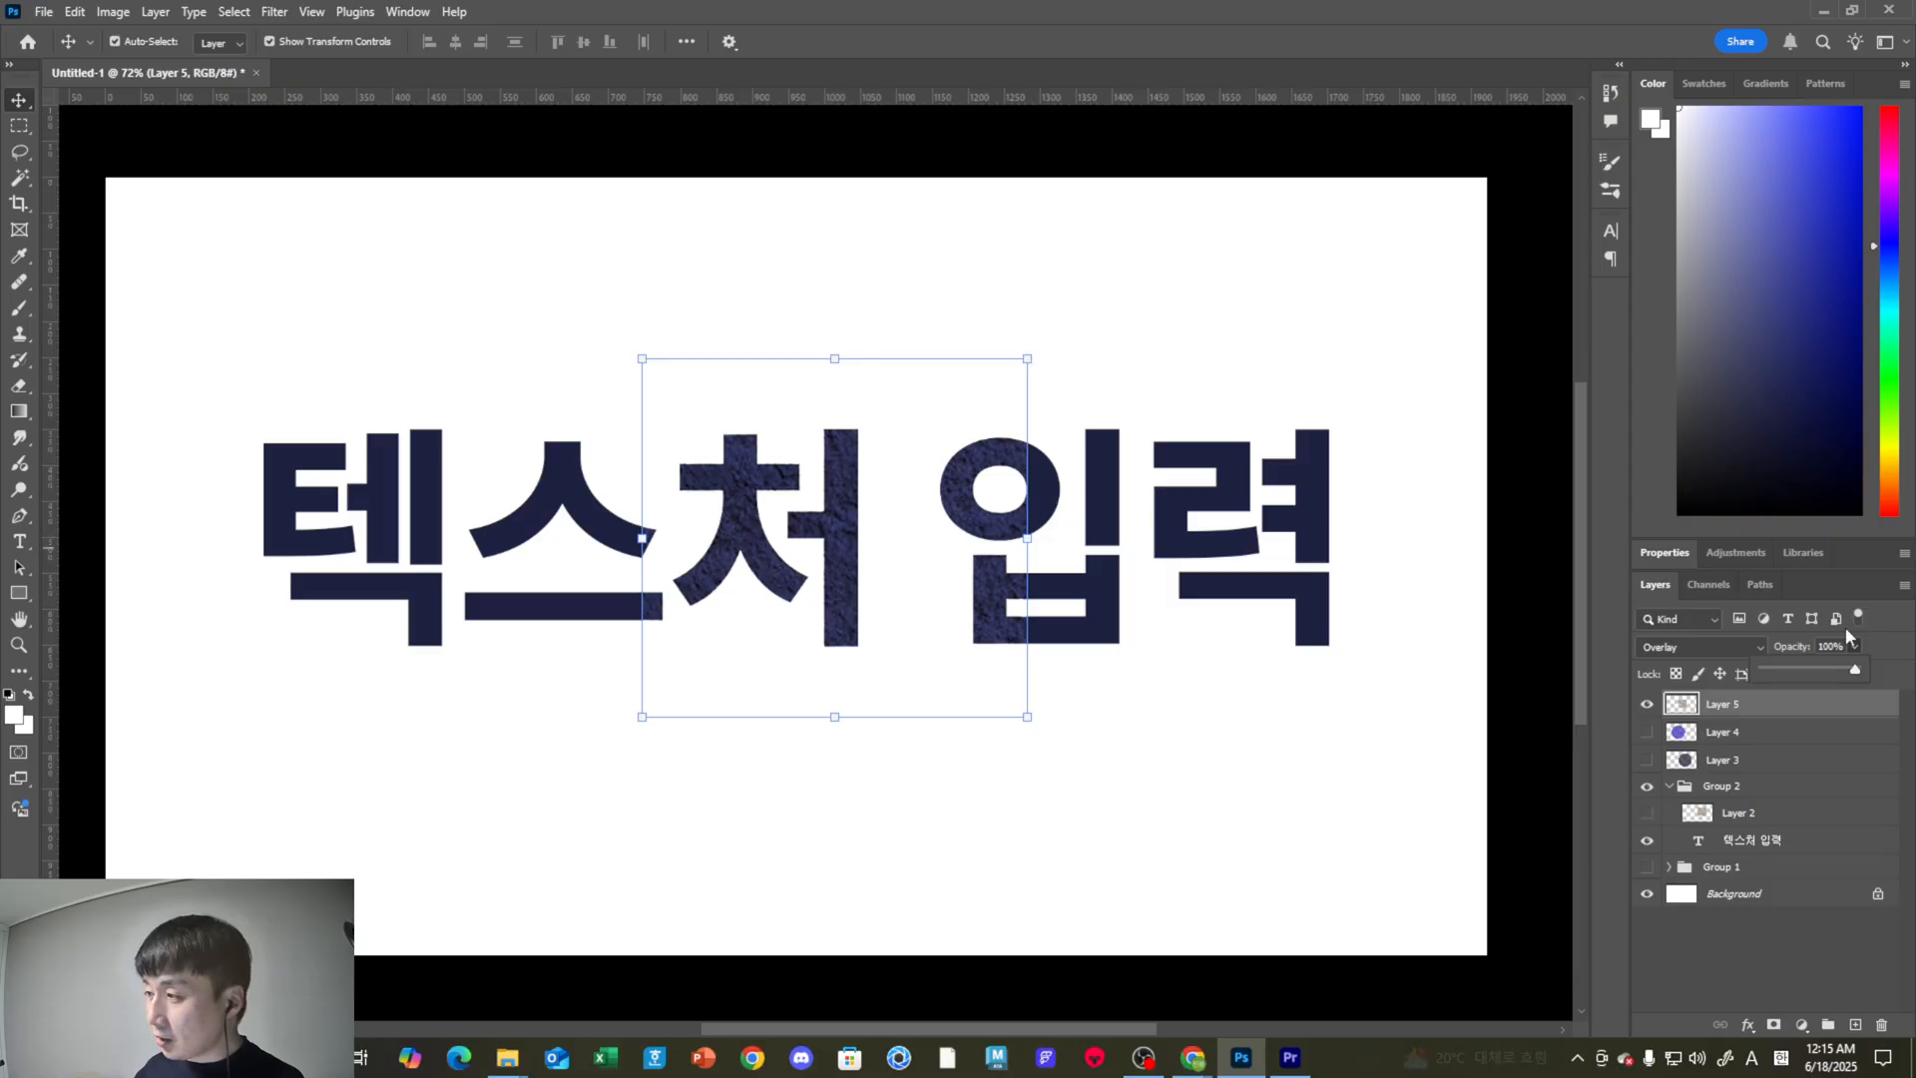
click(1712, 647)
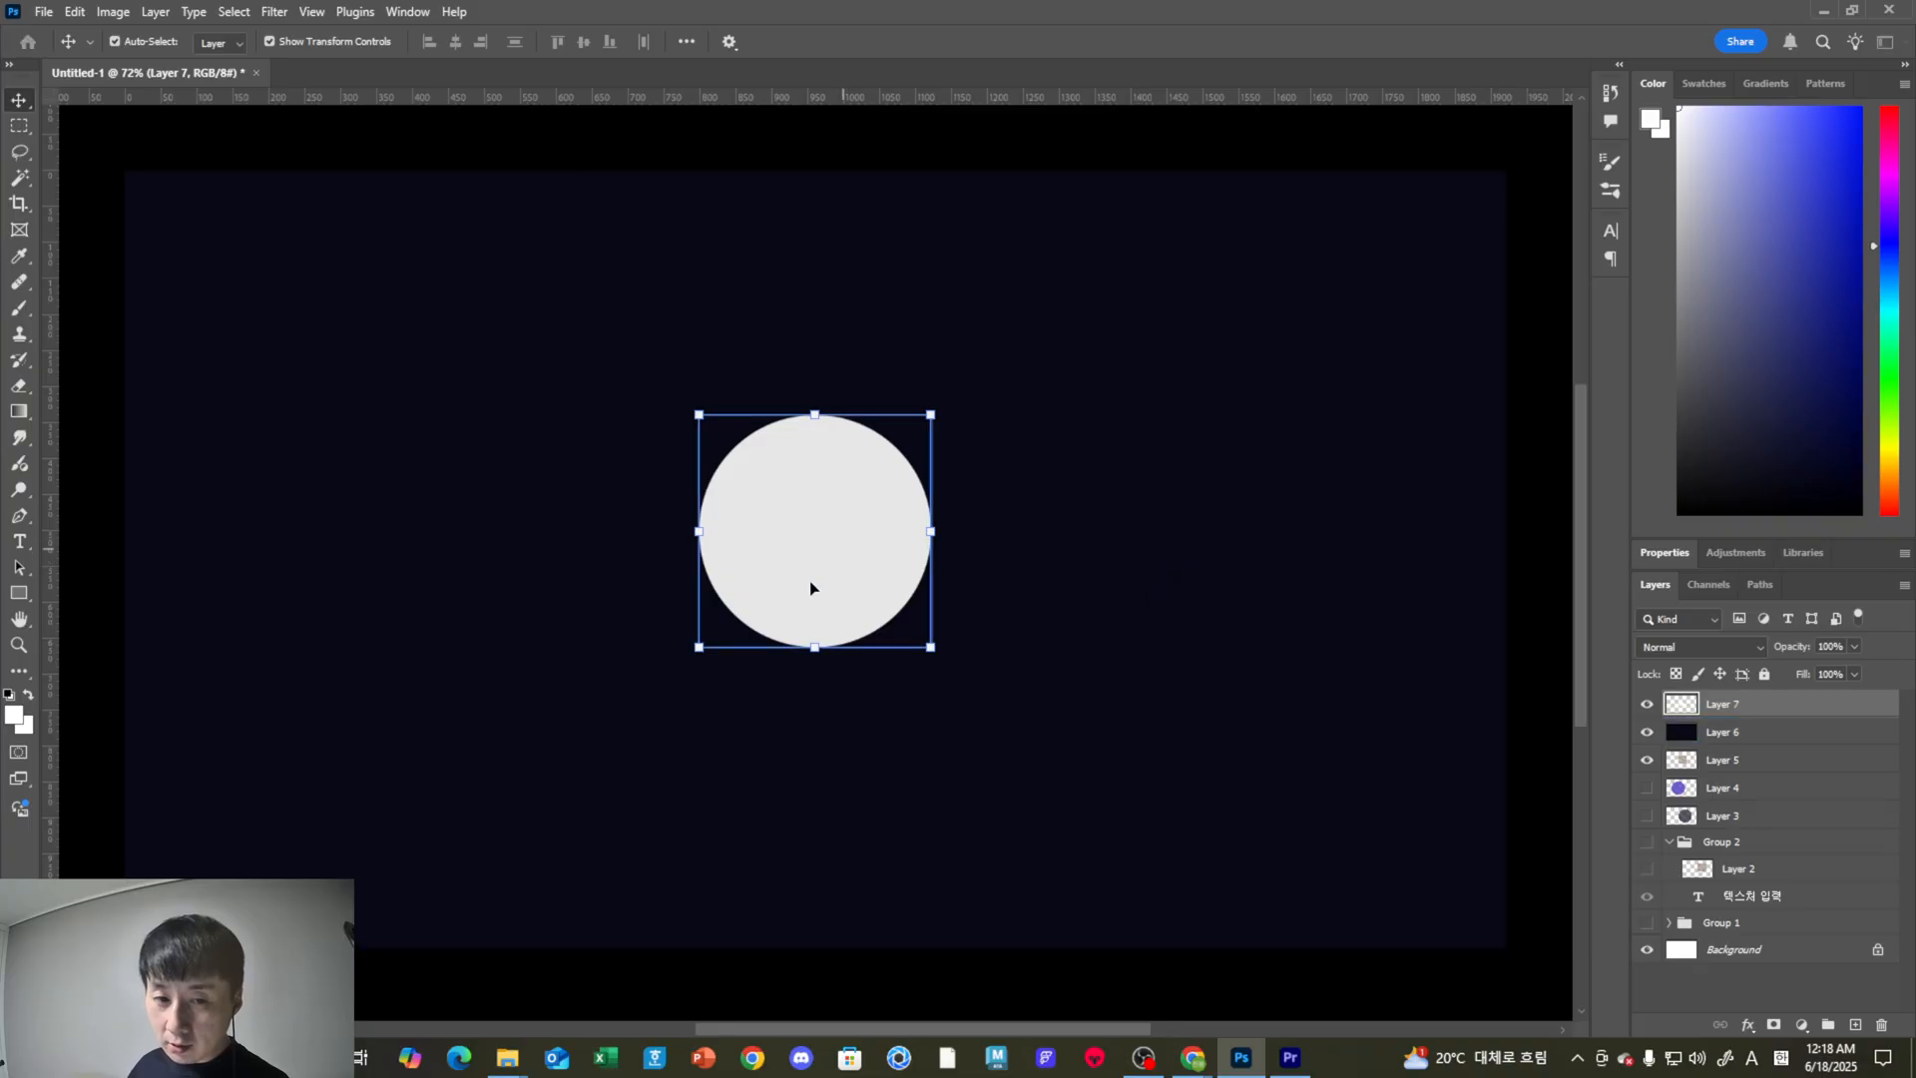
click(1697, 113)
click(1678, 108)
key(b)
key(v)
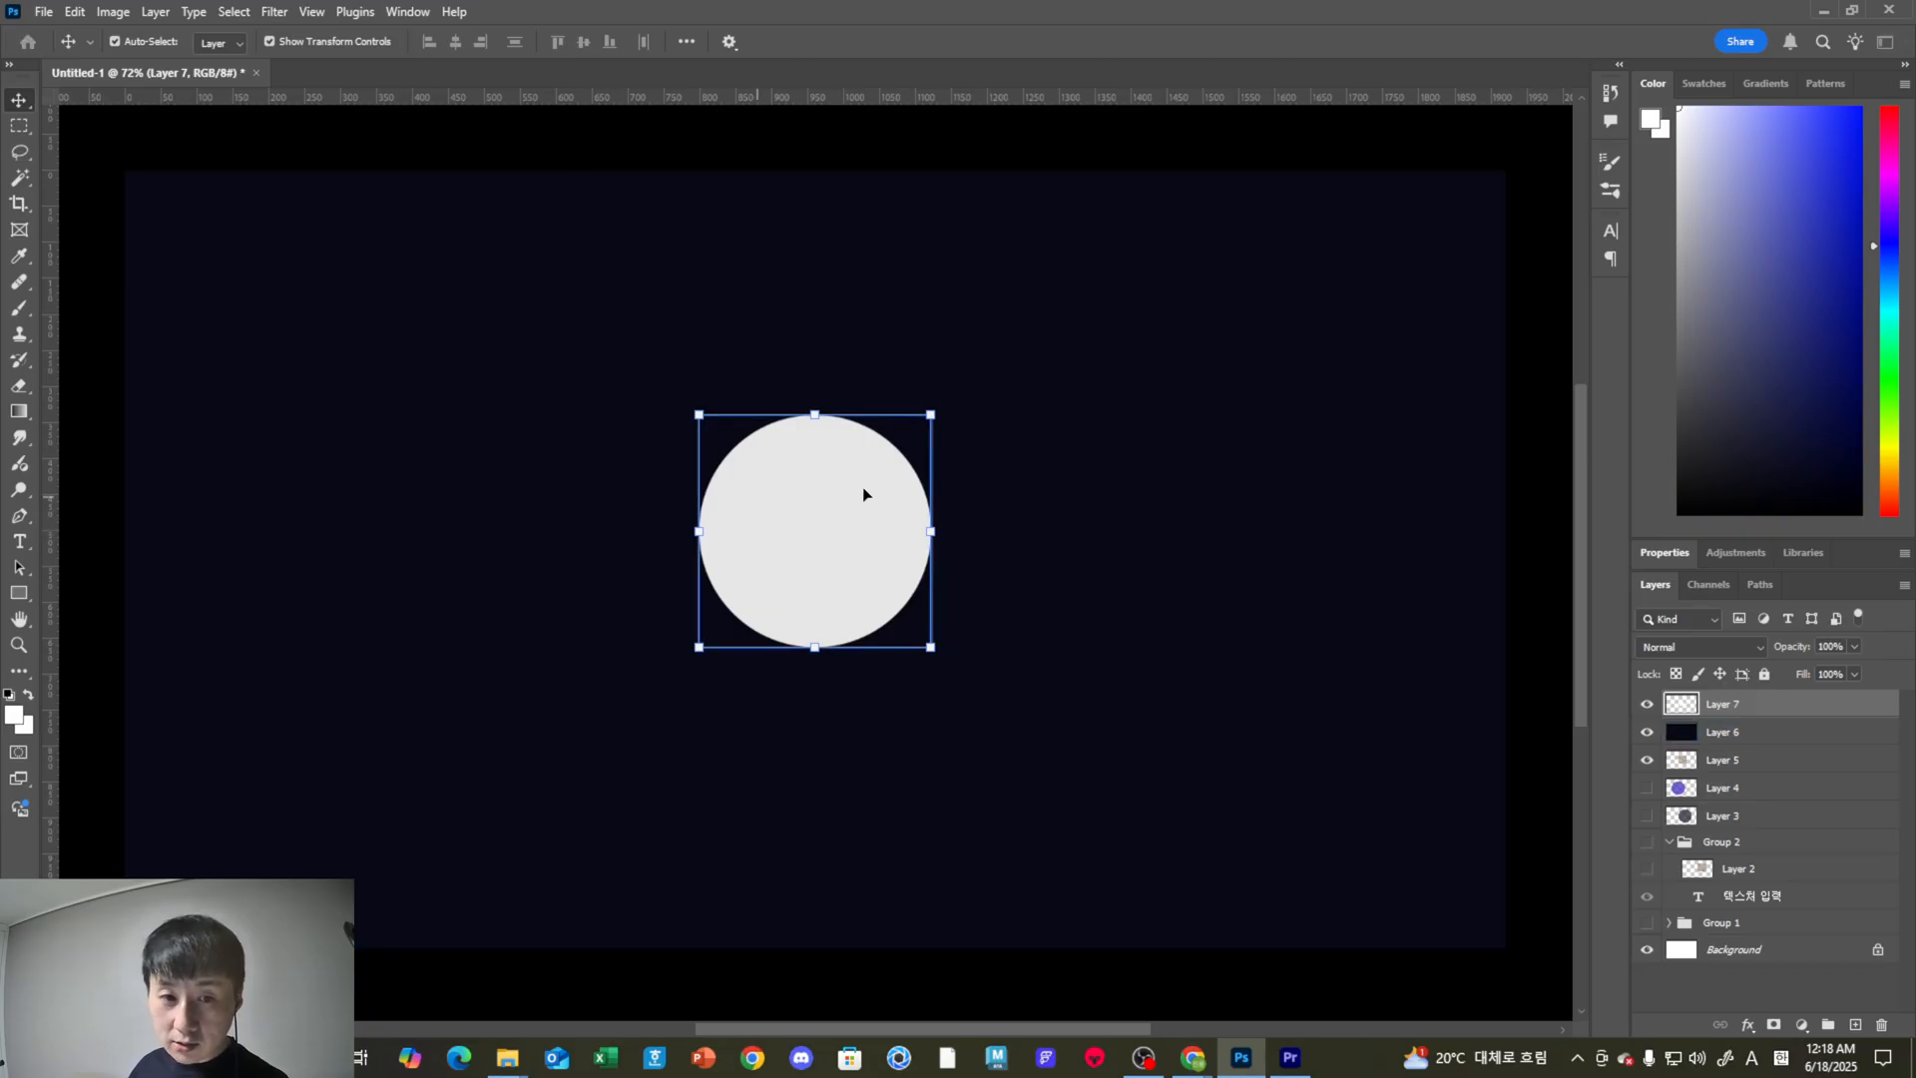
Apply a Gaussian Blur with a radius of 31.8 pixels to the light circle on Layer 7.
click(270, 18)
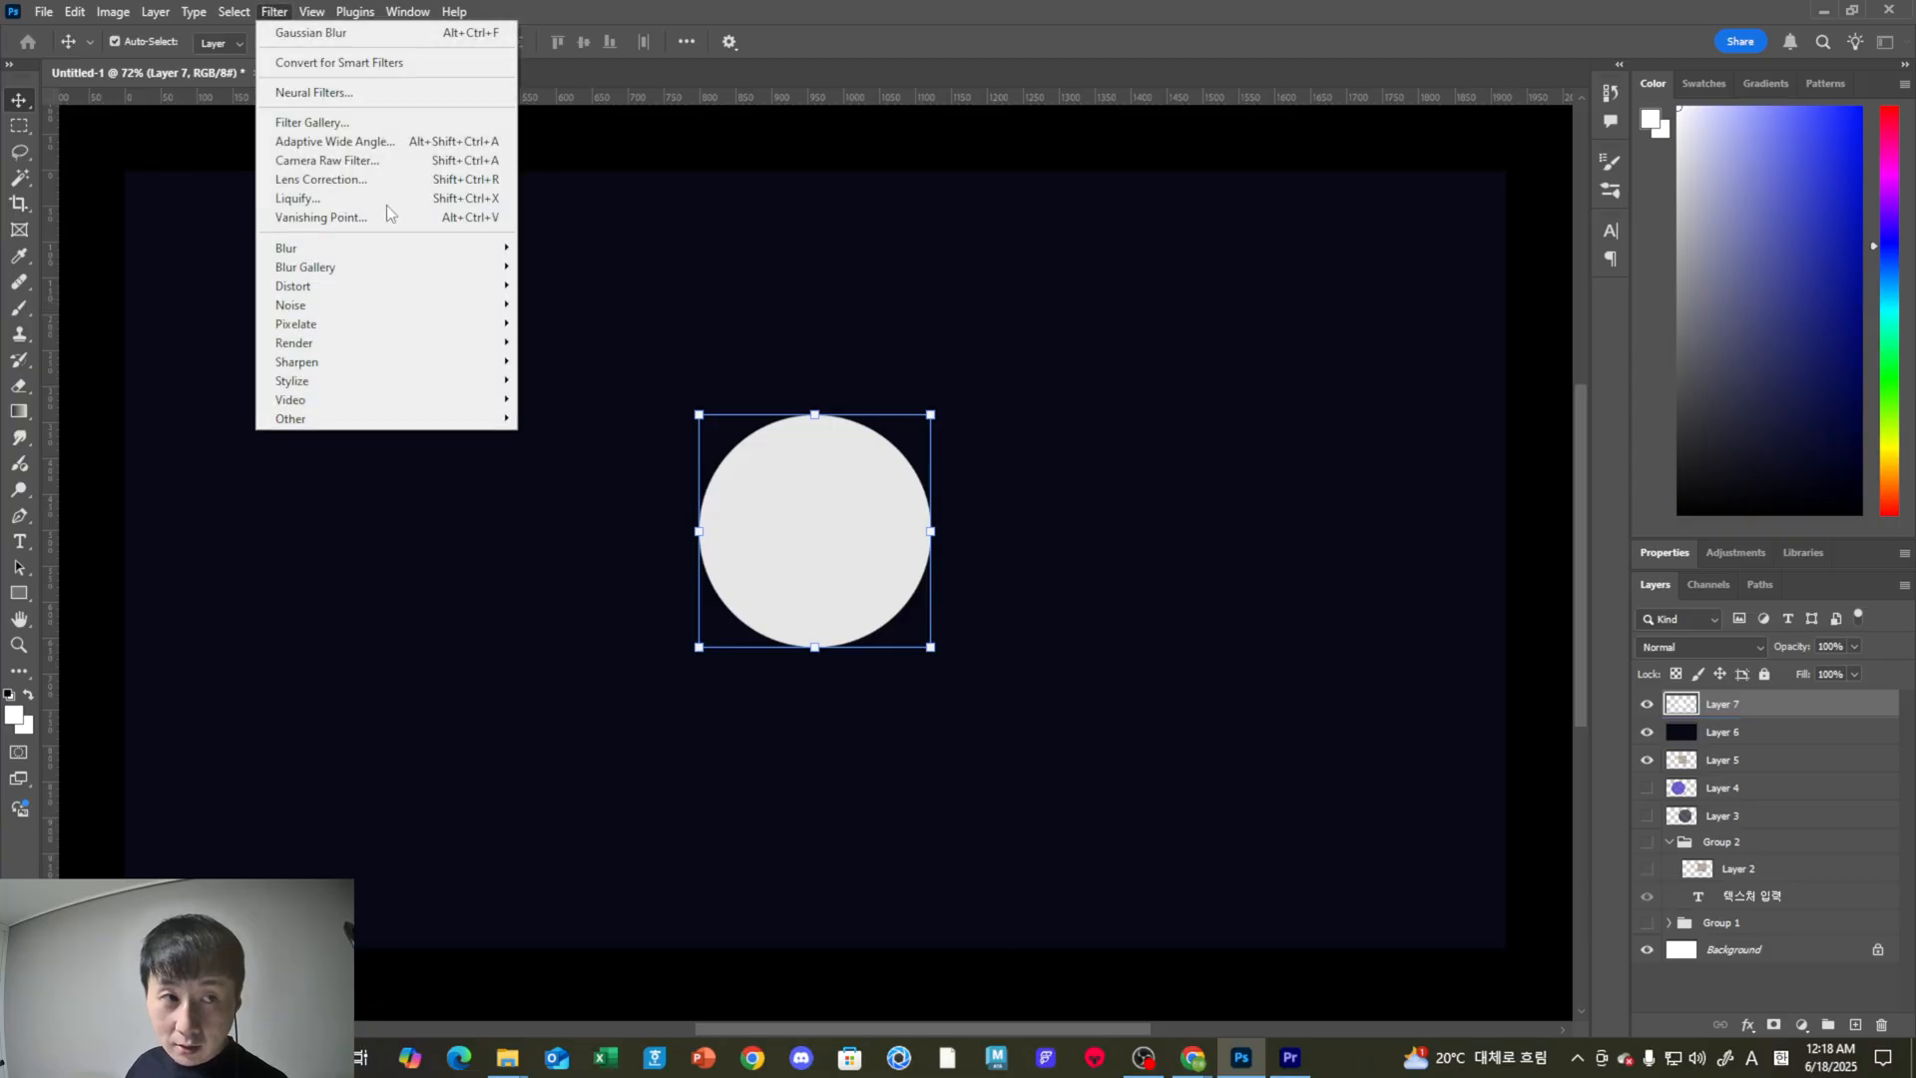
mouse_move(351, 250)
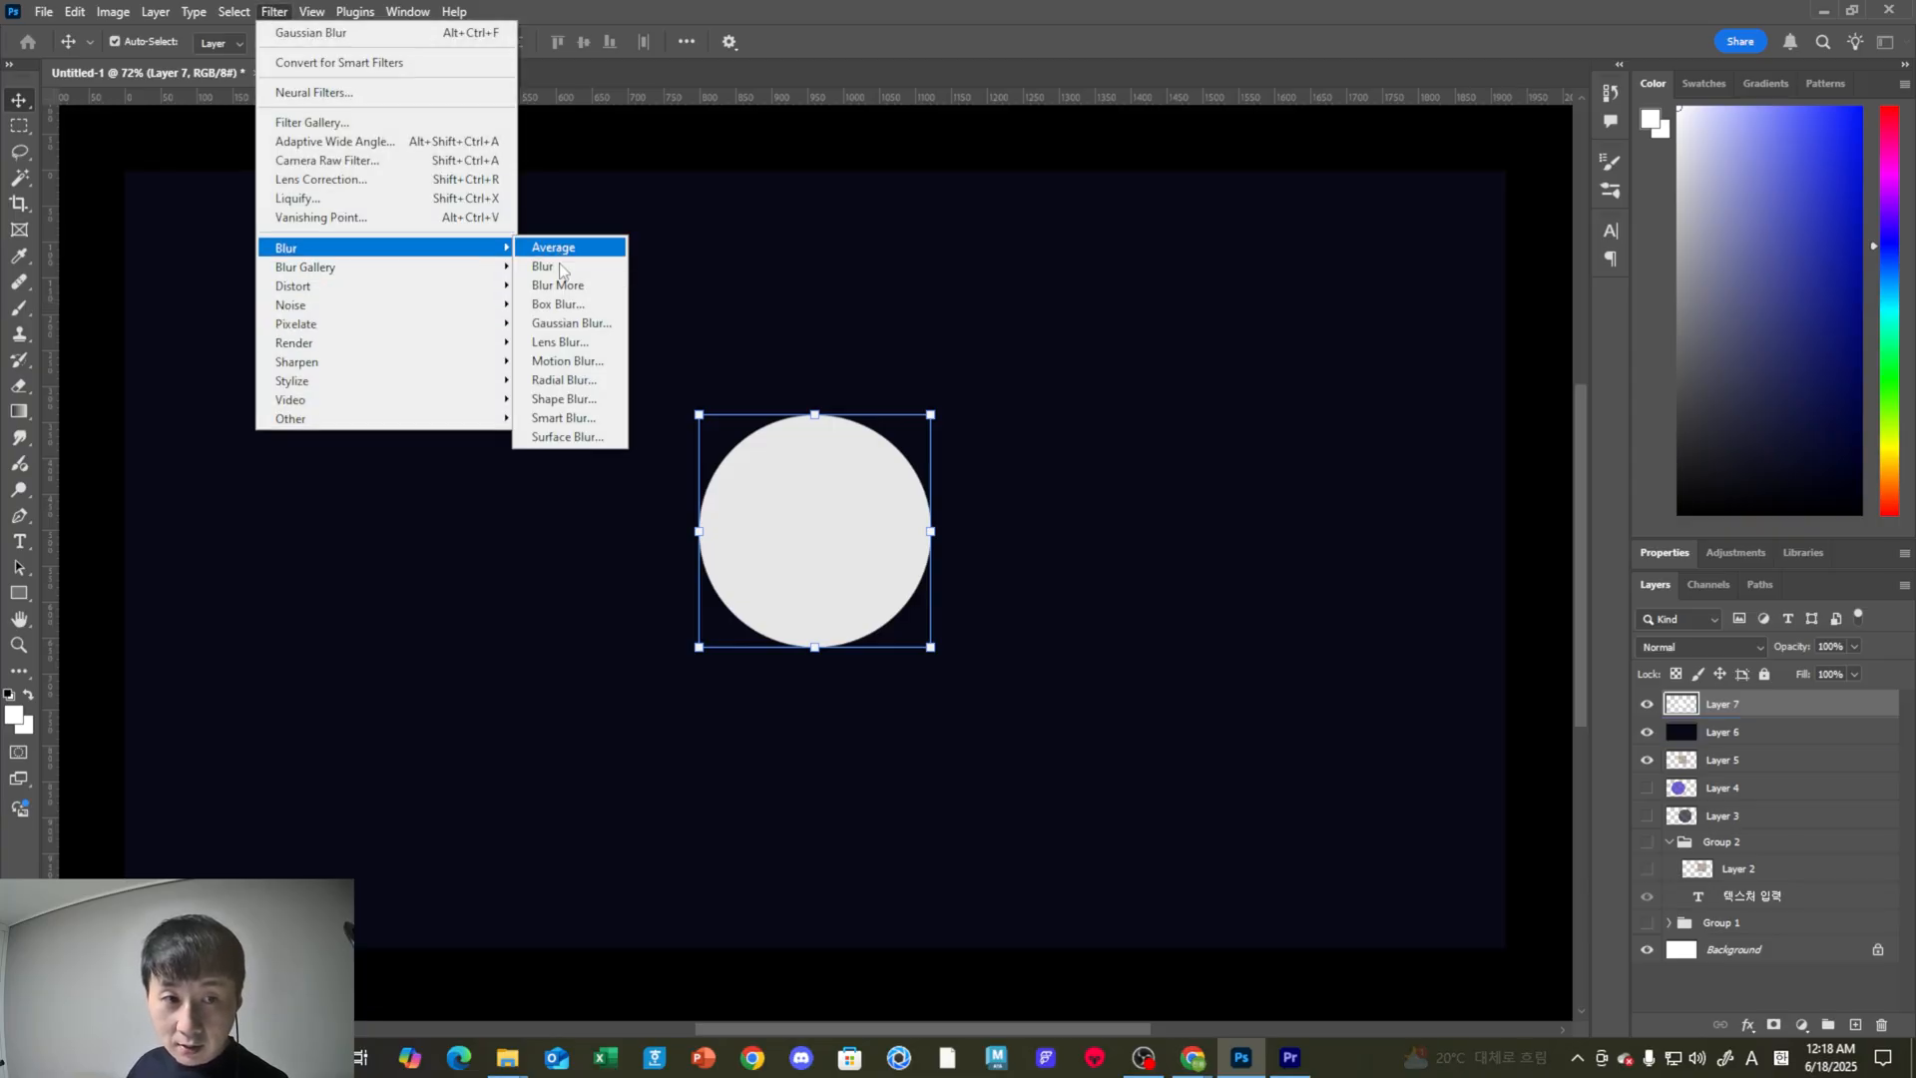
click(581, 327)
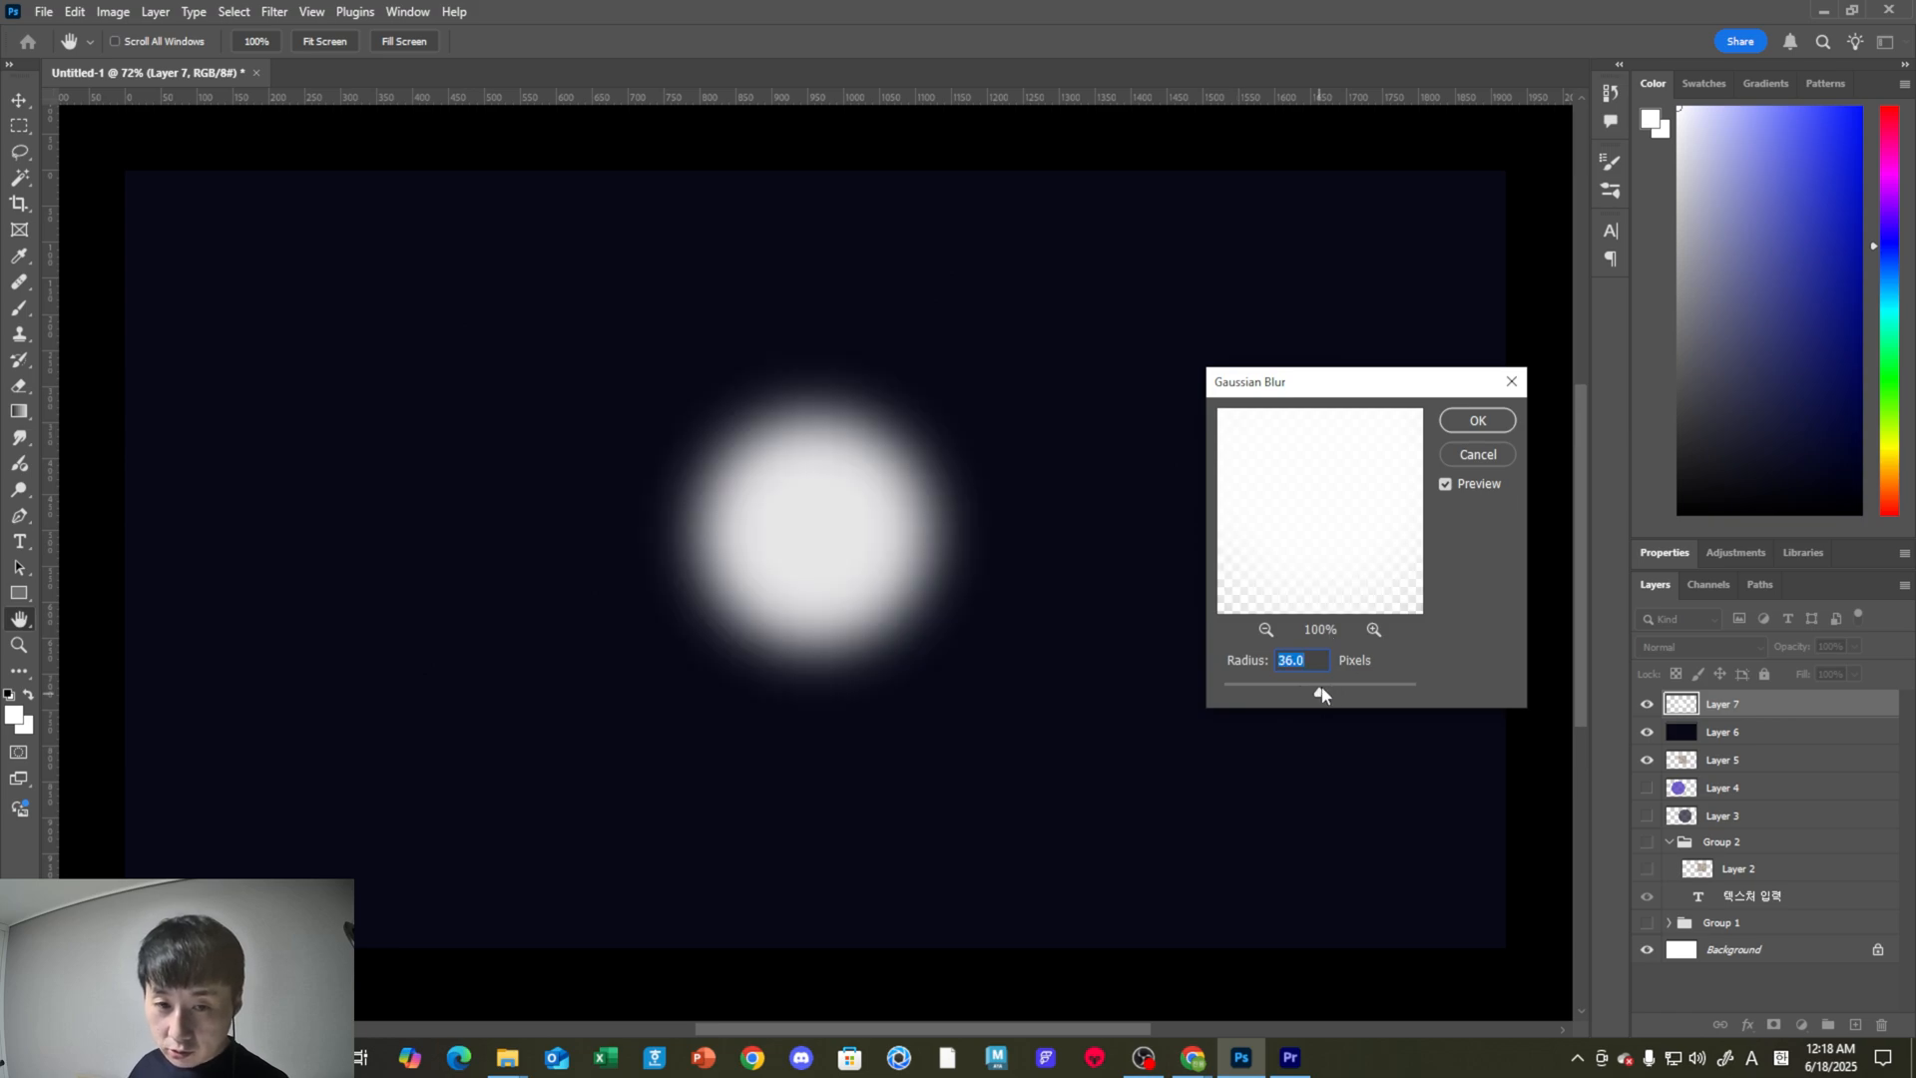
drag(1299, 691, 1318, 696)
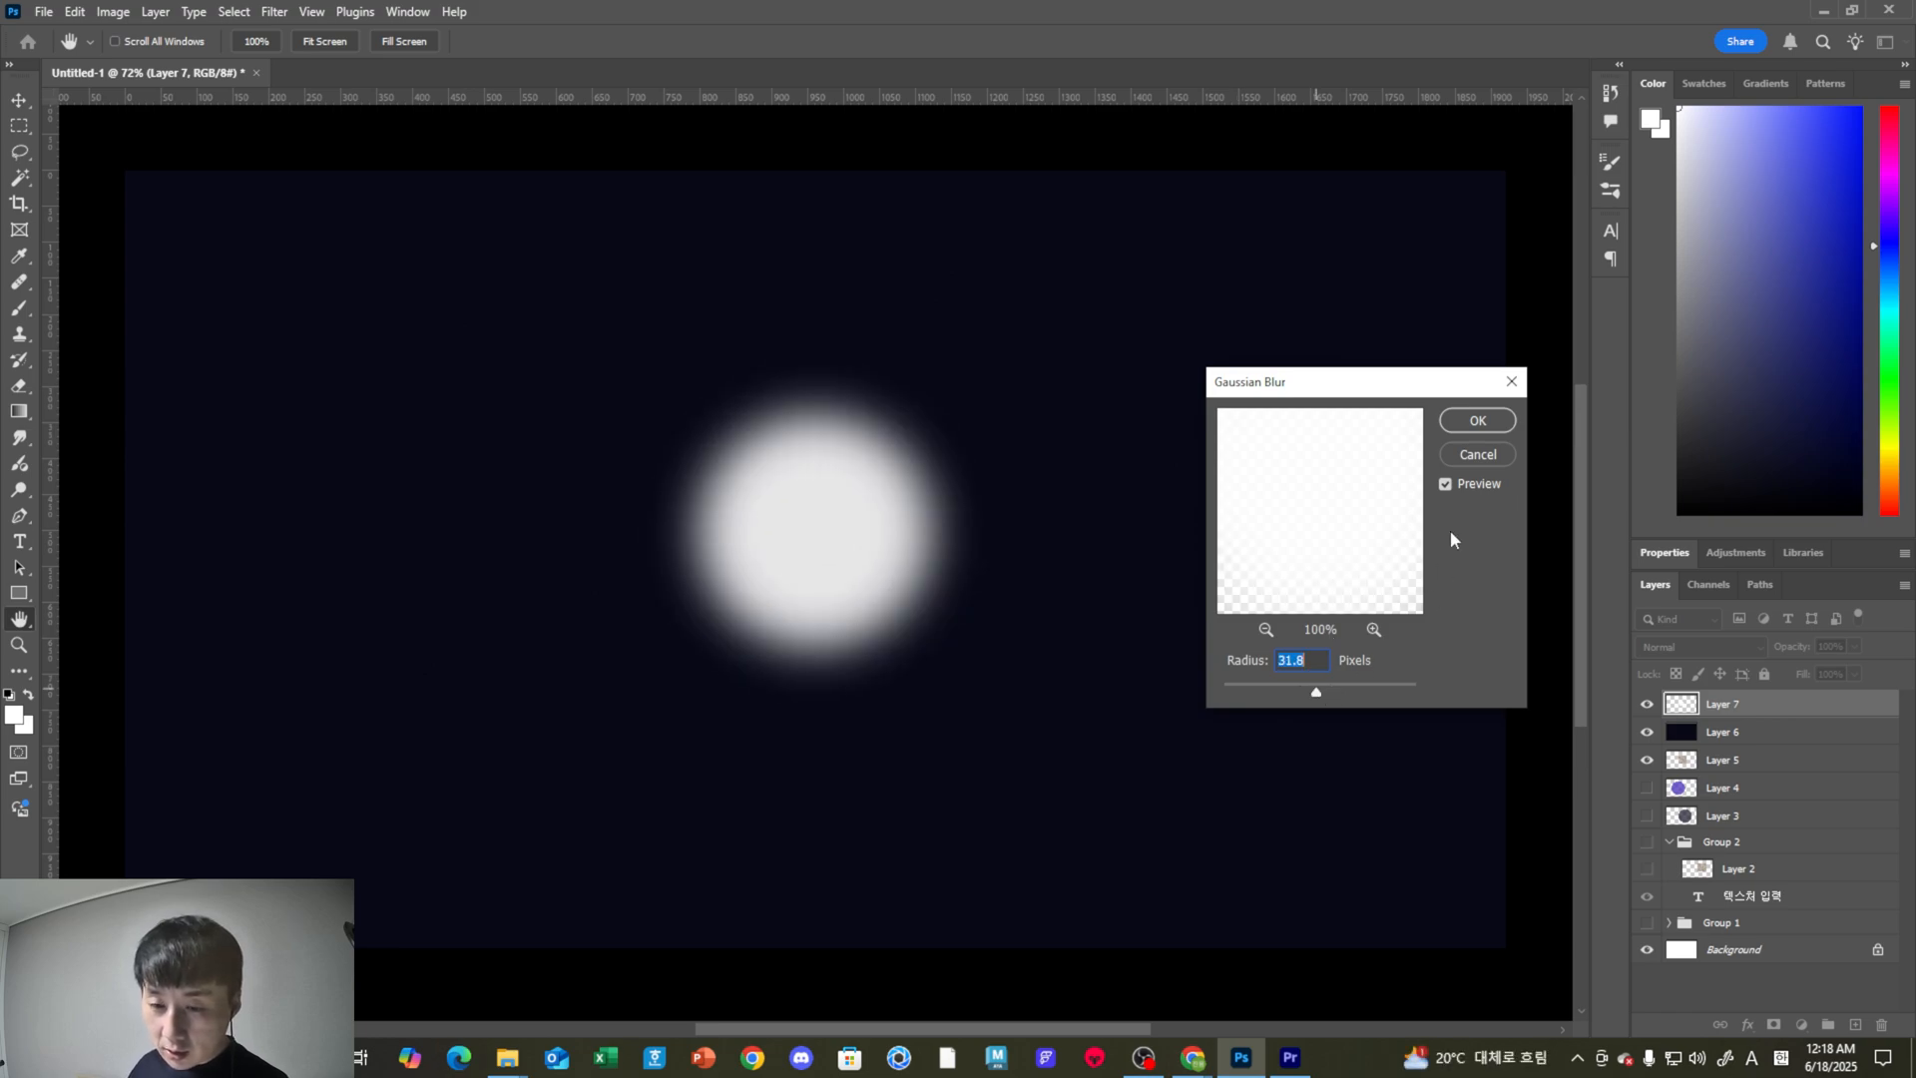
click(1478, 420)
Add a new layer above the blurred circle, choose the Soft Round brush at 500 px, and undo the test dab.
click(1855, 1025)
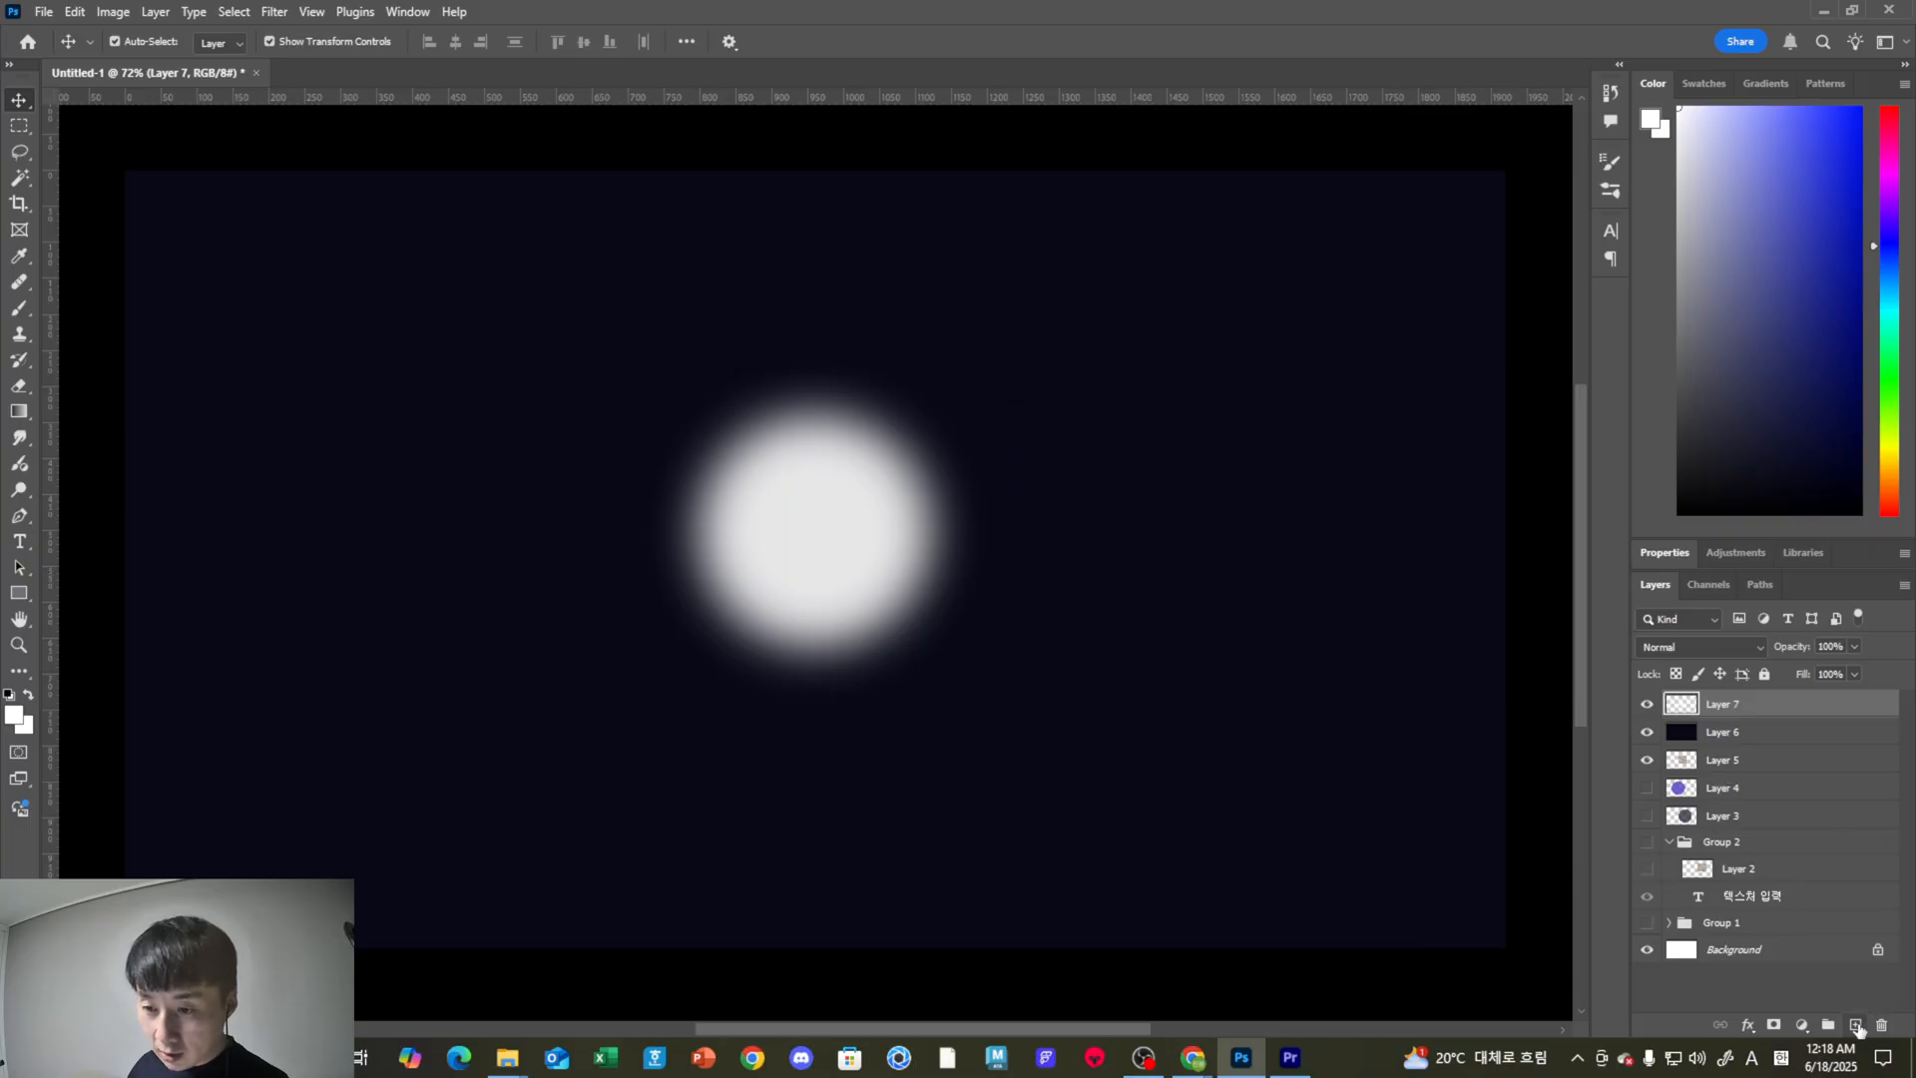
key(b)
right_click(756, 465)
click(891, 689)
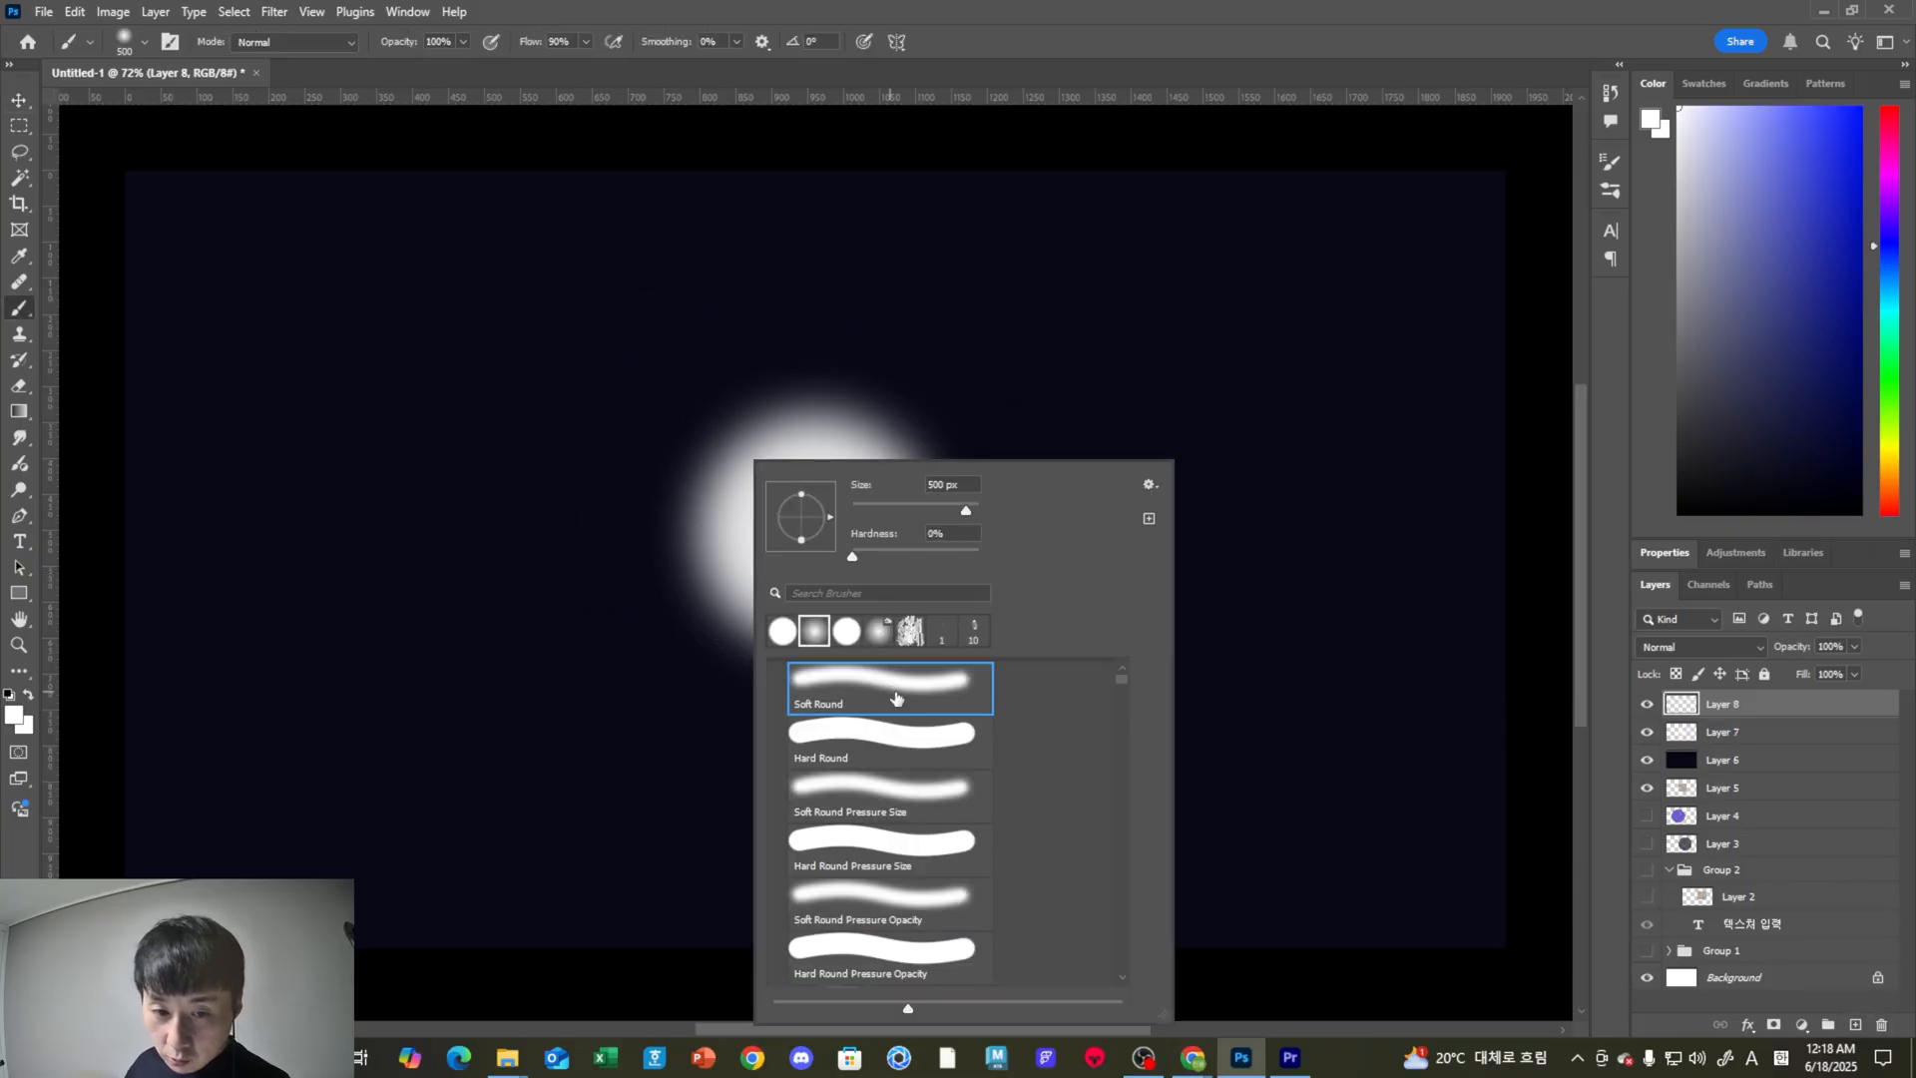
click(404, 524)
key(ctrl+z)
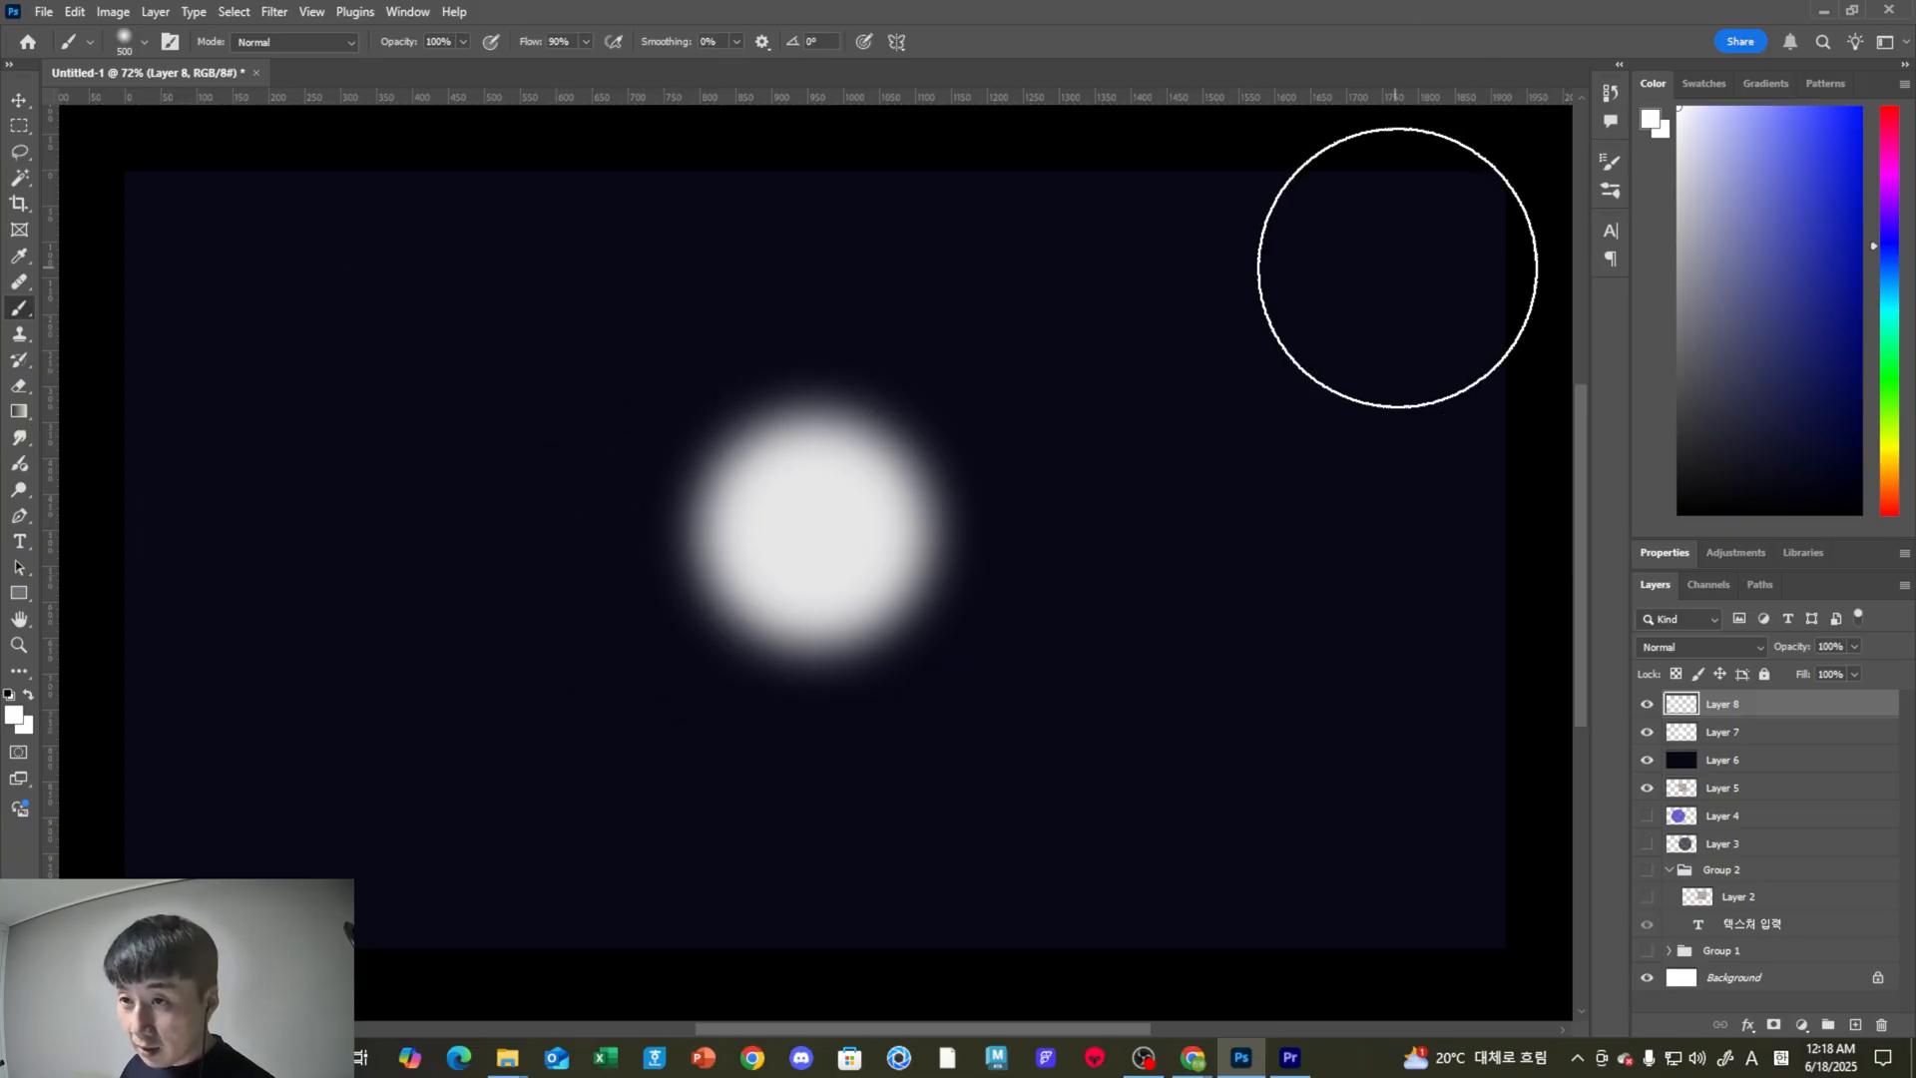
Reduce the soft brush to 80 px and paint a brighter white core at the centre of the blurred circle.
key(bracketleft)
key(bracketleft)
key(bracketleft)
key(bracketleft)
key(bracketleft)
key(bracketleft)
key(bracketleft)
key(bracketleft)
key(bracketleft)
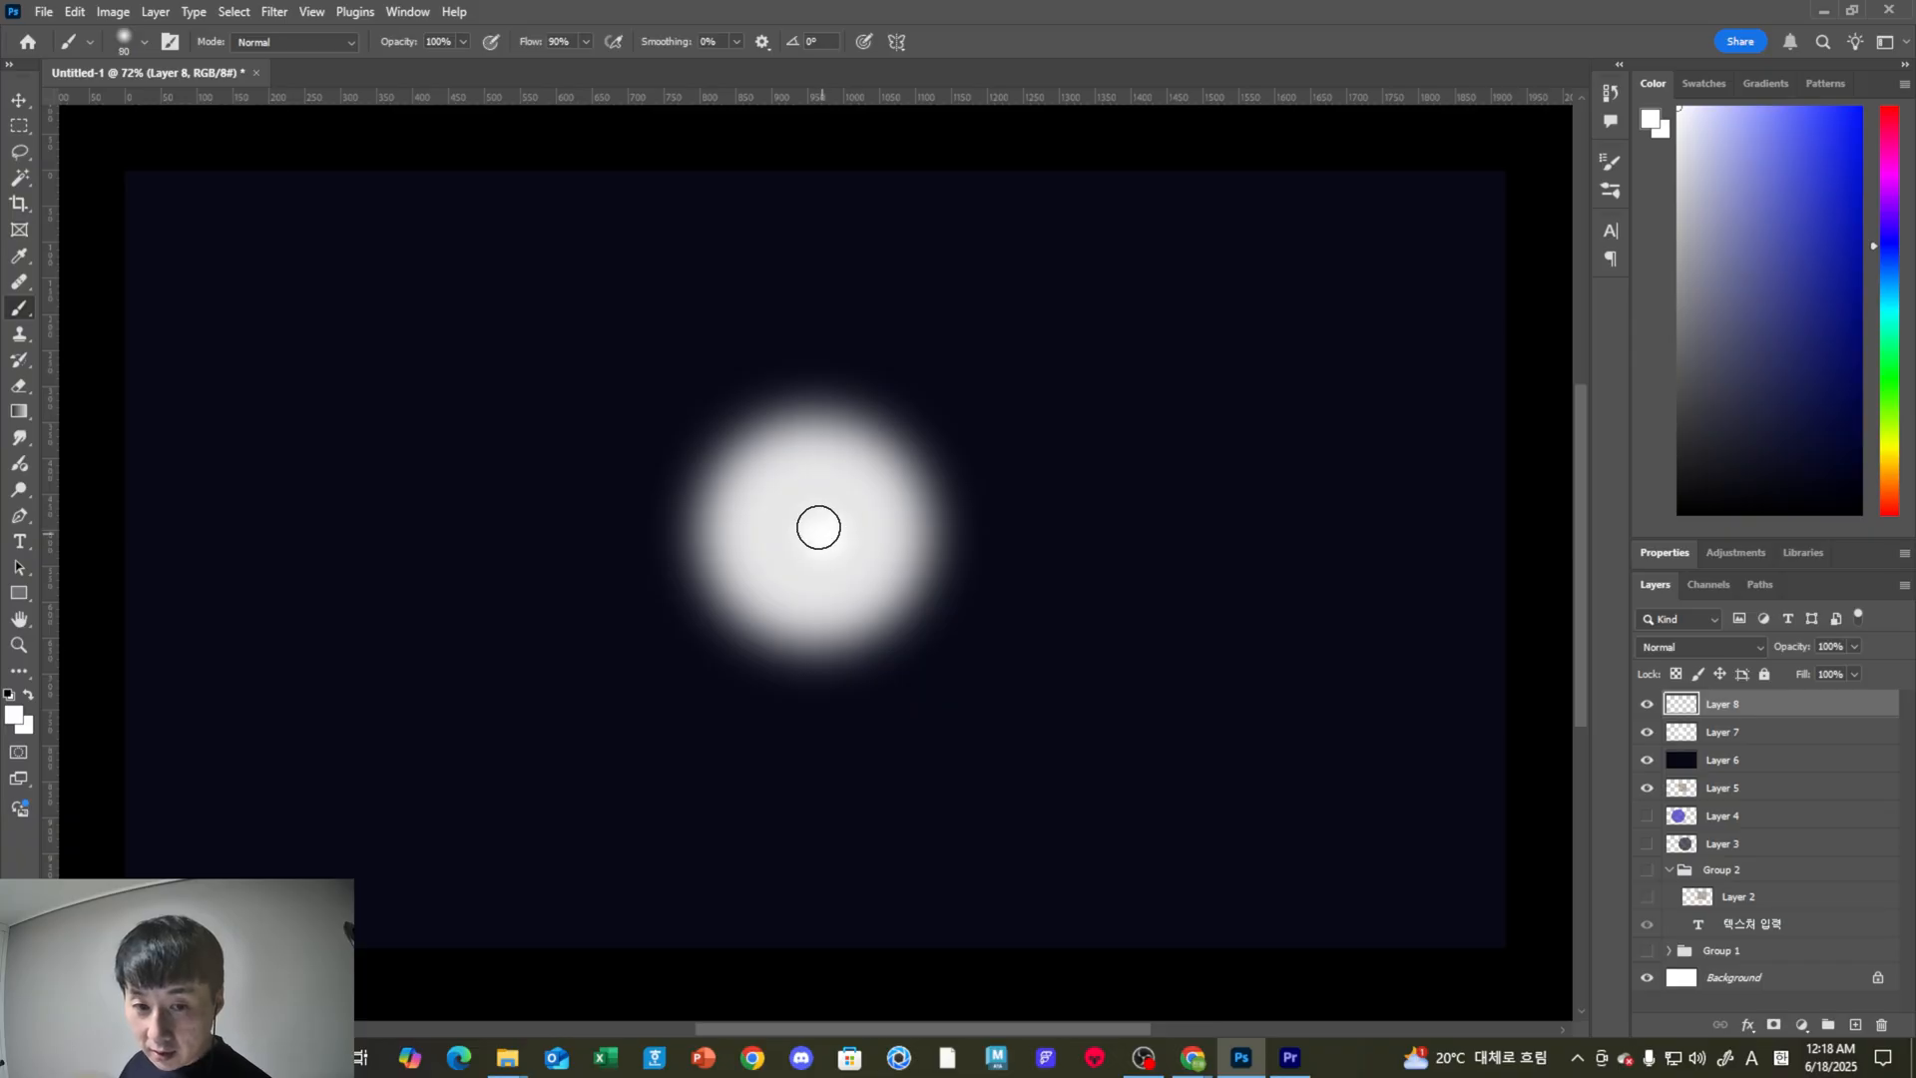
Enlarge the brush to 175 px, select Layer 7 and keep its opacity at 100%.
key(bracketright)
key(bracketright)
key(bracketright)
click(1742, 734)
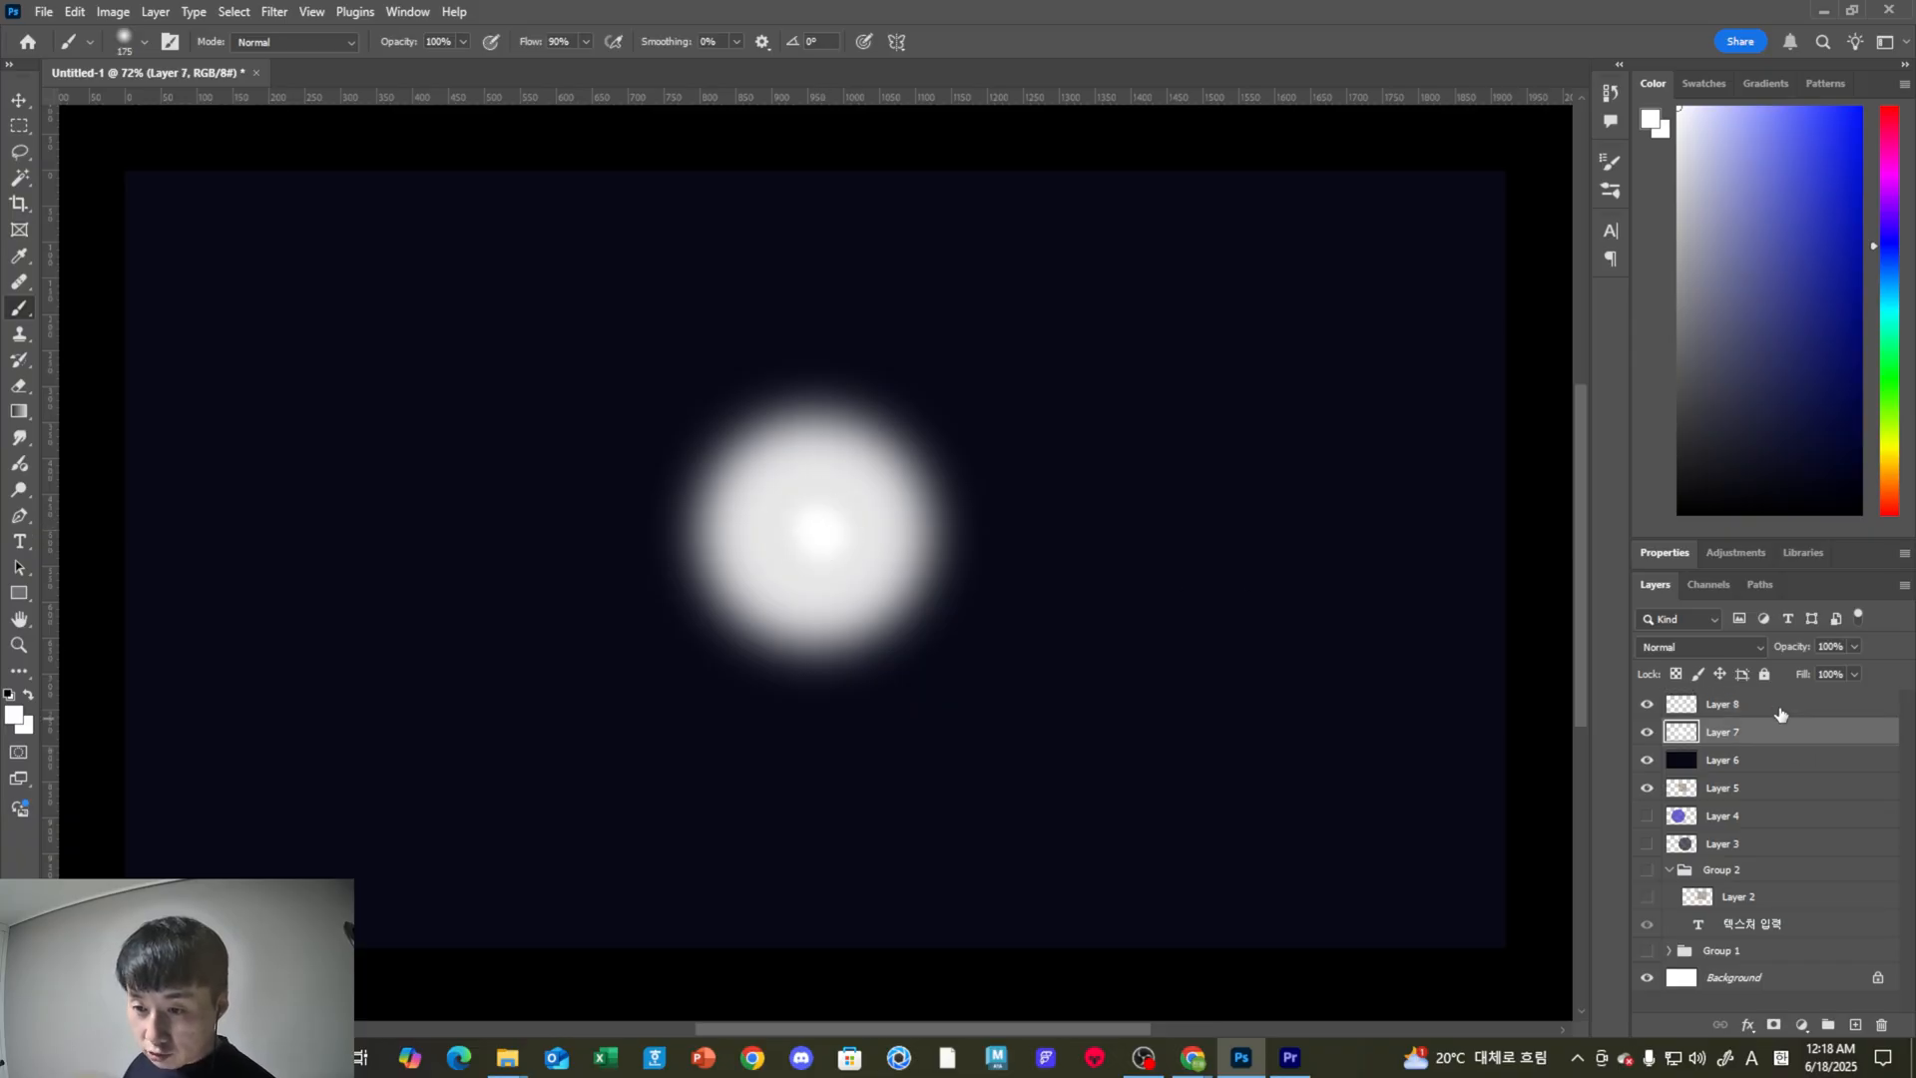
key(bracketright)
click(1856, 647)
mouse_move(1858, 668)
mouse_down()
mouse_move(1841, 669)
mouse_move(1866, 669)
mouse_up()
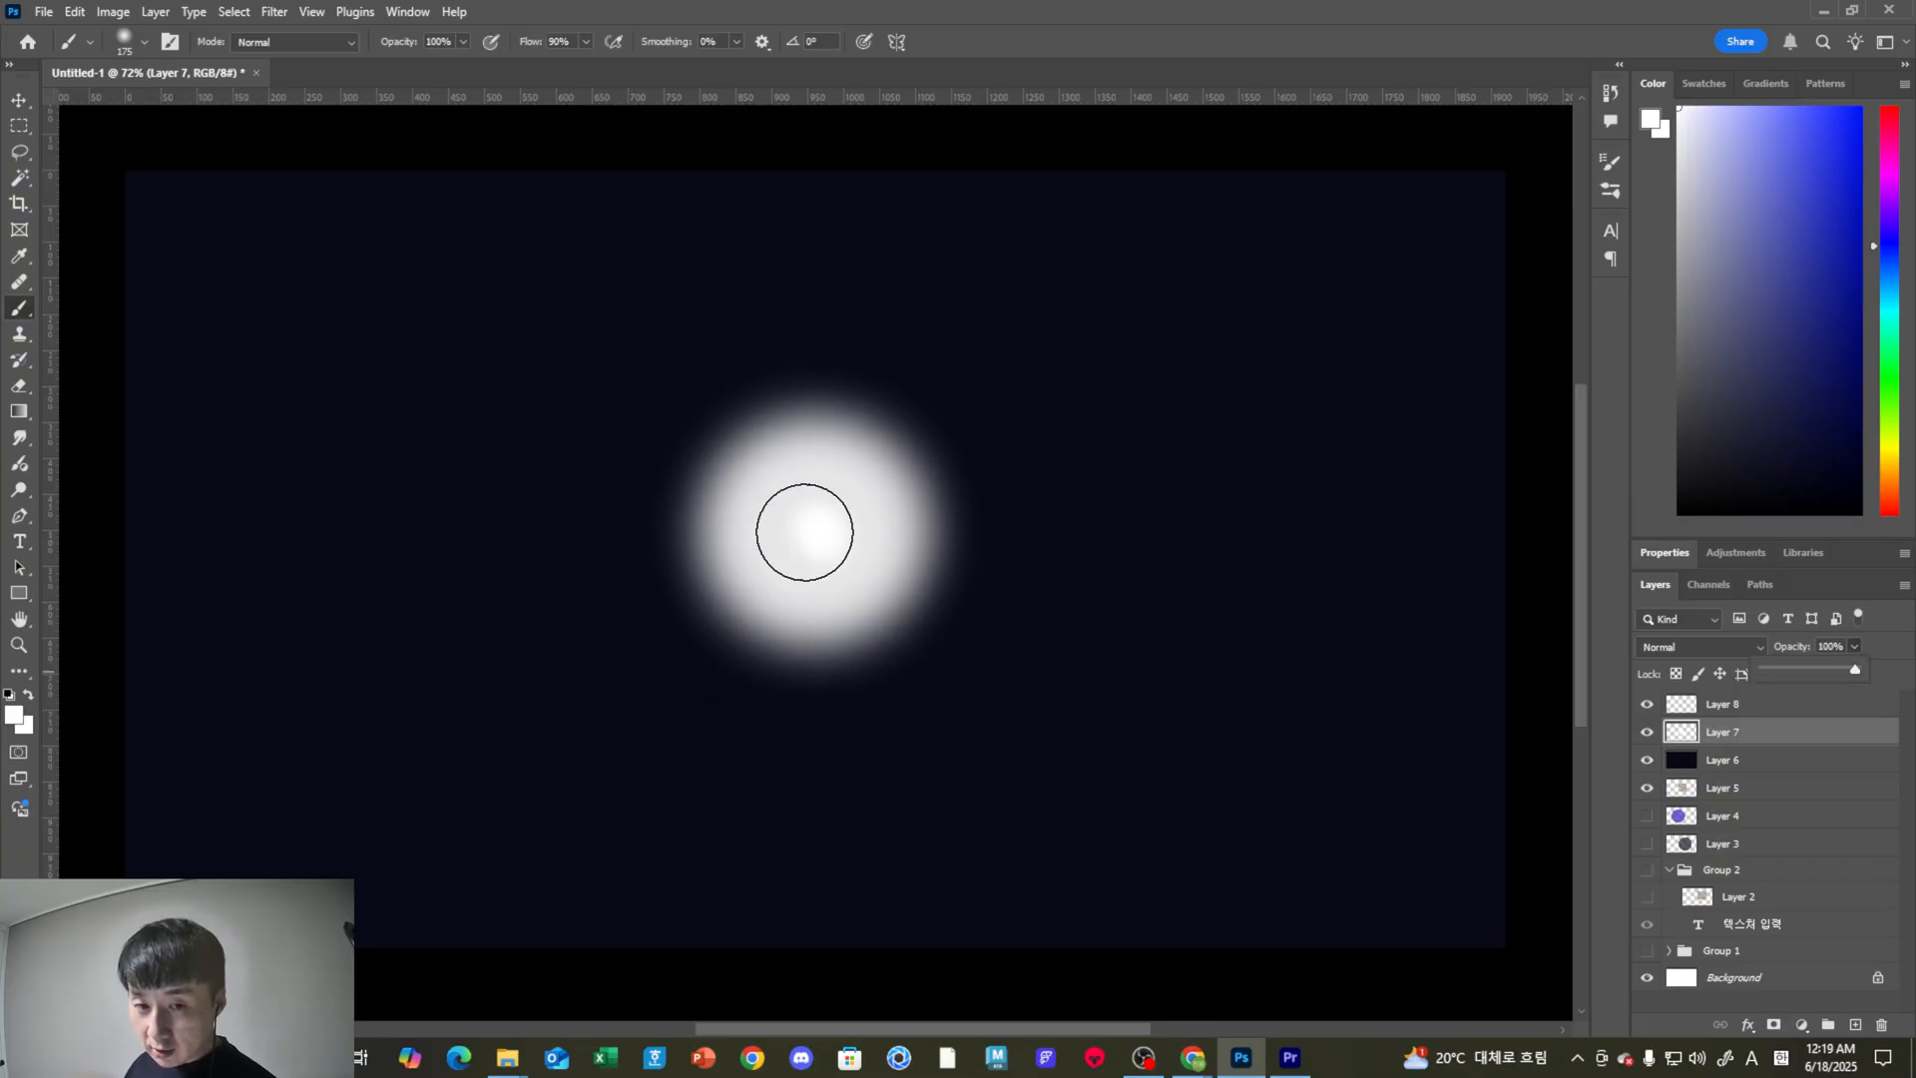
Select Layer 8 and brush soft white over the inside of the blurred circle to brighten it.
click(1772, 707)
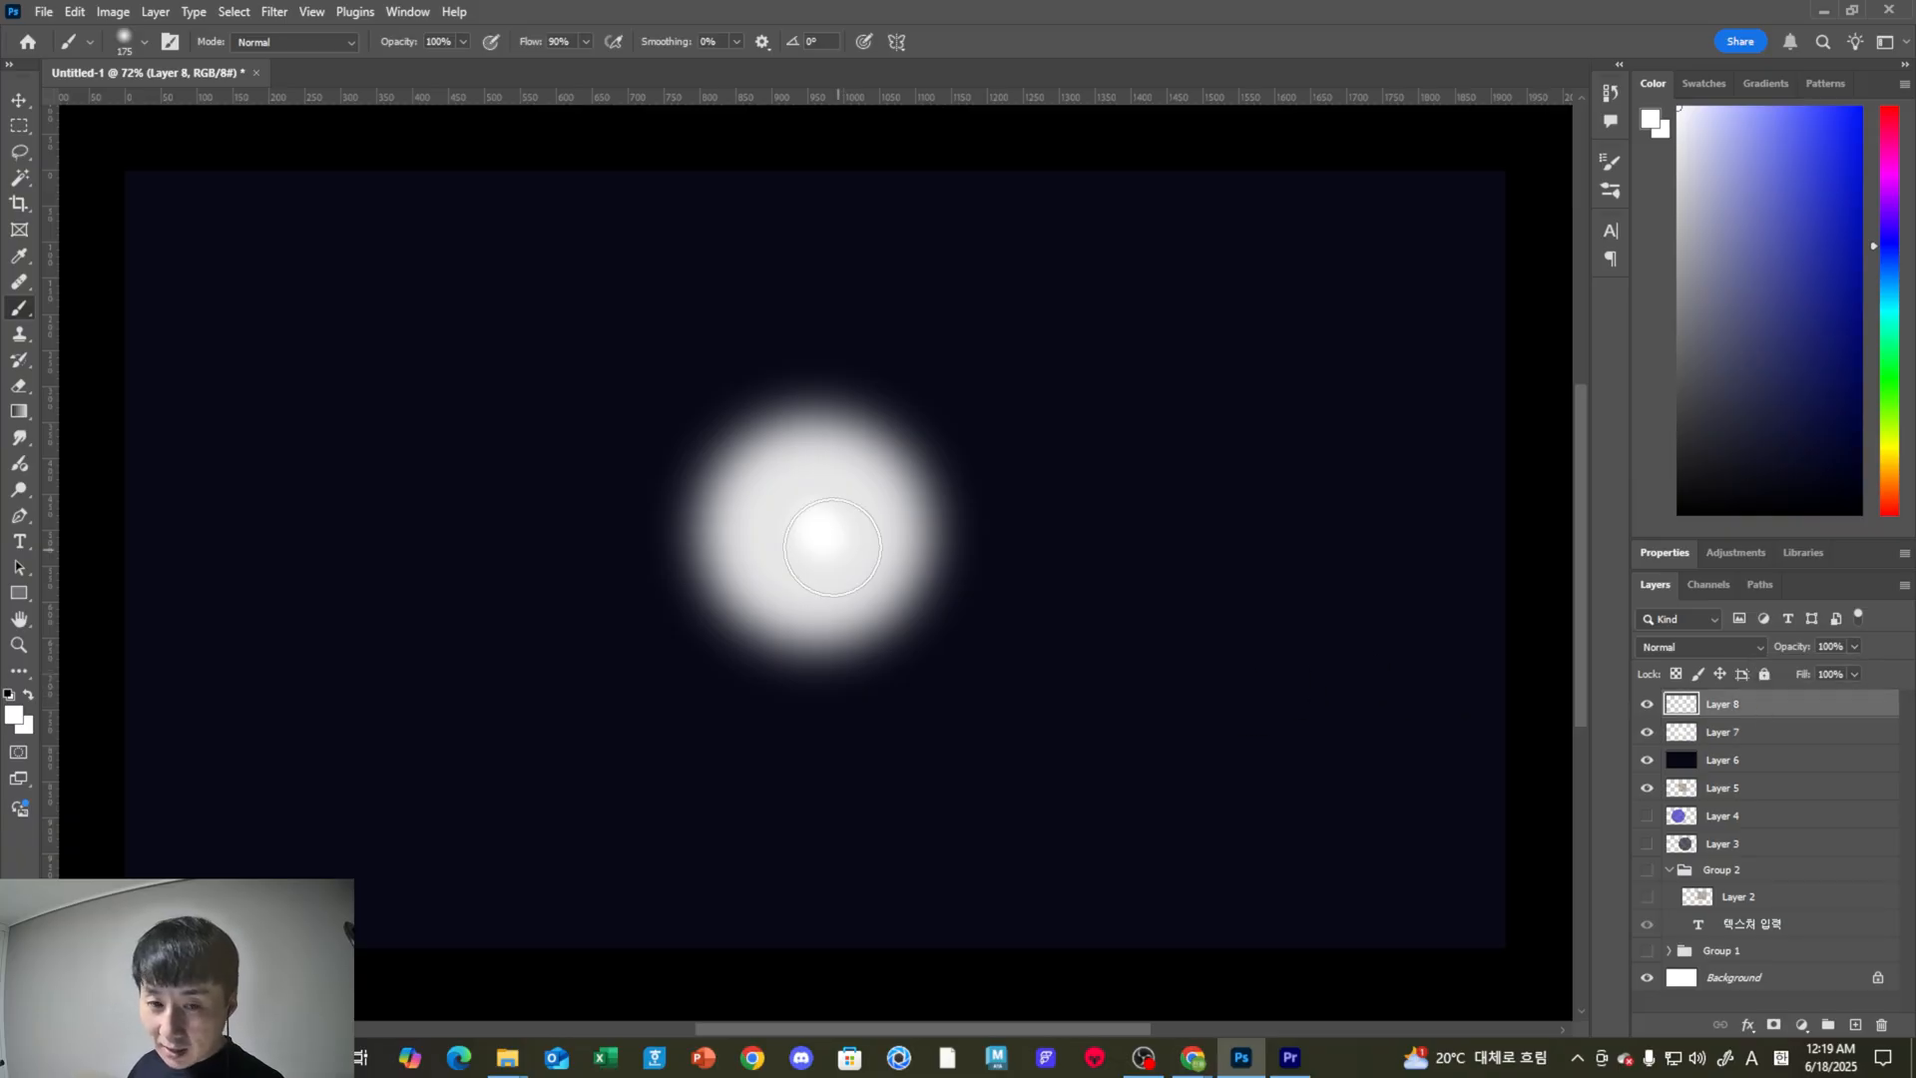
alt+scroll(824, 522, down, 5)
alt+scroll(824, 523, up, 4)
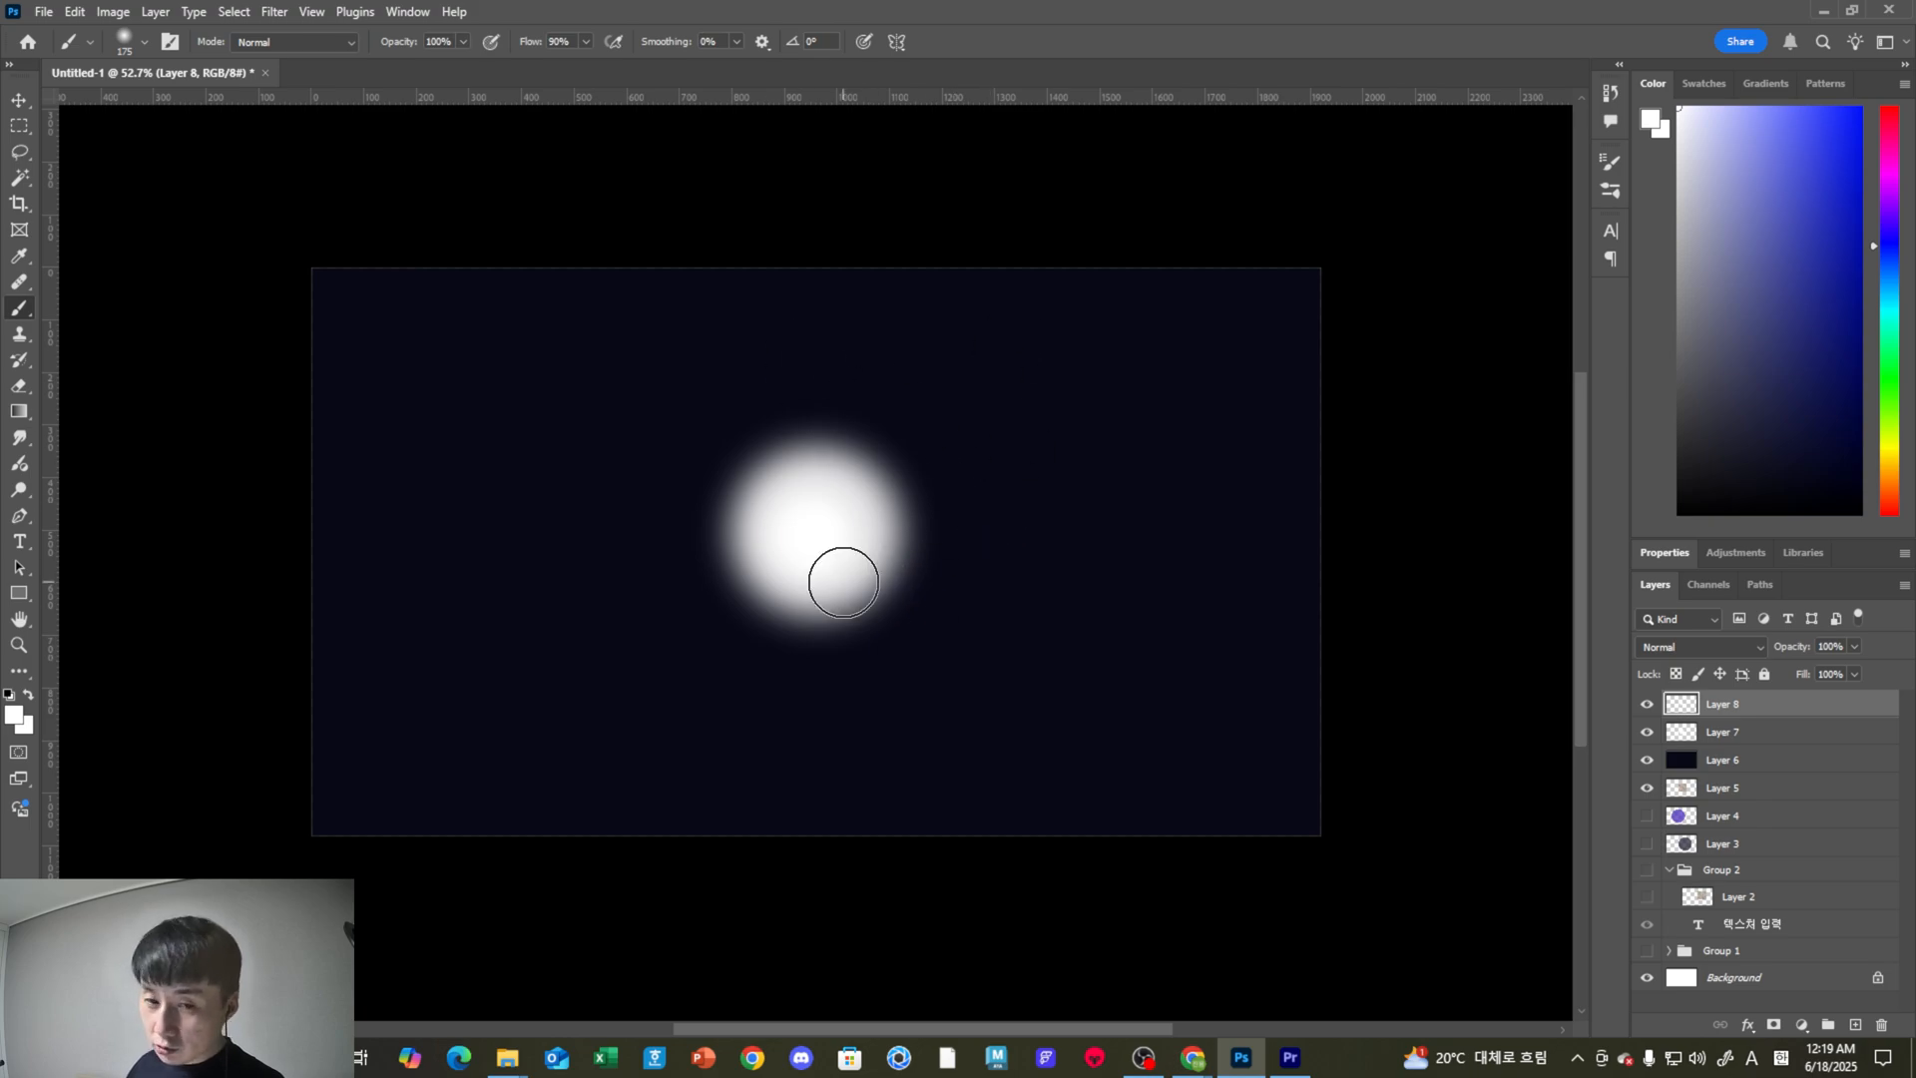
Delete the white highlight and blurred circle layers, and add a new empty layer above the dark background.
key(v)
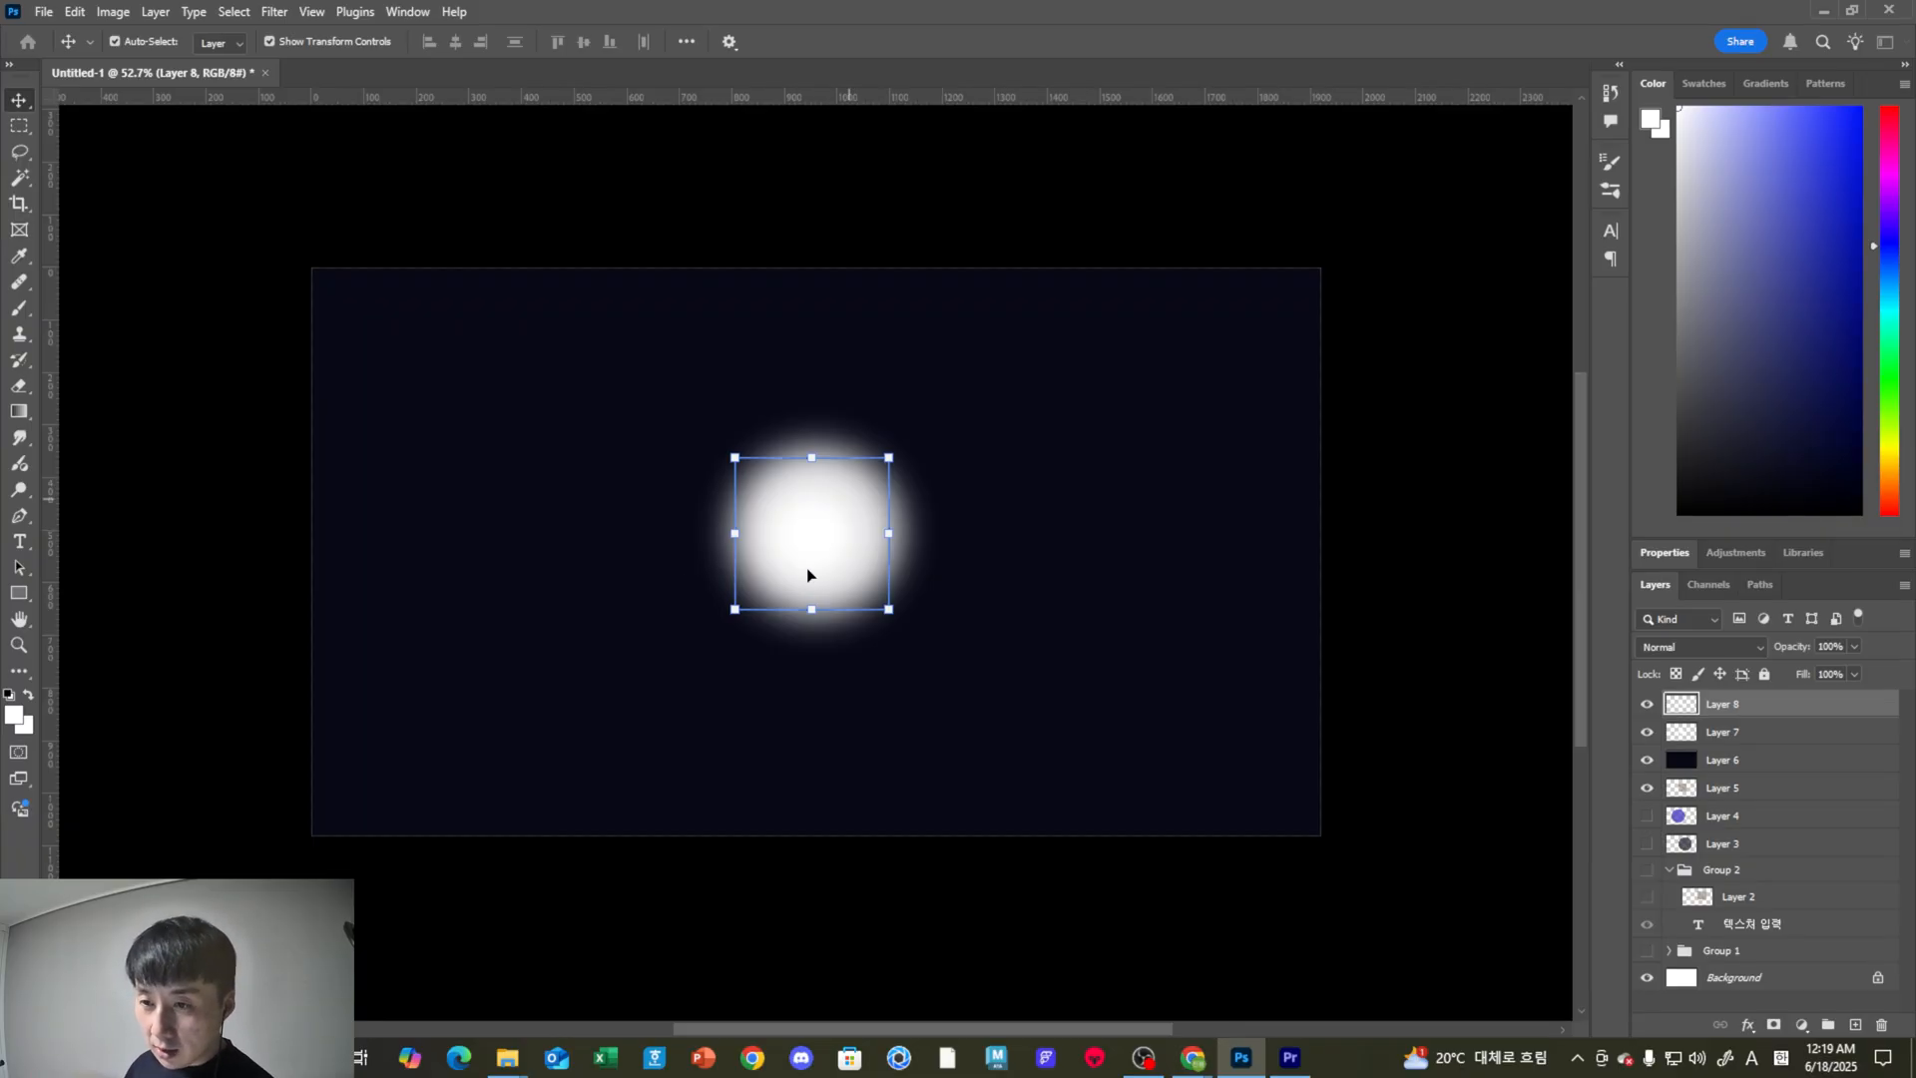
key(Delete)
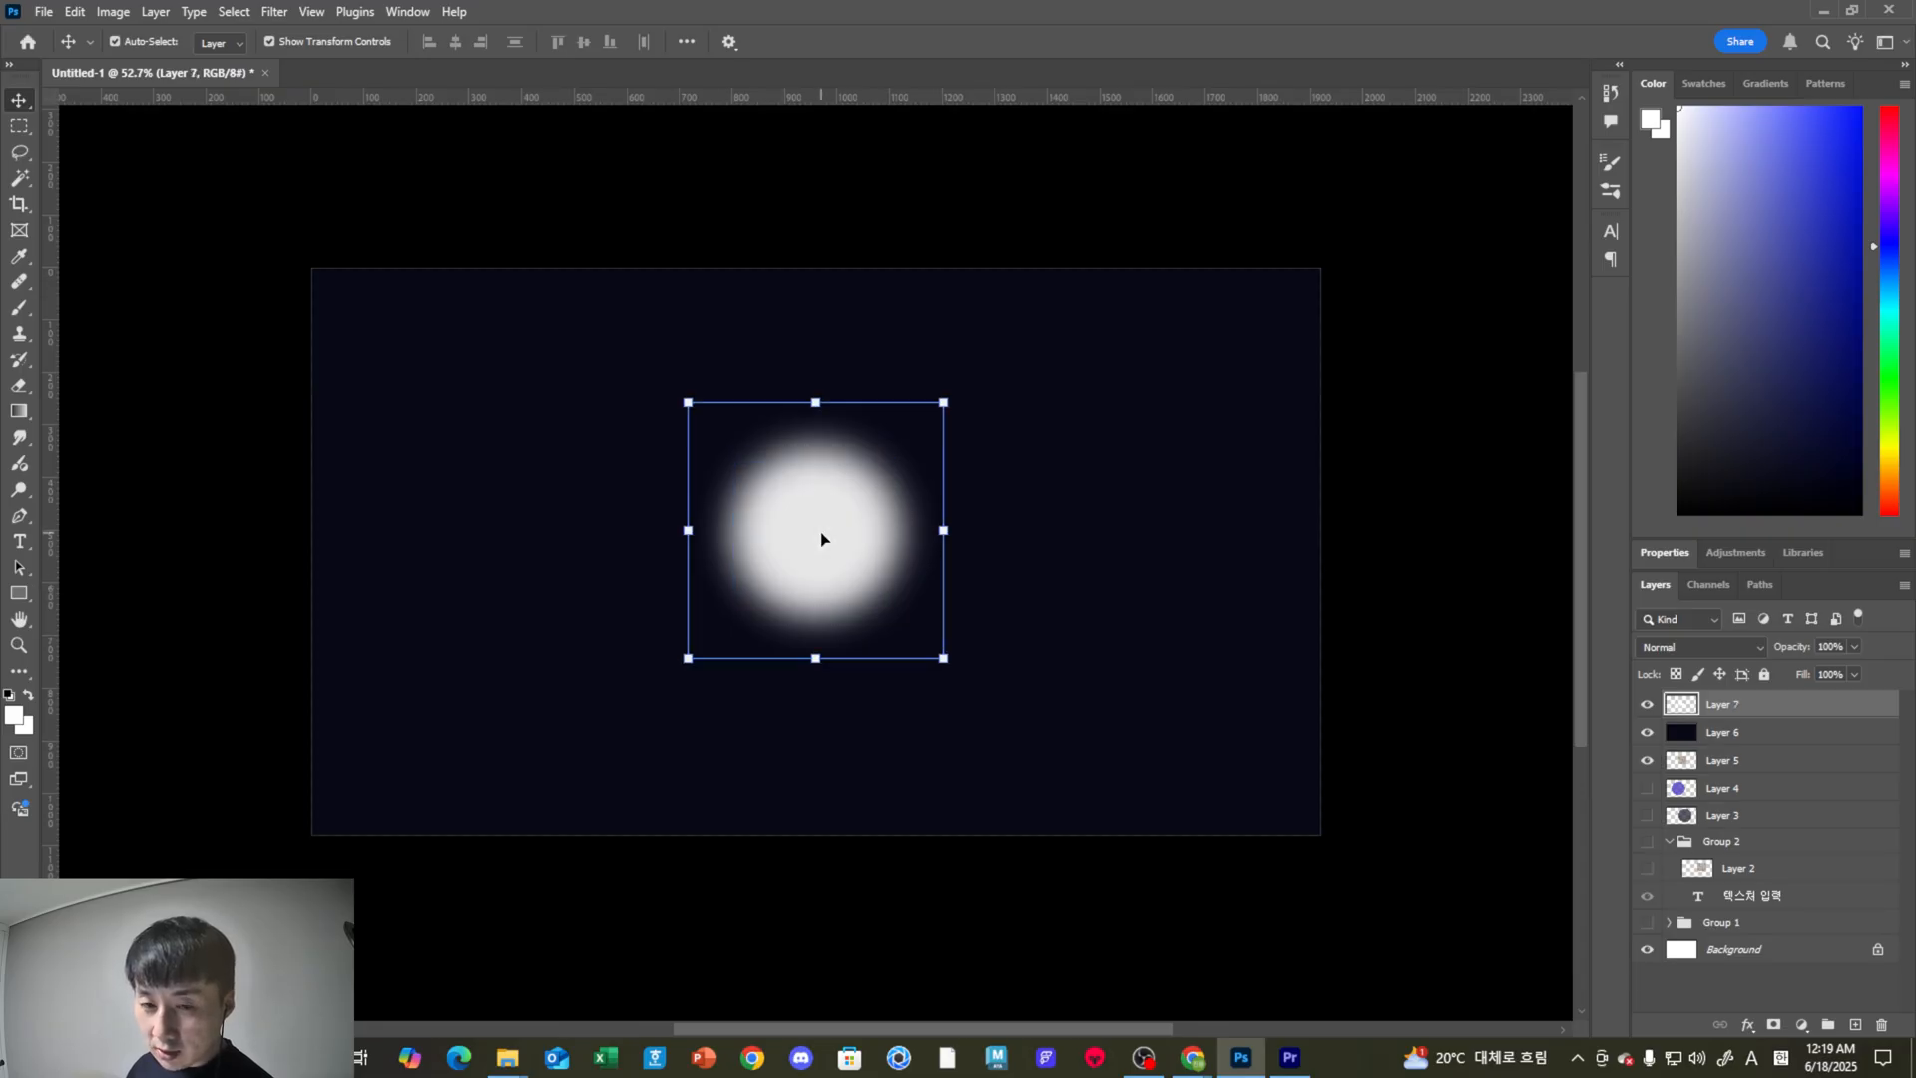
key(Delete)
click(1855, 1025)
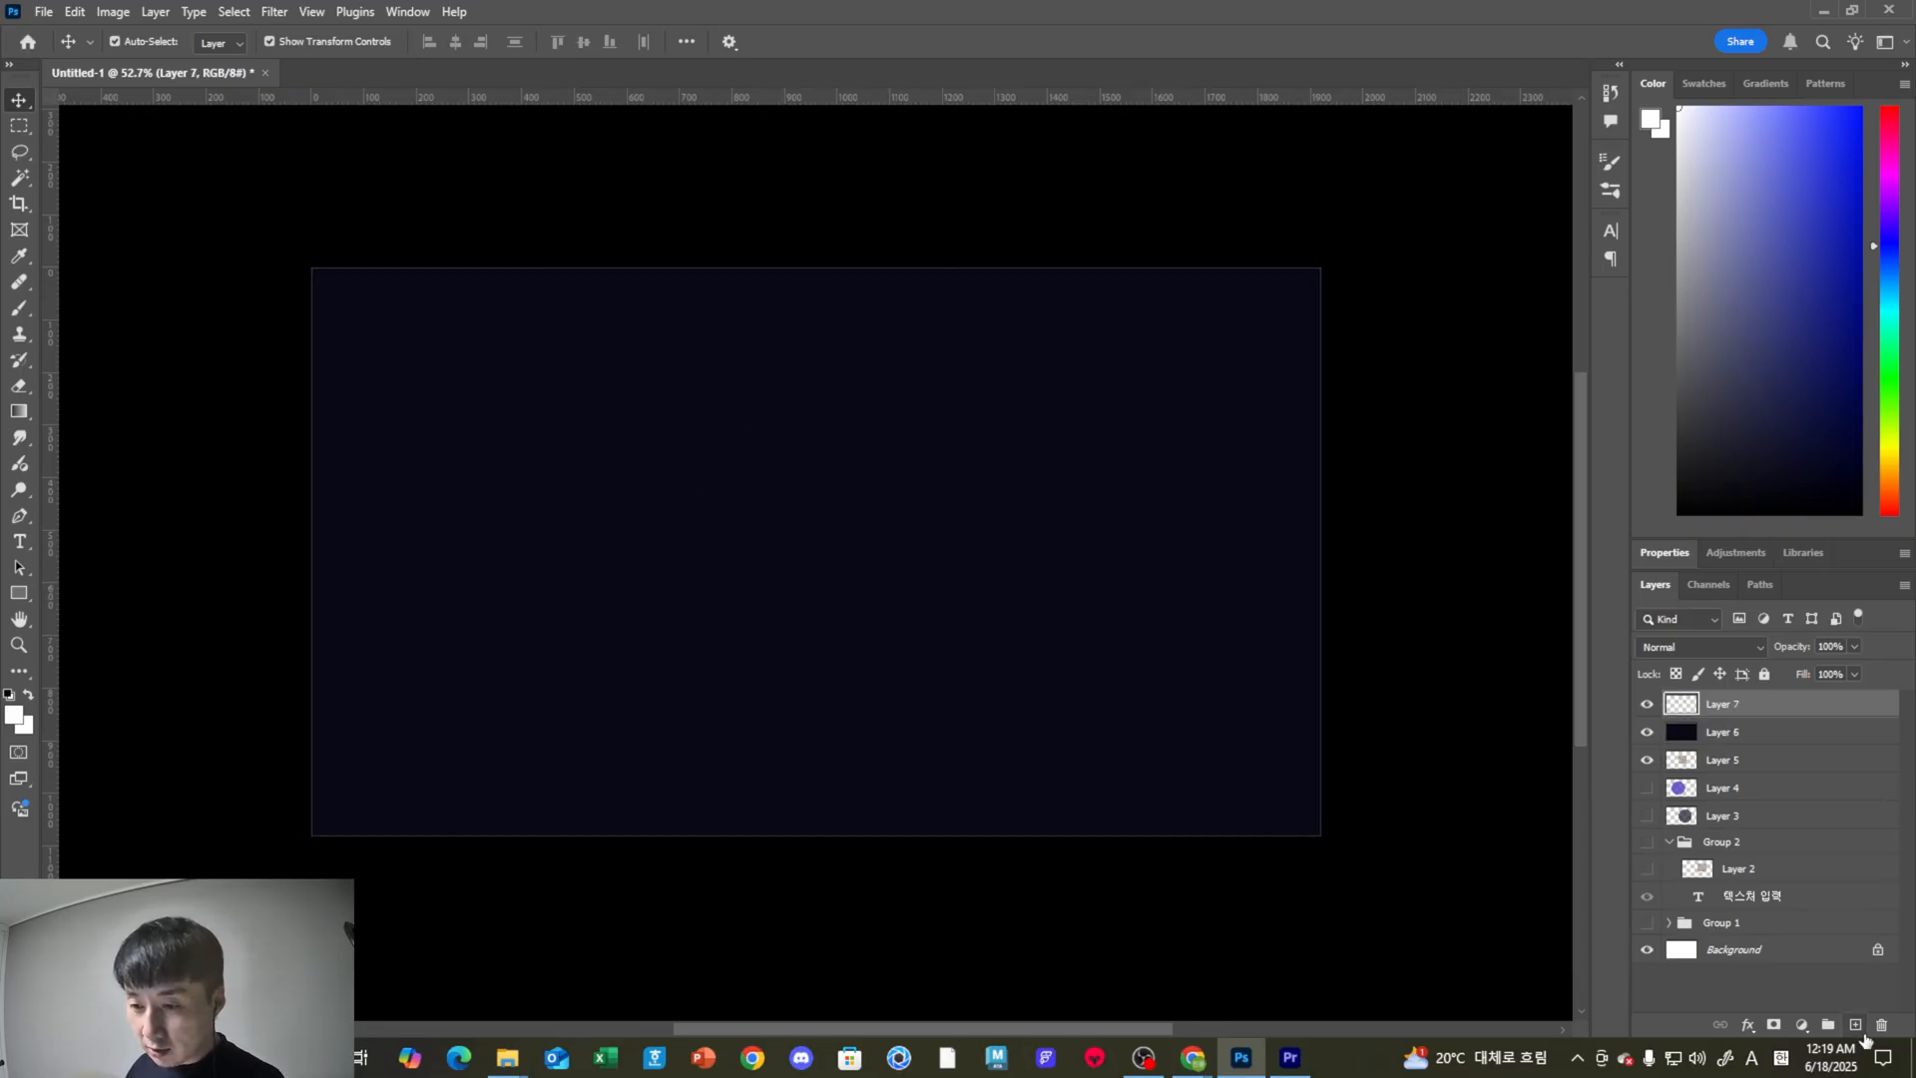
Choose the Hard Round Pressure Size brush at 175 px and paint a horizontal white bar across the canvas centre.
key(b)
right_click(1011, 522)
click(1111, 856)
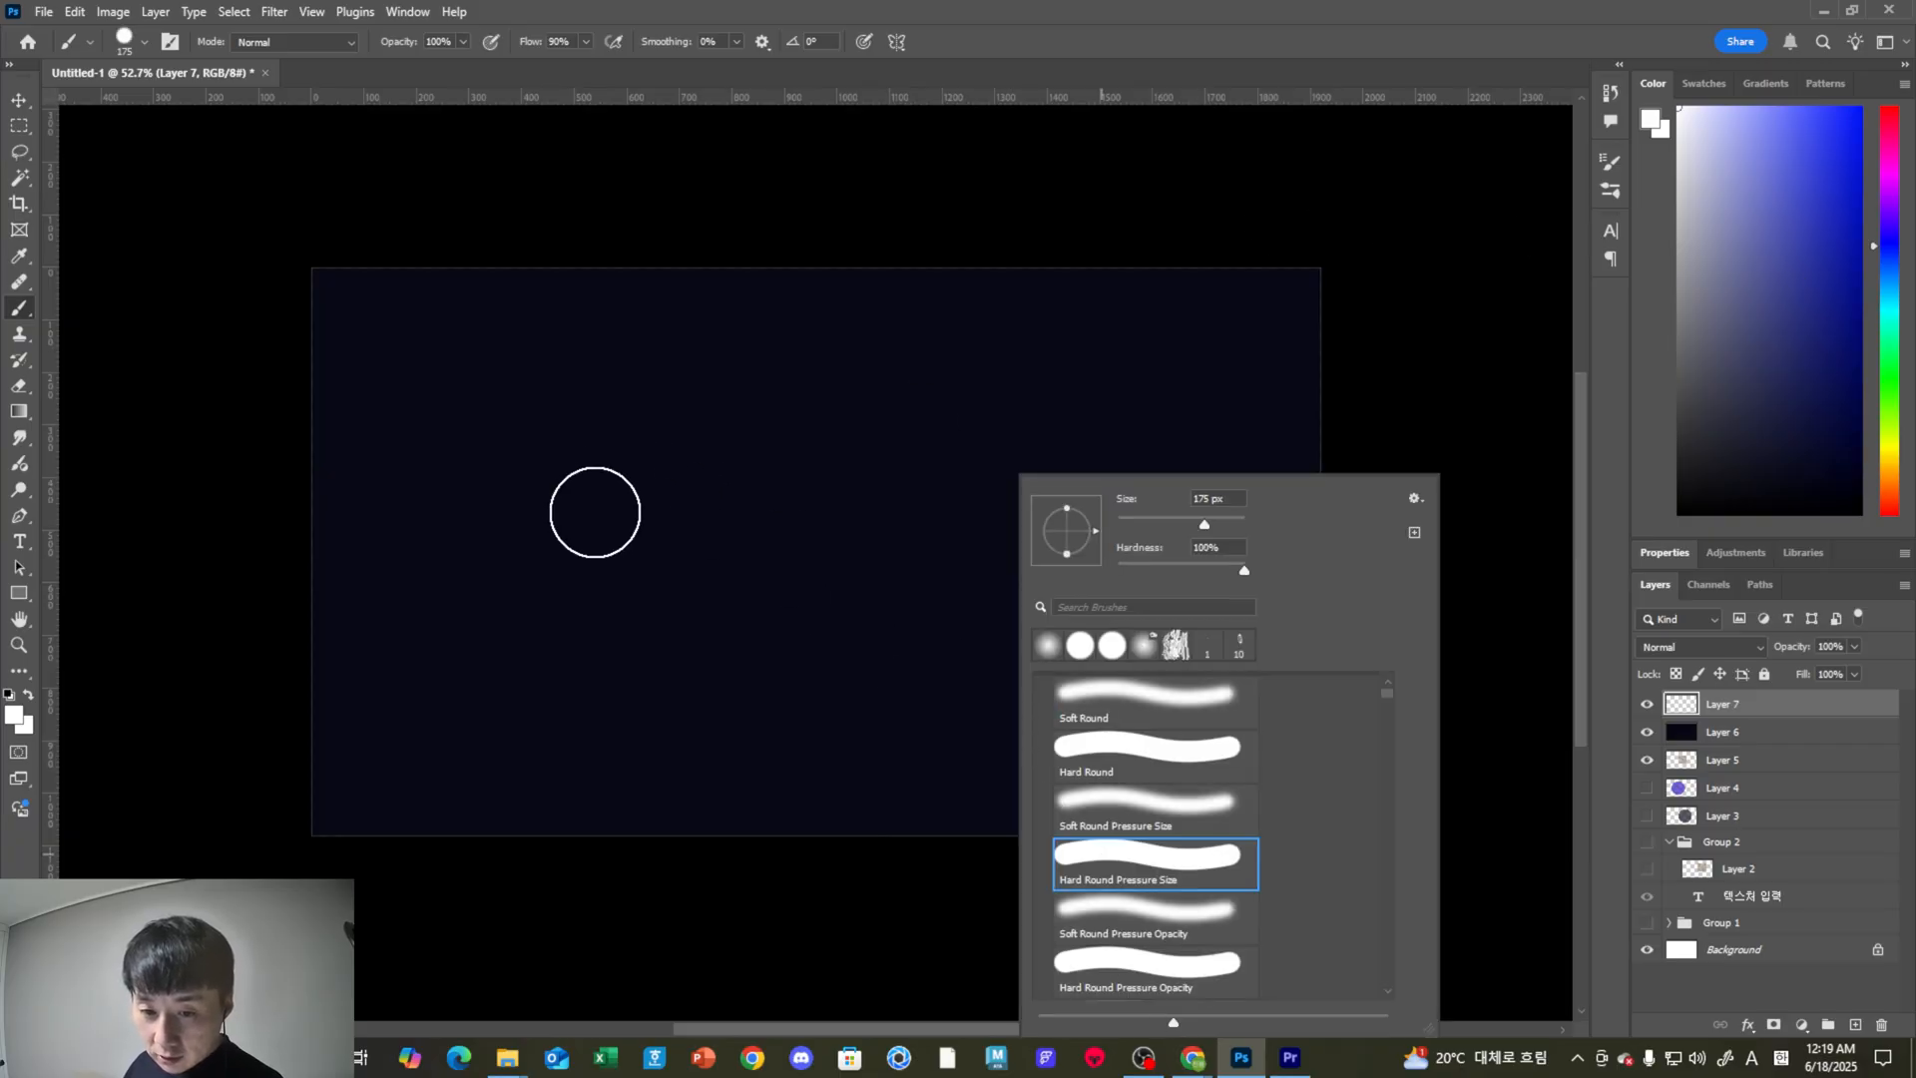
drag(591, 509, 1078, 502)
key(v)
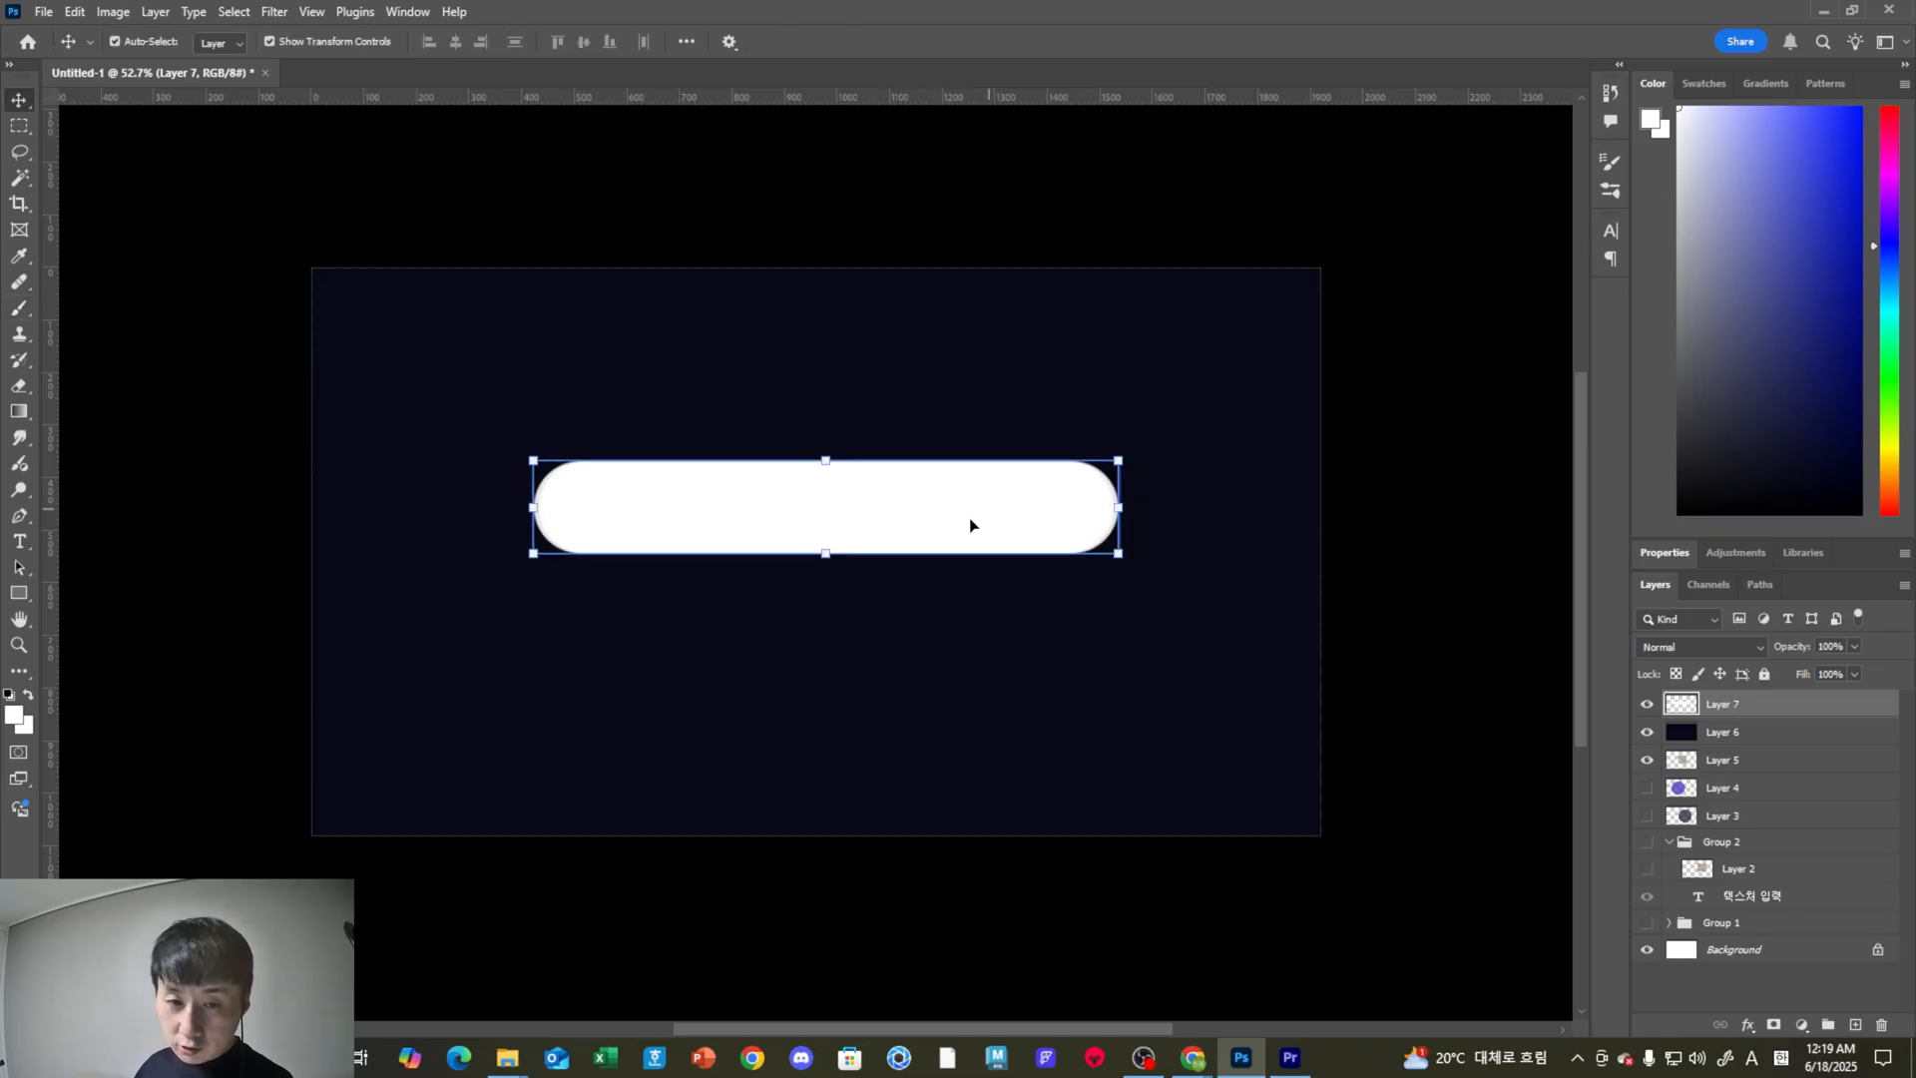
Soften the white bar with a wide Gaussian Blur, using a radius somewhat below 70 pixels.
click(274, 12)
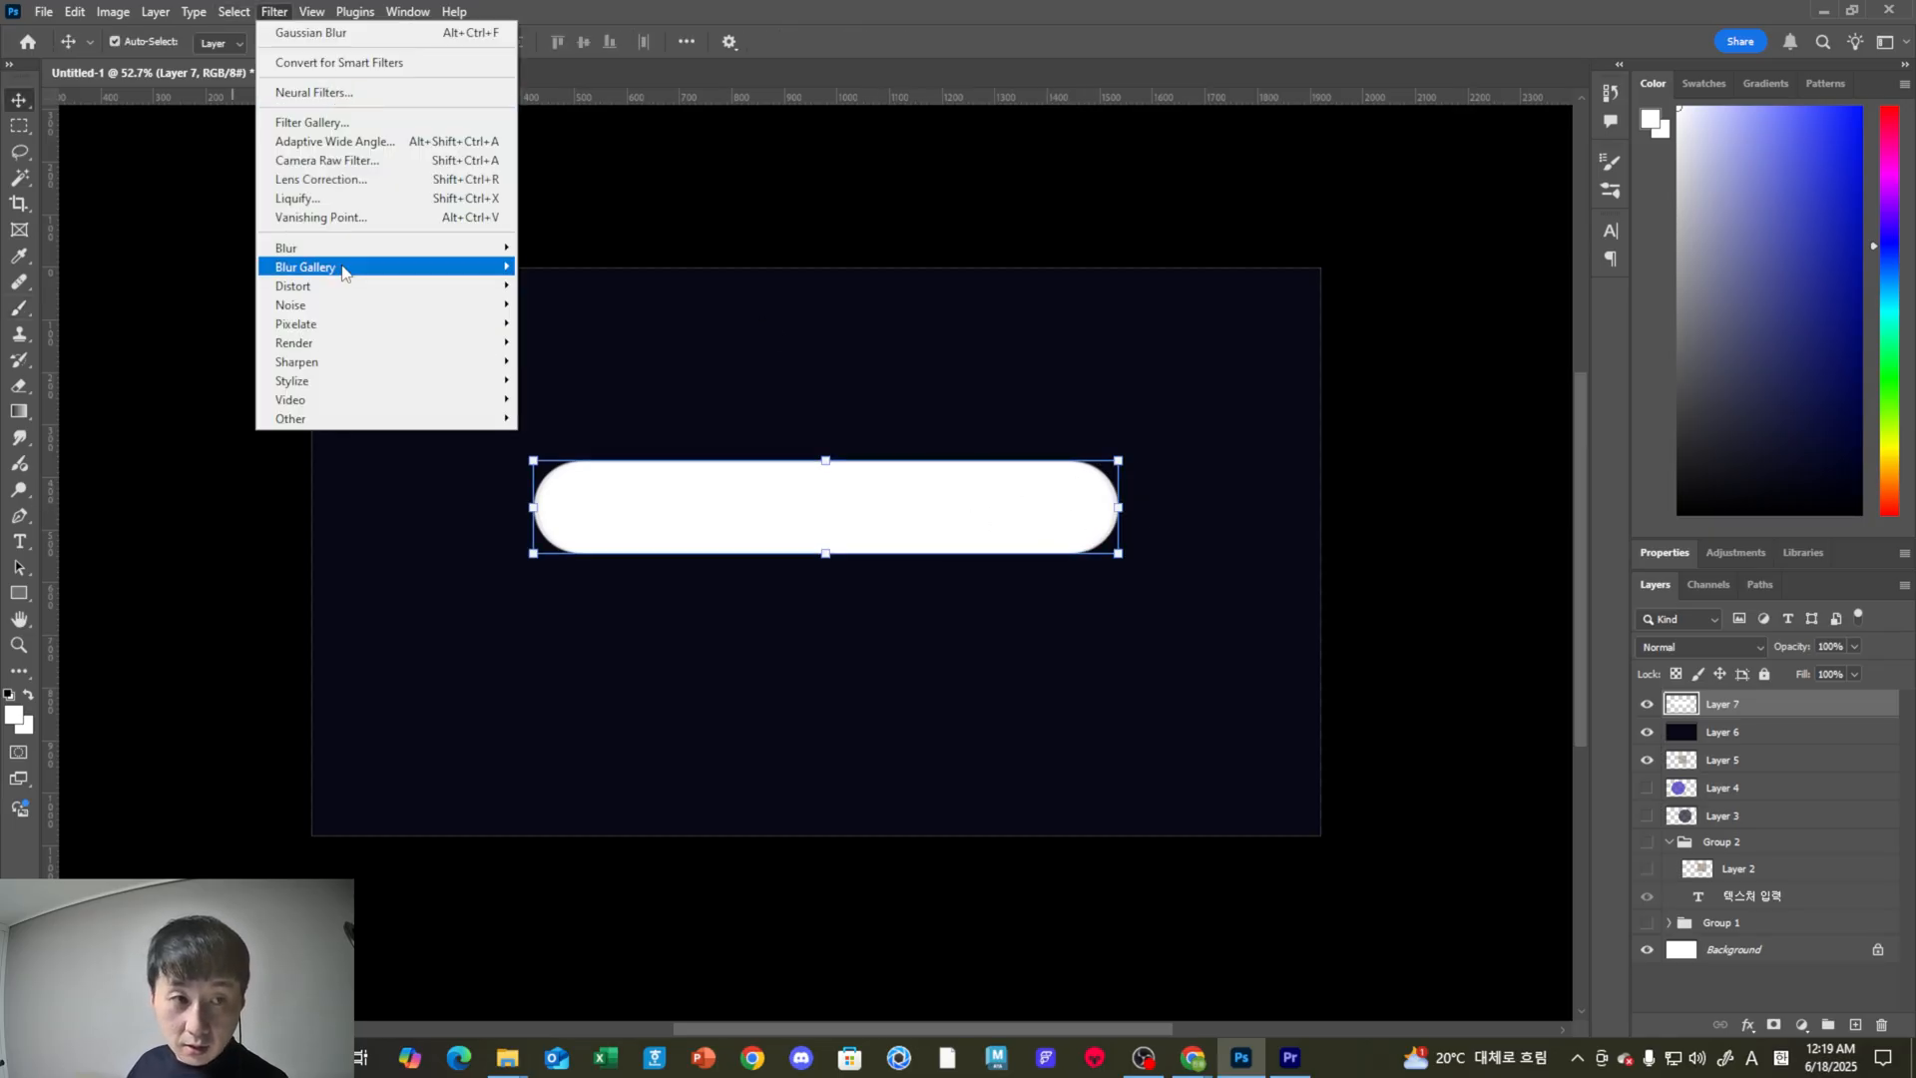
mouse_move(365, 261)
click(565, 322)
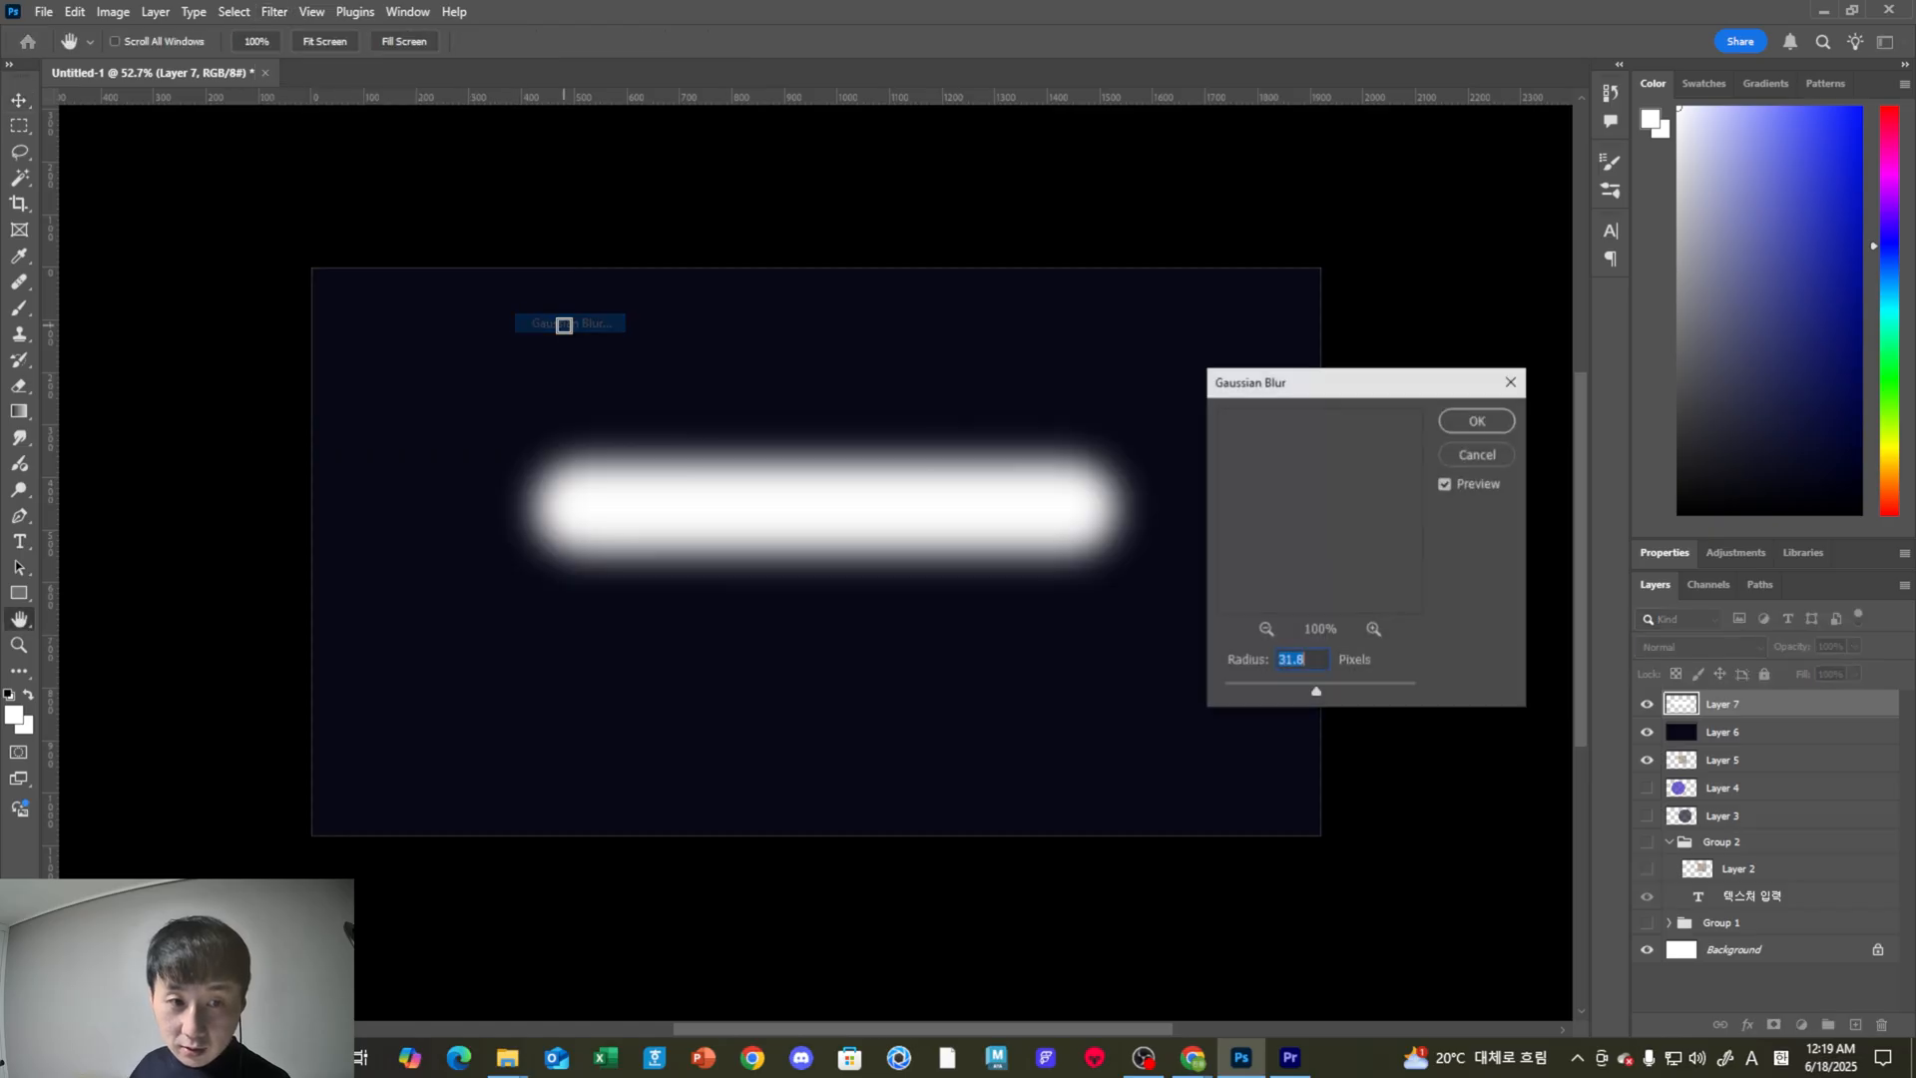
click(1333, 691)
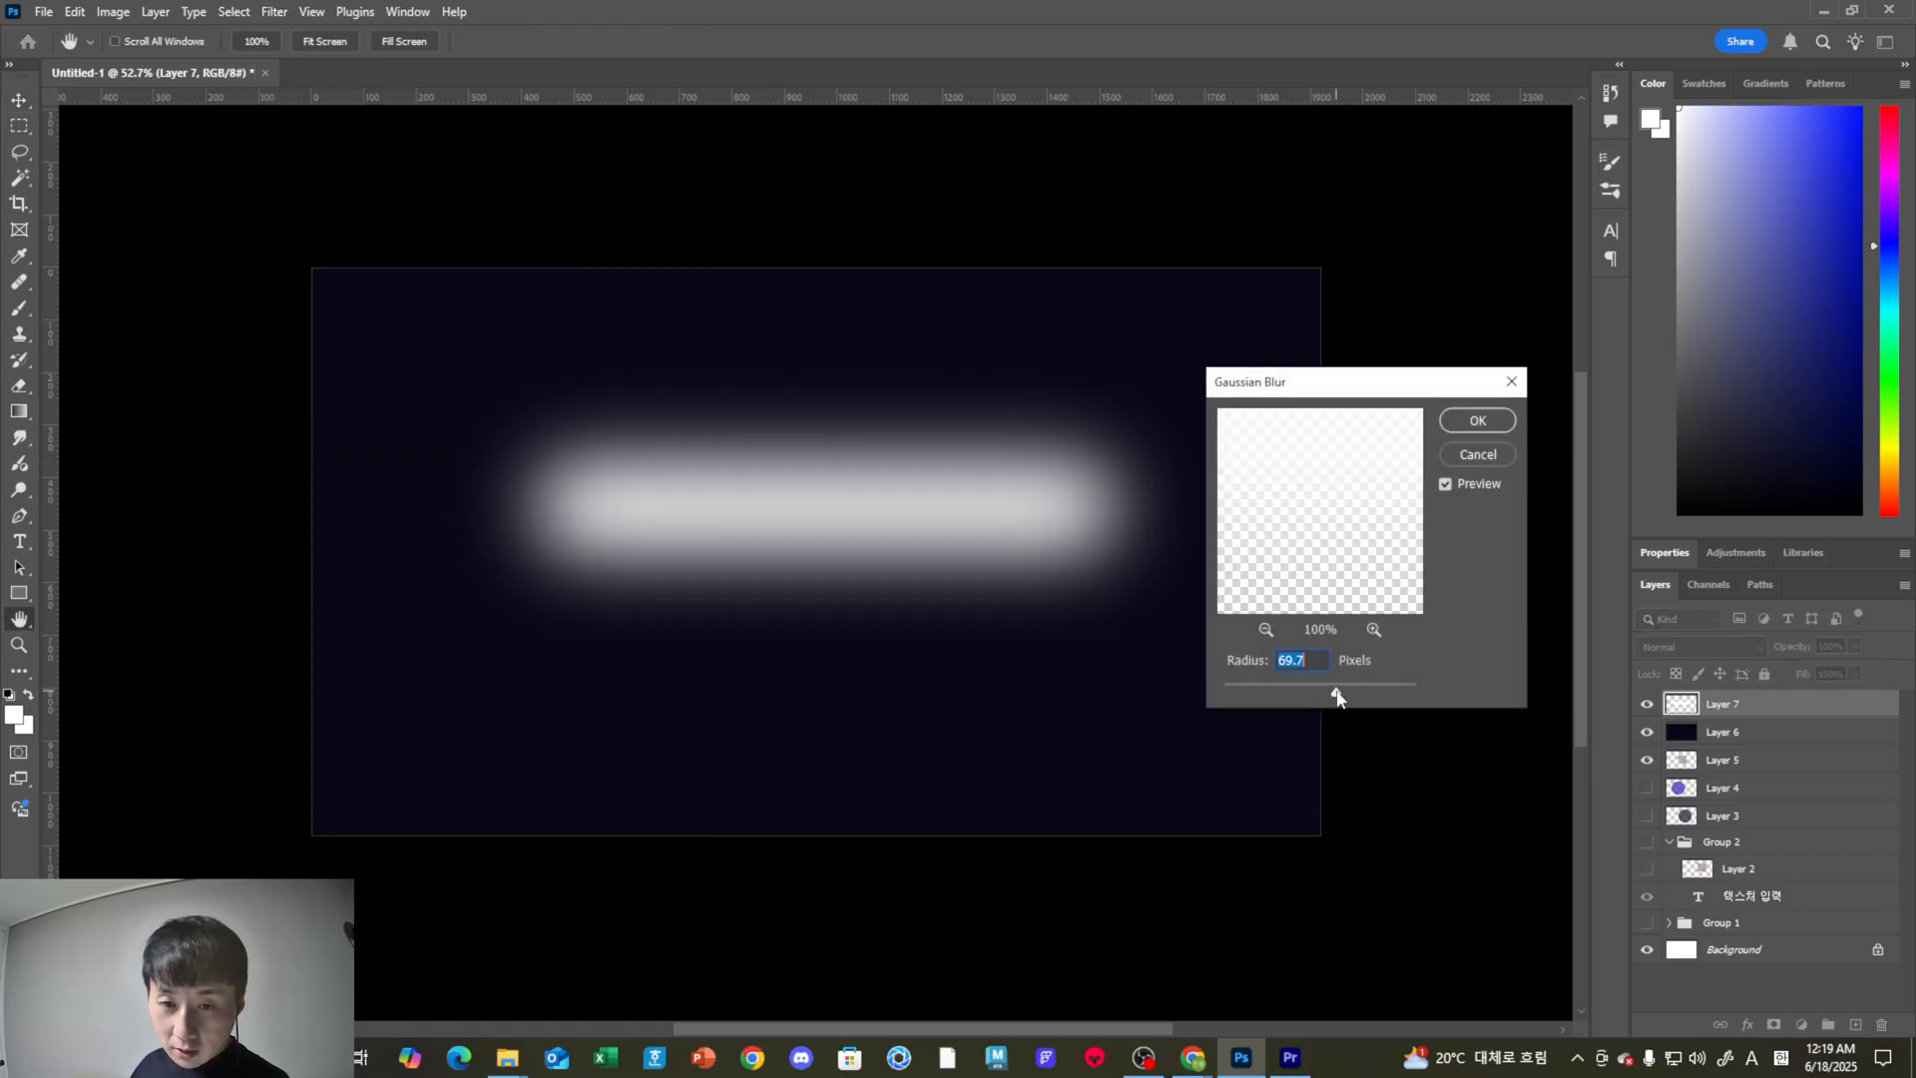
click(1477, 420)
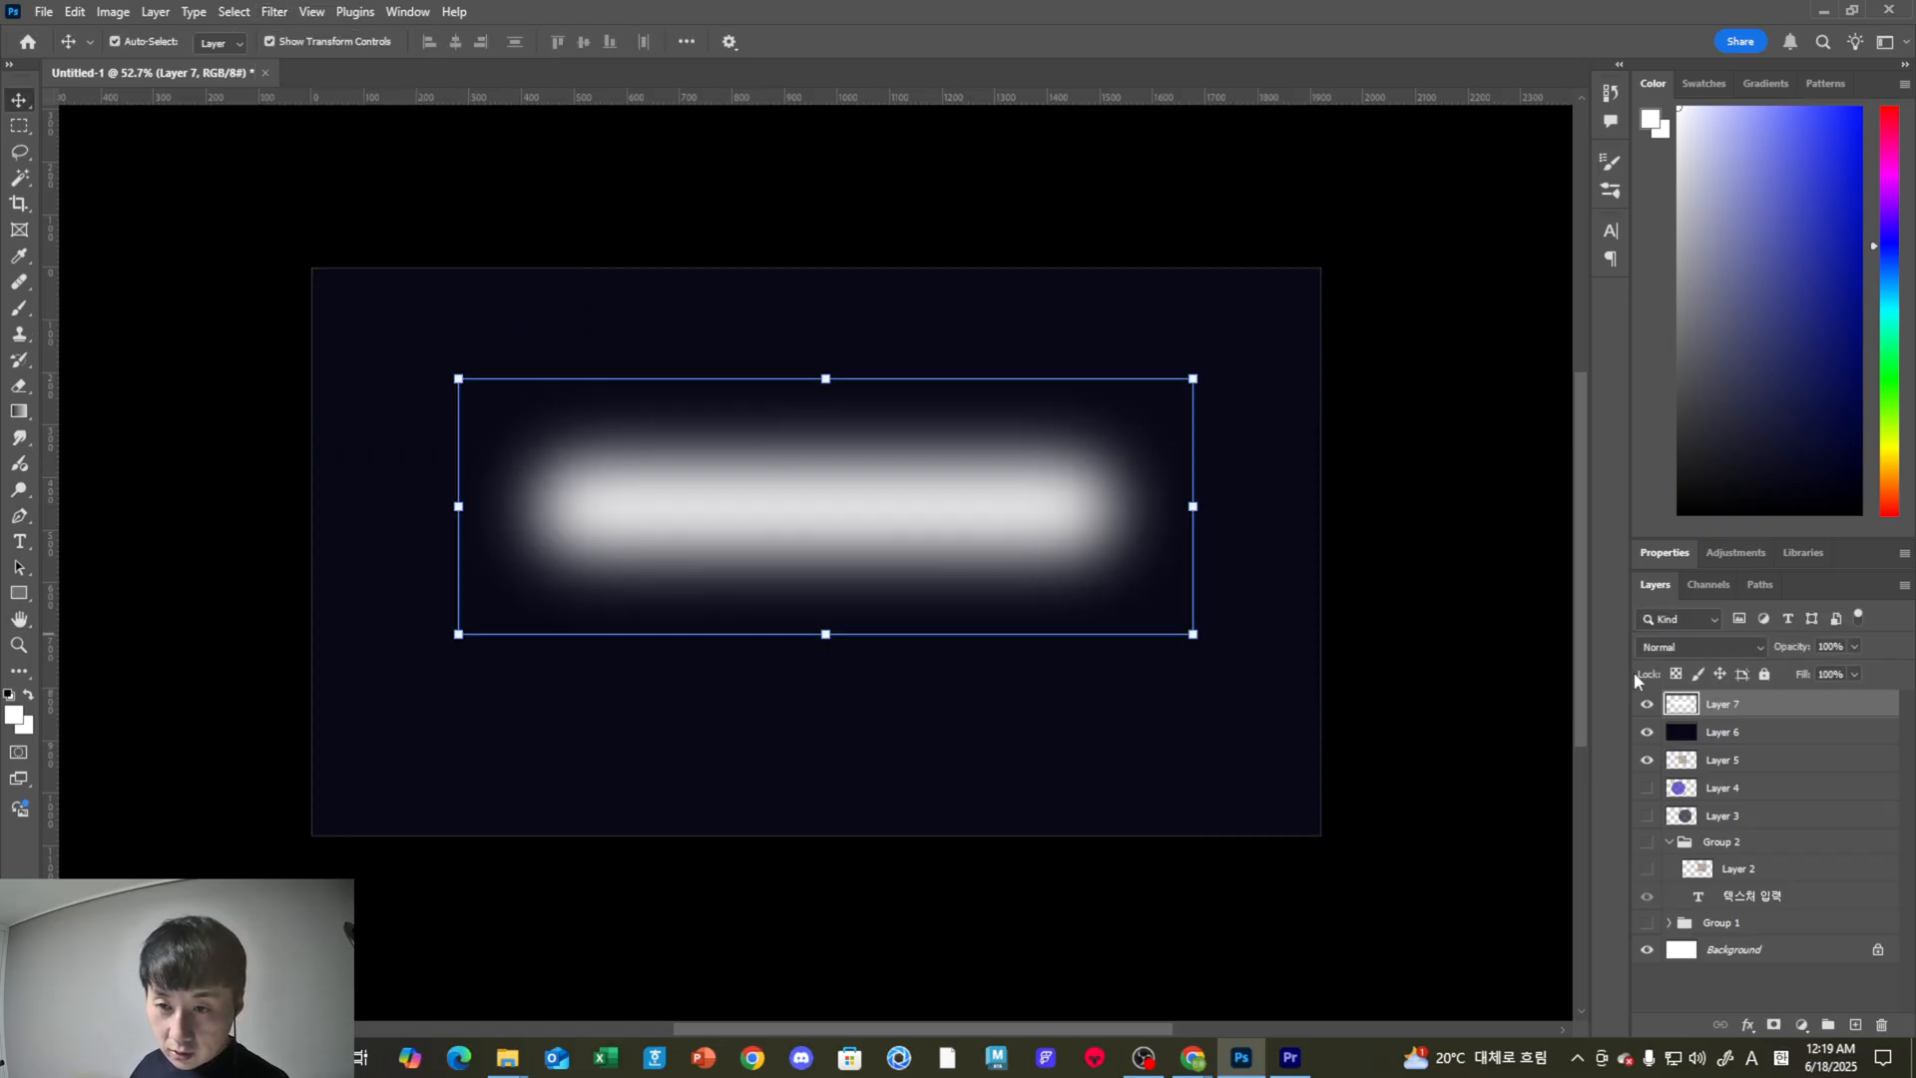
Set the blurred white bar's blend mode to Vivid Light and move it toward the canvas's upper right.
click(1726, 647)
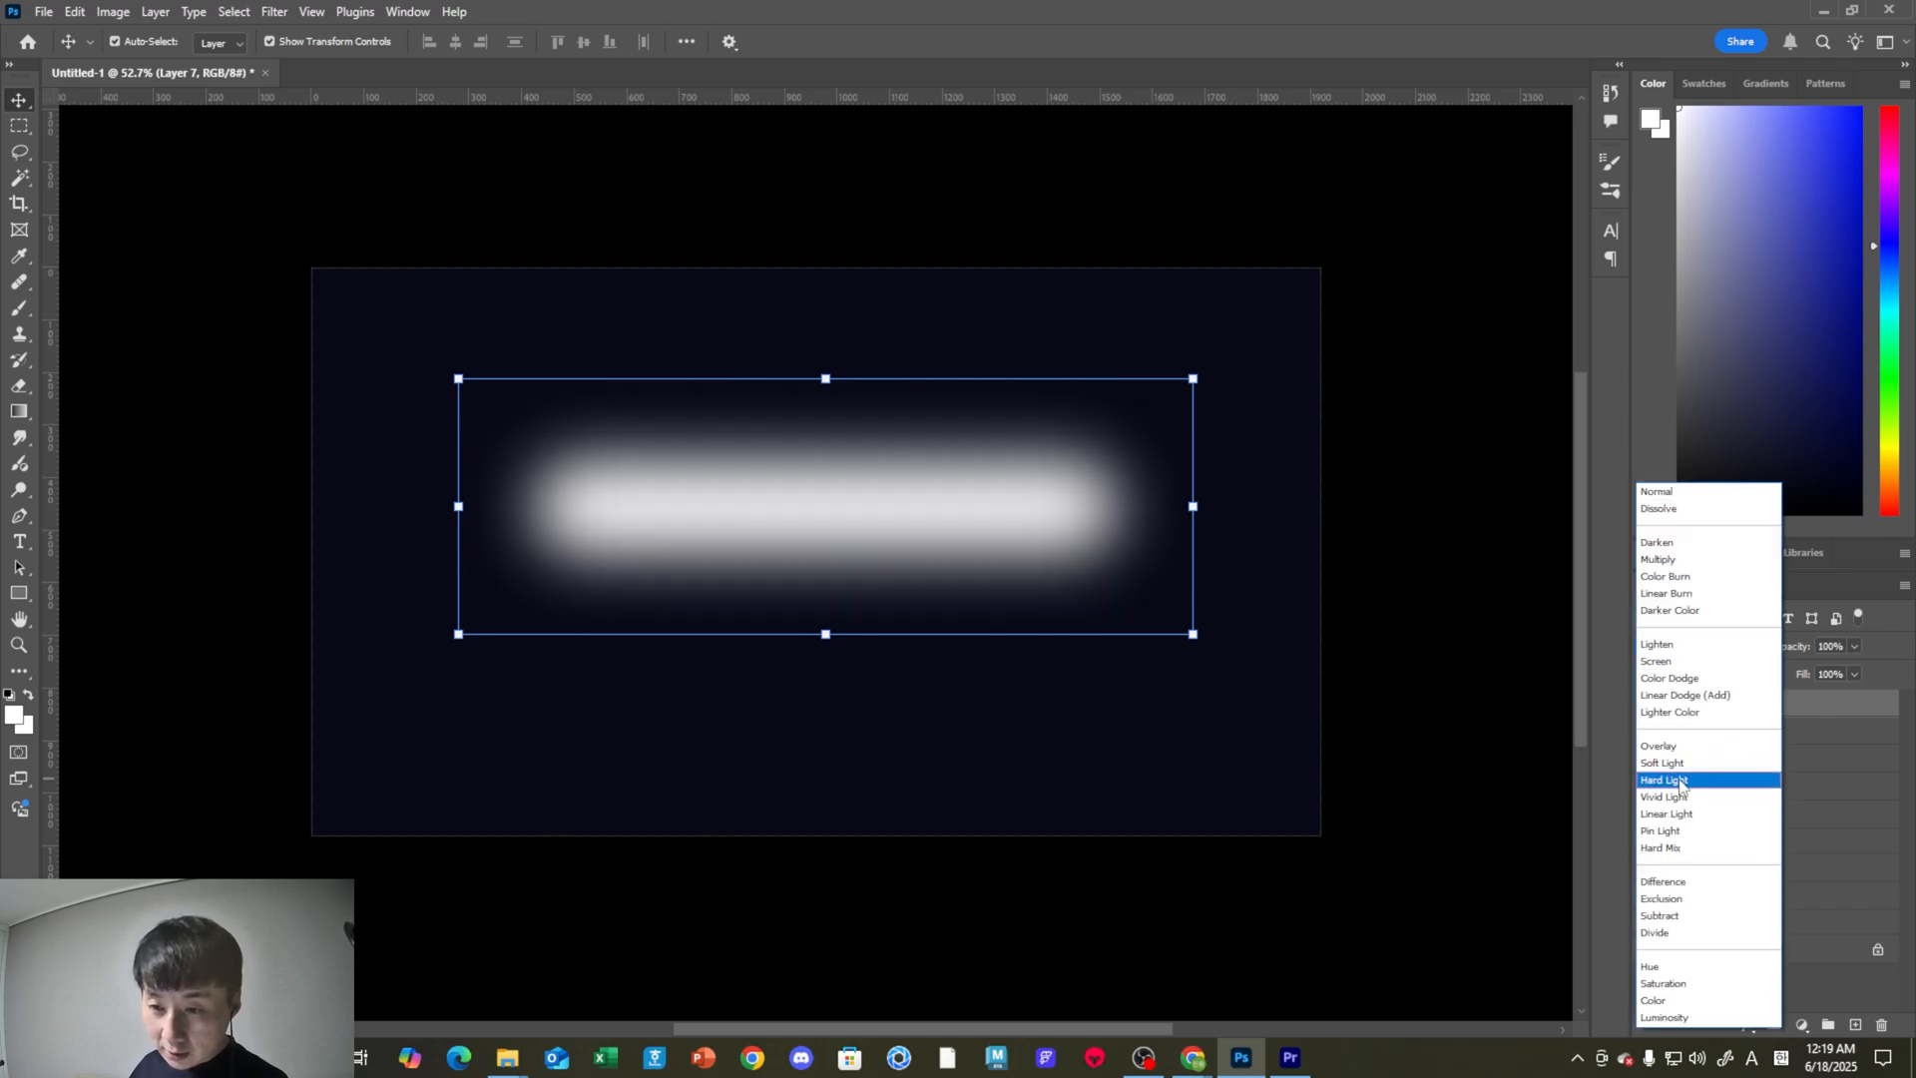
click(1685, 798)
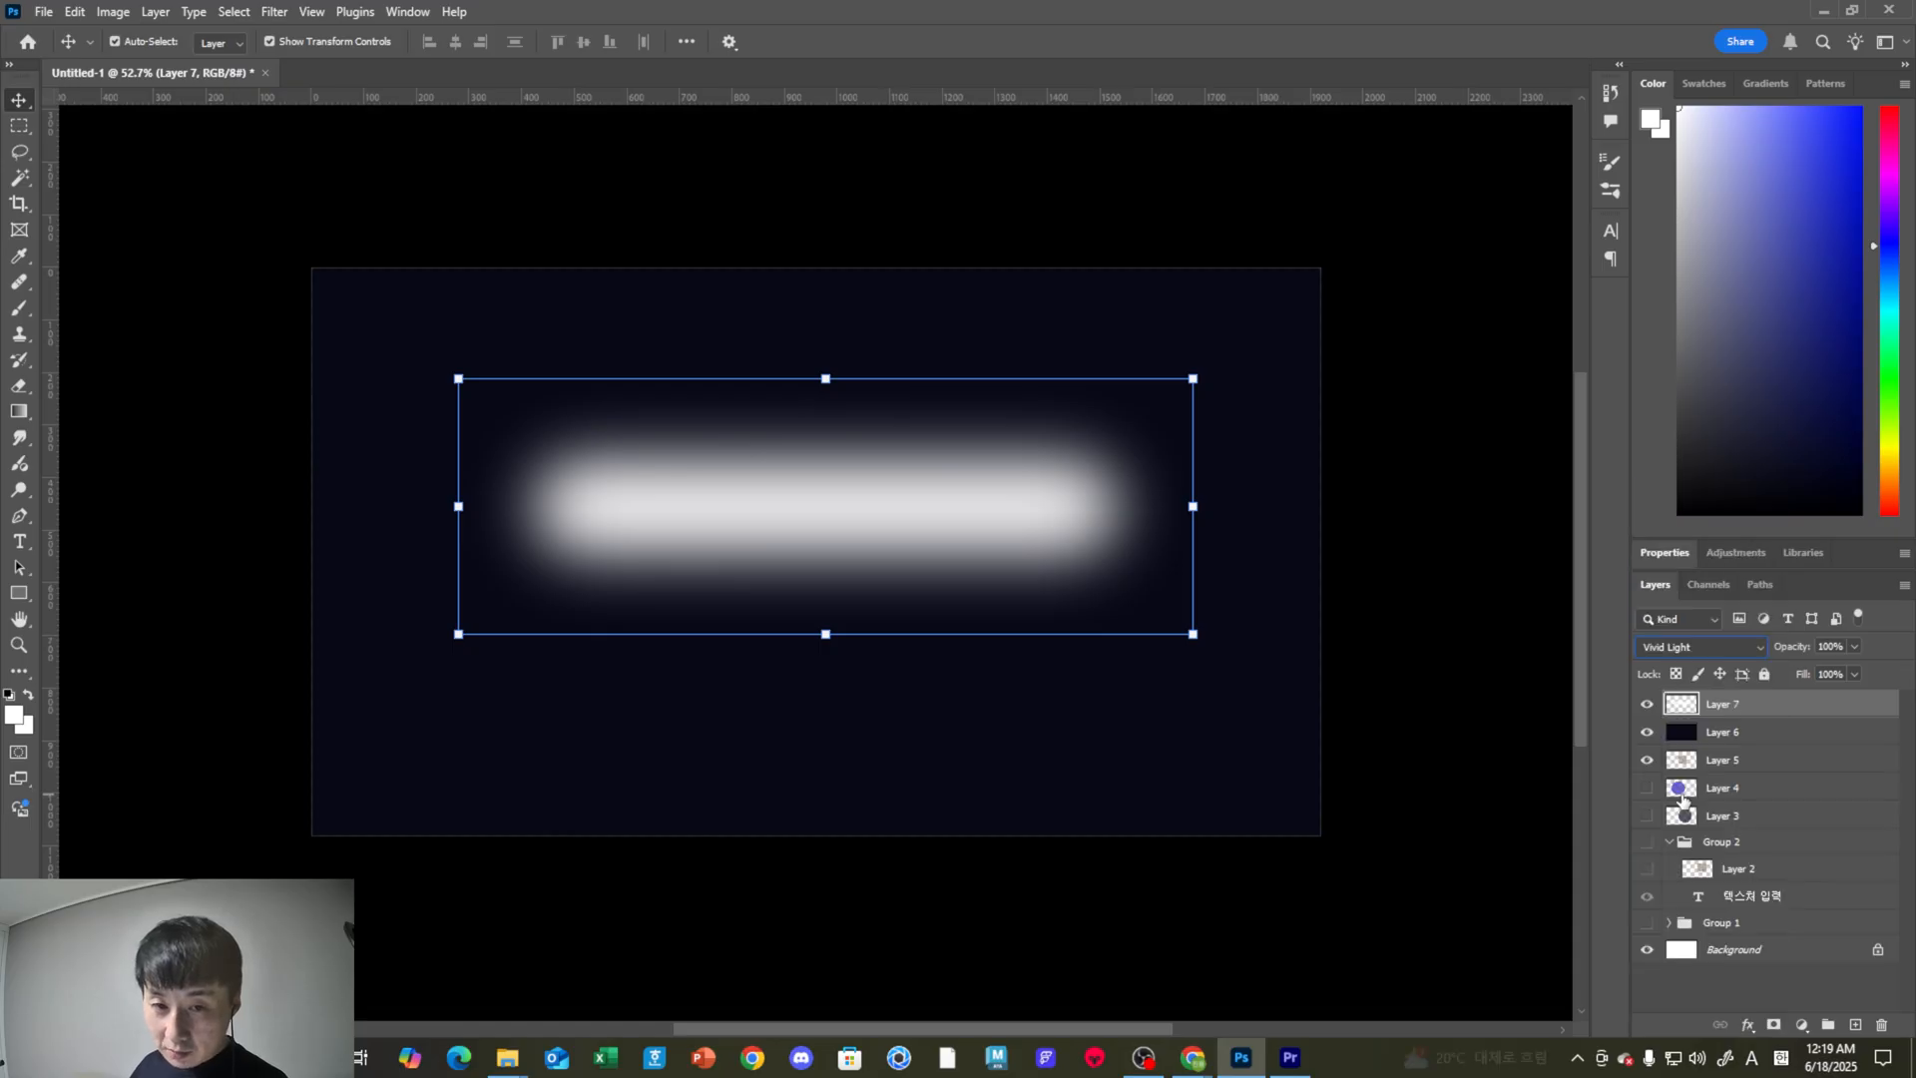
drag(631, 517, 684, 481)
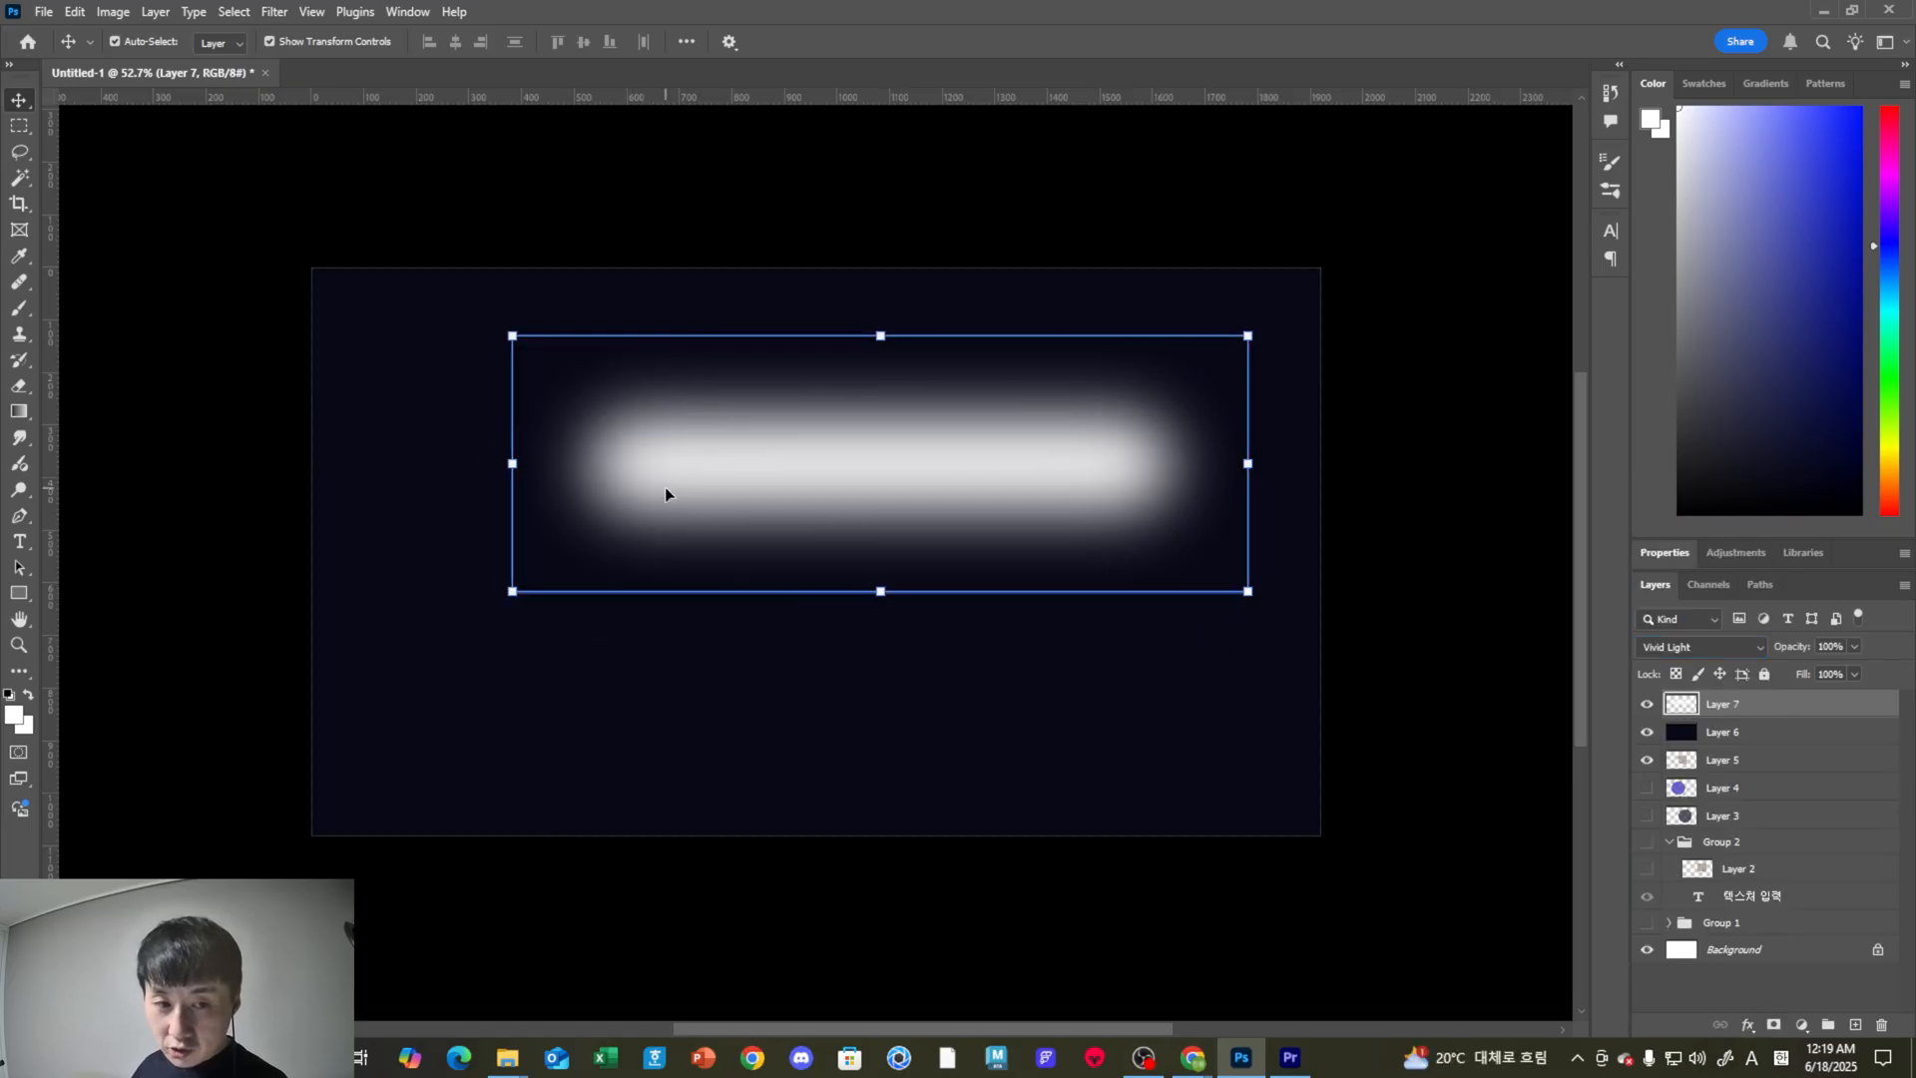
click(758, 446)
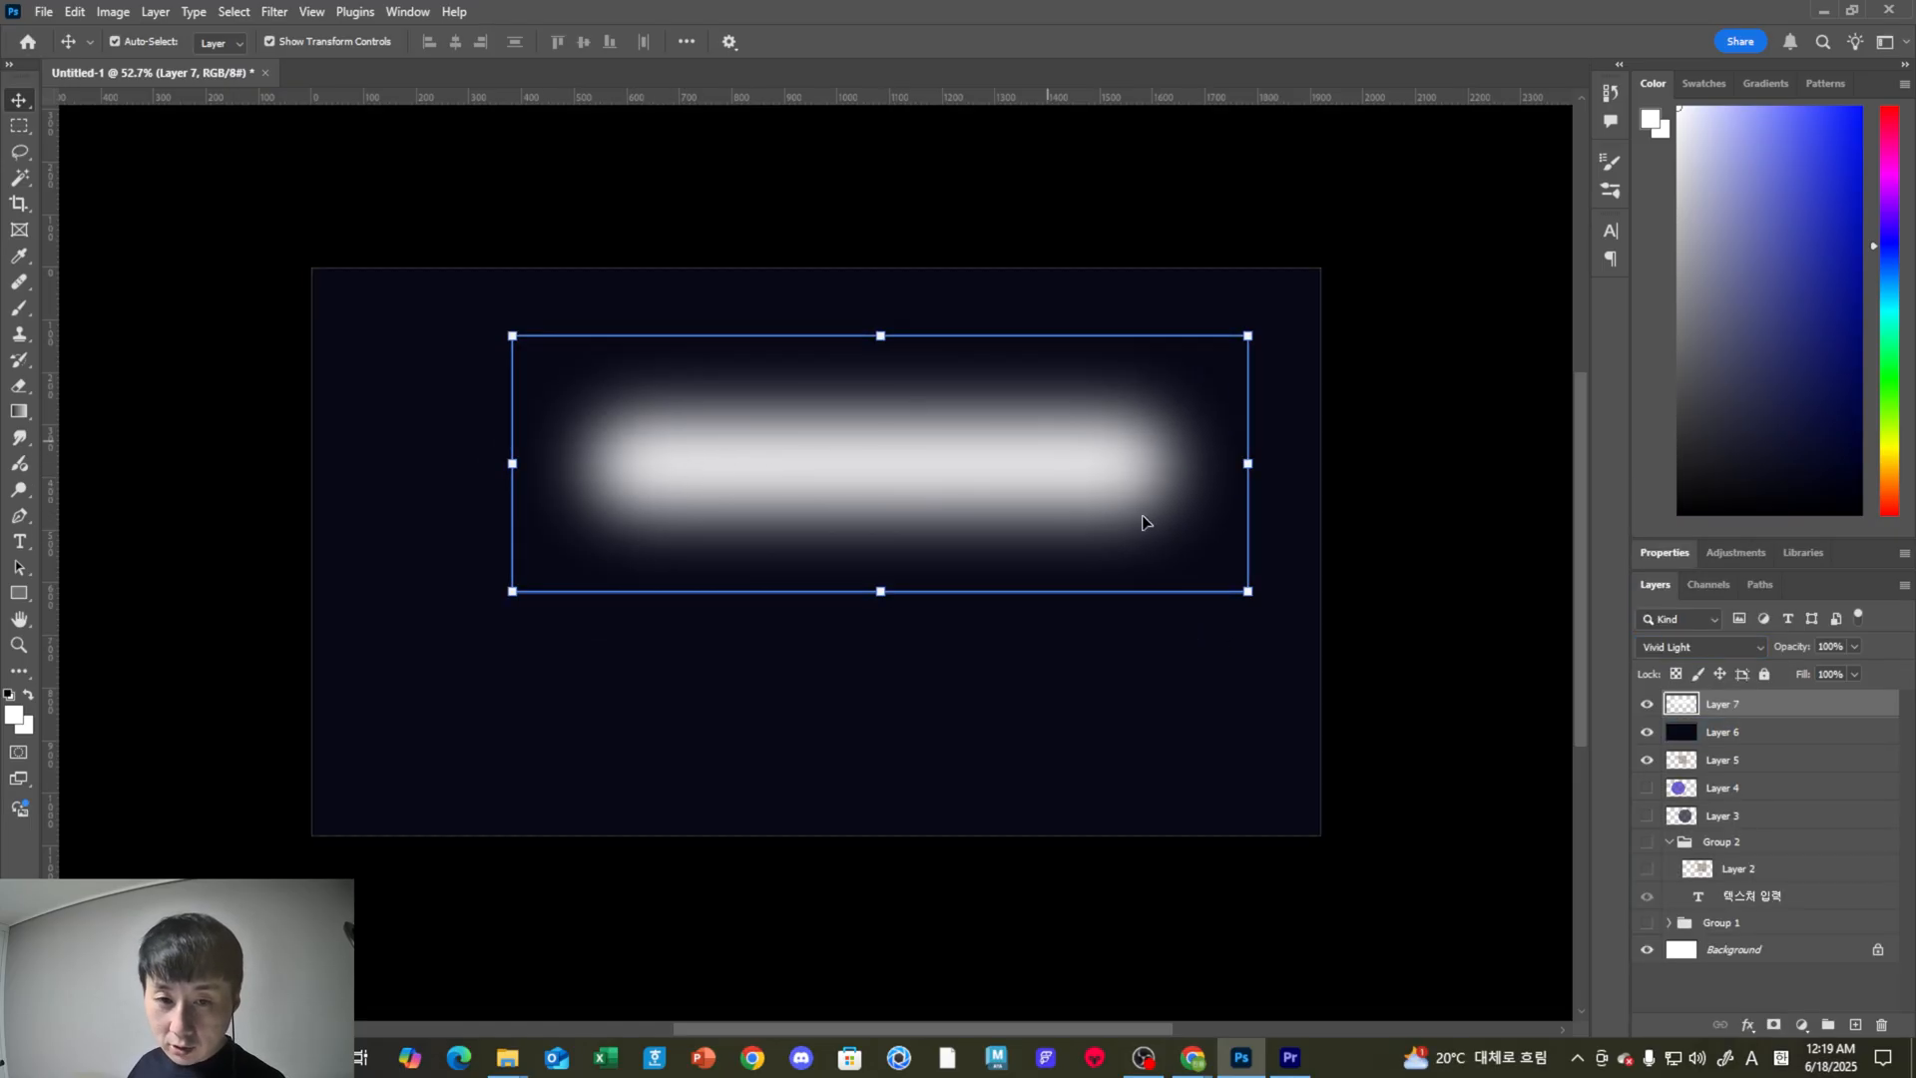
shift+click(1260, 367)
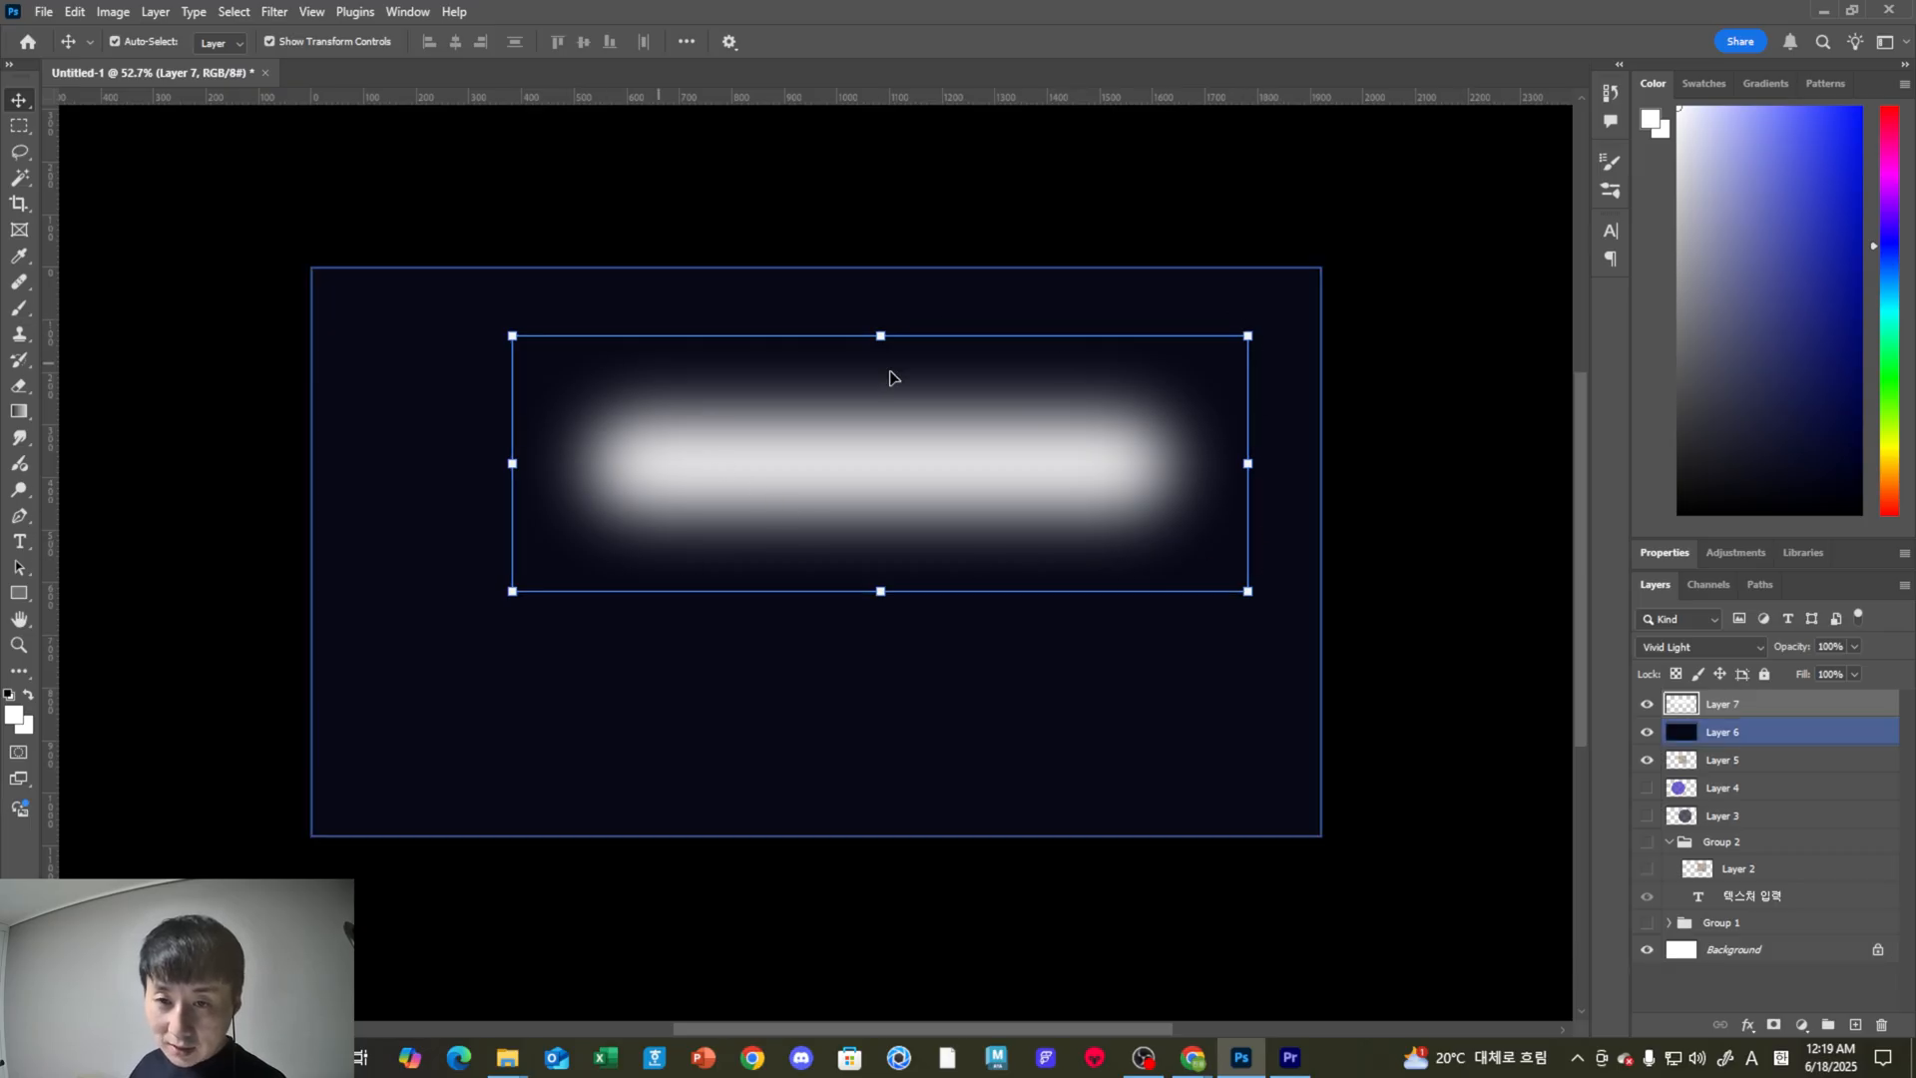
click(739, 552)
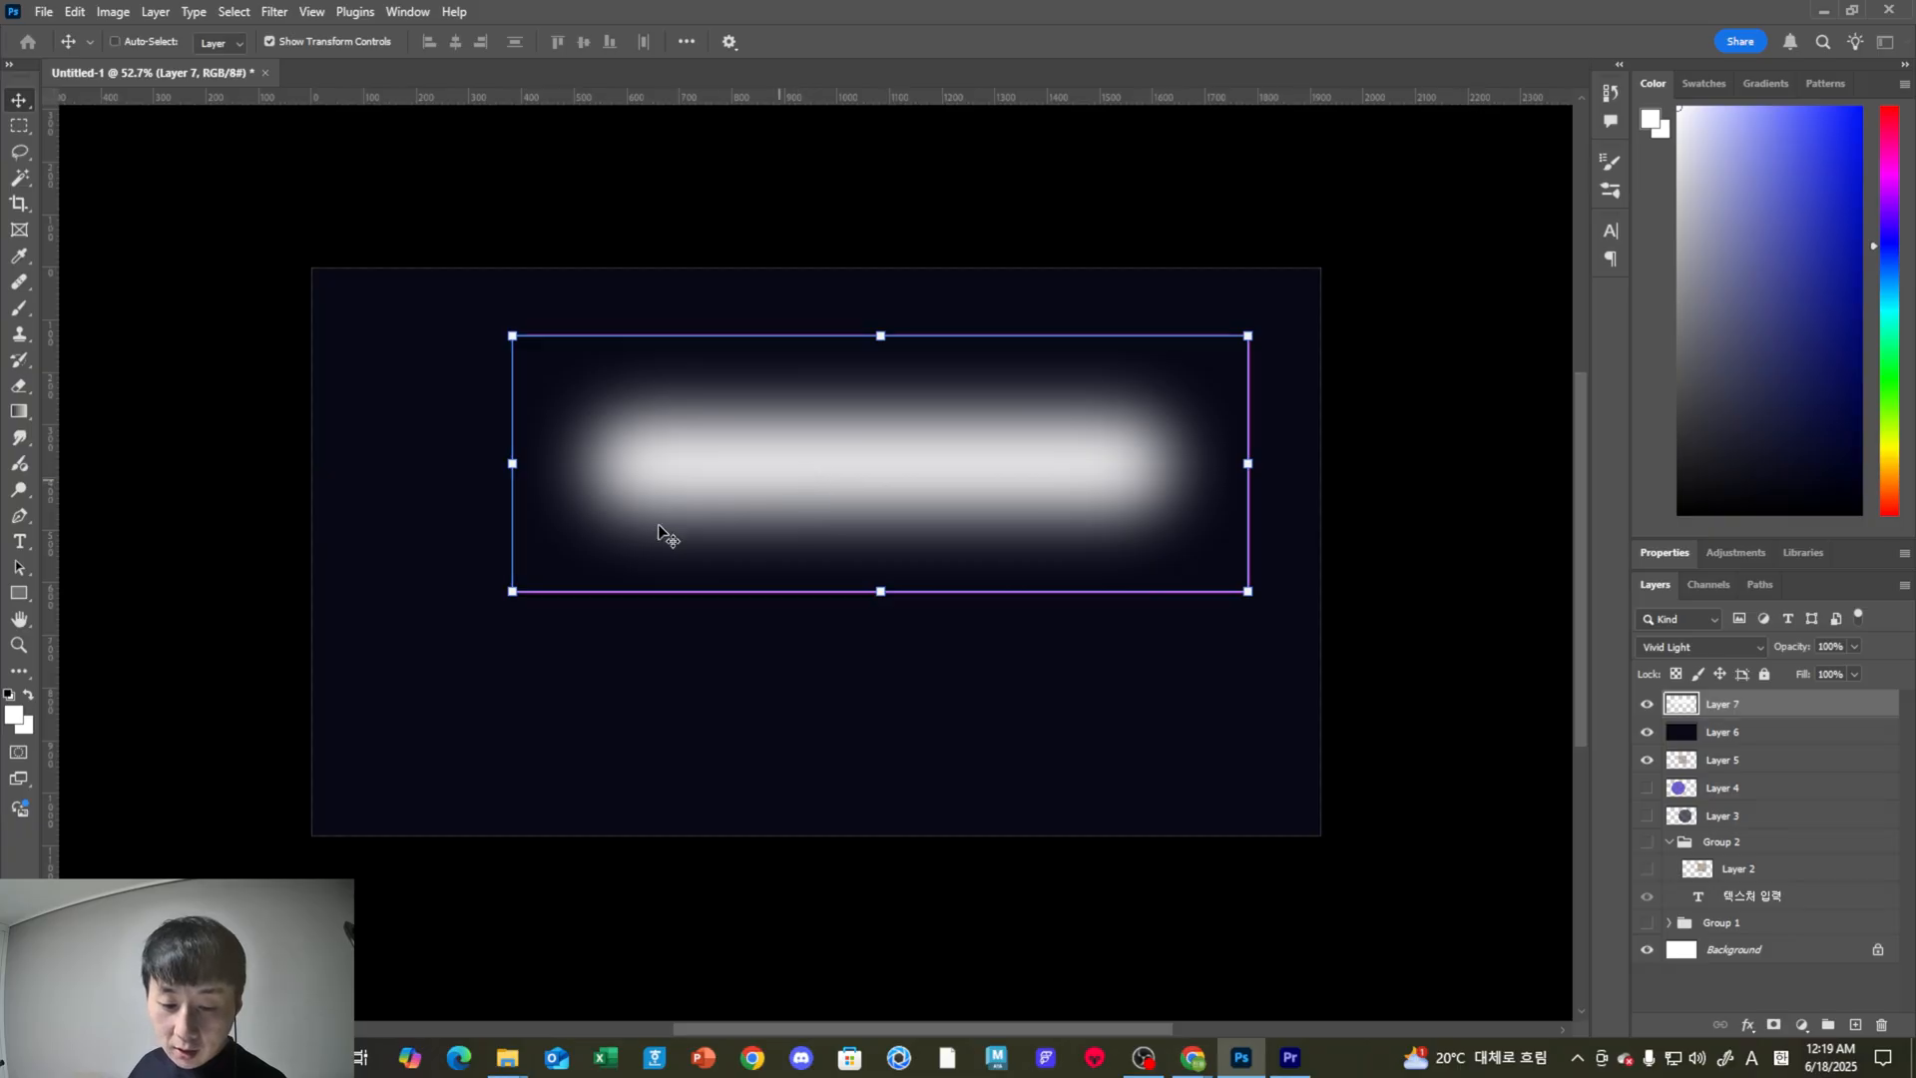
Distort the blurred bar into a light beam, narrowing its left end and widening its right end downward.
key(ctrl)
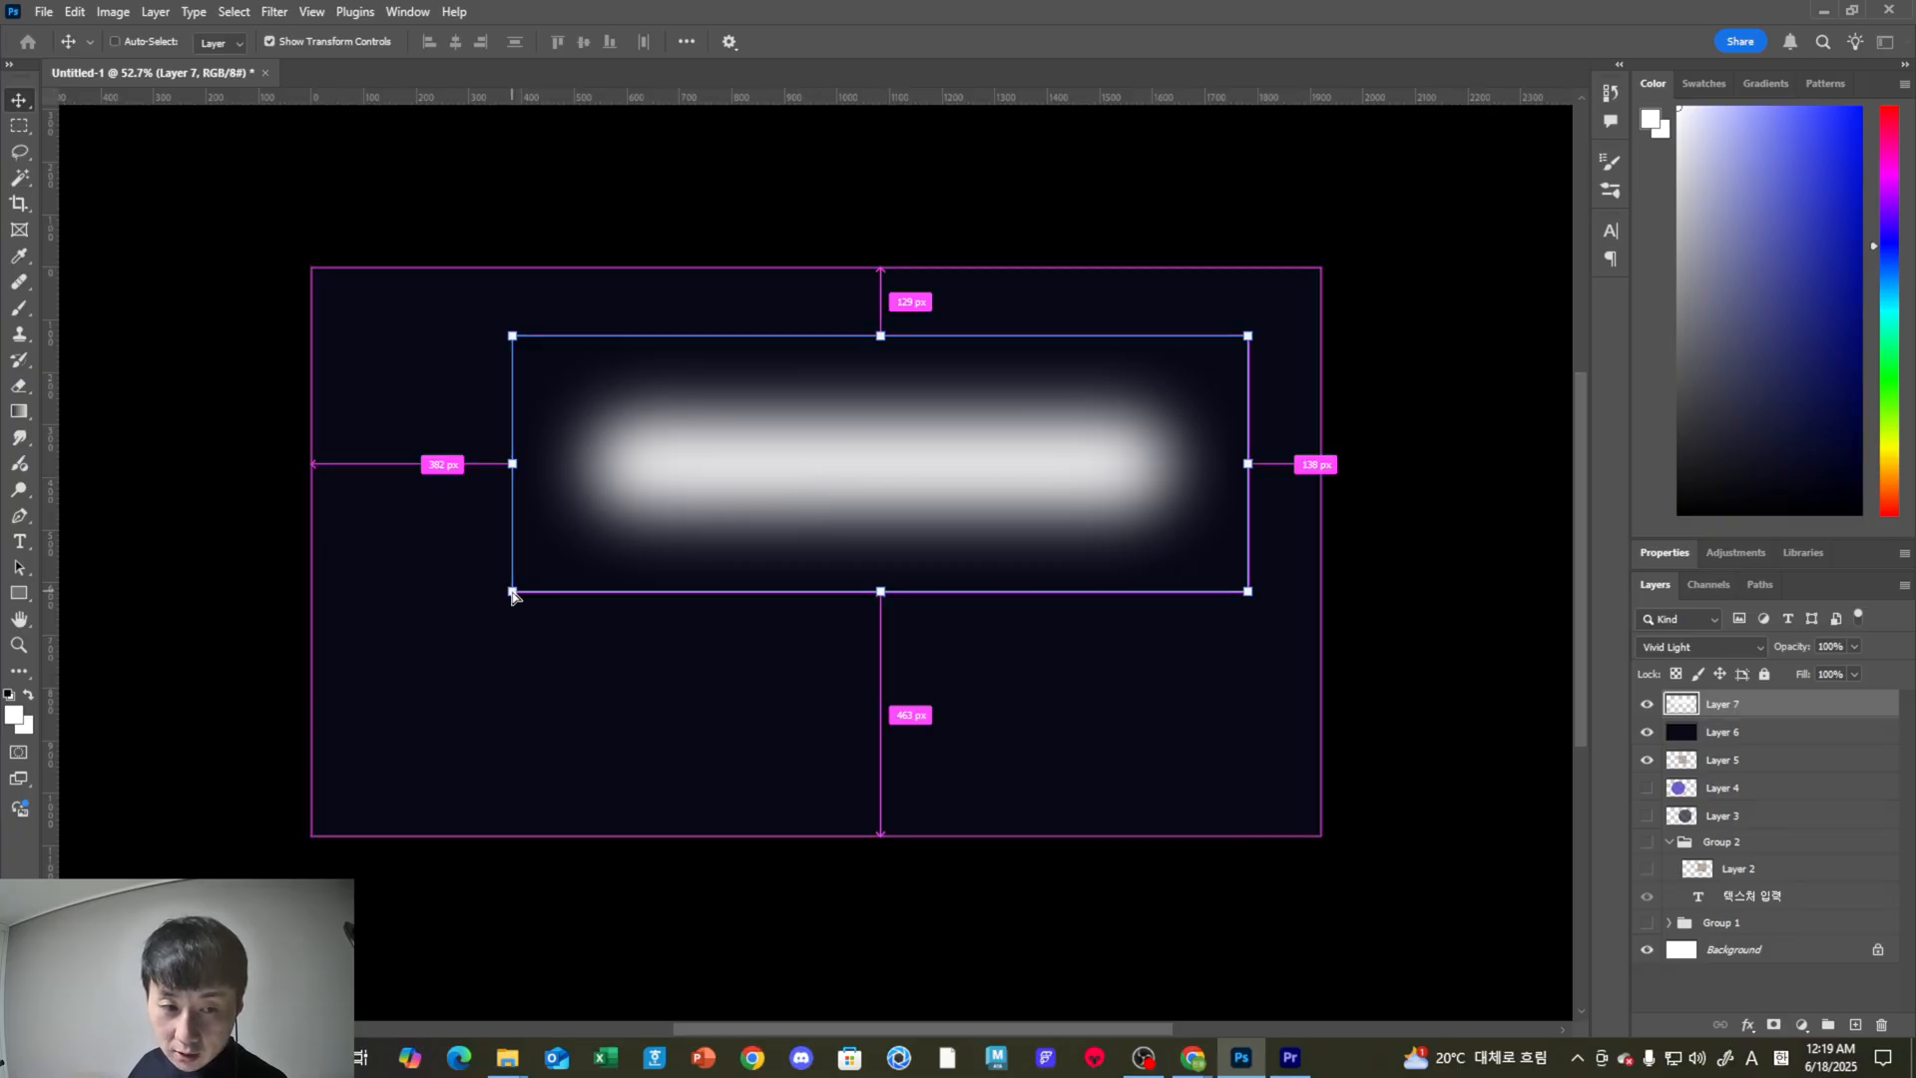
drag(512, 595, 510, 366)
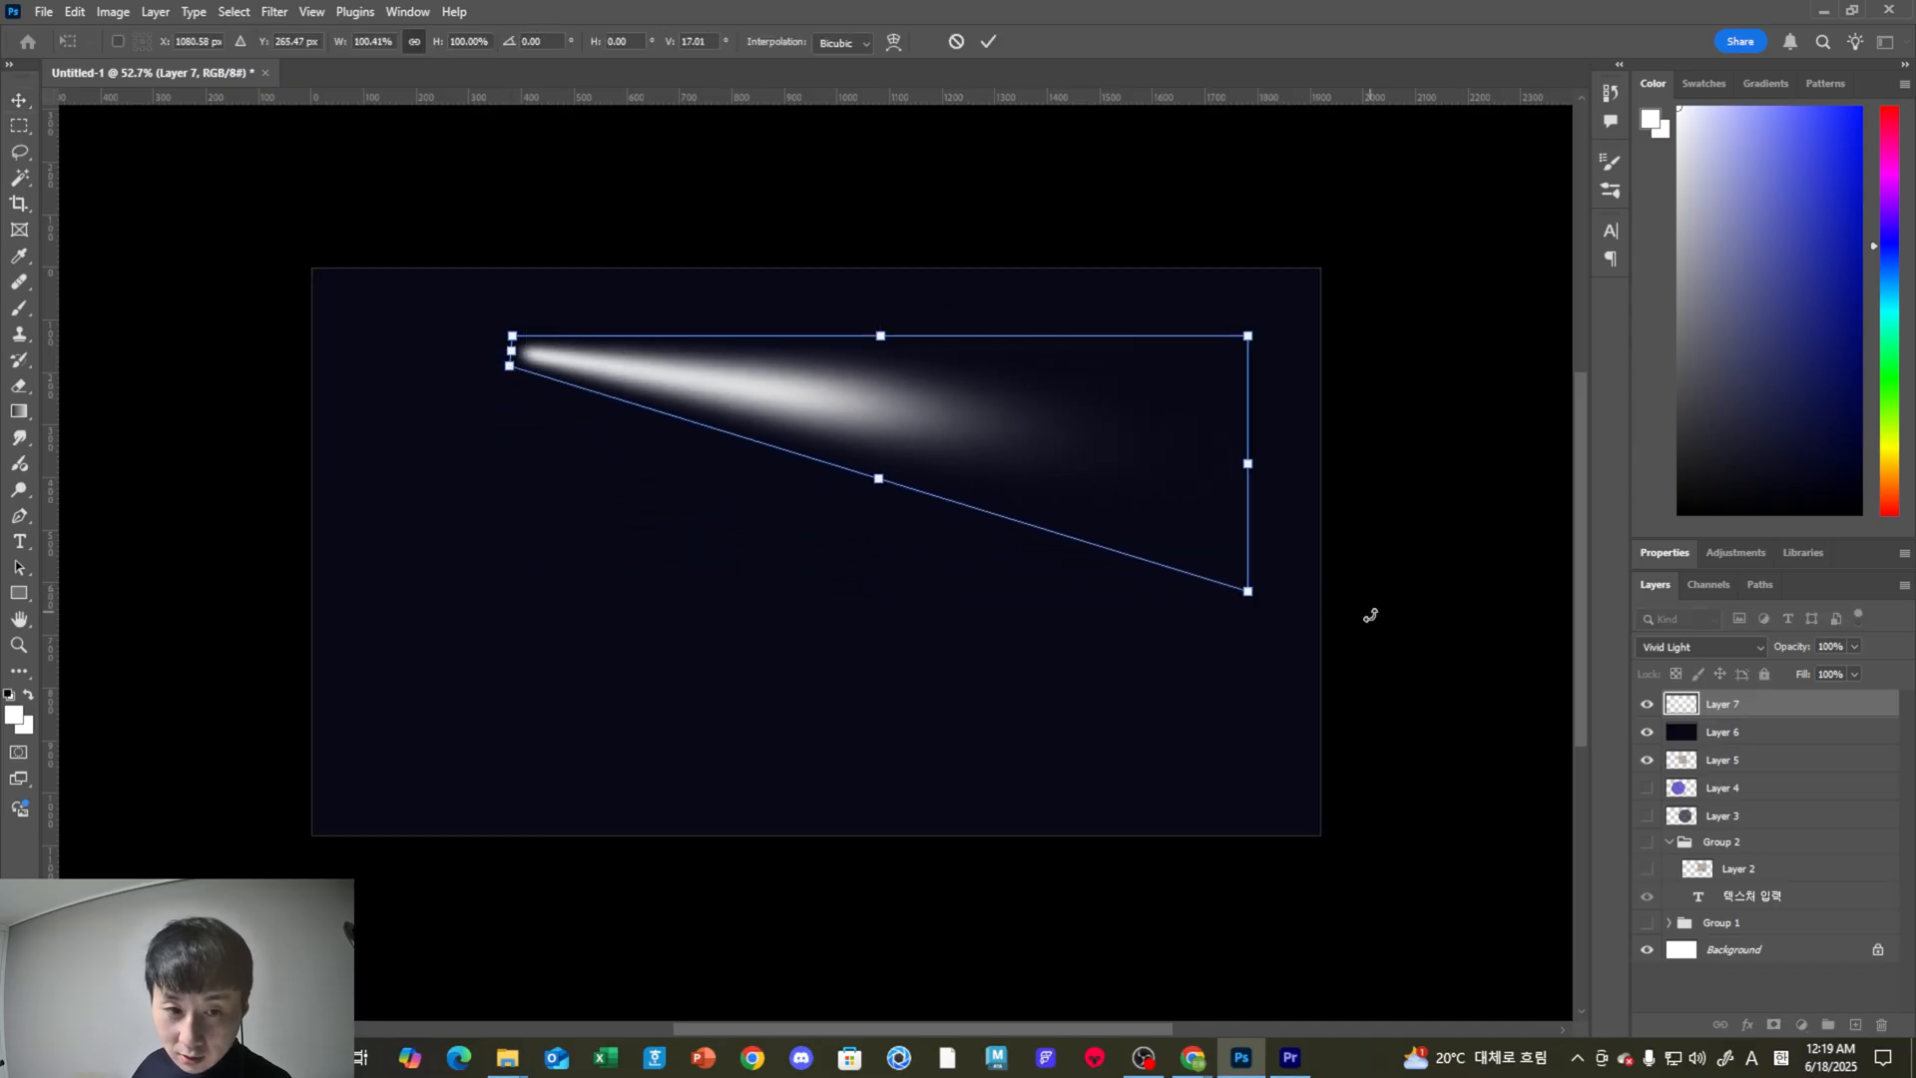
drag(1248, 592, 1247, 785)
key(Return)
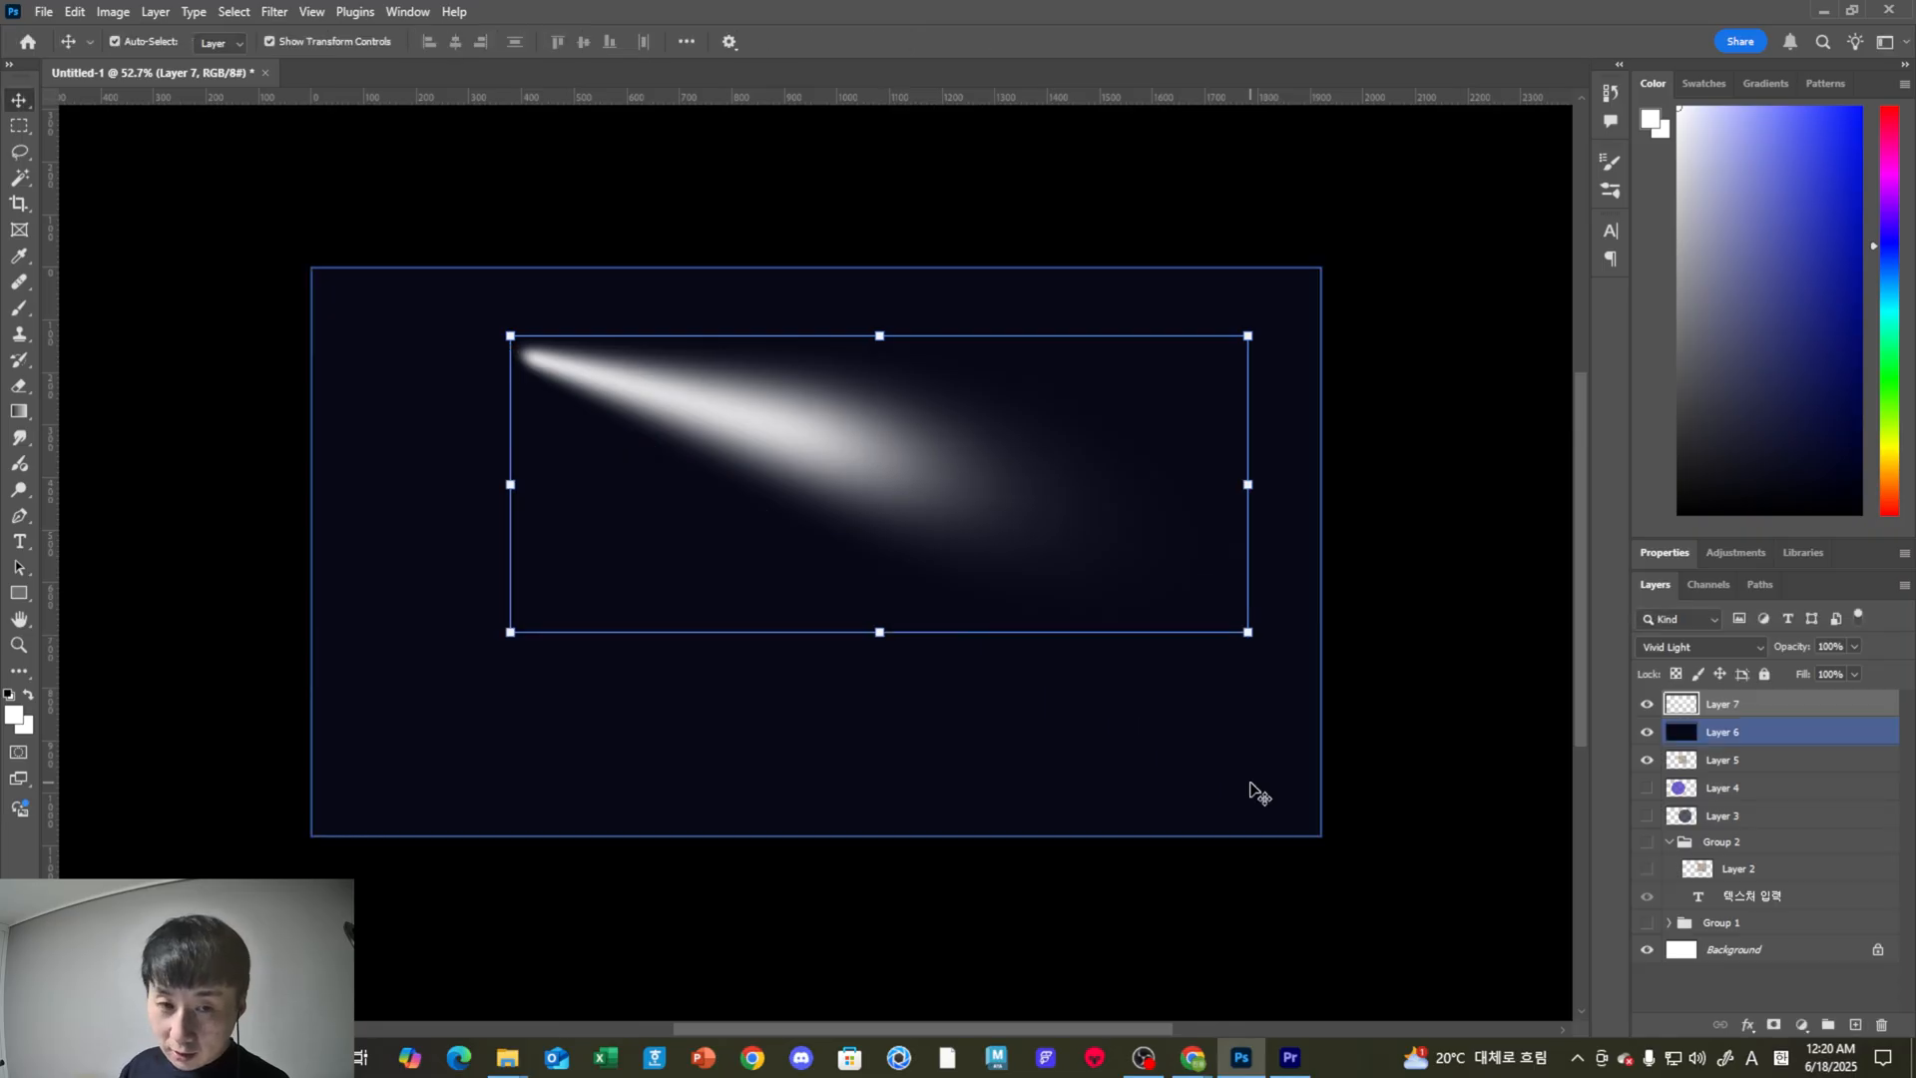
Check the beam without its selection frame, reselect its layer and lower its opacity to 38%.
click(1355, 404)
click(521, 378)
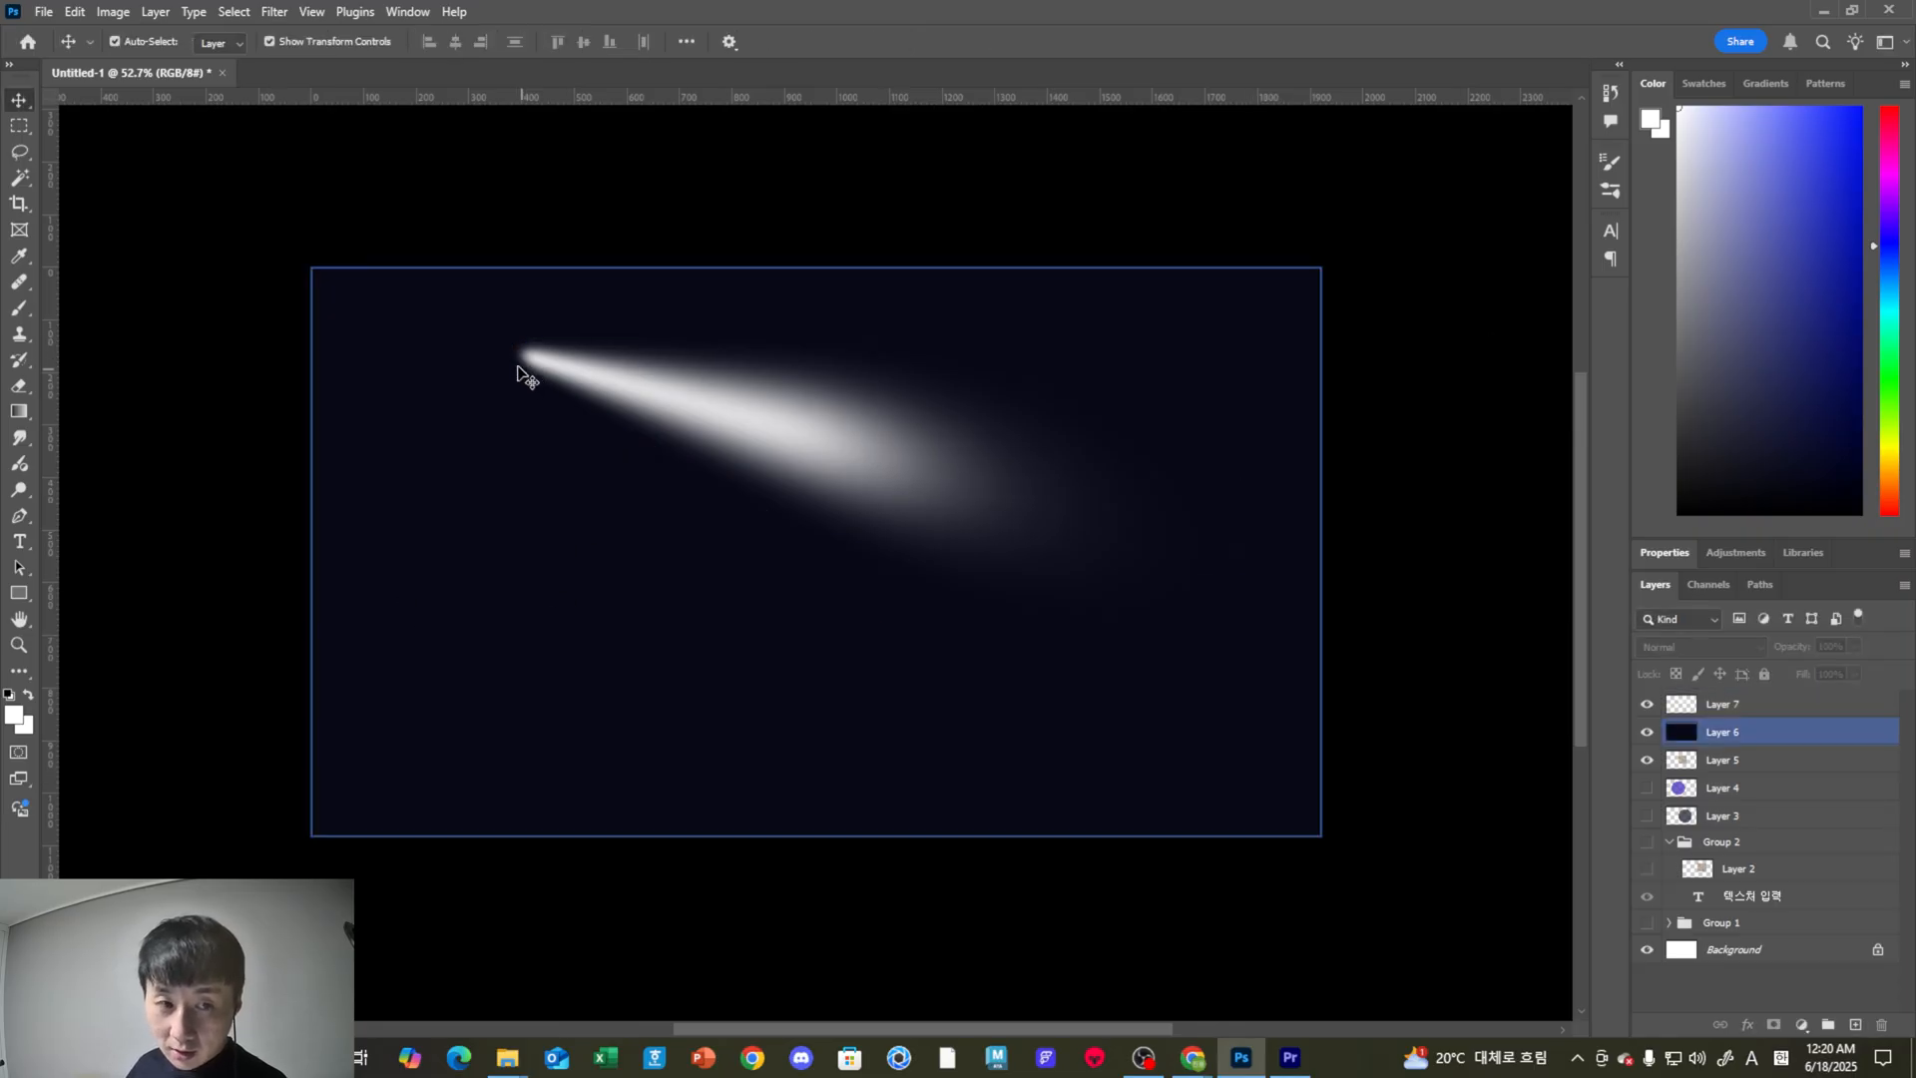
click(525, 356)
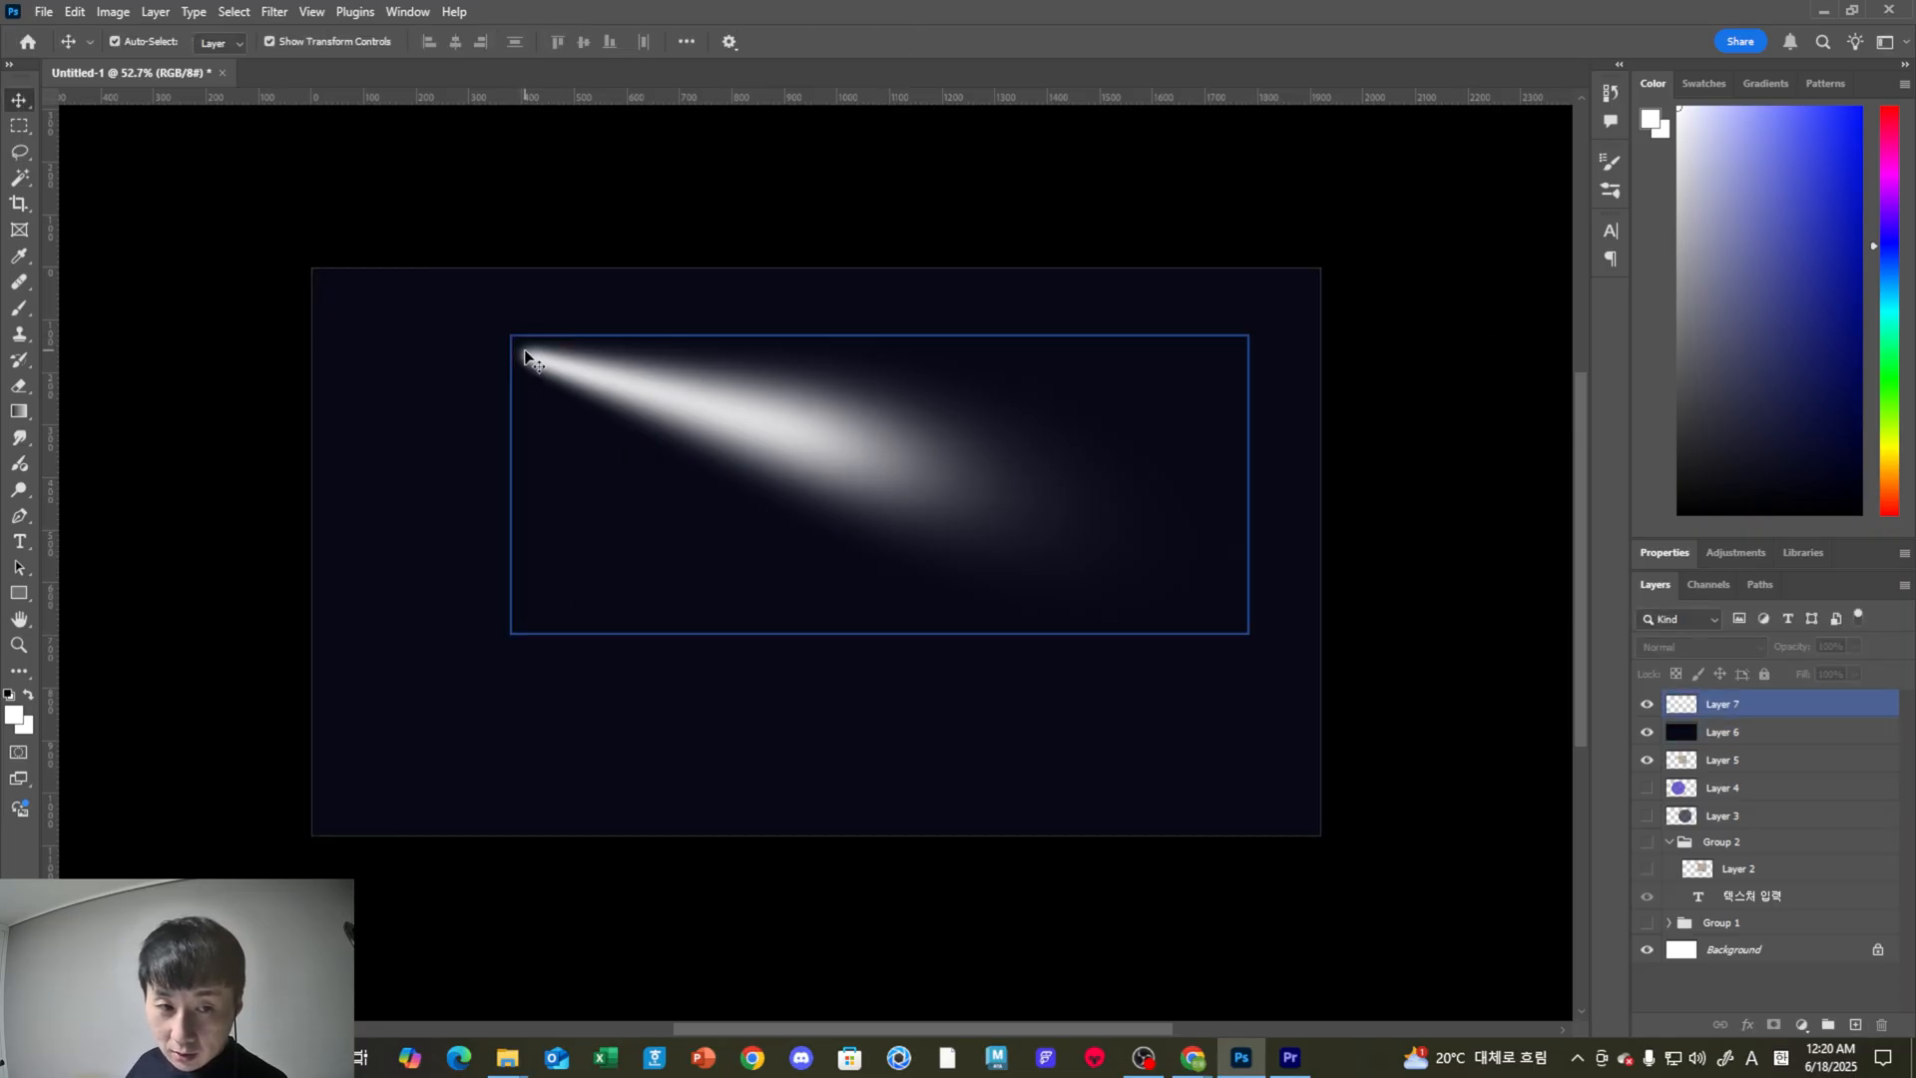
click(1116, 523)
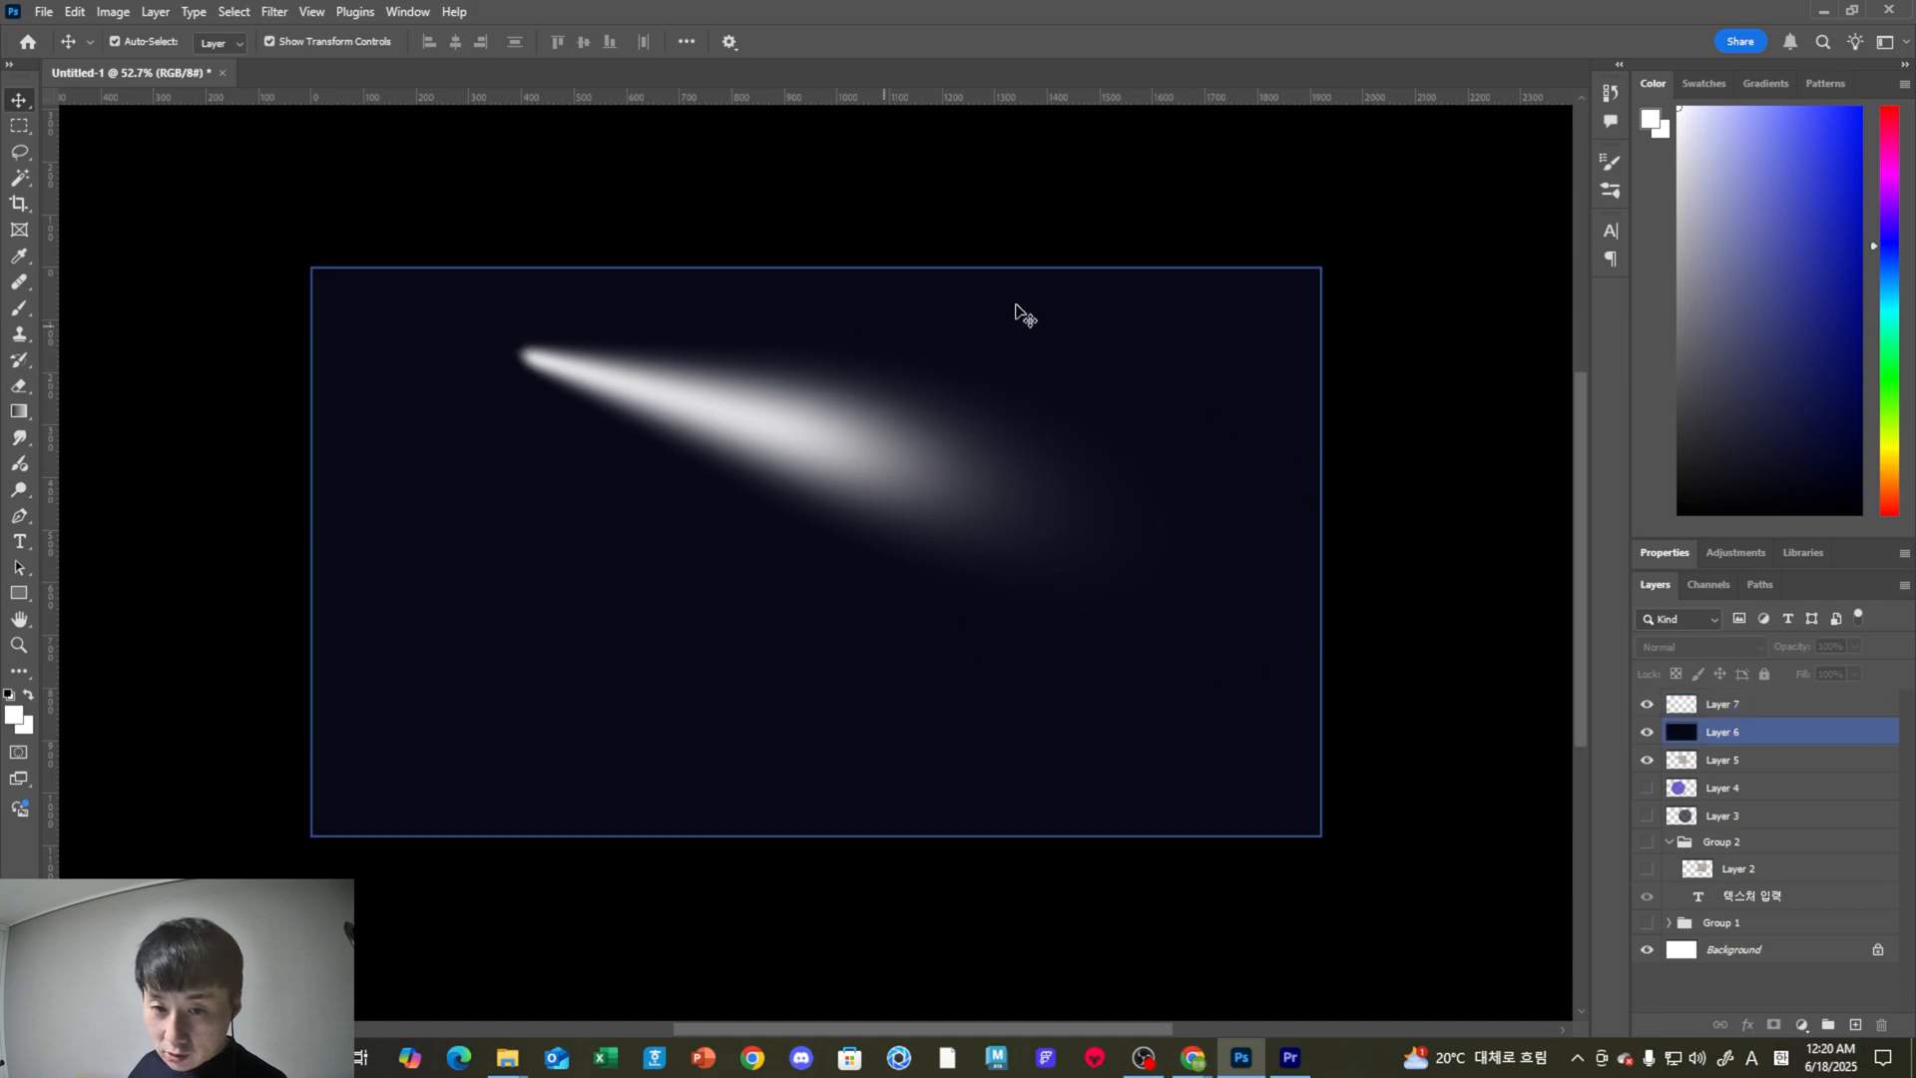
click(941, 527)
click(881, 521)
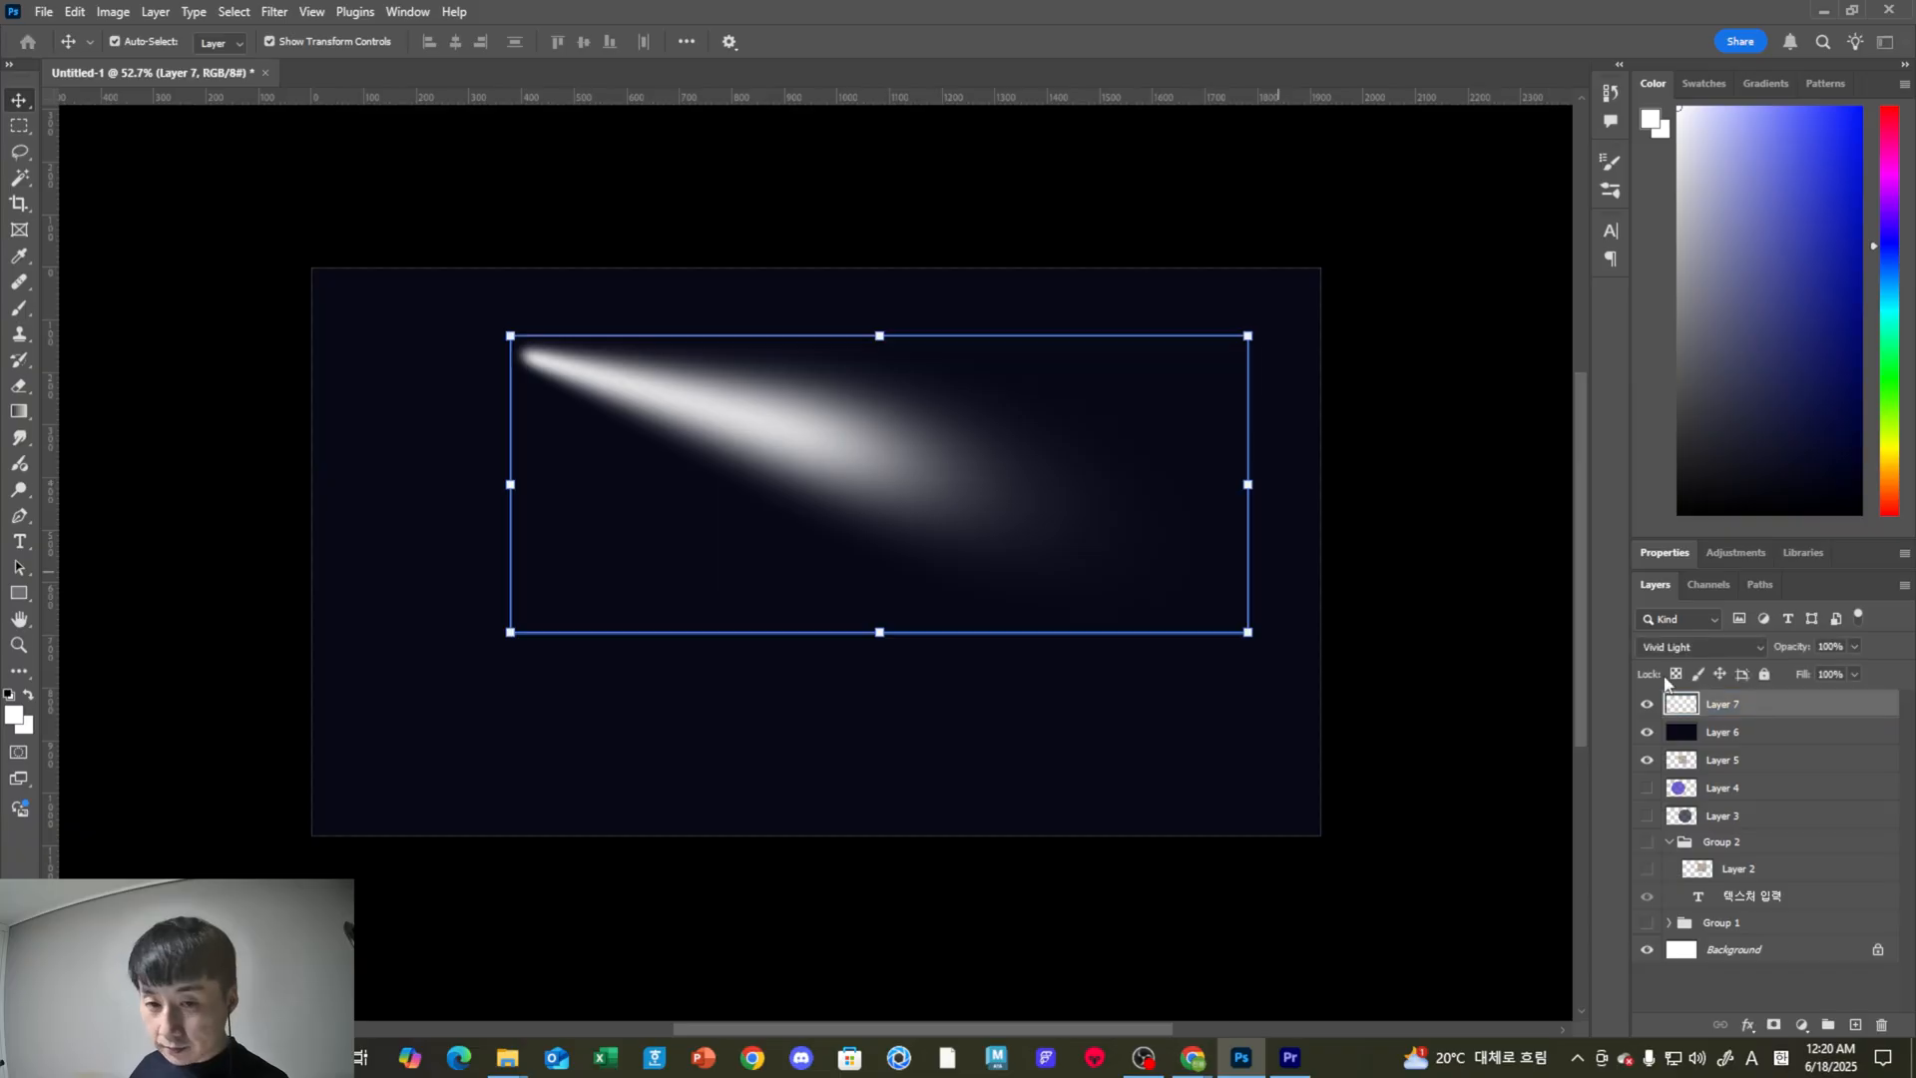
click(1854, 647)
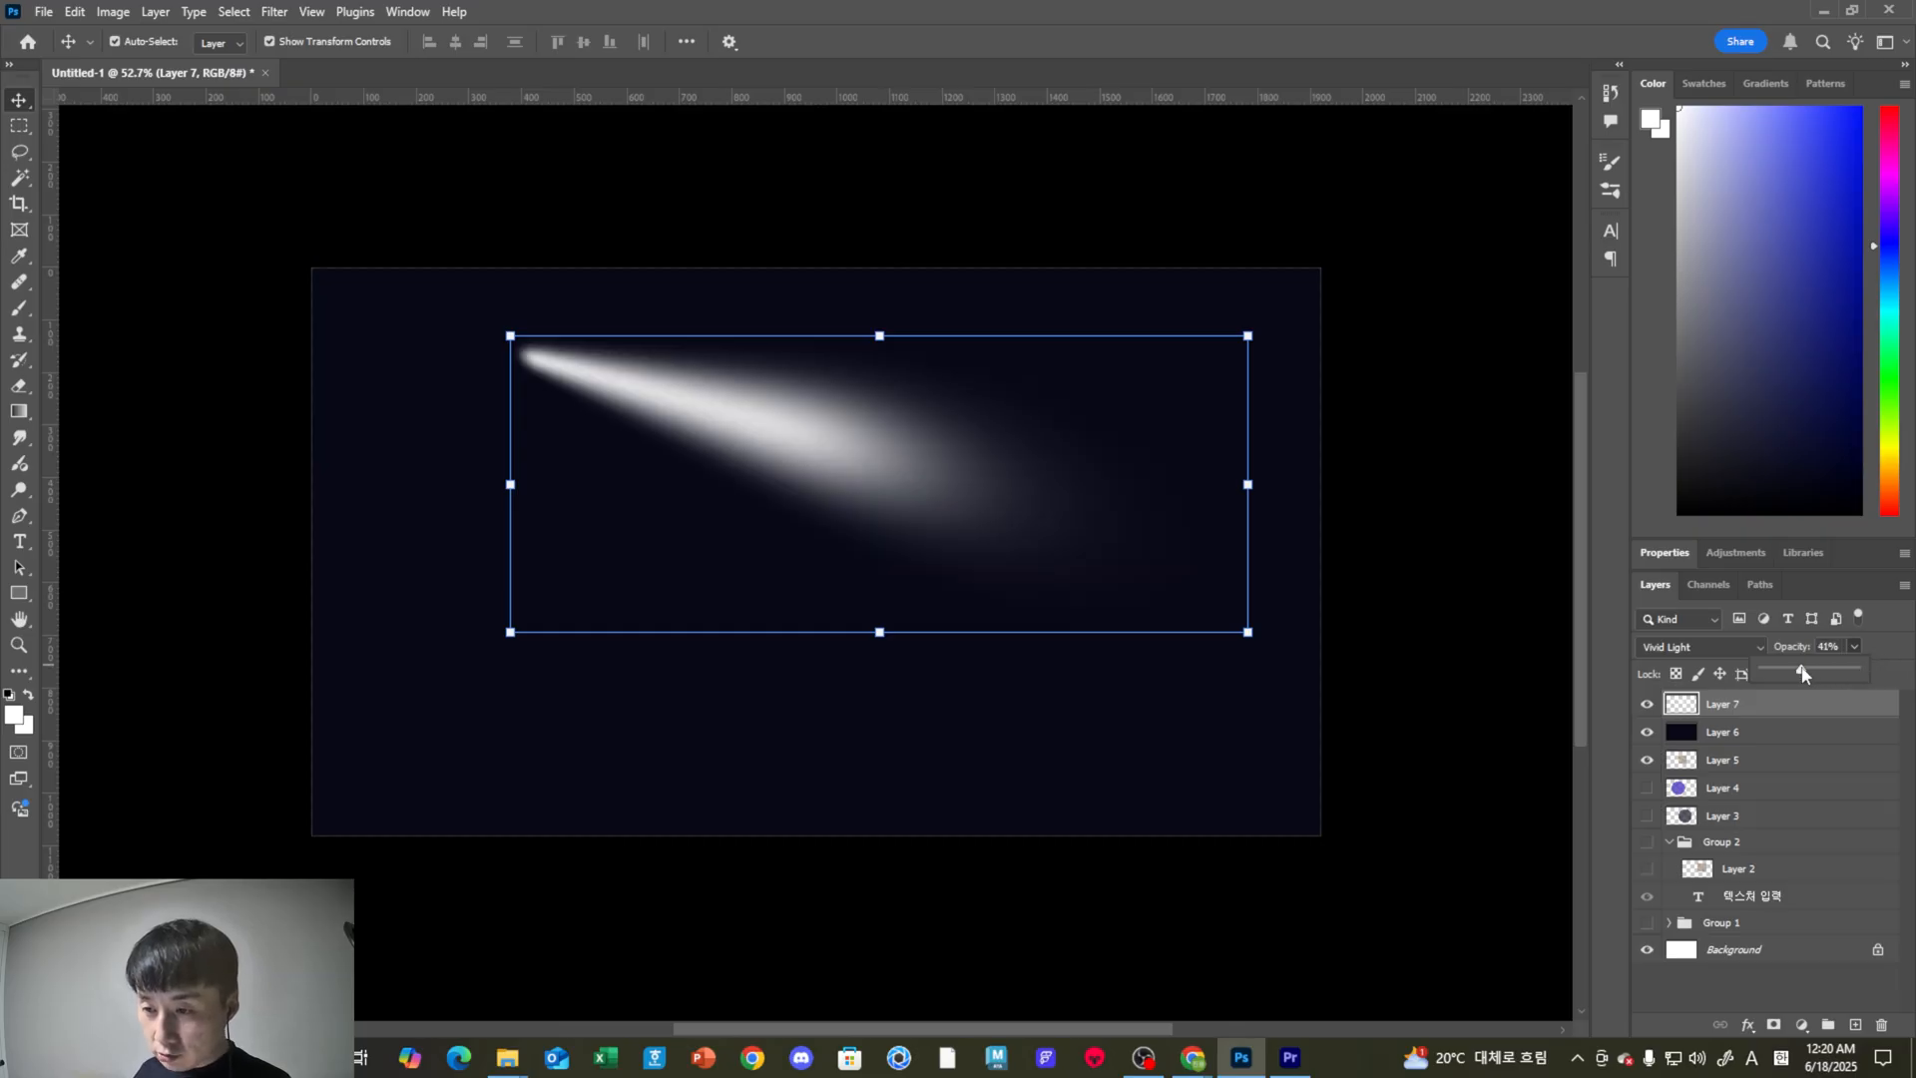
Duplicate the beam, mirror the copy horizontally and move it up so that it shines from the opposite side across the first beam.
drag(715, 393, 711, 477)
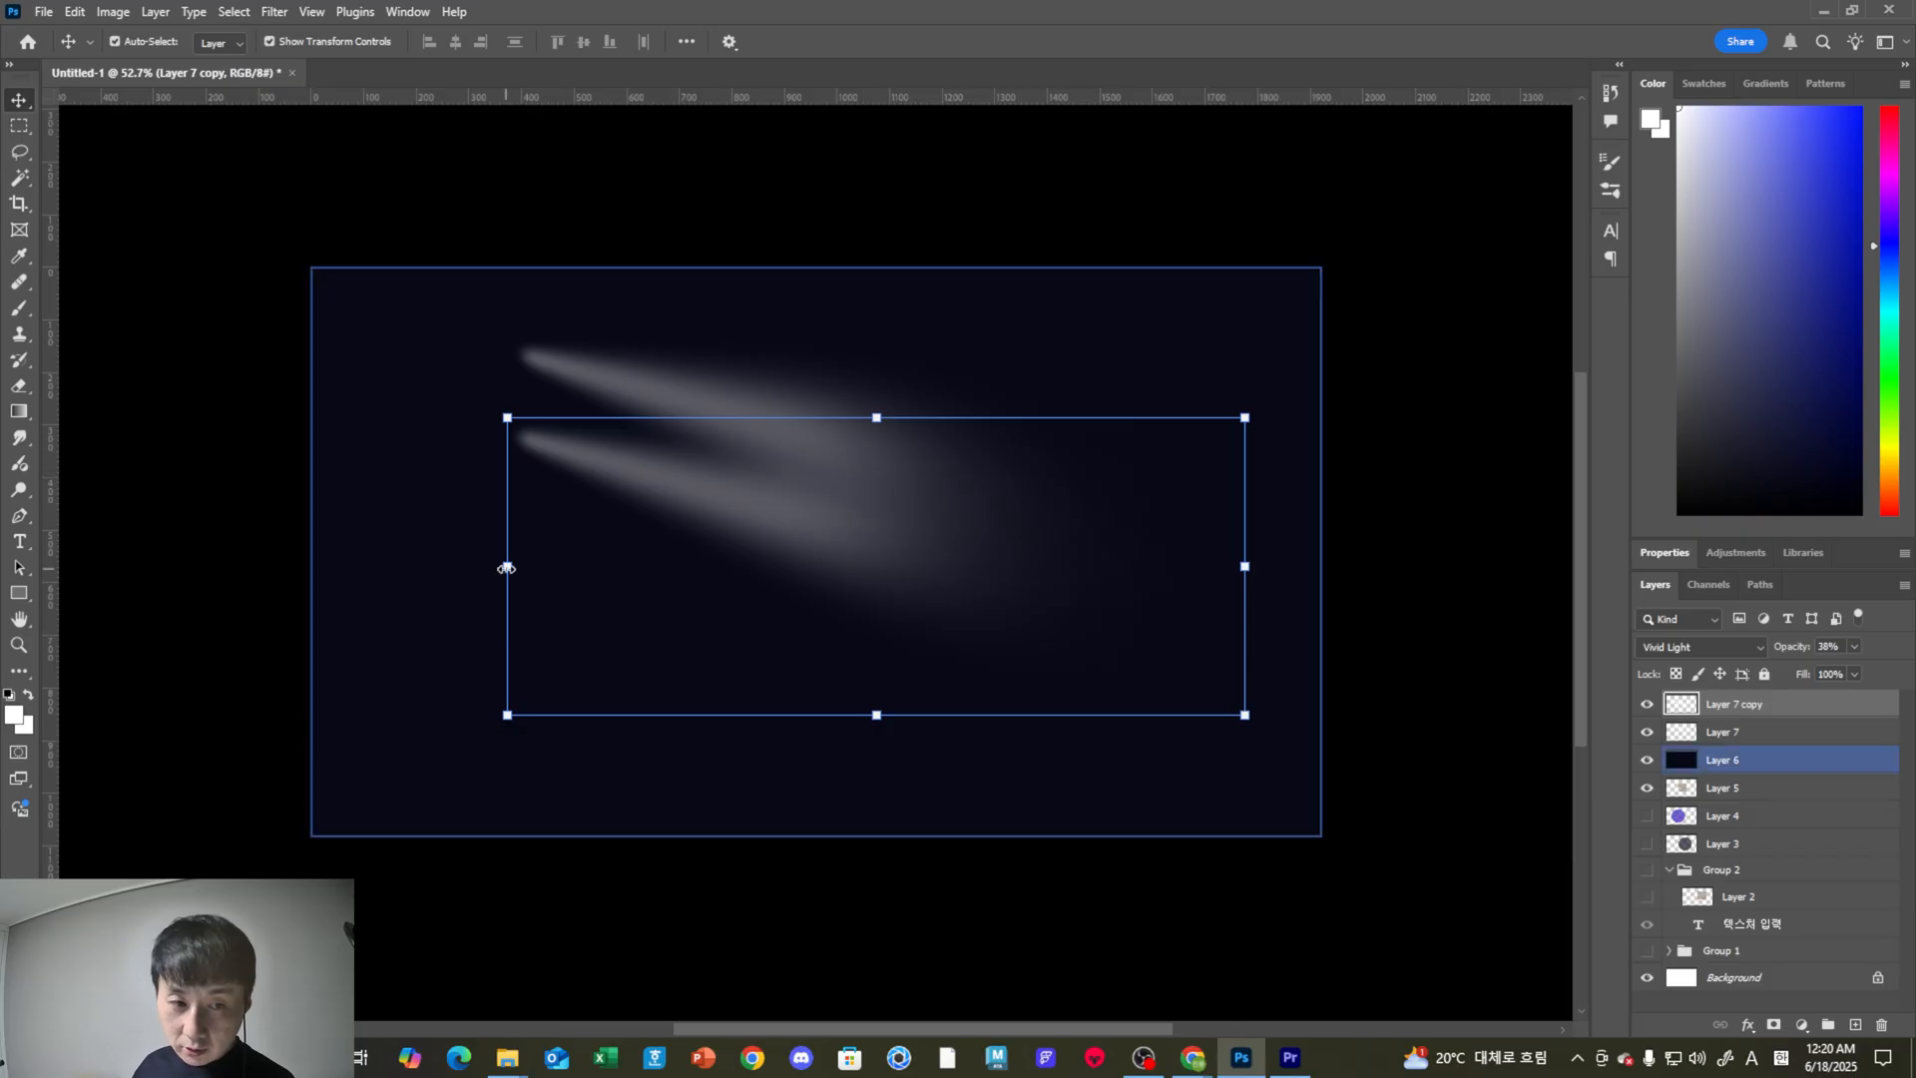
drag(507, 568, 537, 626)
drag(1044, 552, 864, 432)
key(Return)
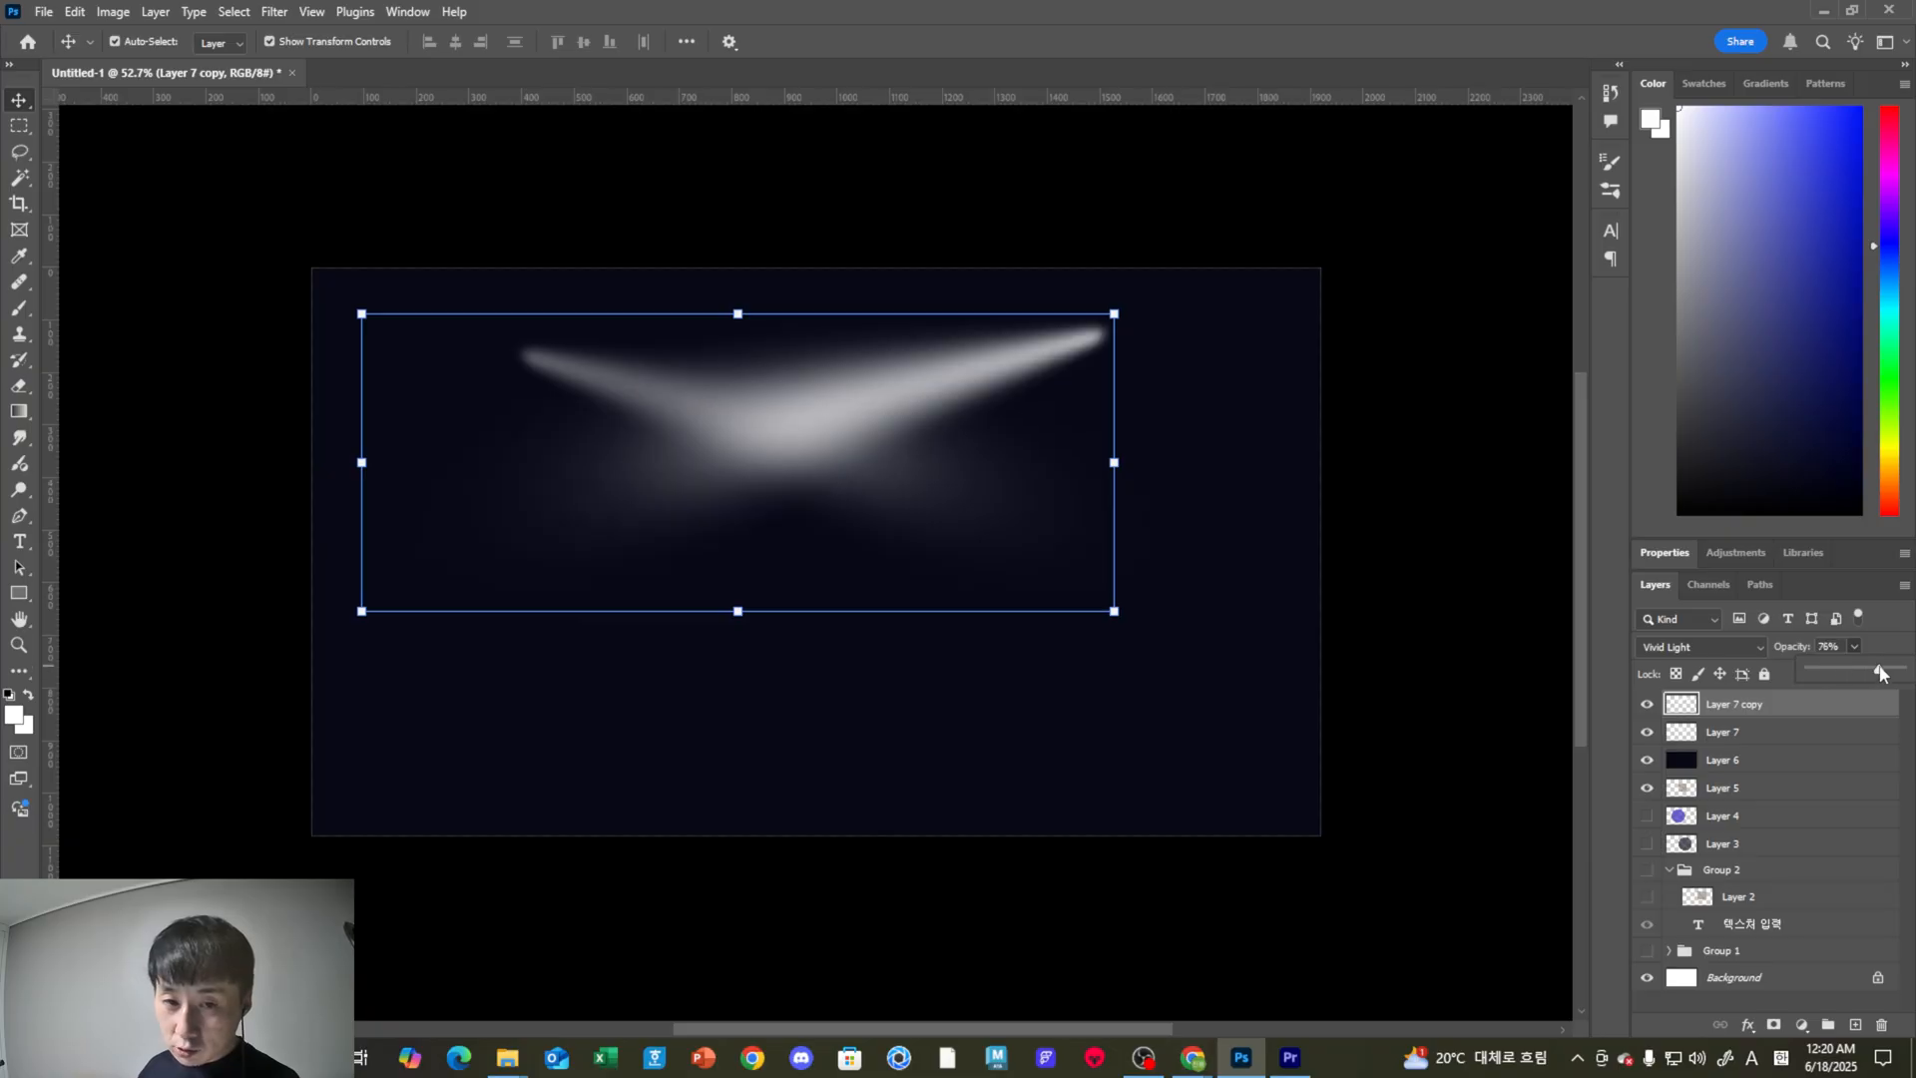
Shift the copied beam to the right, enlarge it toward the lower left and set its opacity to 46%.
drag(975, 394, 1215, 467)
drag(916, 700, 928, 855)
key(ctrl+z)
drag(539, 699, 343, 835)
key(Return)
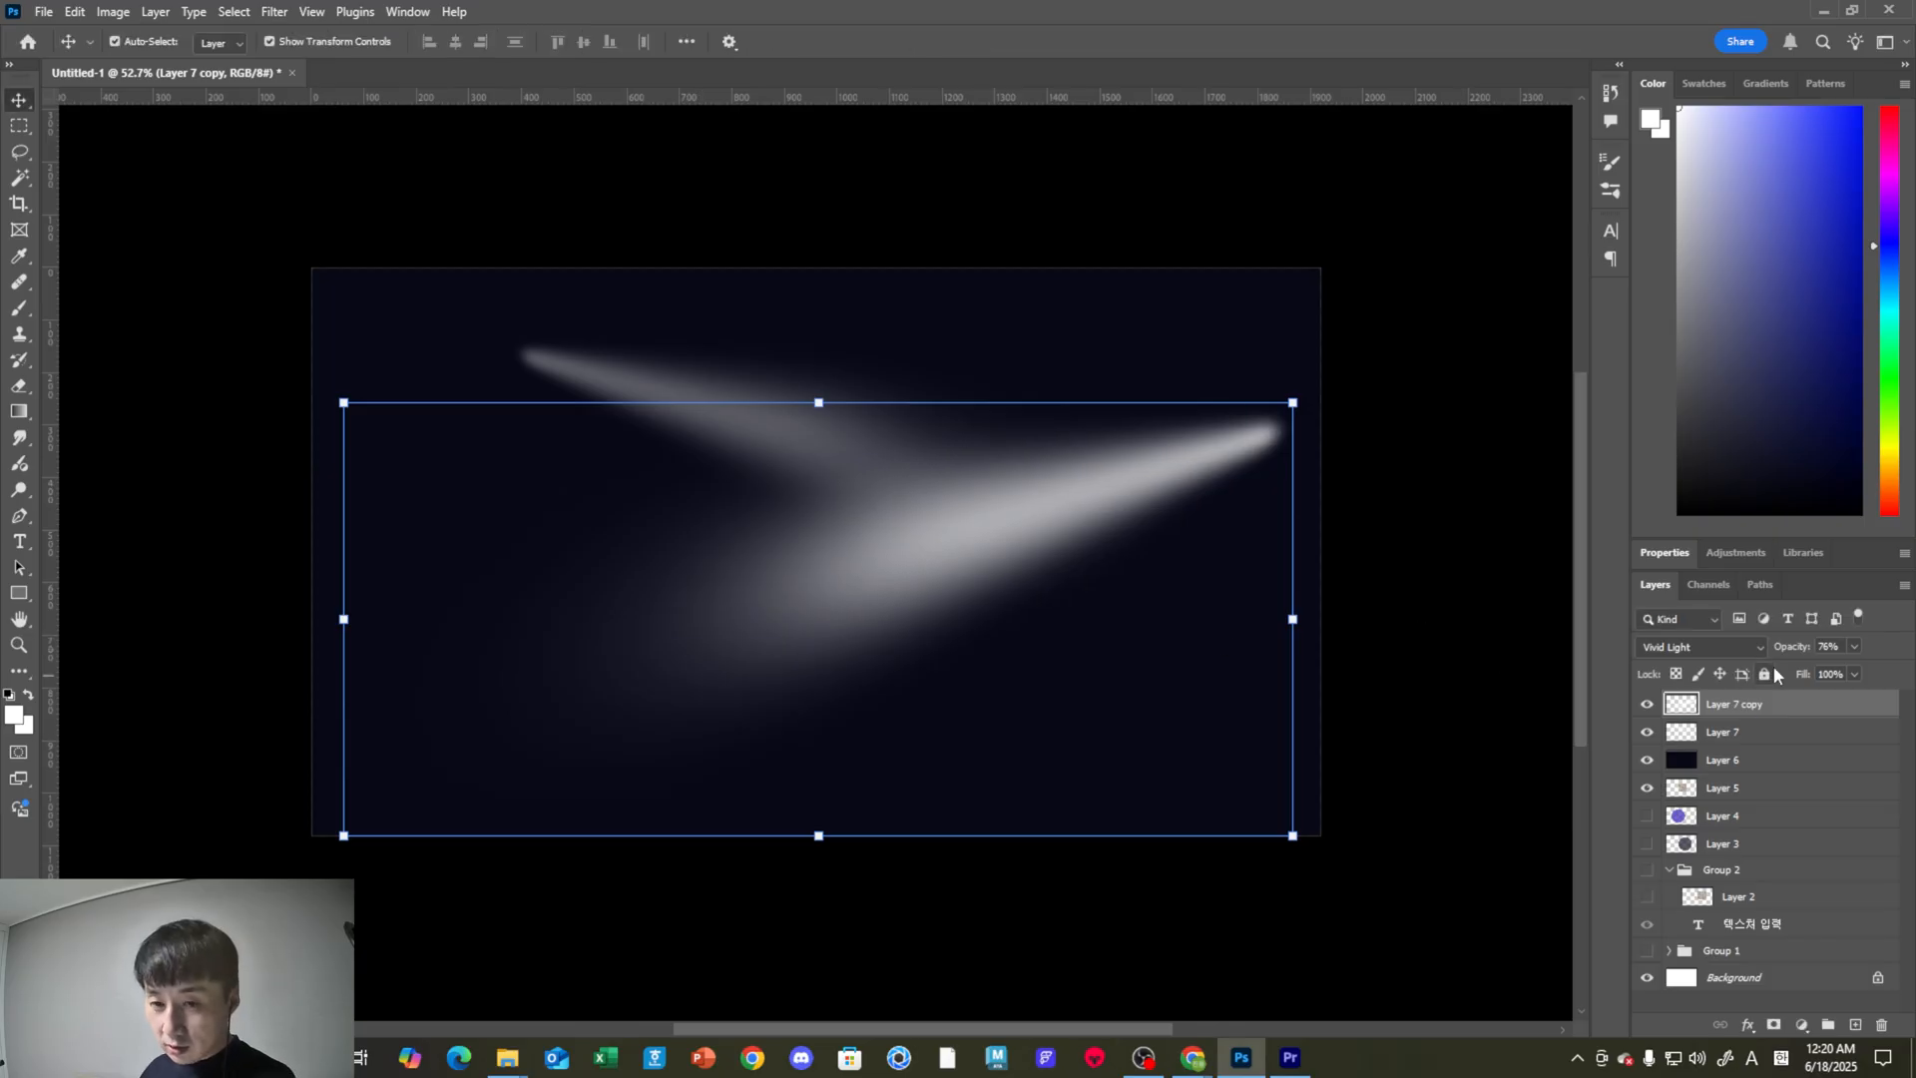
click(1854, 647)
drag(1854, 666, 1828, 675)
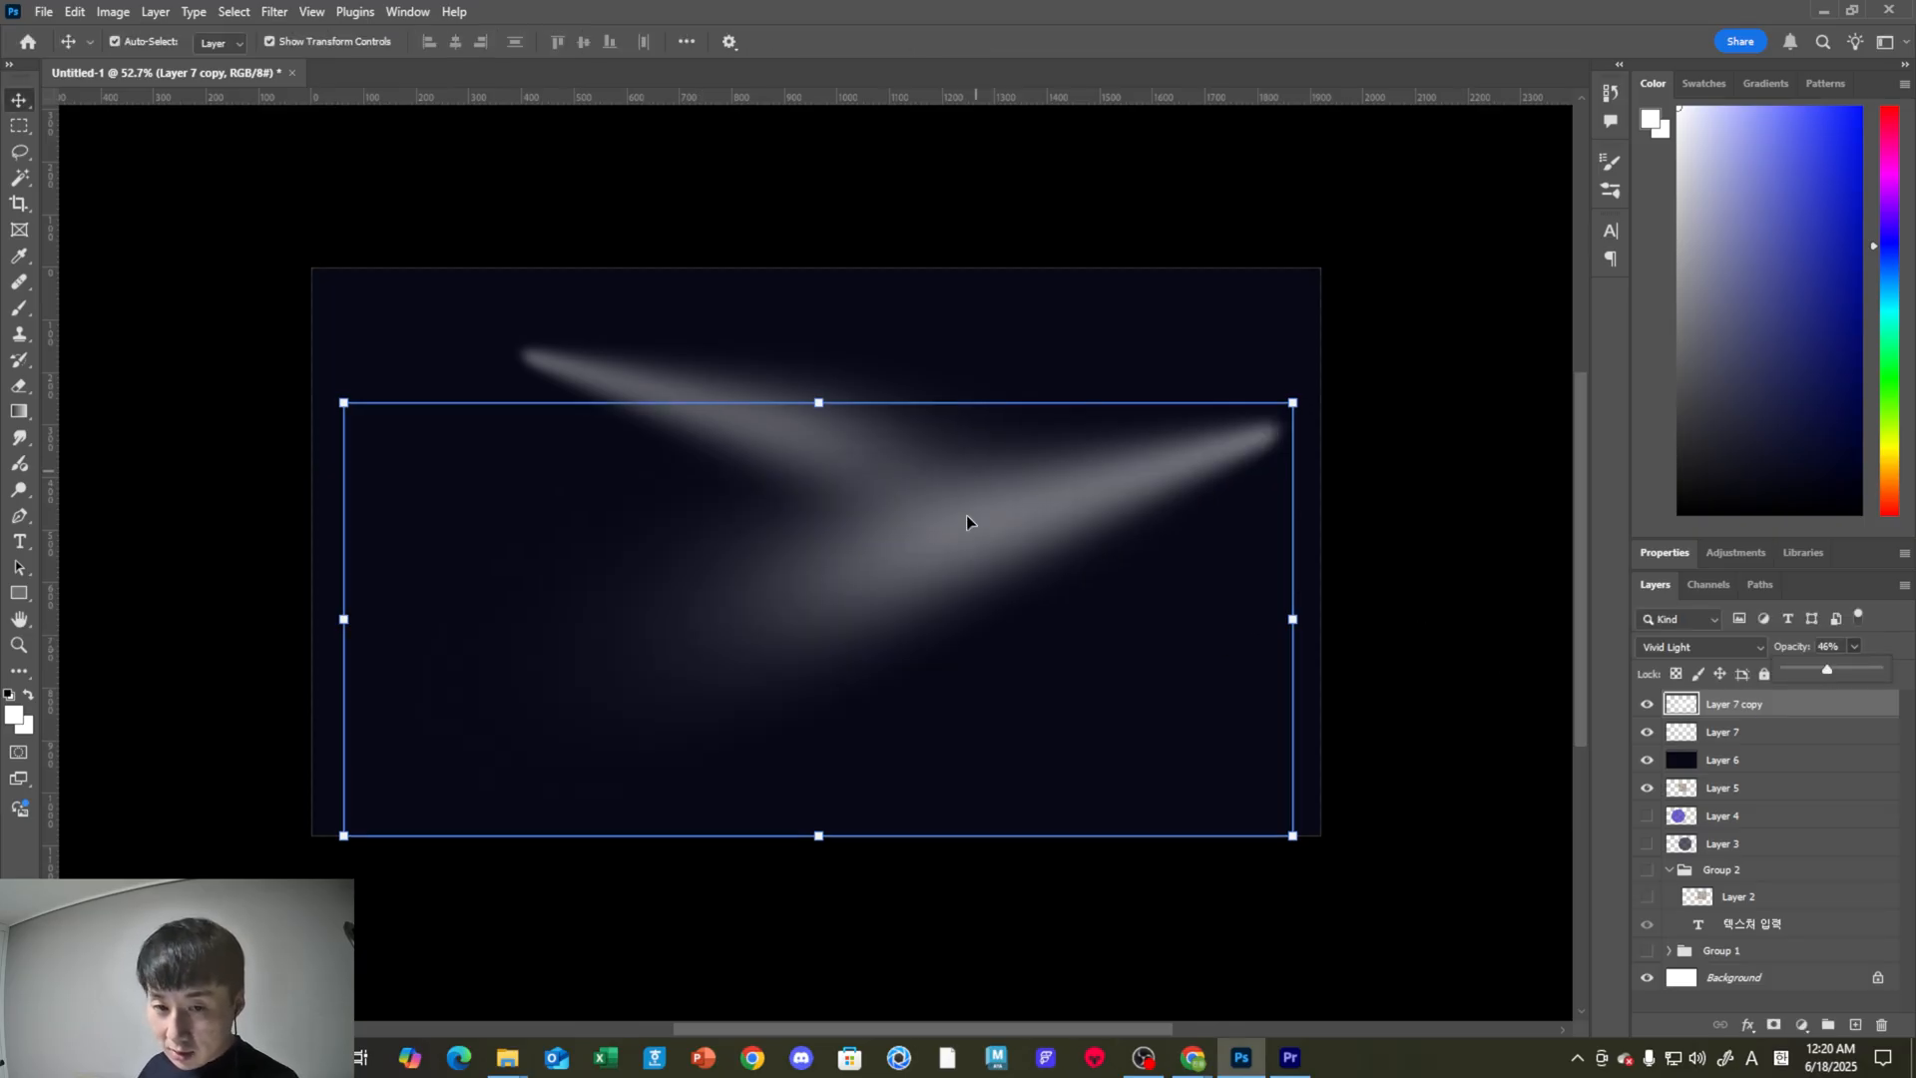
Move the mirrored beam up to cross the first one and examine the overlapping lights without a selection frame.
drag(966, 515, 952, 452)
scroll(952, 452, down, 2)
click(1310, 343)
scroll(1091, 432, up, 2)
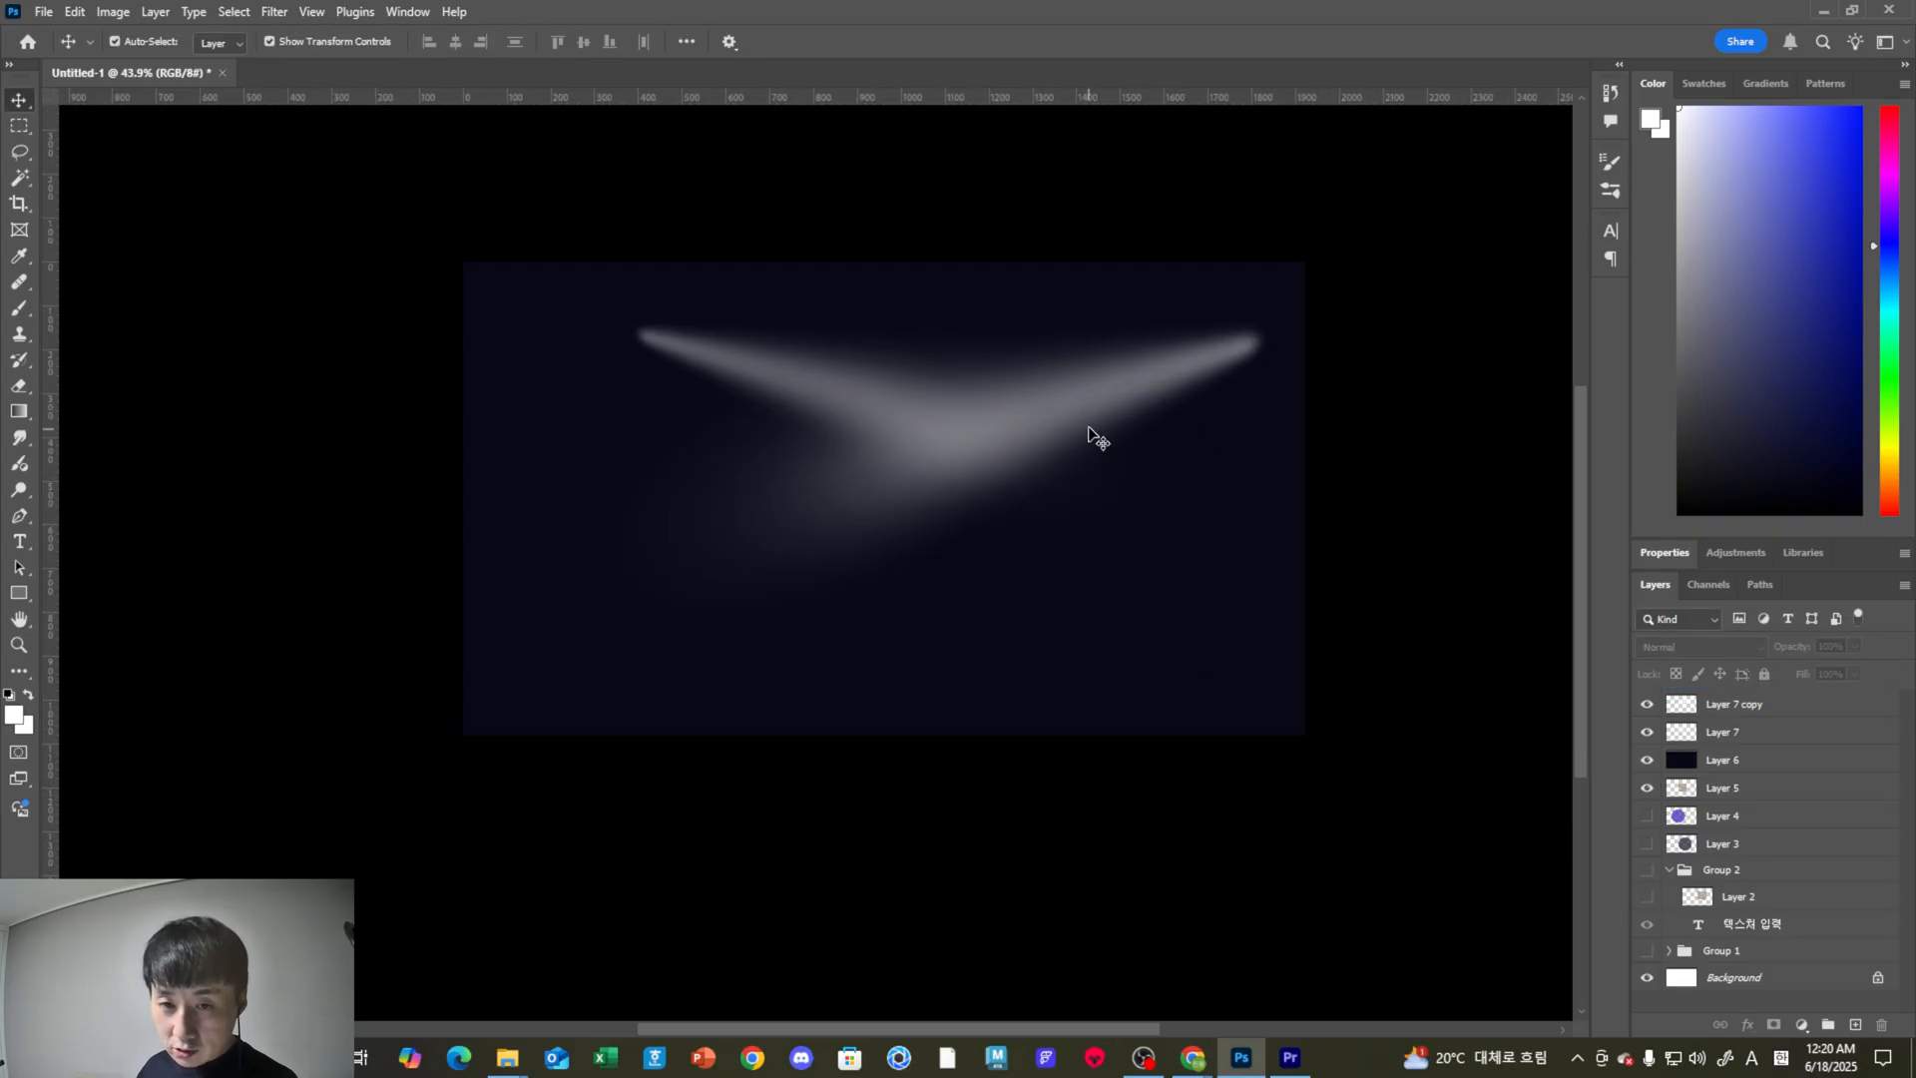
click(971, 552)
scroll(932, 590, up, 1)
scroll(836, 732, up, 1)
drag(863, 653, 936, 599)
click(1509, 408)
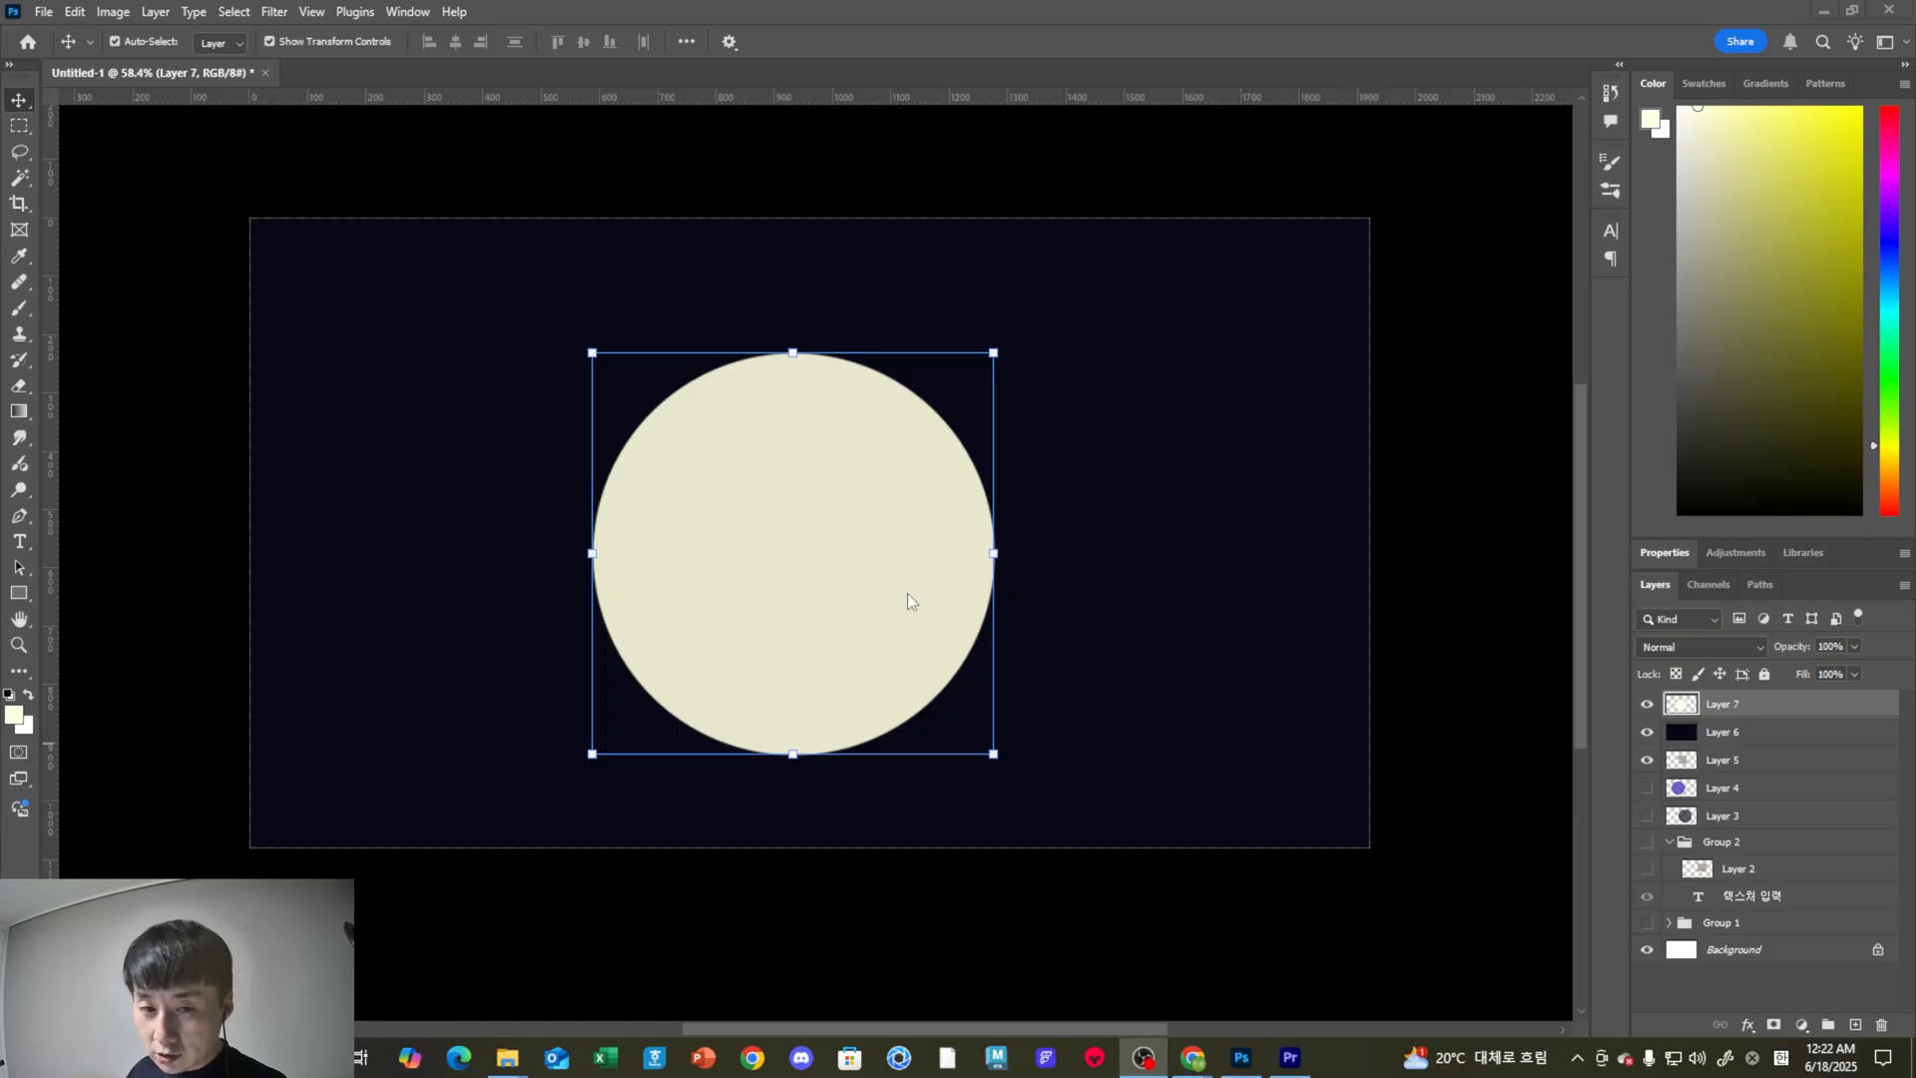
Add a new empty layer between the dark background and the cream circle.
click(1719, 733)
shift+click(1718, 709)
click(1855, 1025)
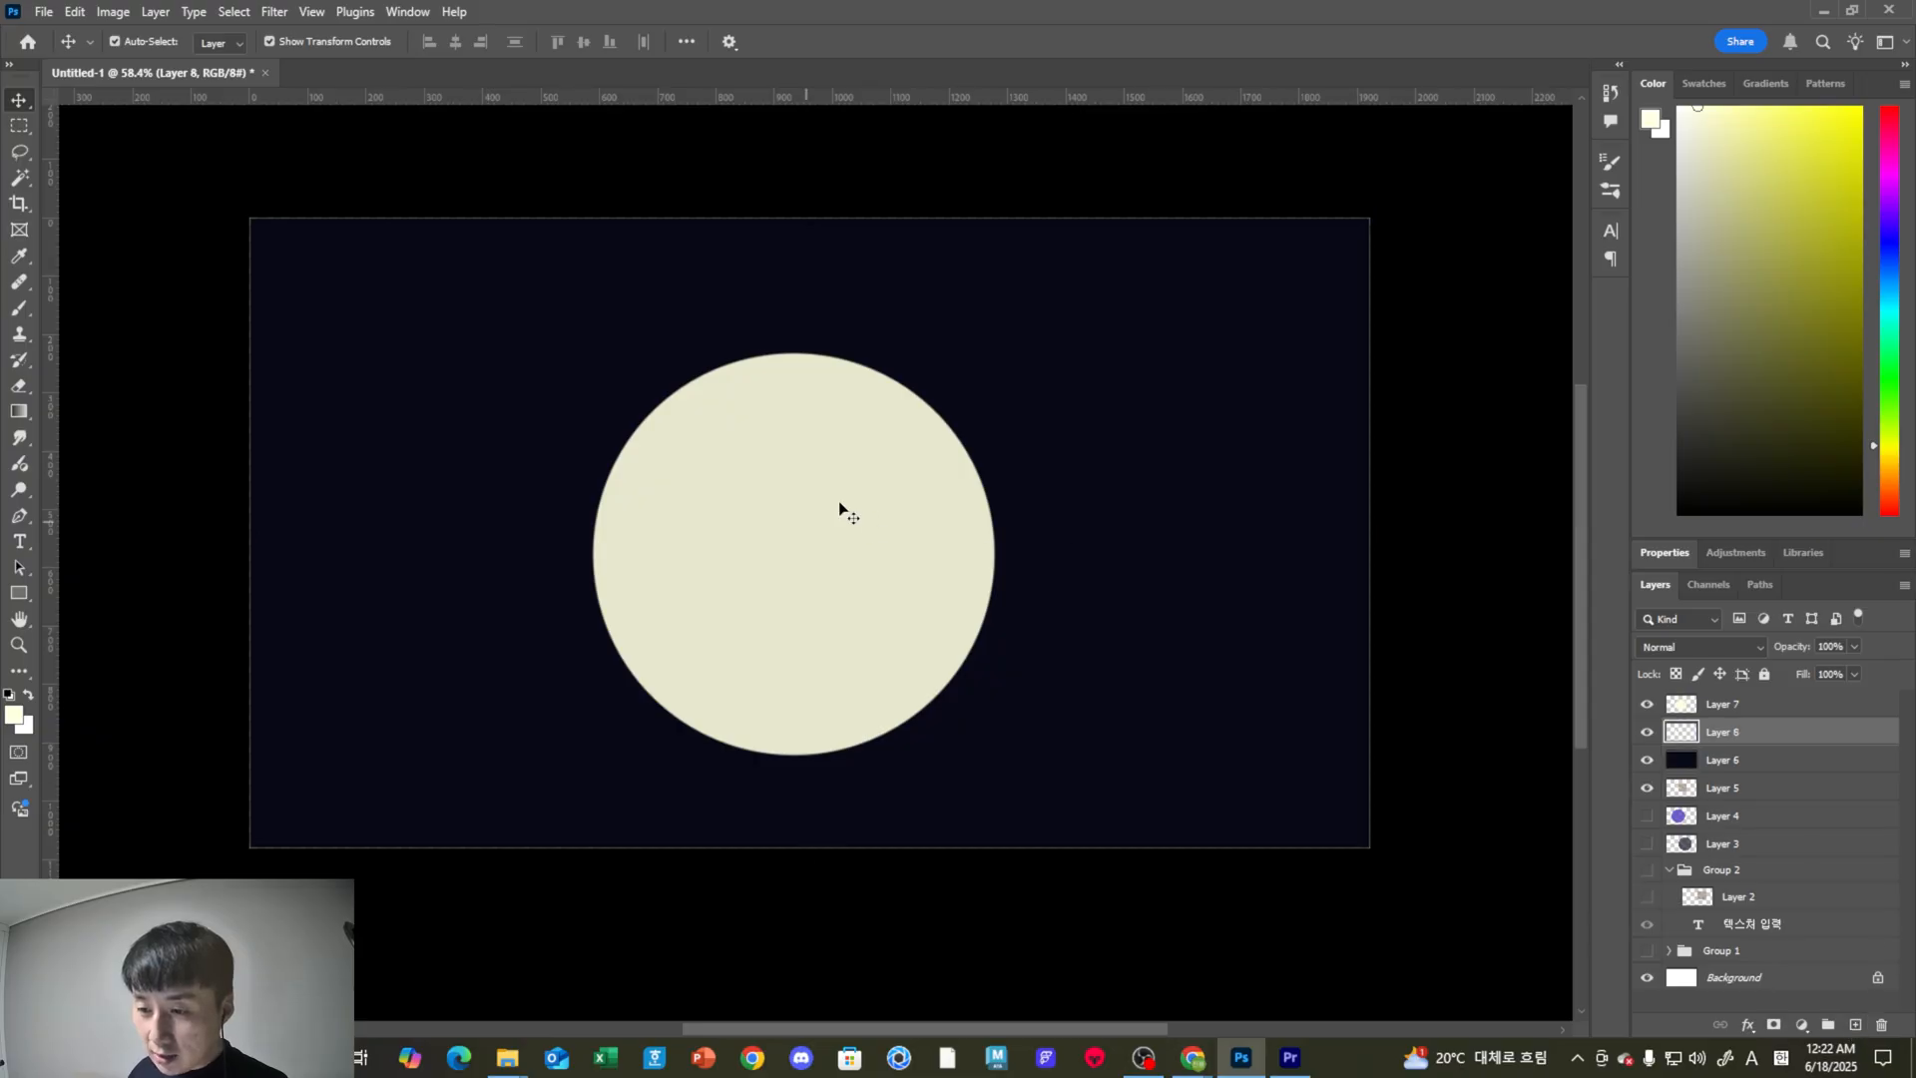
Choose the Soft Round brush at 900 px and stamp a cream glow twice, centred behind the circle.
key(b)
right_click(855, 493)
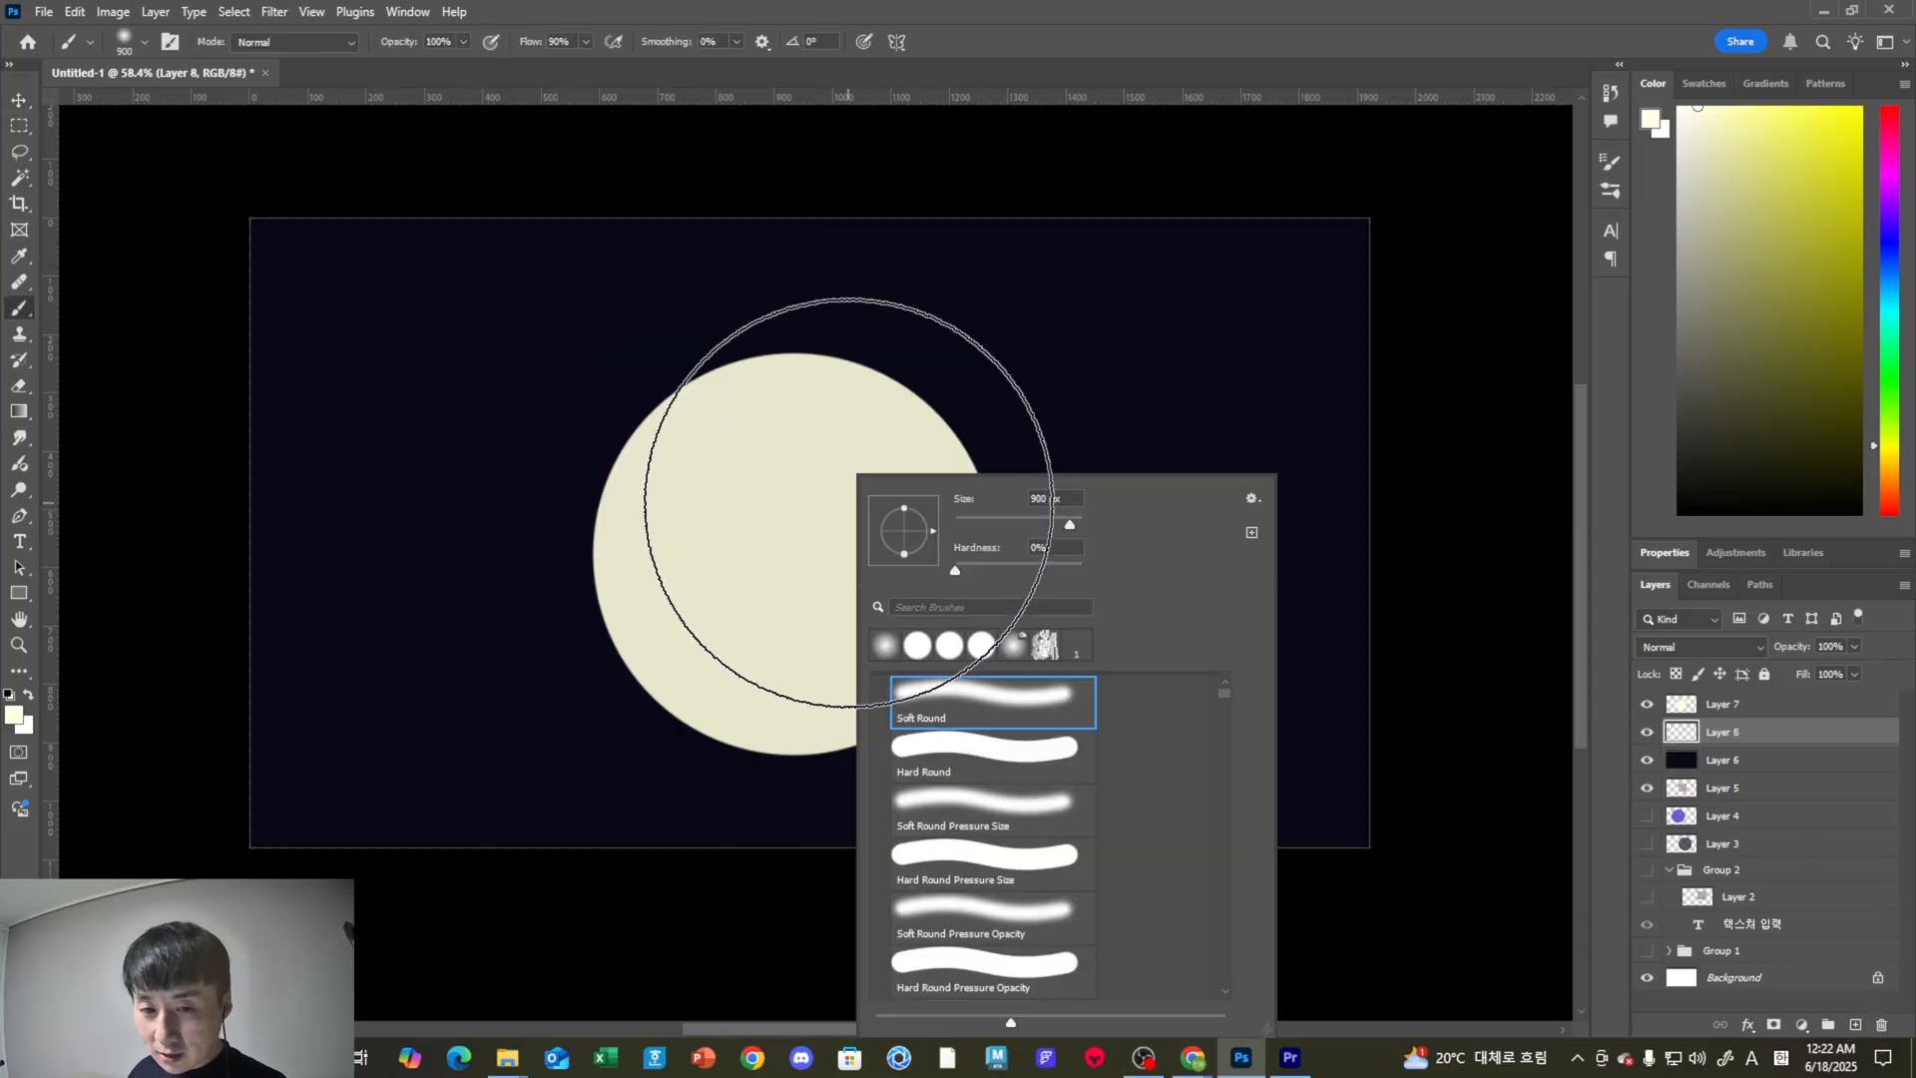
click(990, 700)
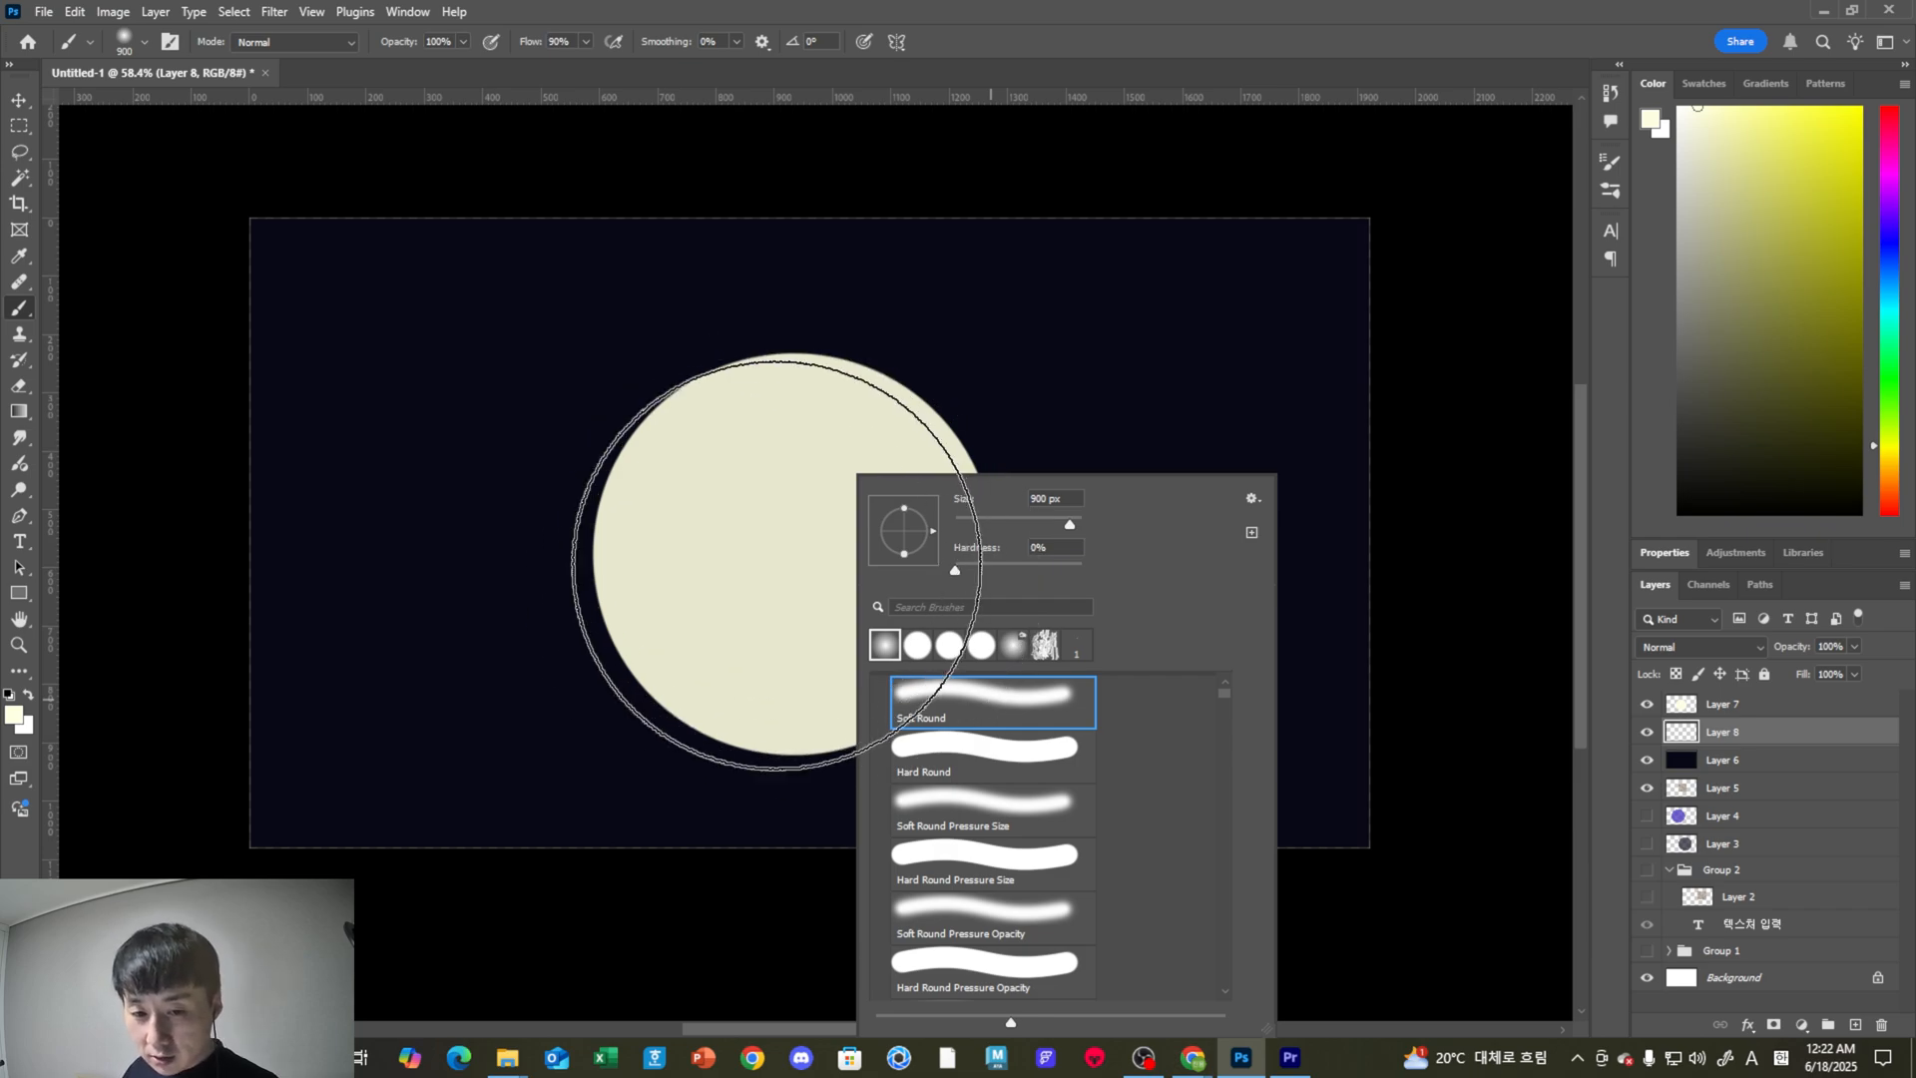
click(809, 589)
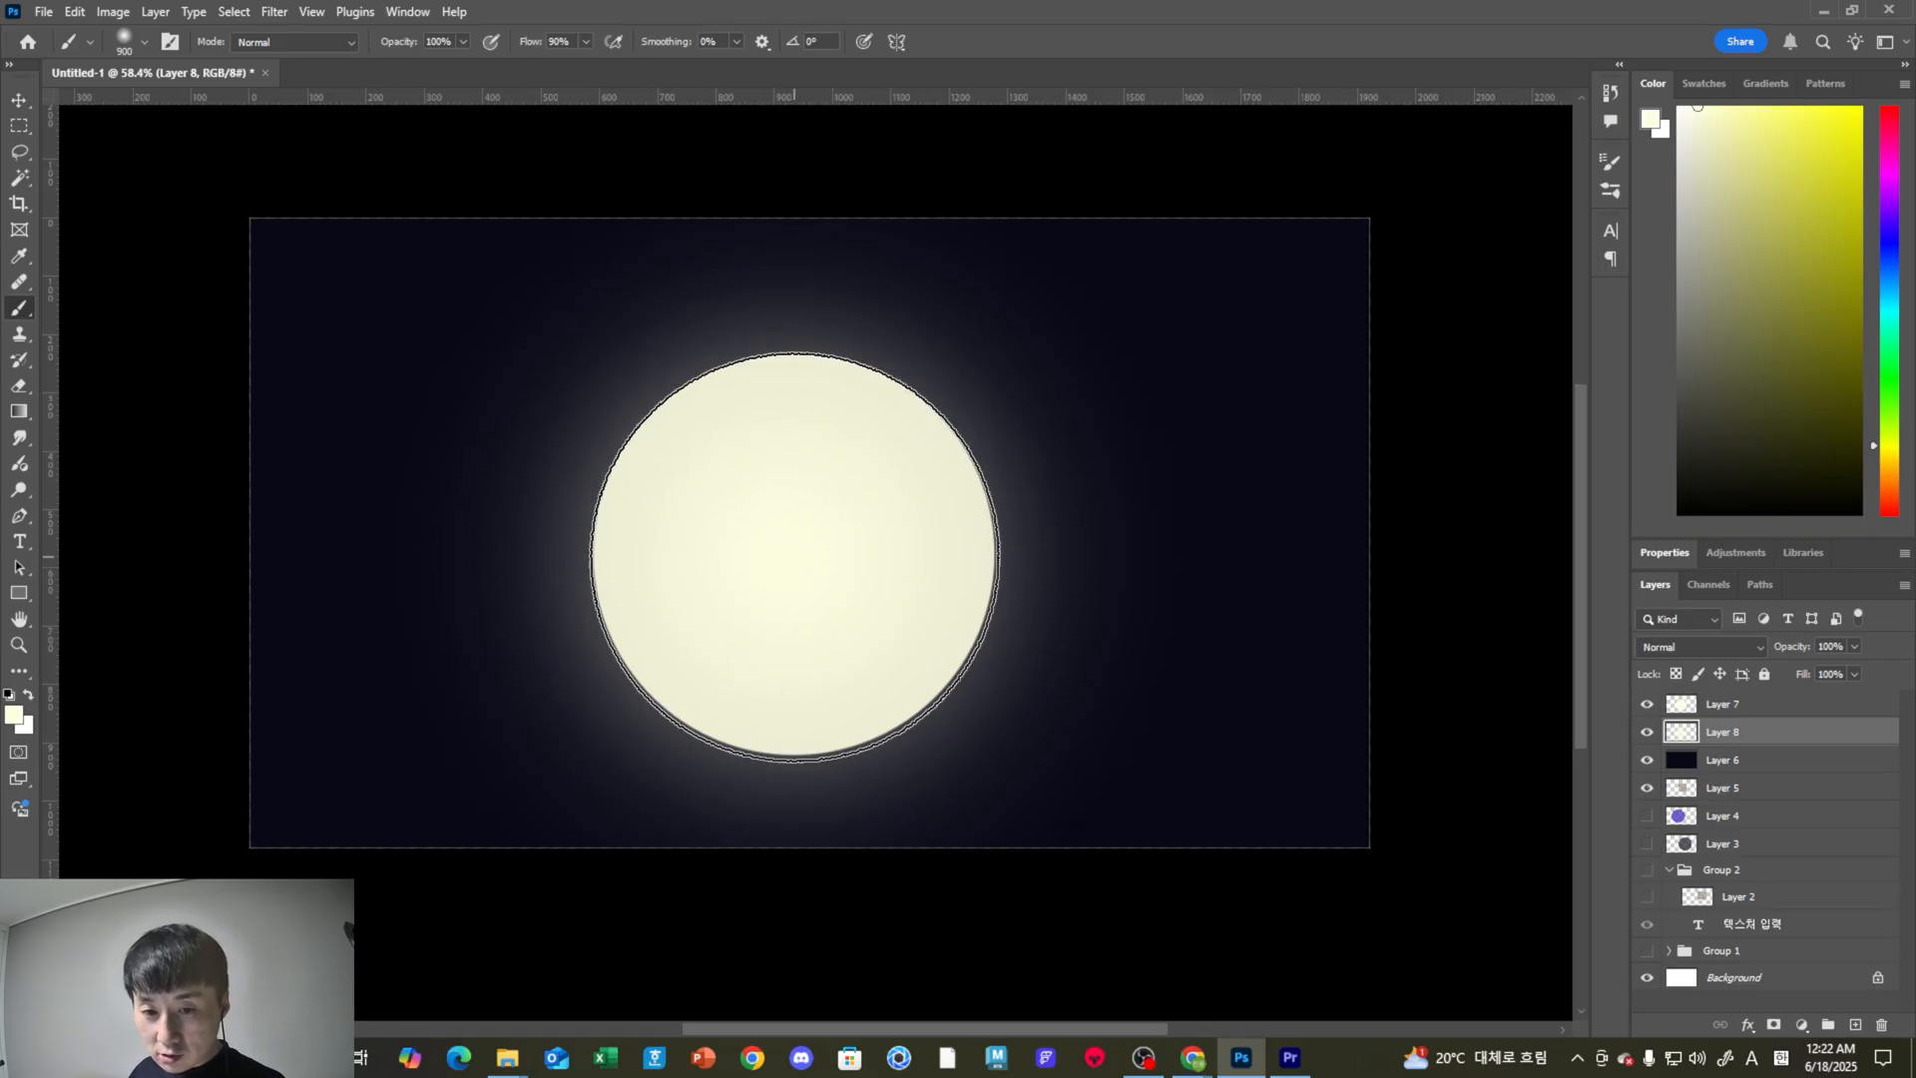
click(795, 556)
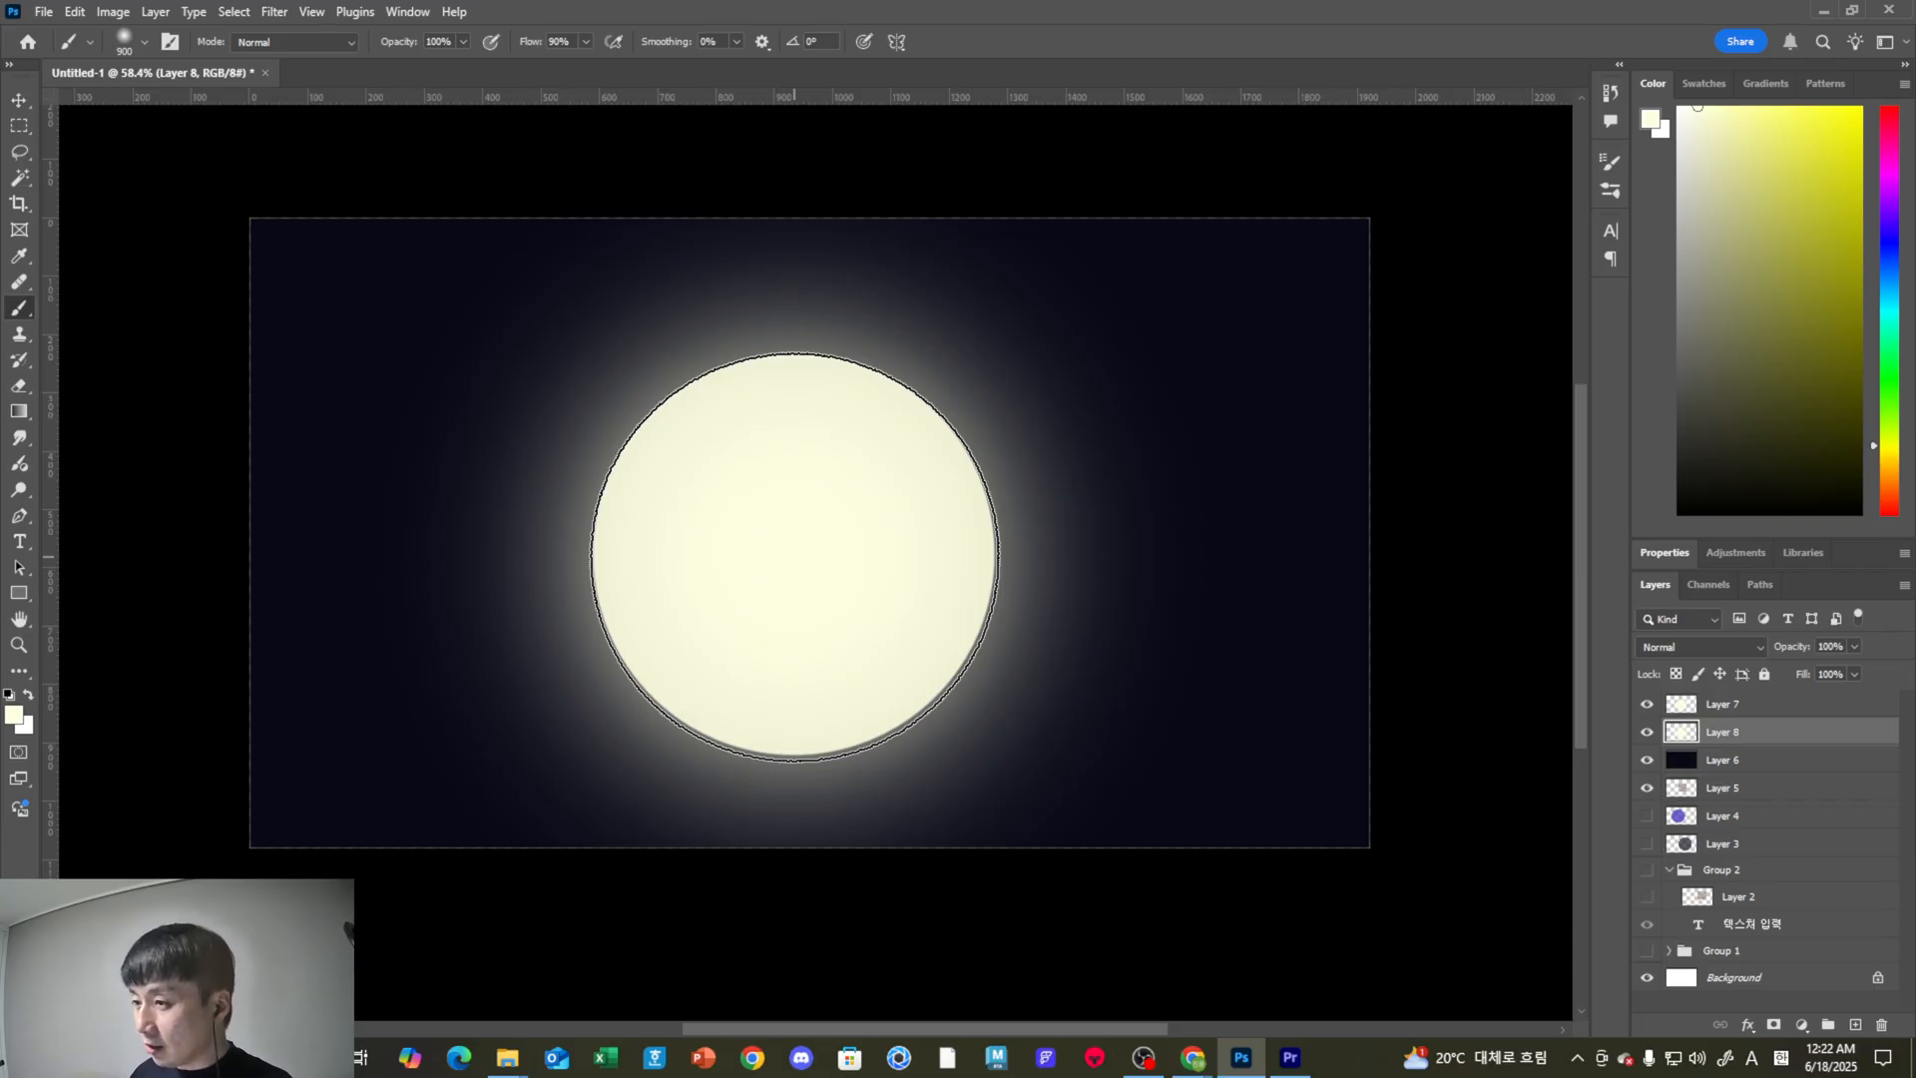
Vary the glow layer's opacity down and back up to compare the strength of the glow.
key(ctrl+d)
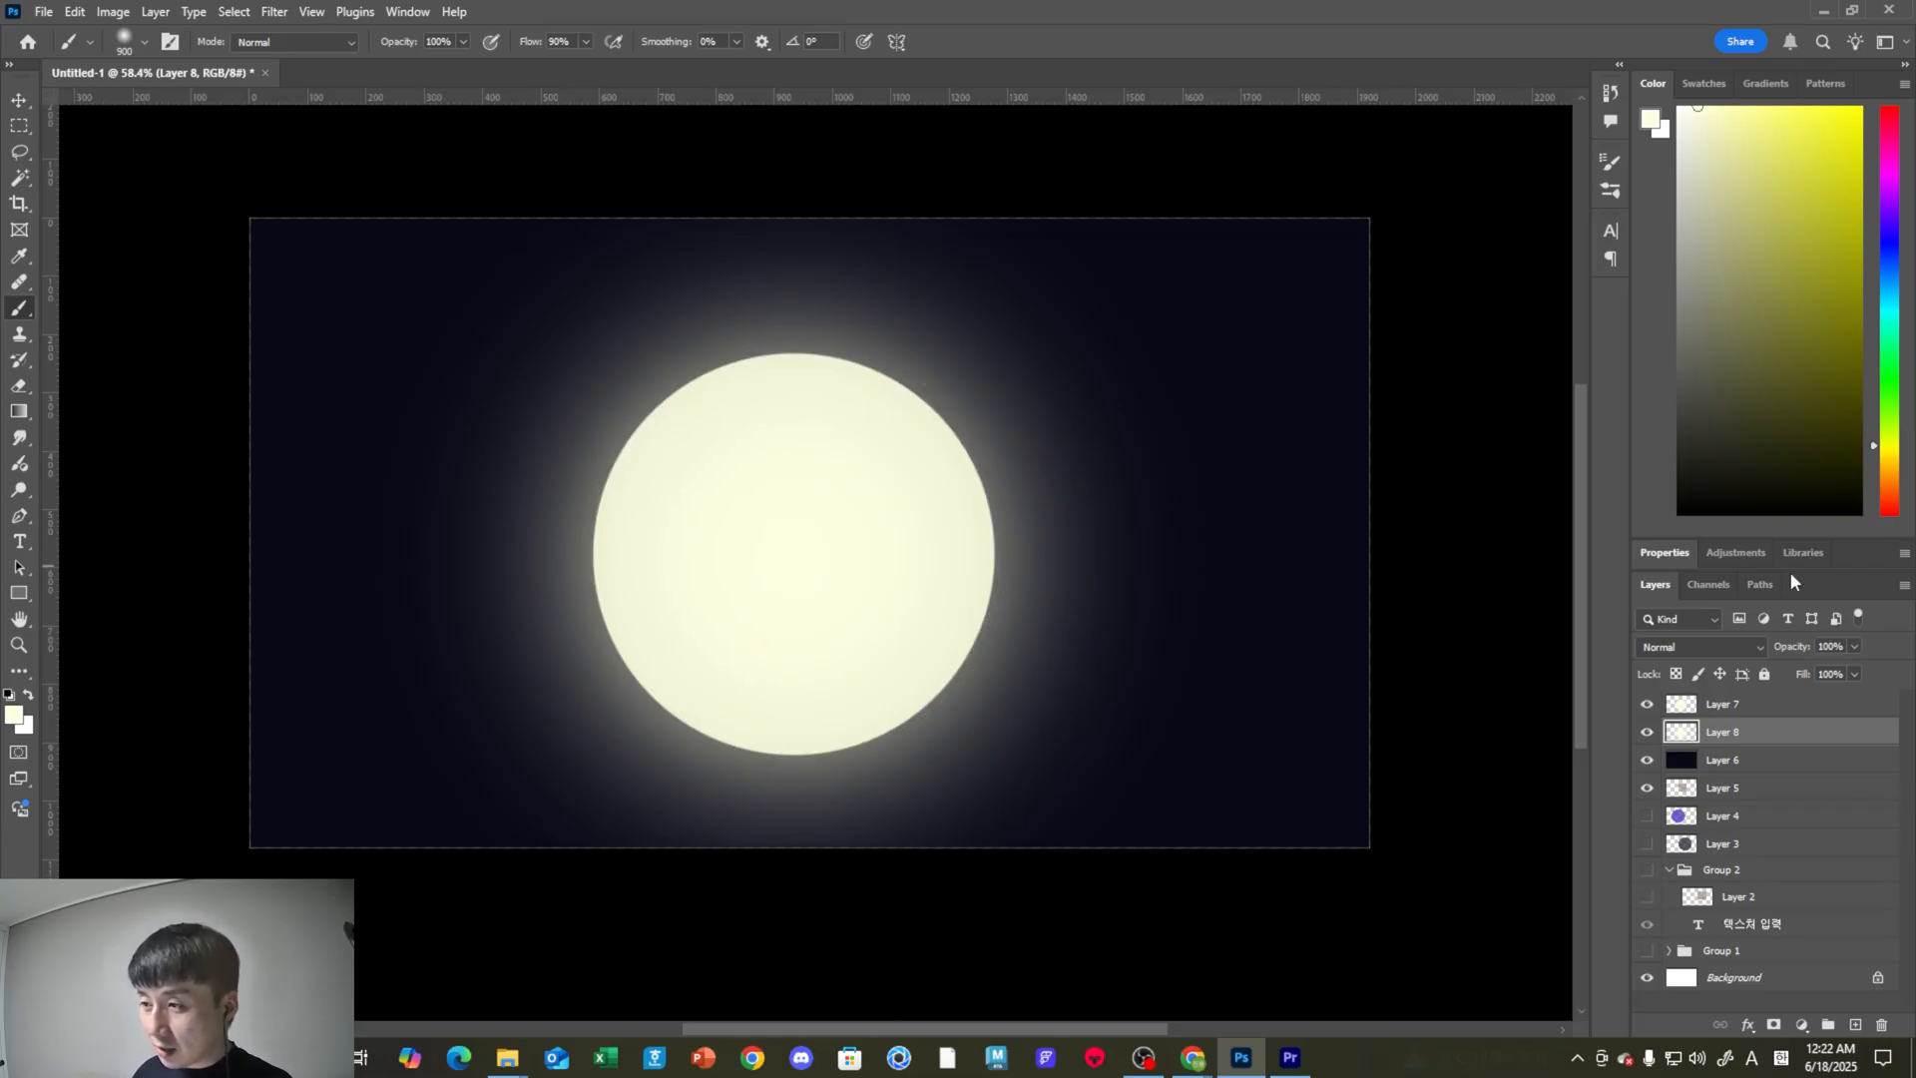
click(1854, 647)
drag(1790, 679, 1856, 674)
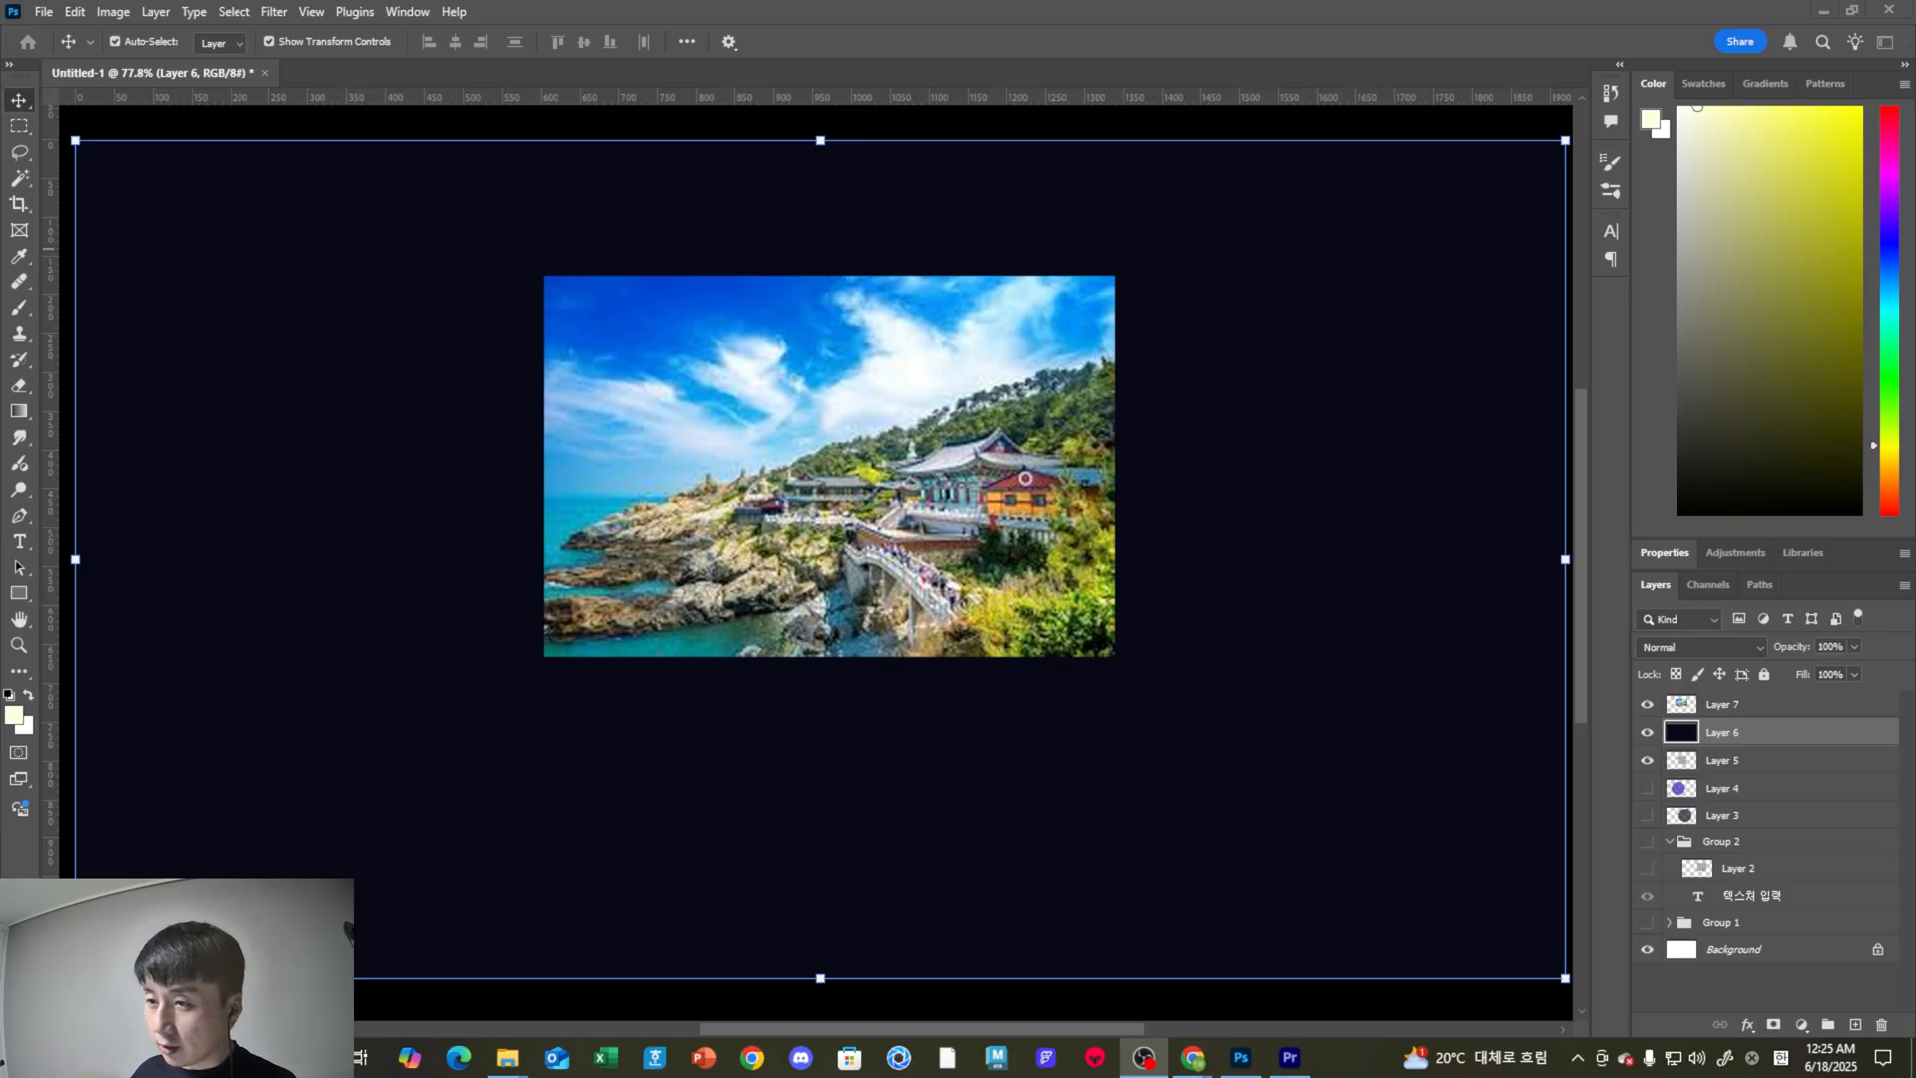
Select the temple photo and move it to the canvas's upper-left area.
click(1359, 483)
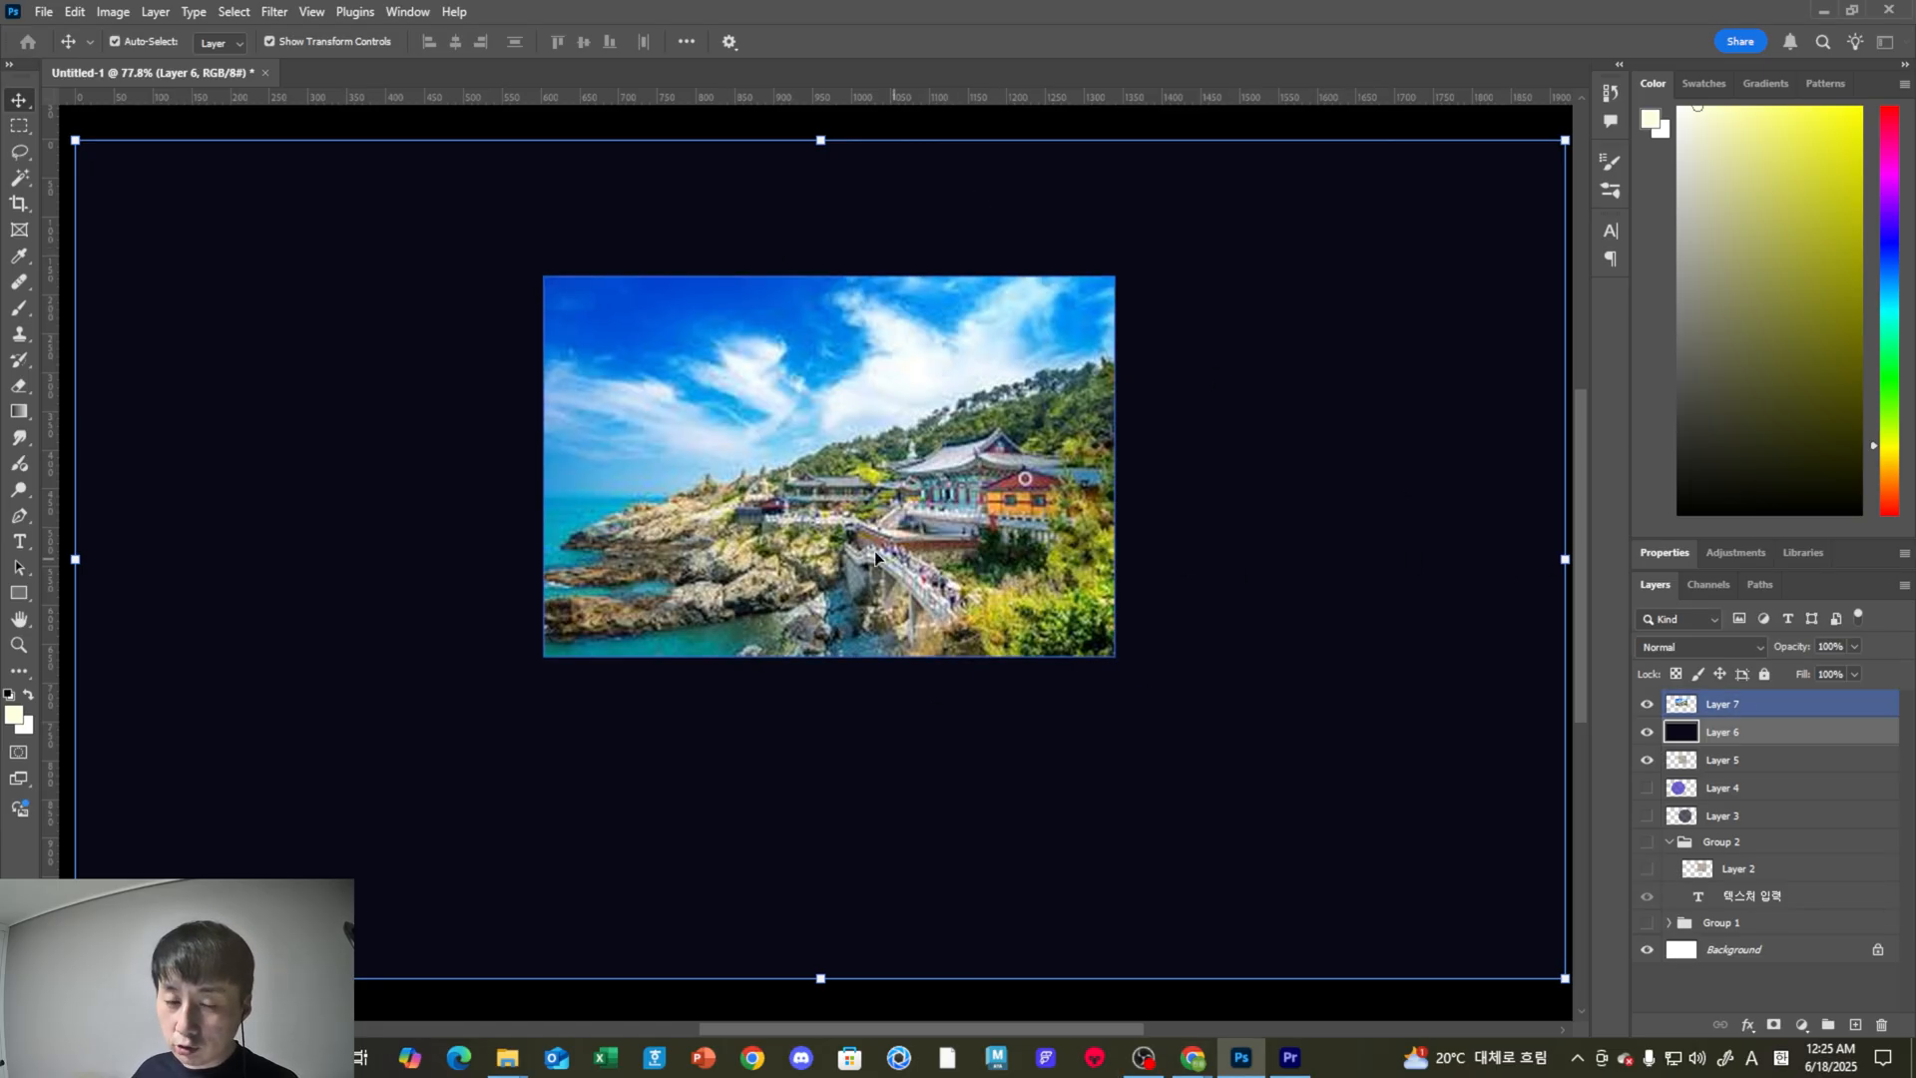
click(854, 468)
drag(856, 468, 528, 412)
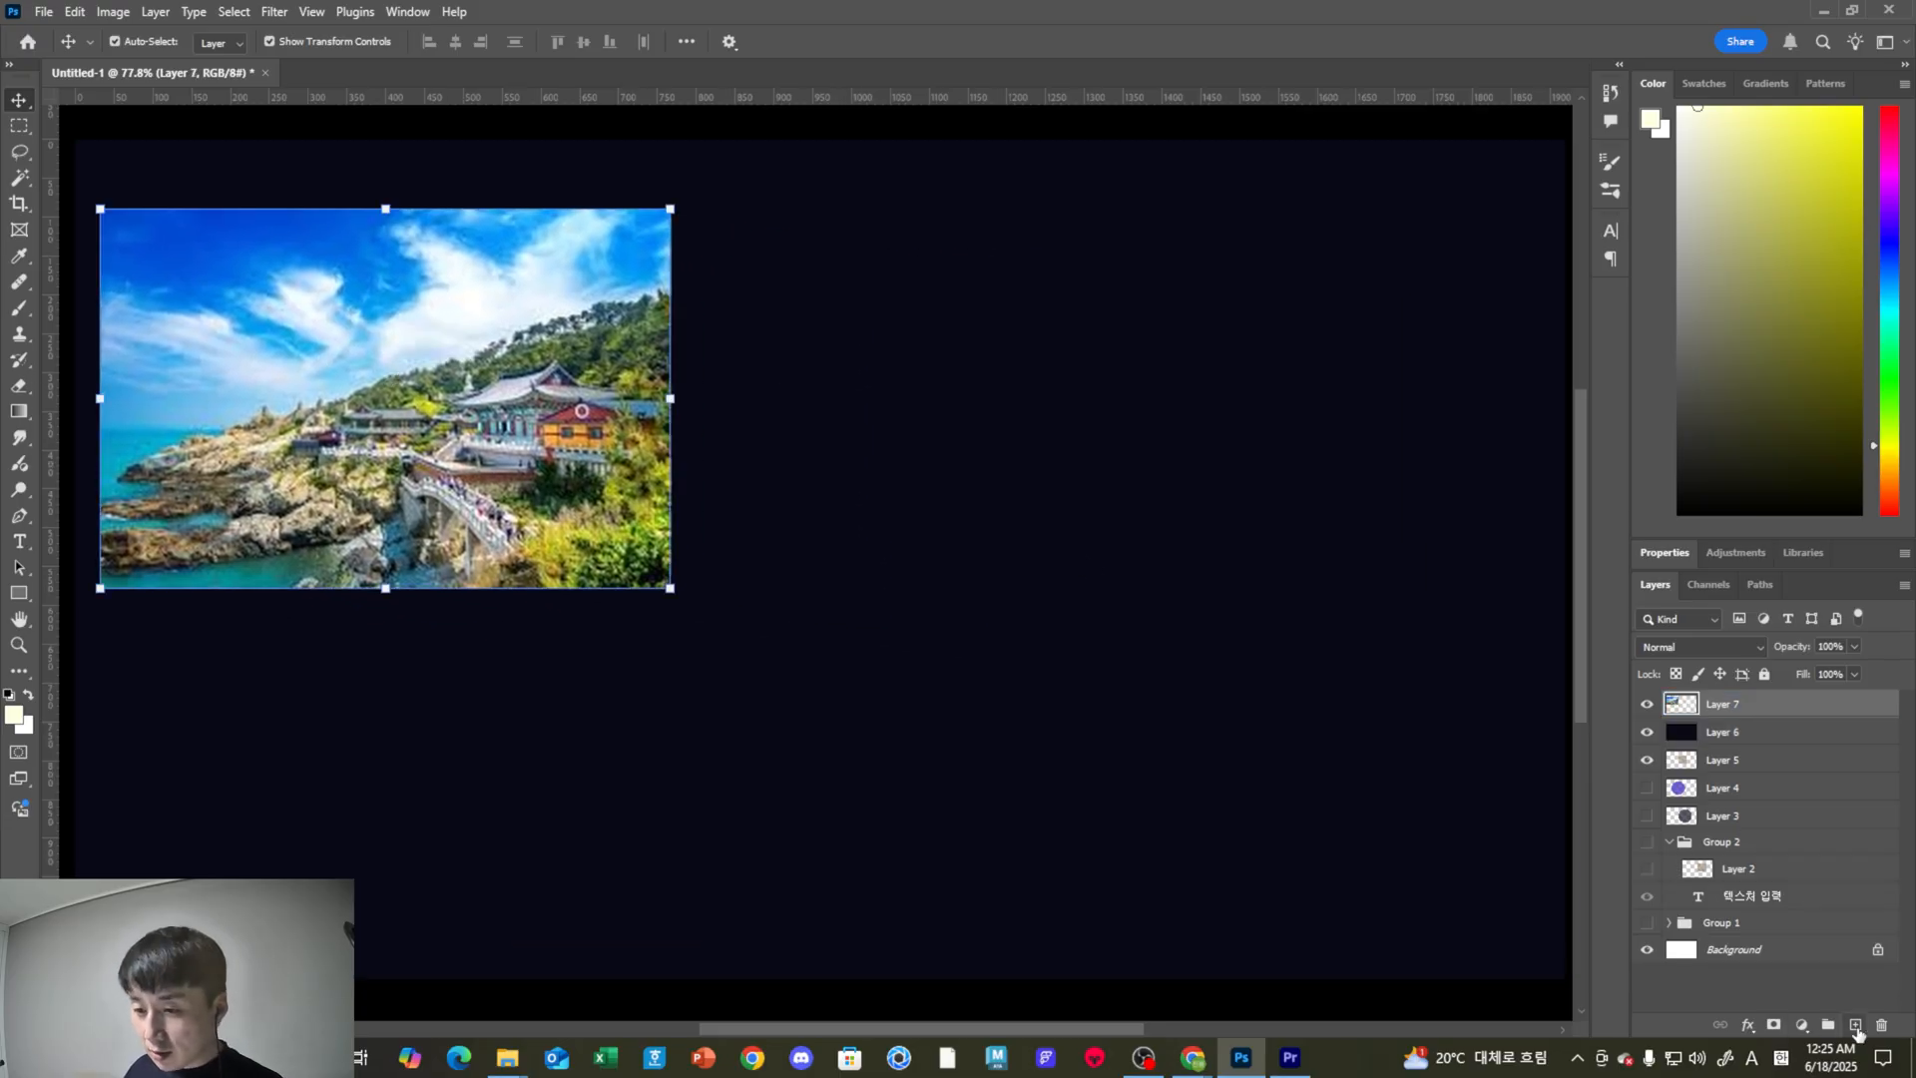
Add a new layer and draw a rounded rectangle about 860 × 453 px to the right of the temple photo.
click(1856, 1025)
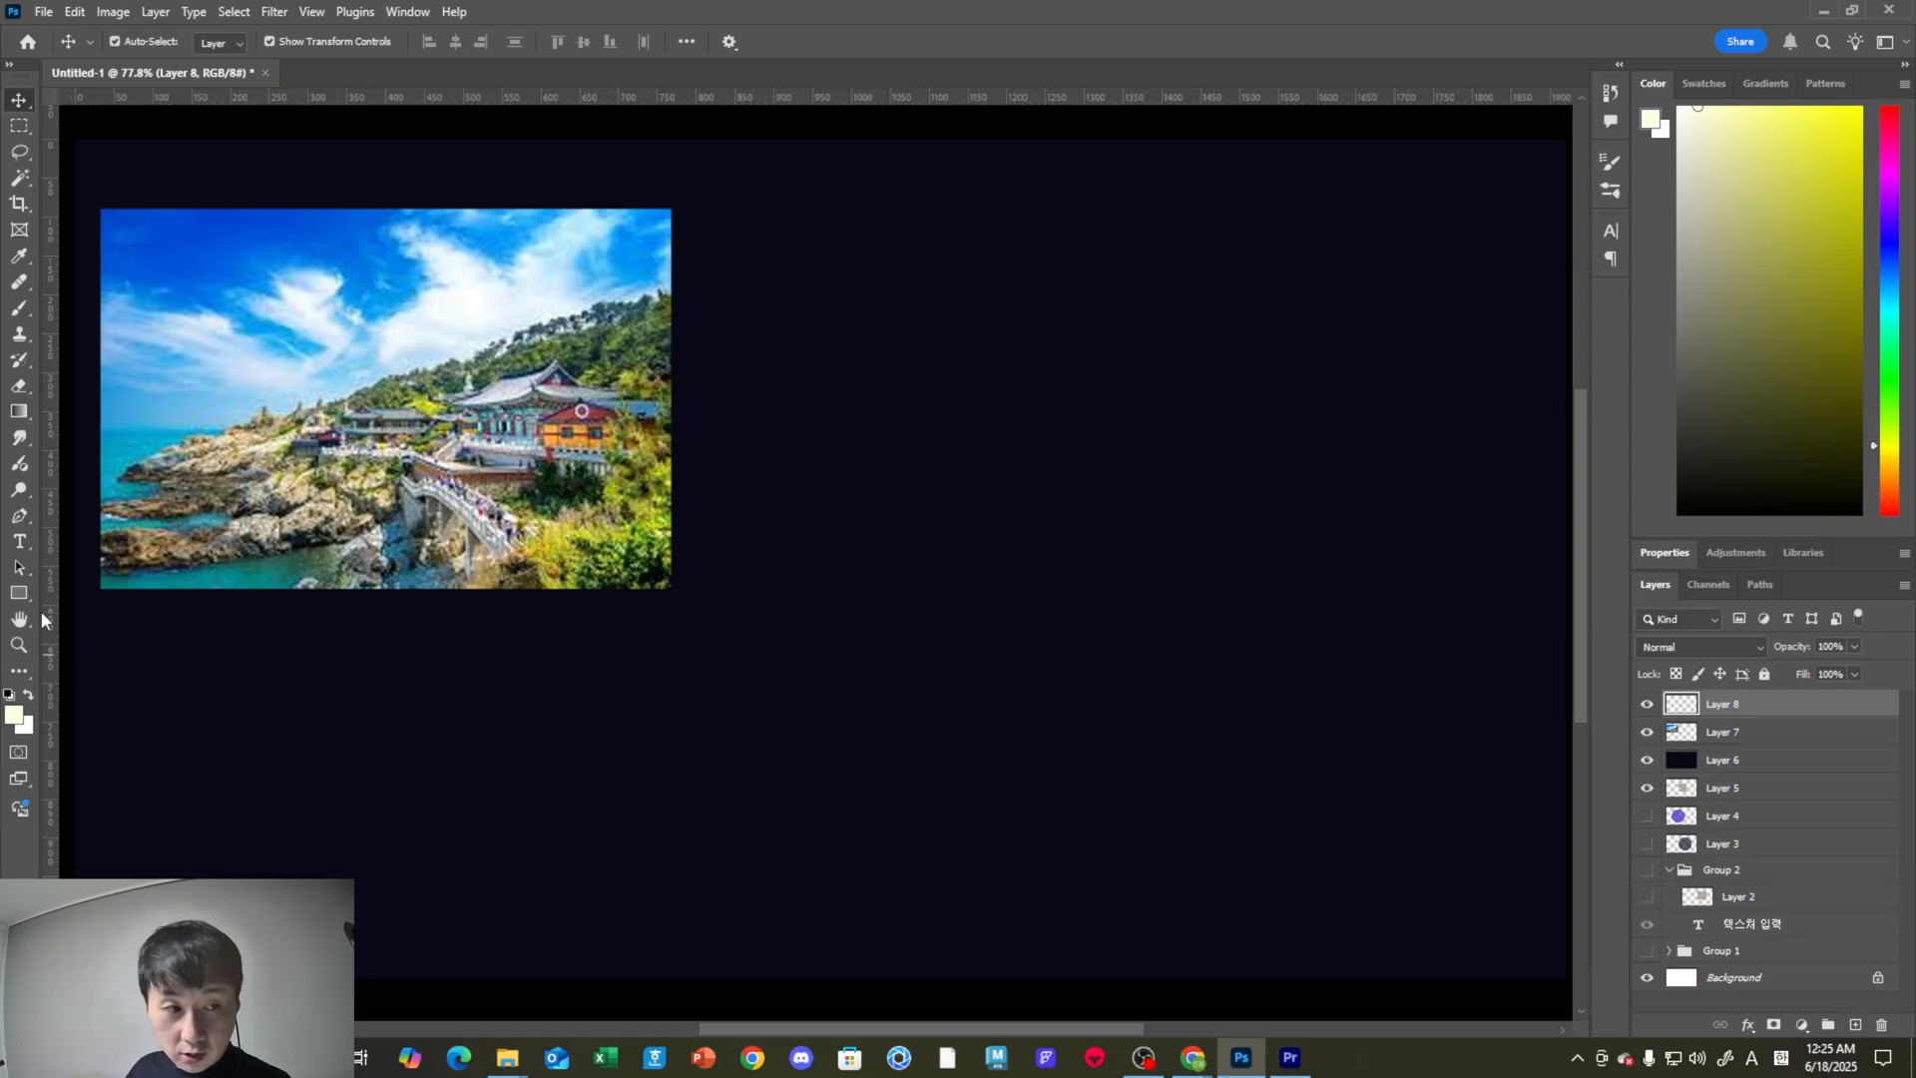
click(22, 596)
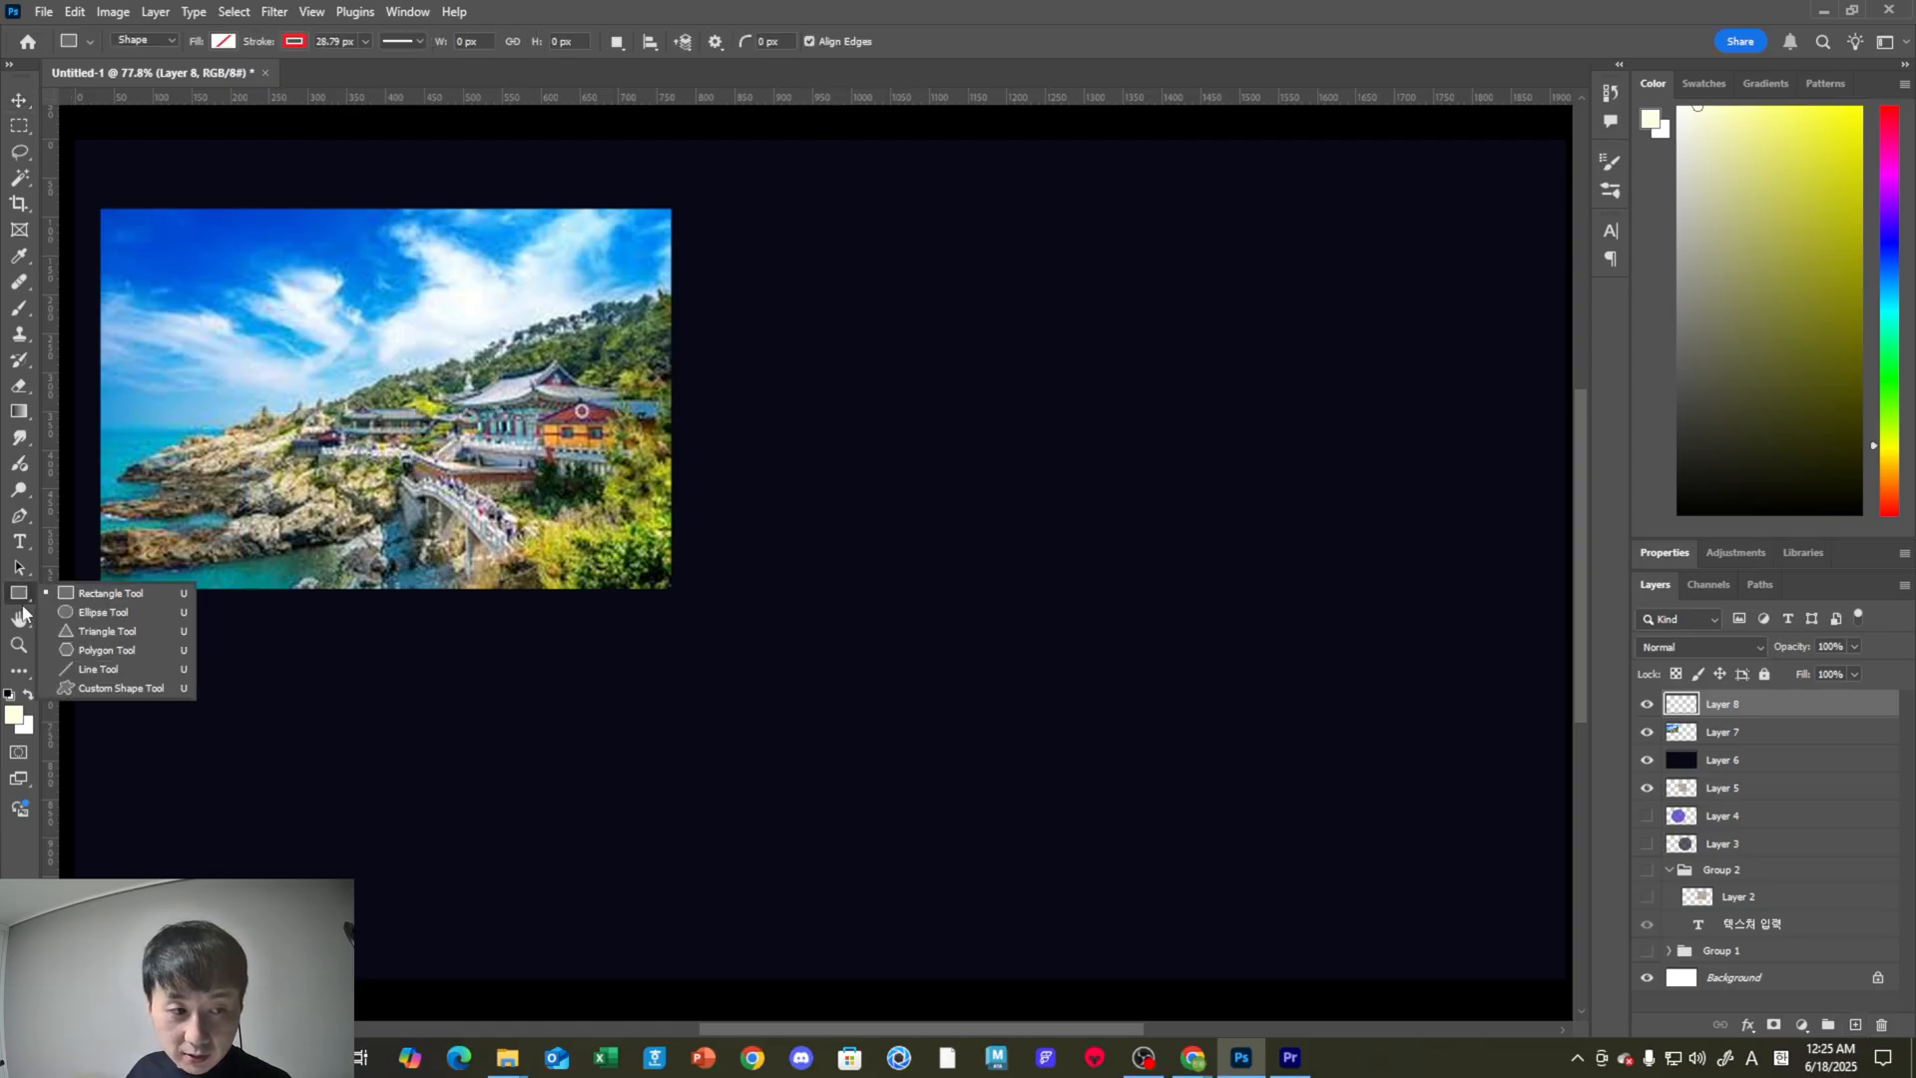
drag(672, 292, 1310, 628)
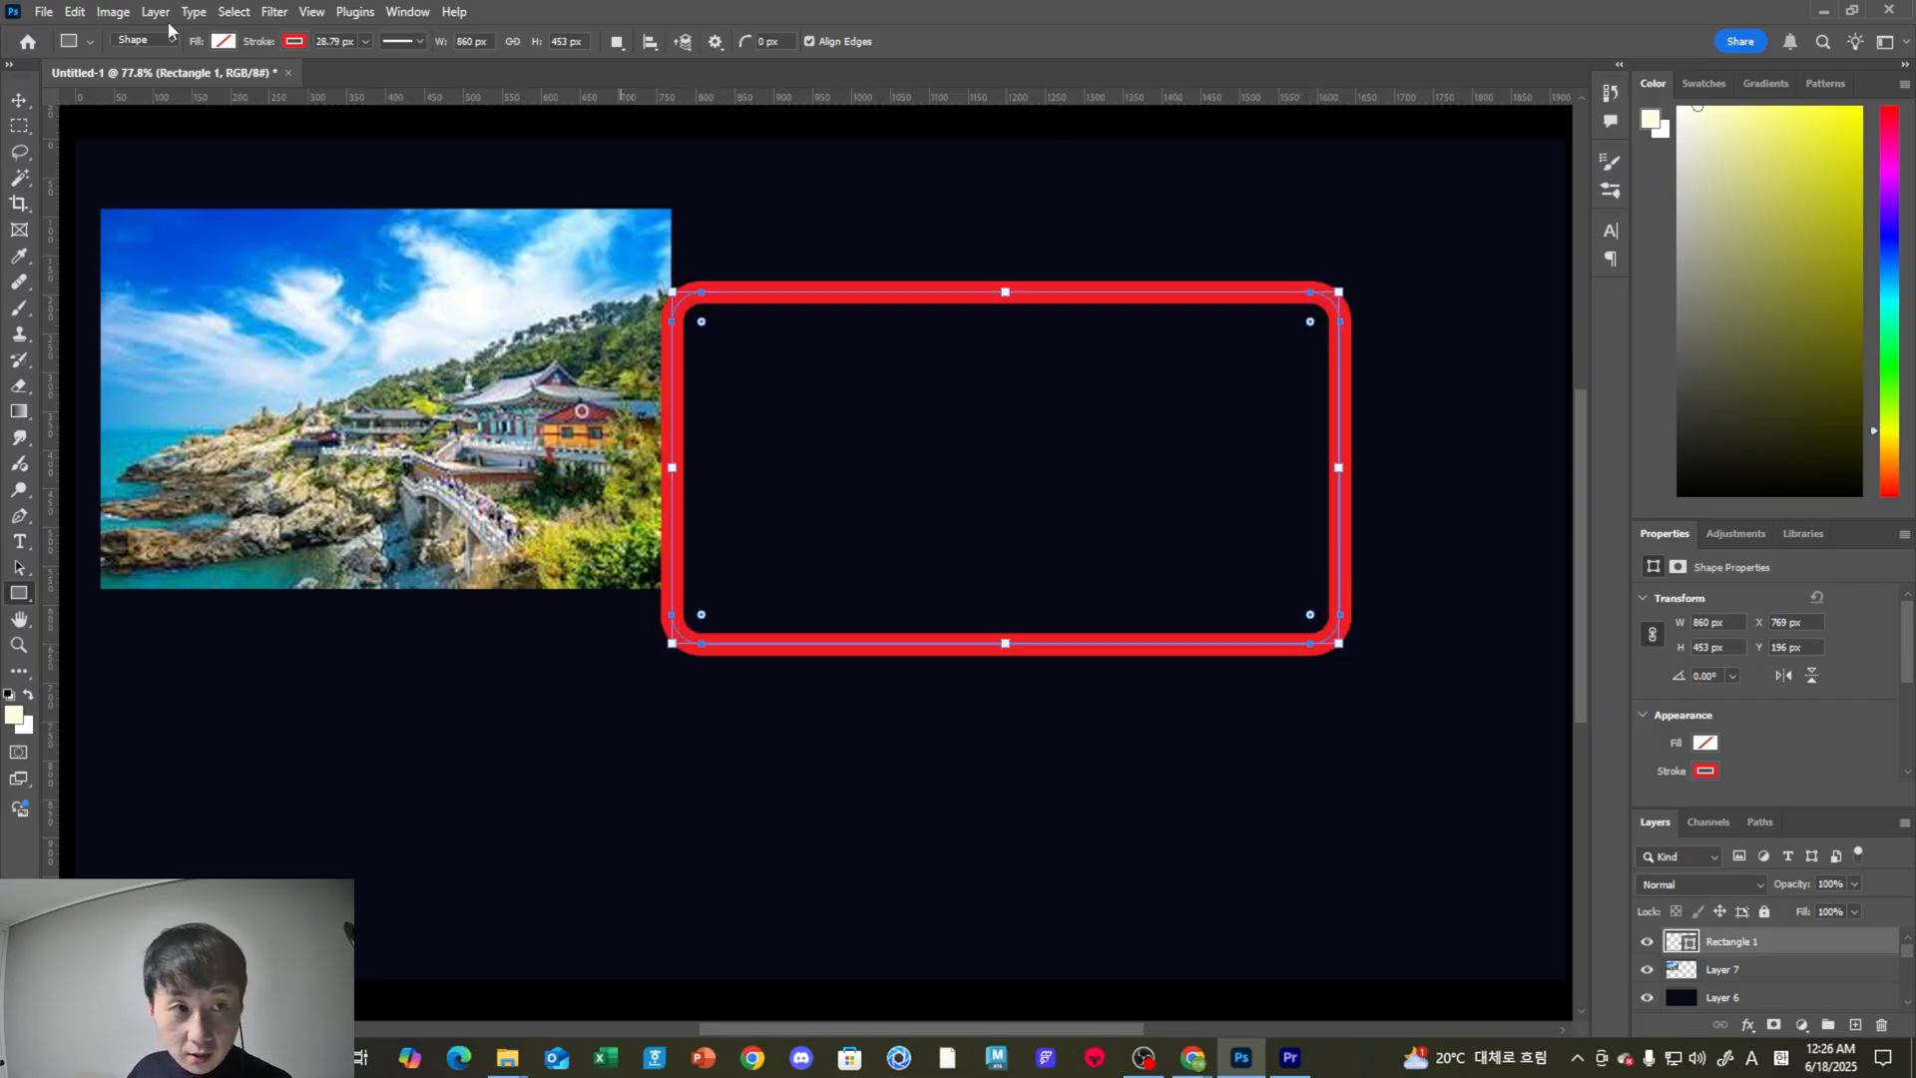
Remove the rounded rectangle's stroke, fill it with white and switch to the Move tool.
click(285, 44)
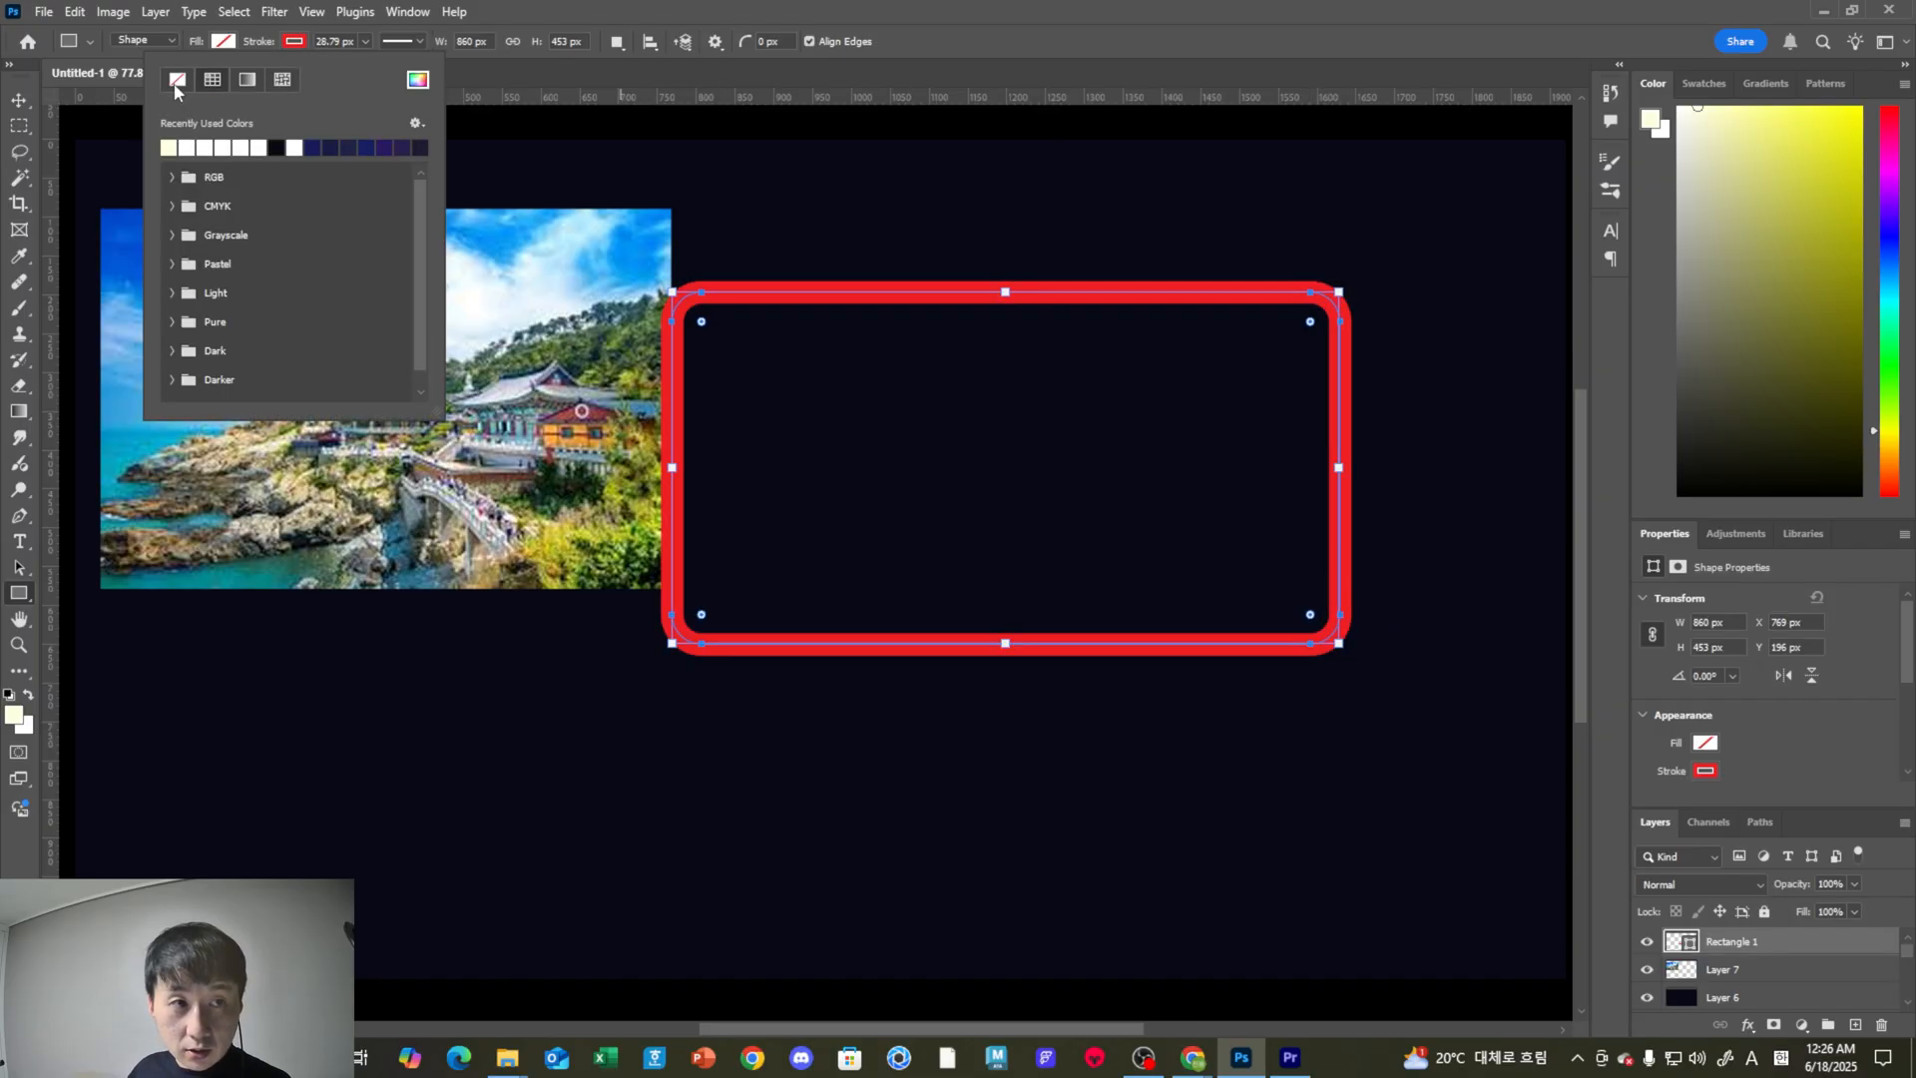
click(178, 81)
click(221, 41)
click(133, 146)
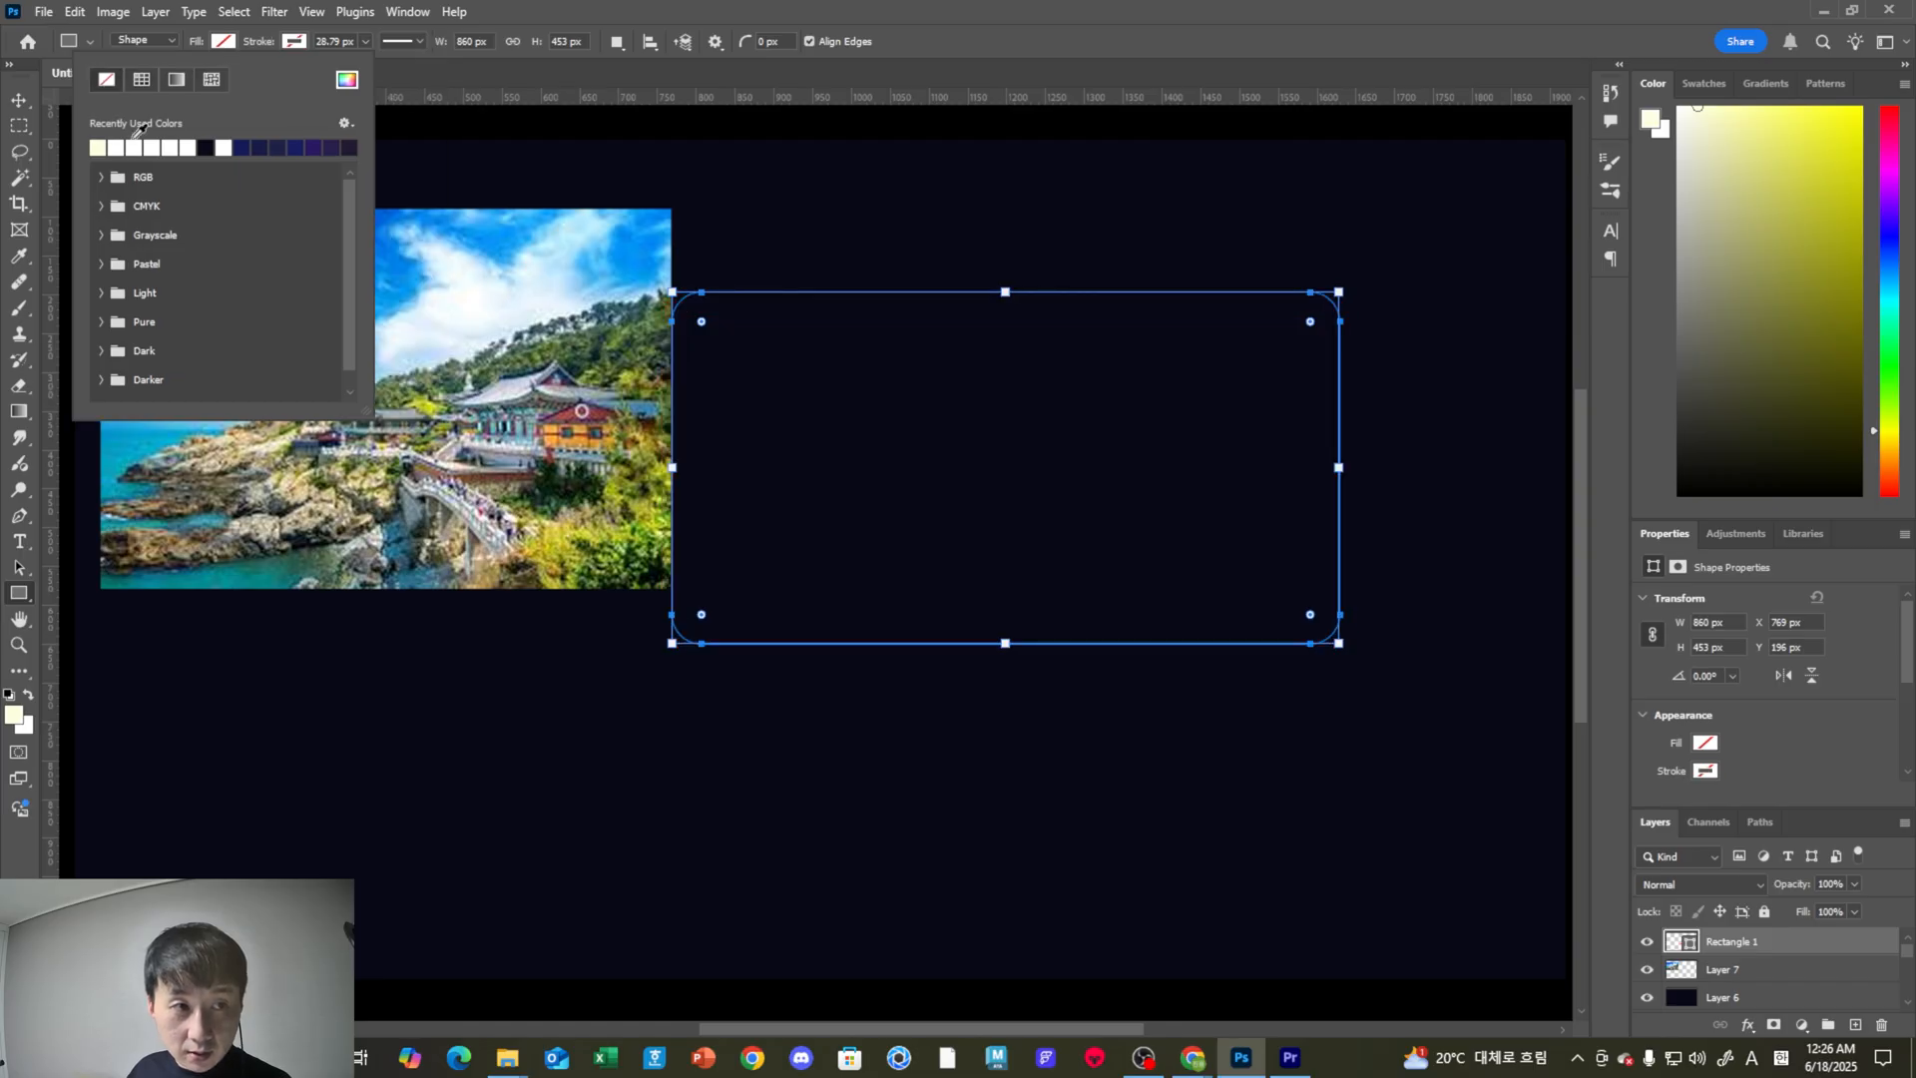
click(18, 98)
click(19, 99)
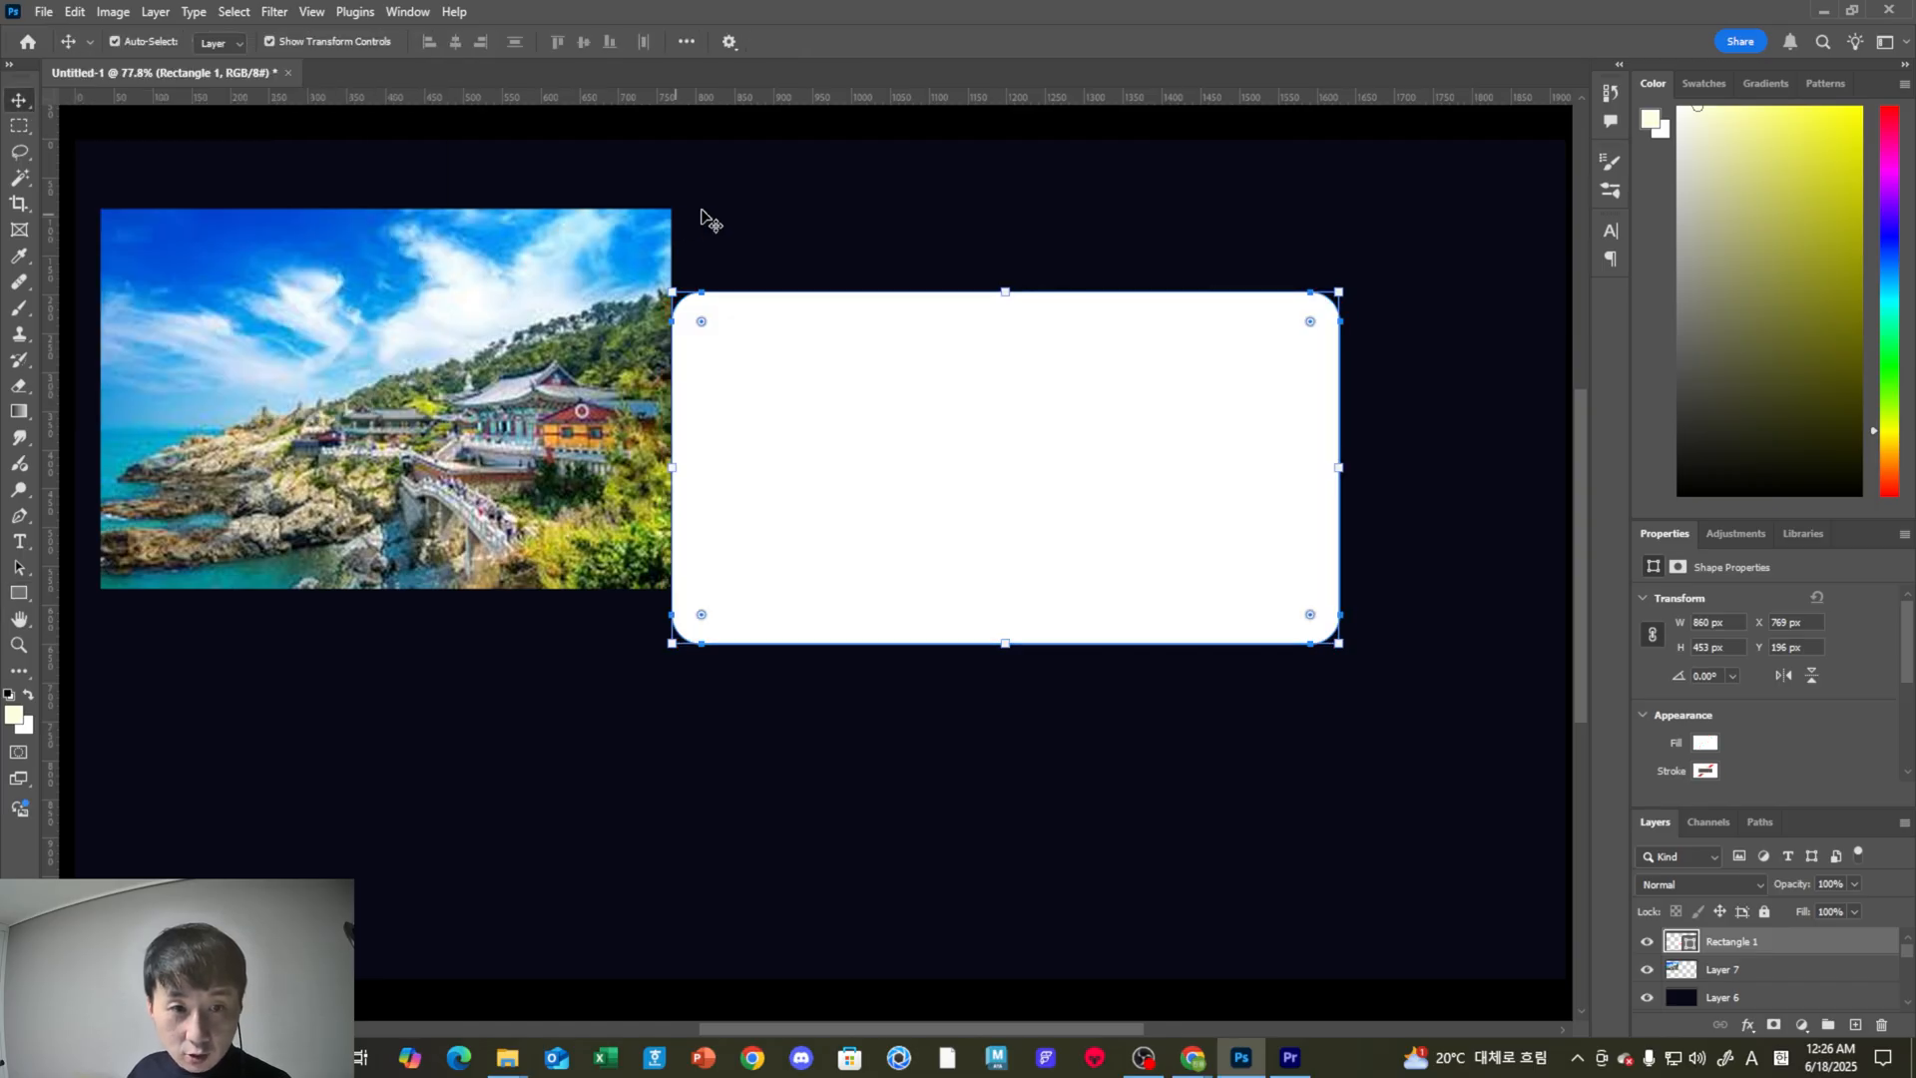
Place the temple photo above the rounded rectangle in the layer order and enlarge it to about 950 × 633 px to cover the rectangle.
click(504, 265)
drag(501, 317, 817, 445)
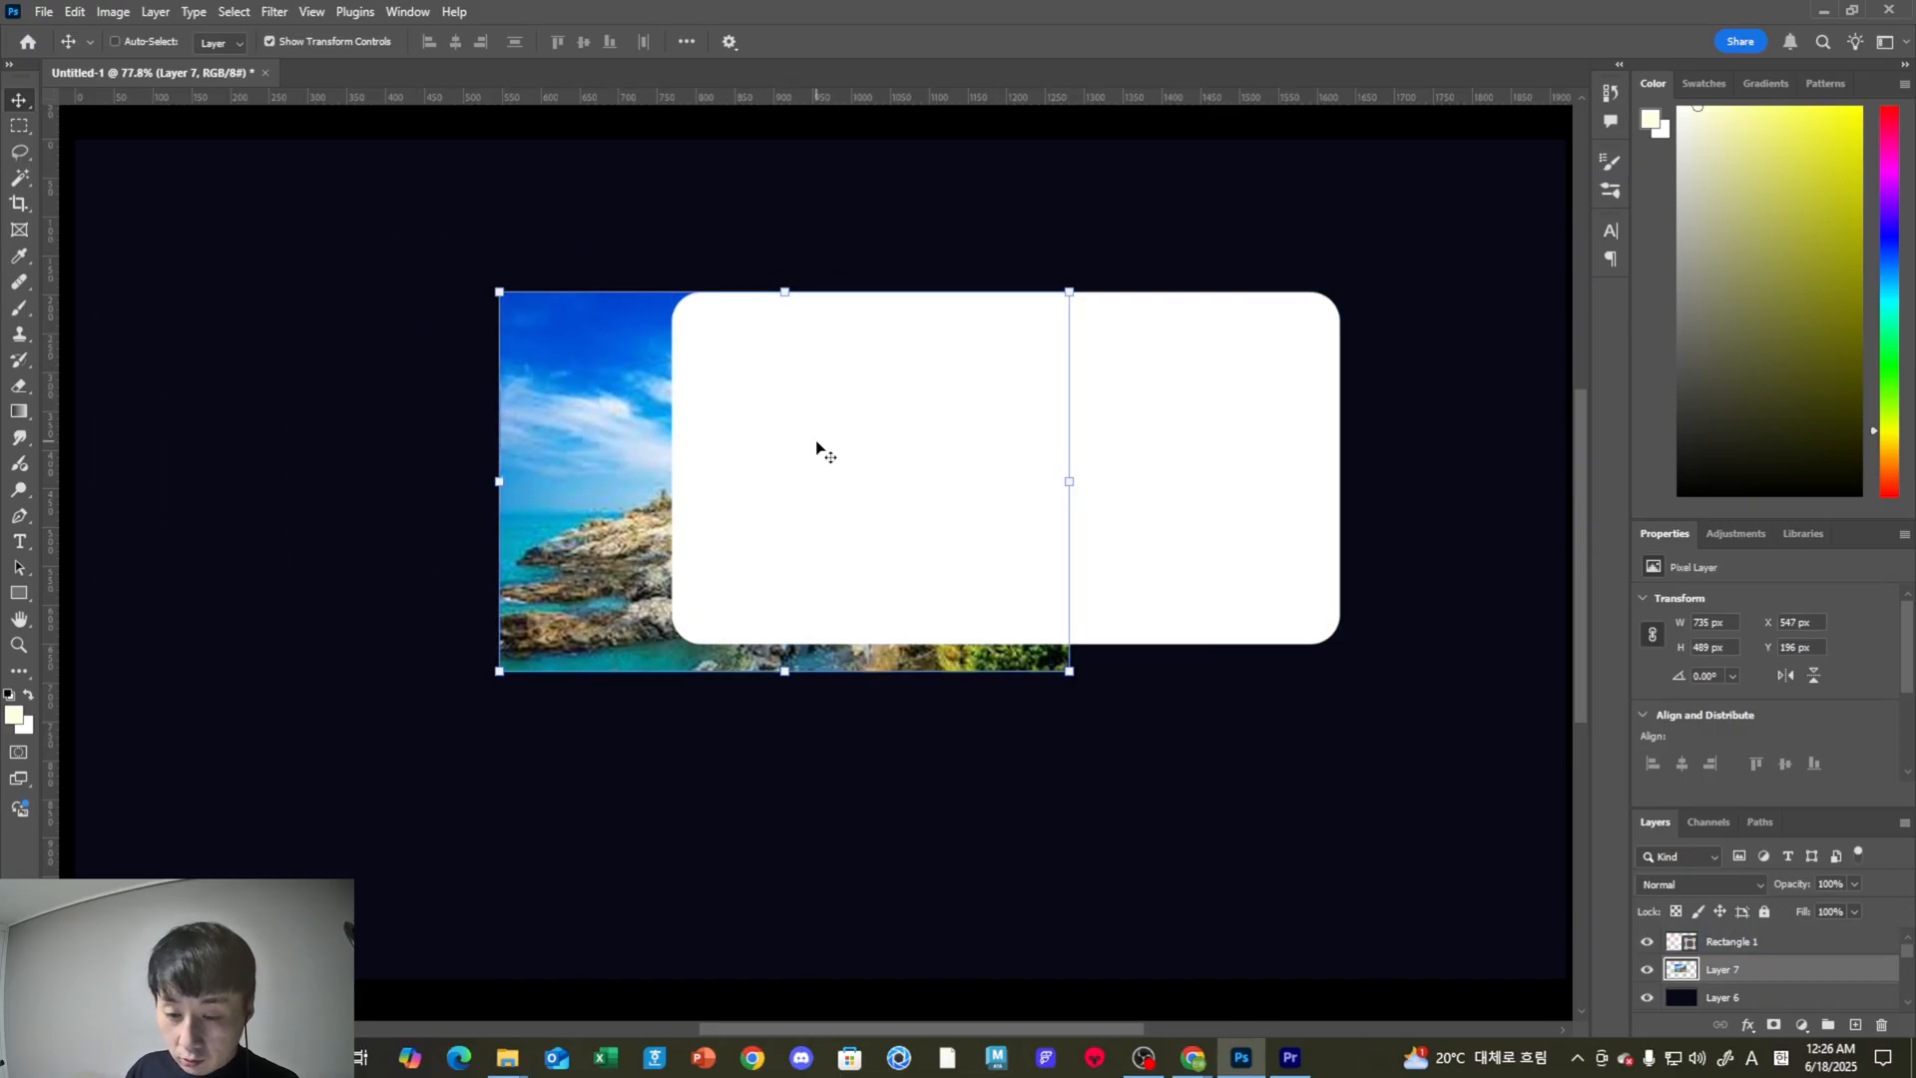
key(ctrl+bracketright)
drag(830, 427, 925, 386)
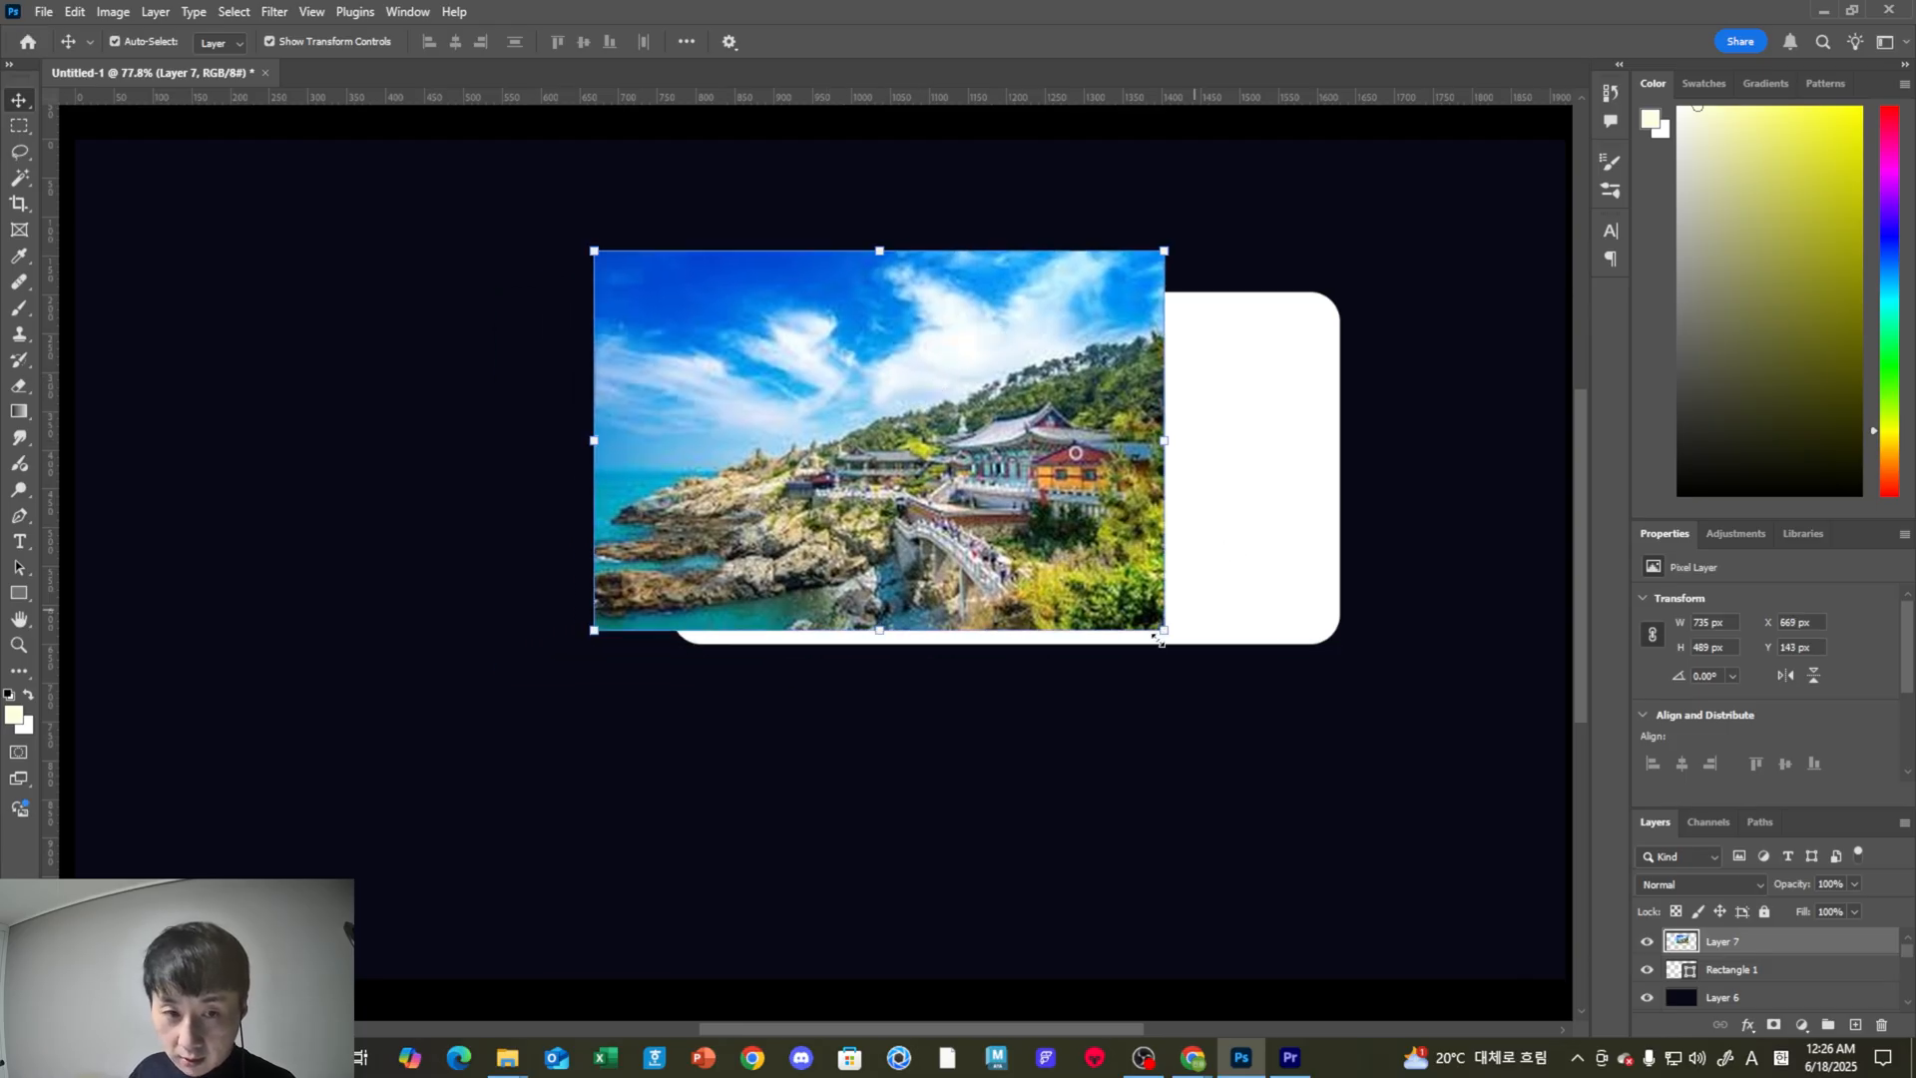
drag(1183, 643, 1259, 689)
drag(1138, 530, 1265, 559)
key(Return)
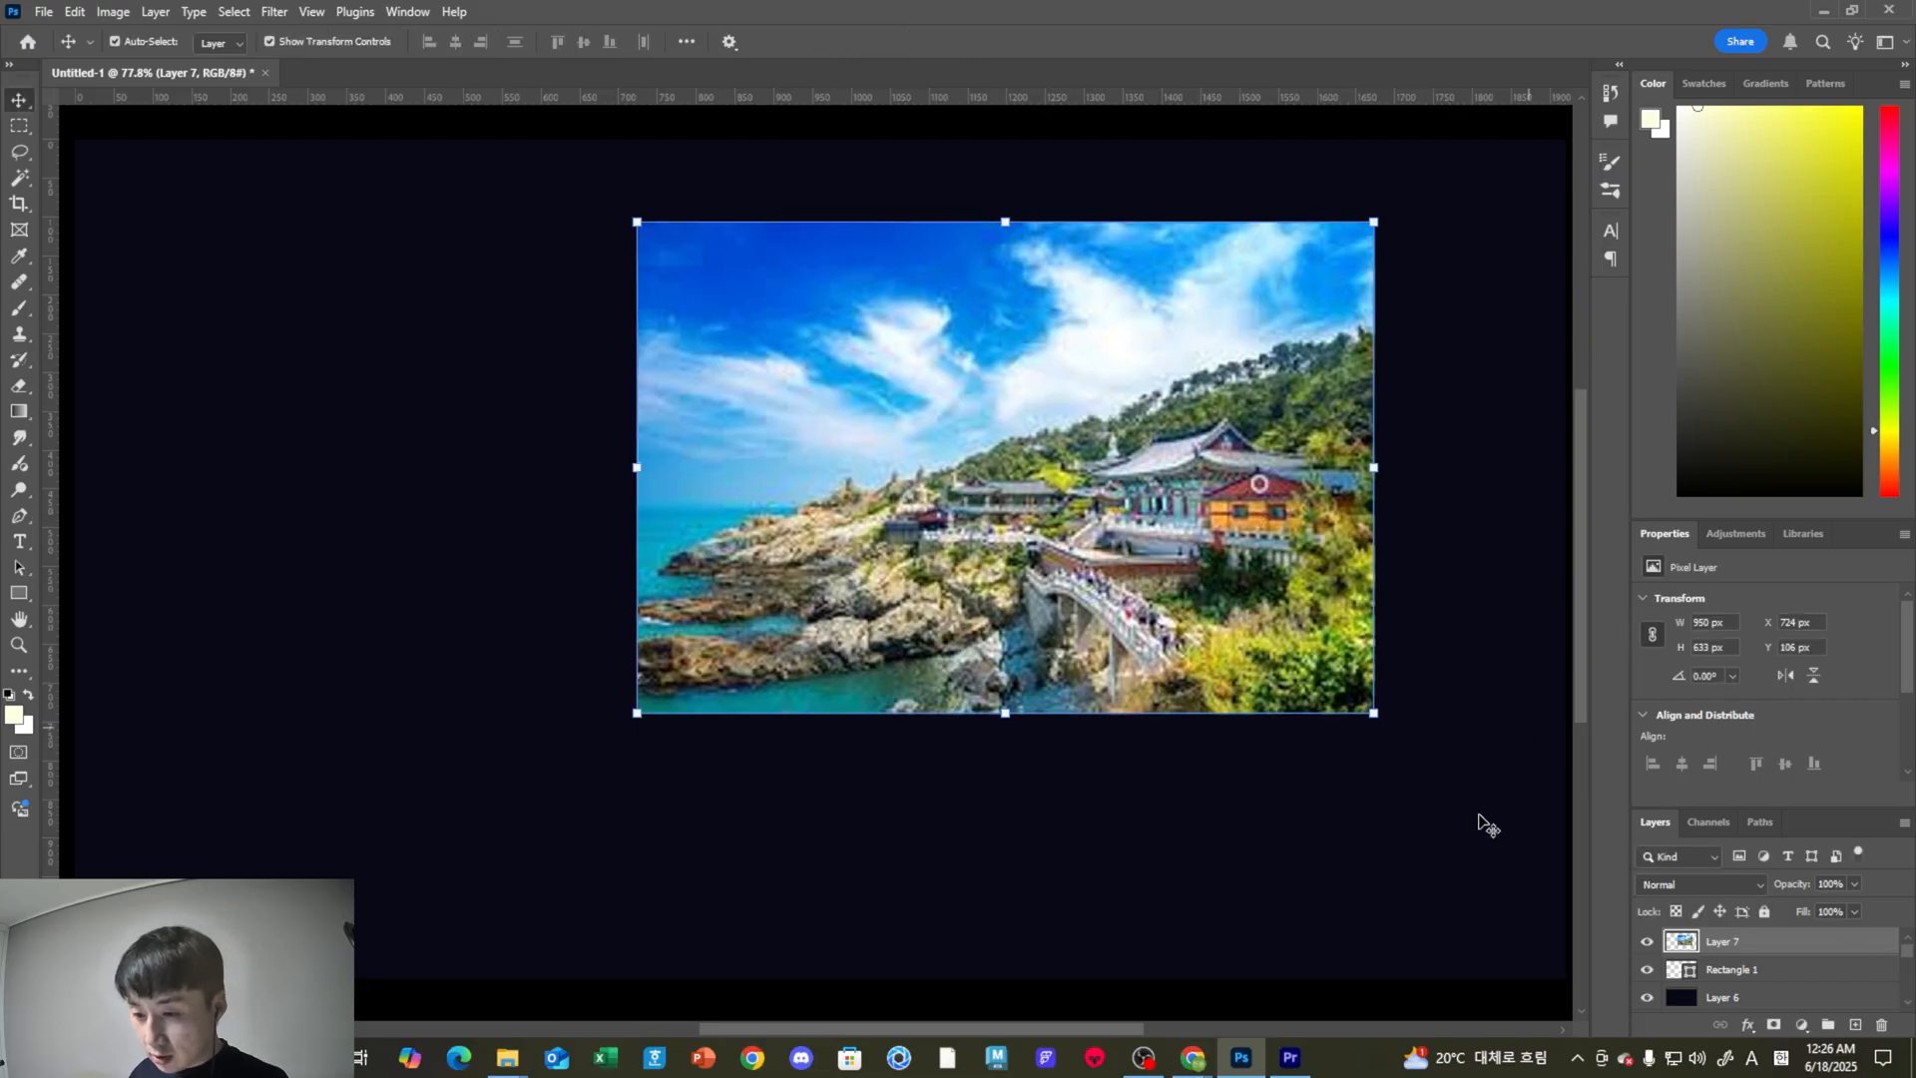
Clip the temple photo to the rounded rectangle and scale it down to about 886 × 591 px around its centre.
right_click(1704, 943)
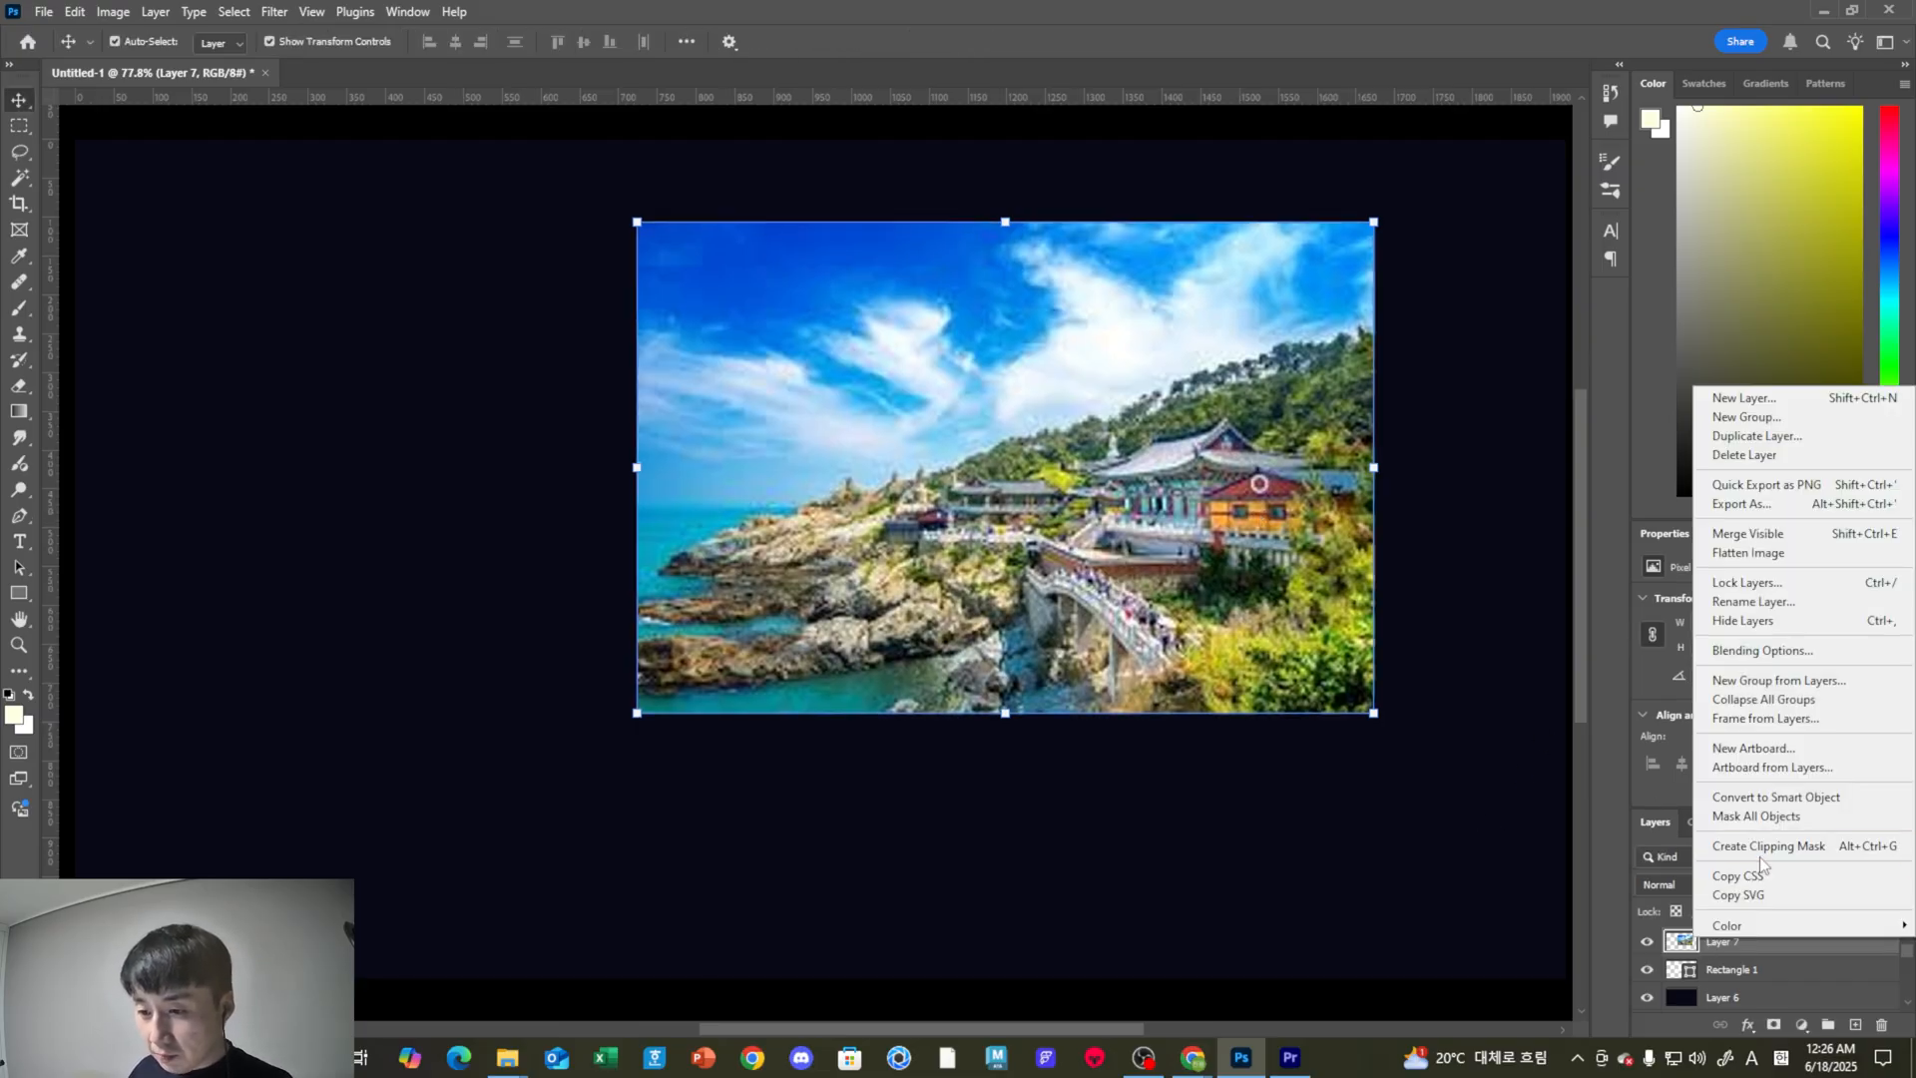
click(1764, 847)
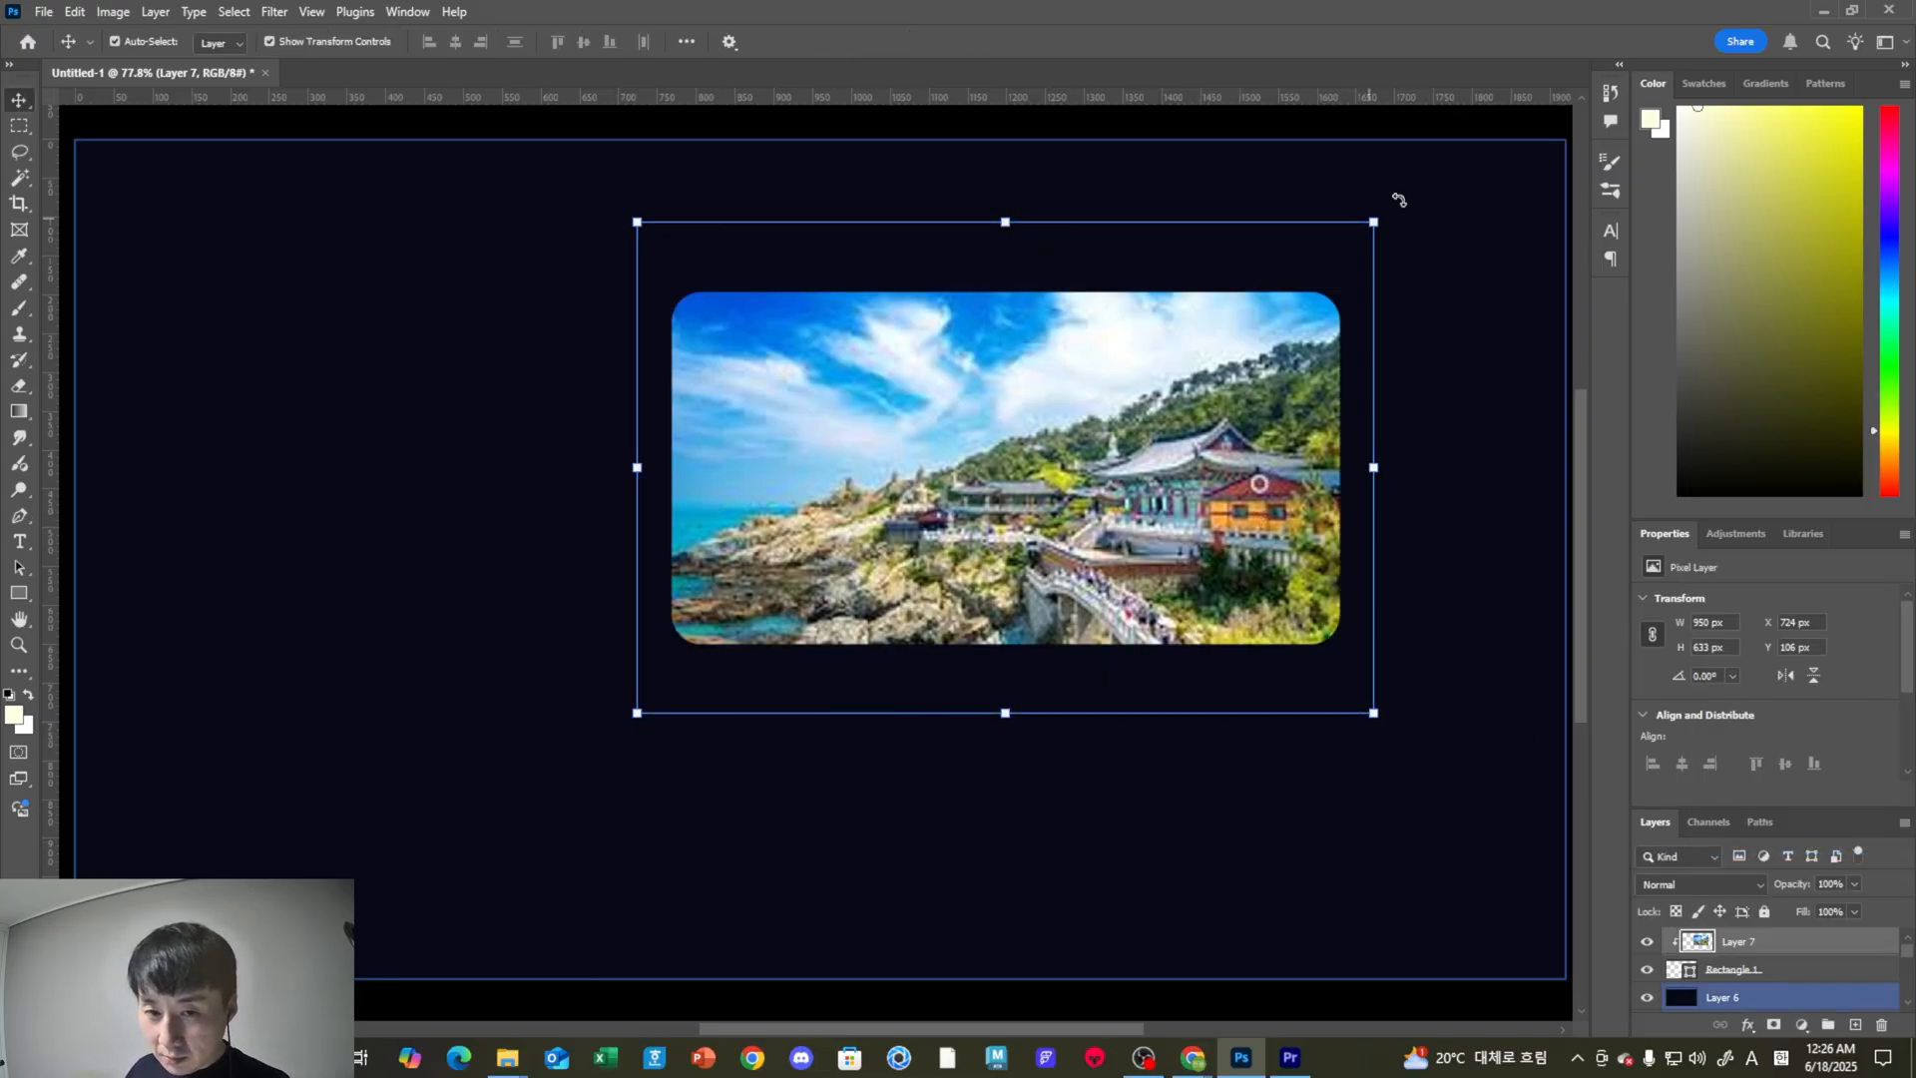
drag(1373, 220, 1350, 239)
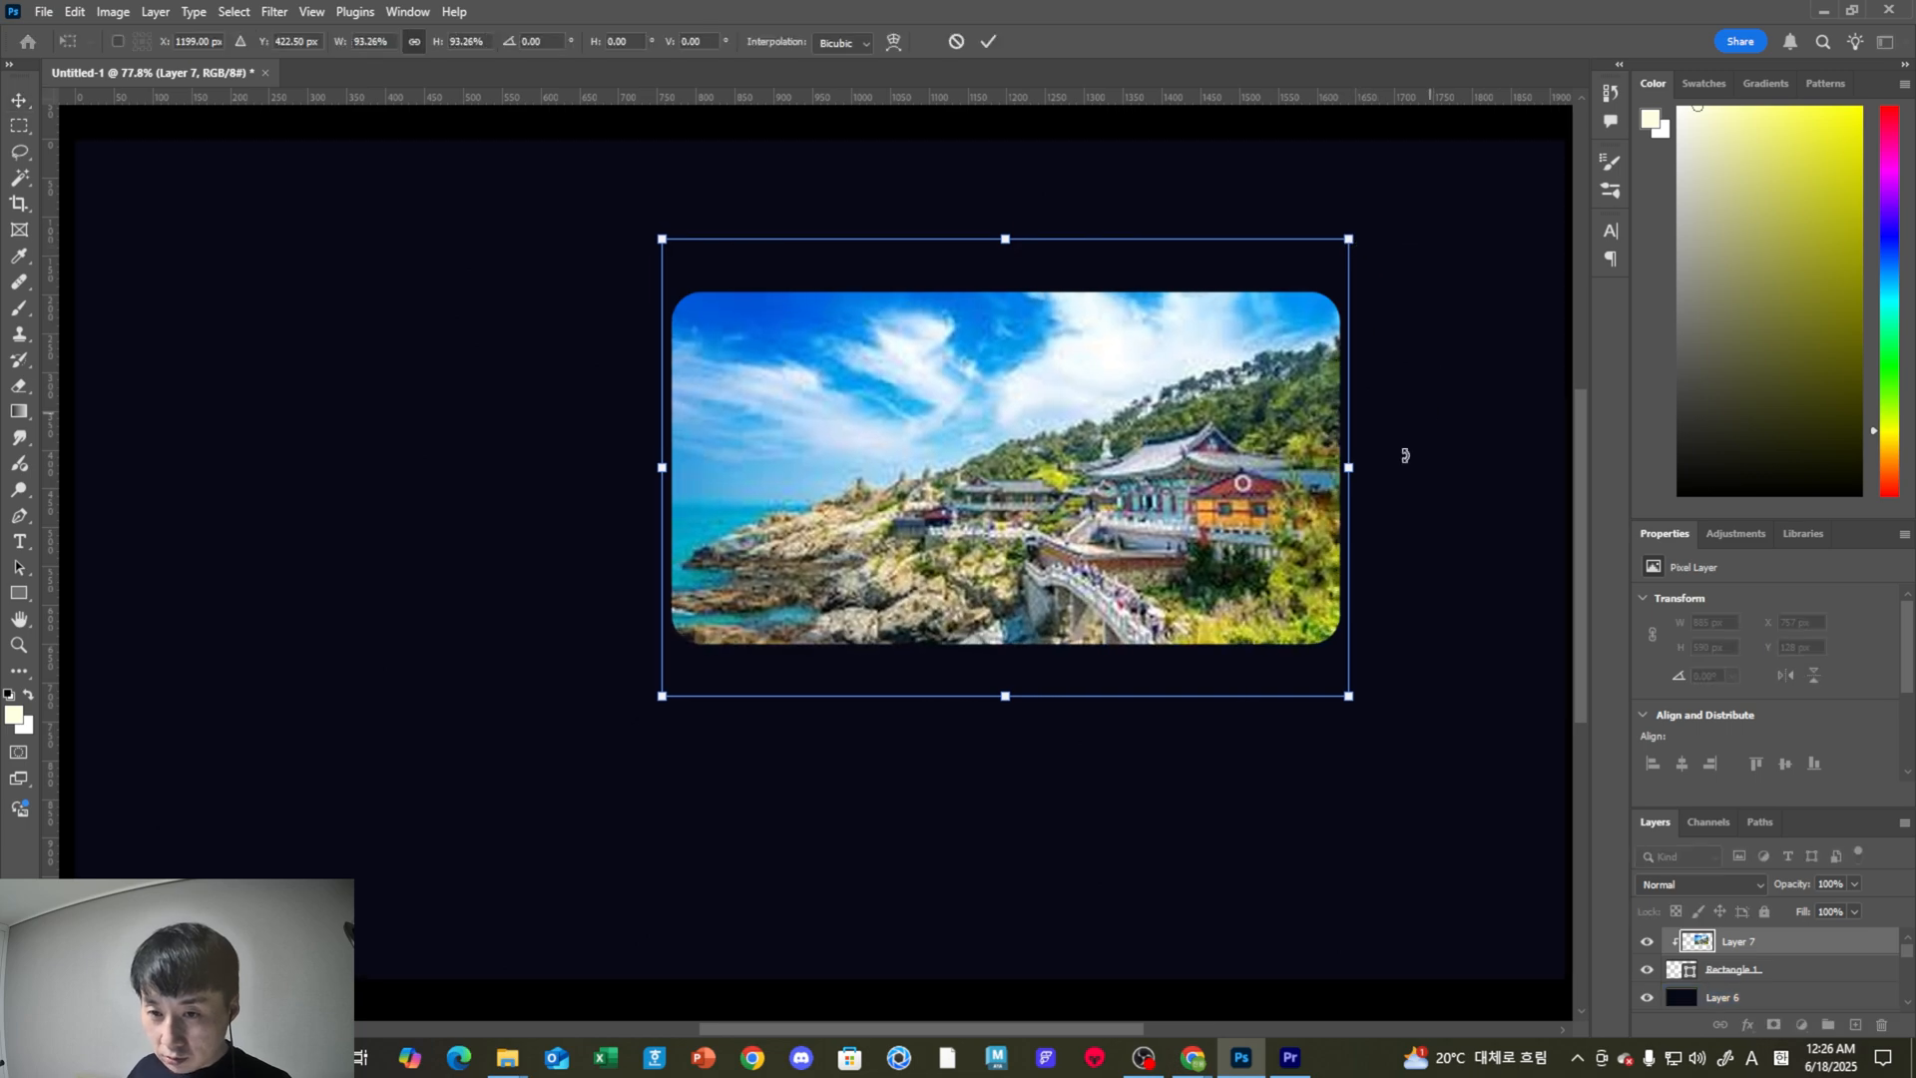
click(20, 102)
drag(868, 399, 699, 333)
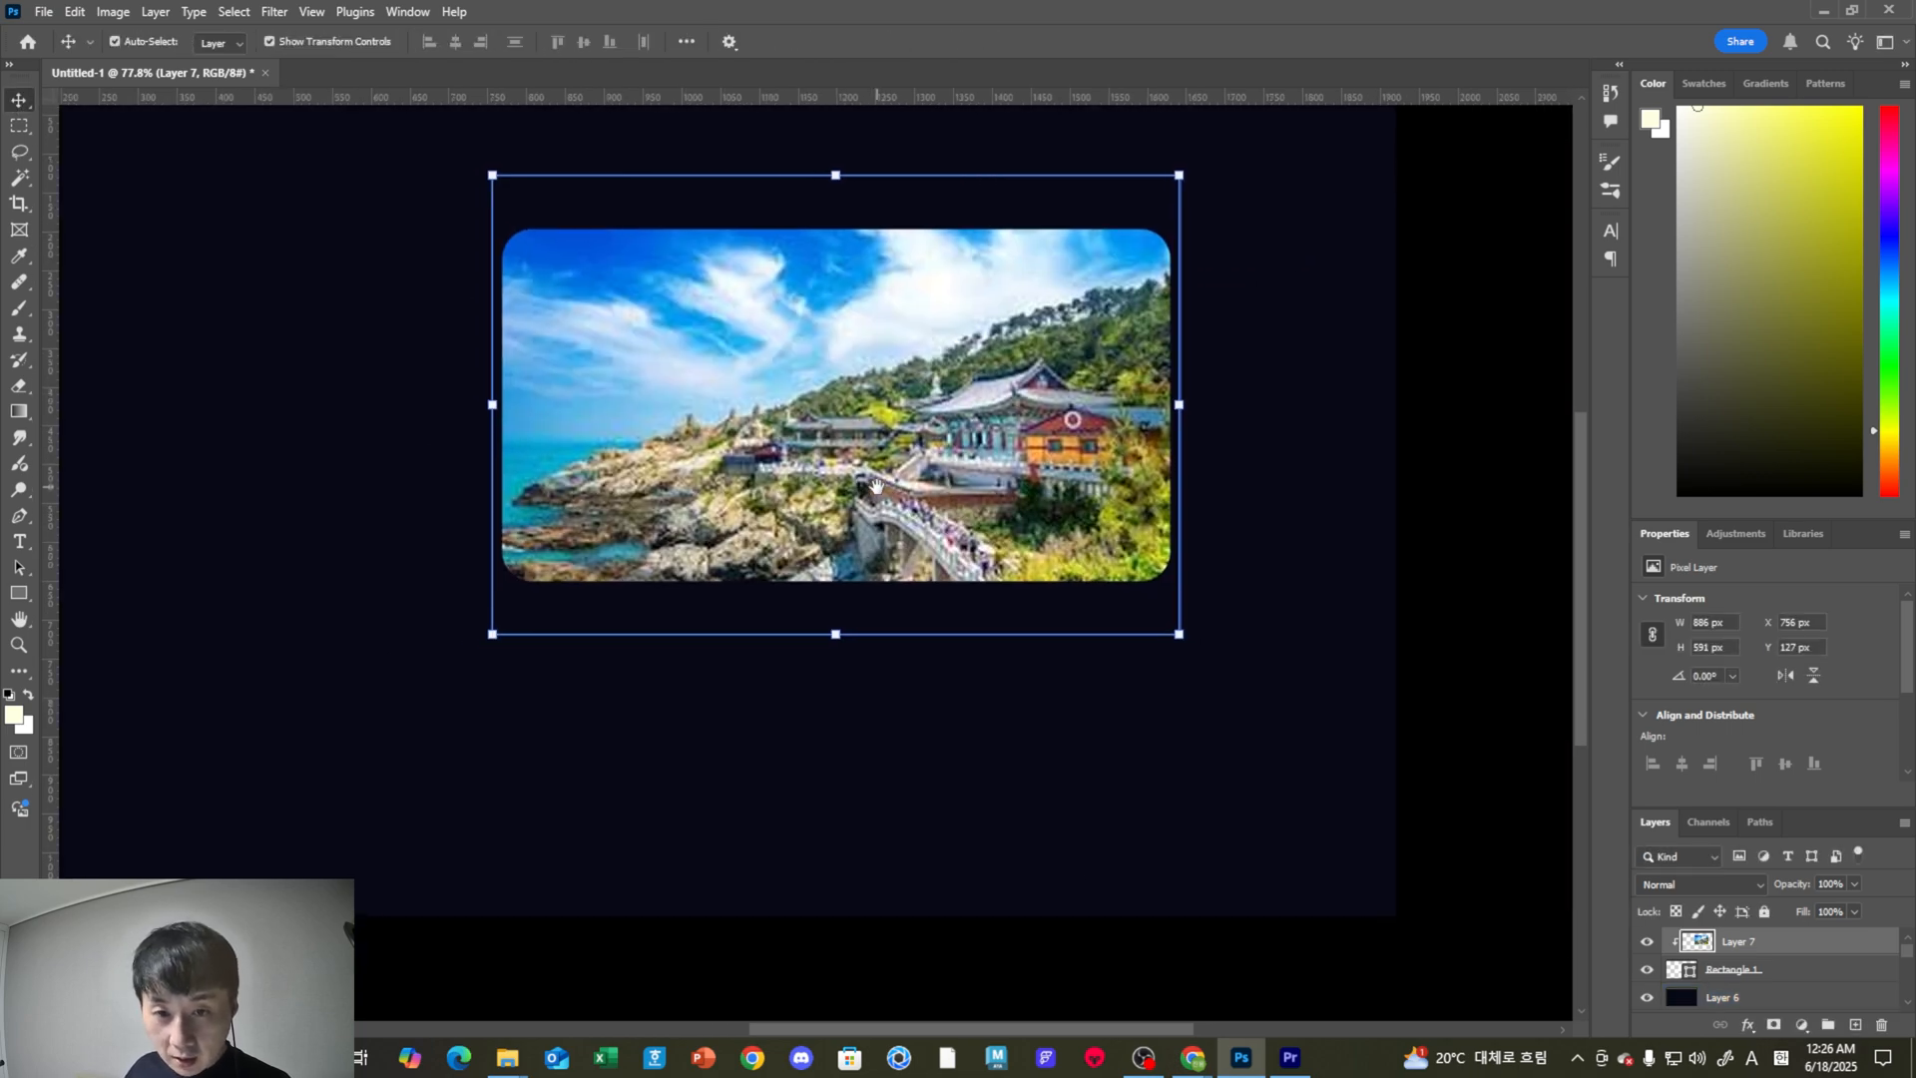
click(1440, 719)
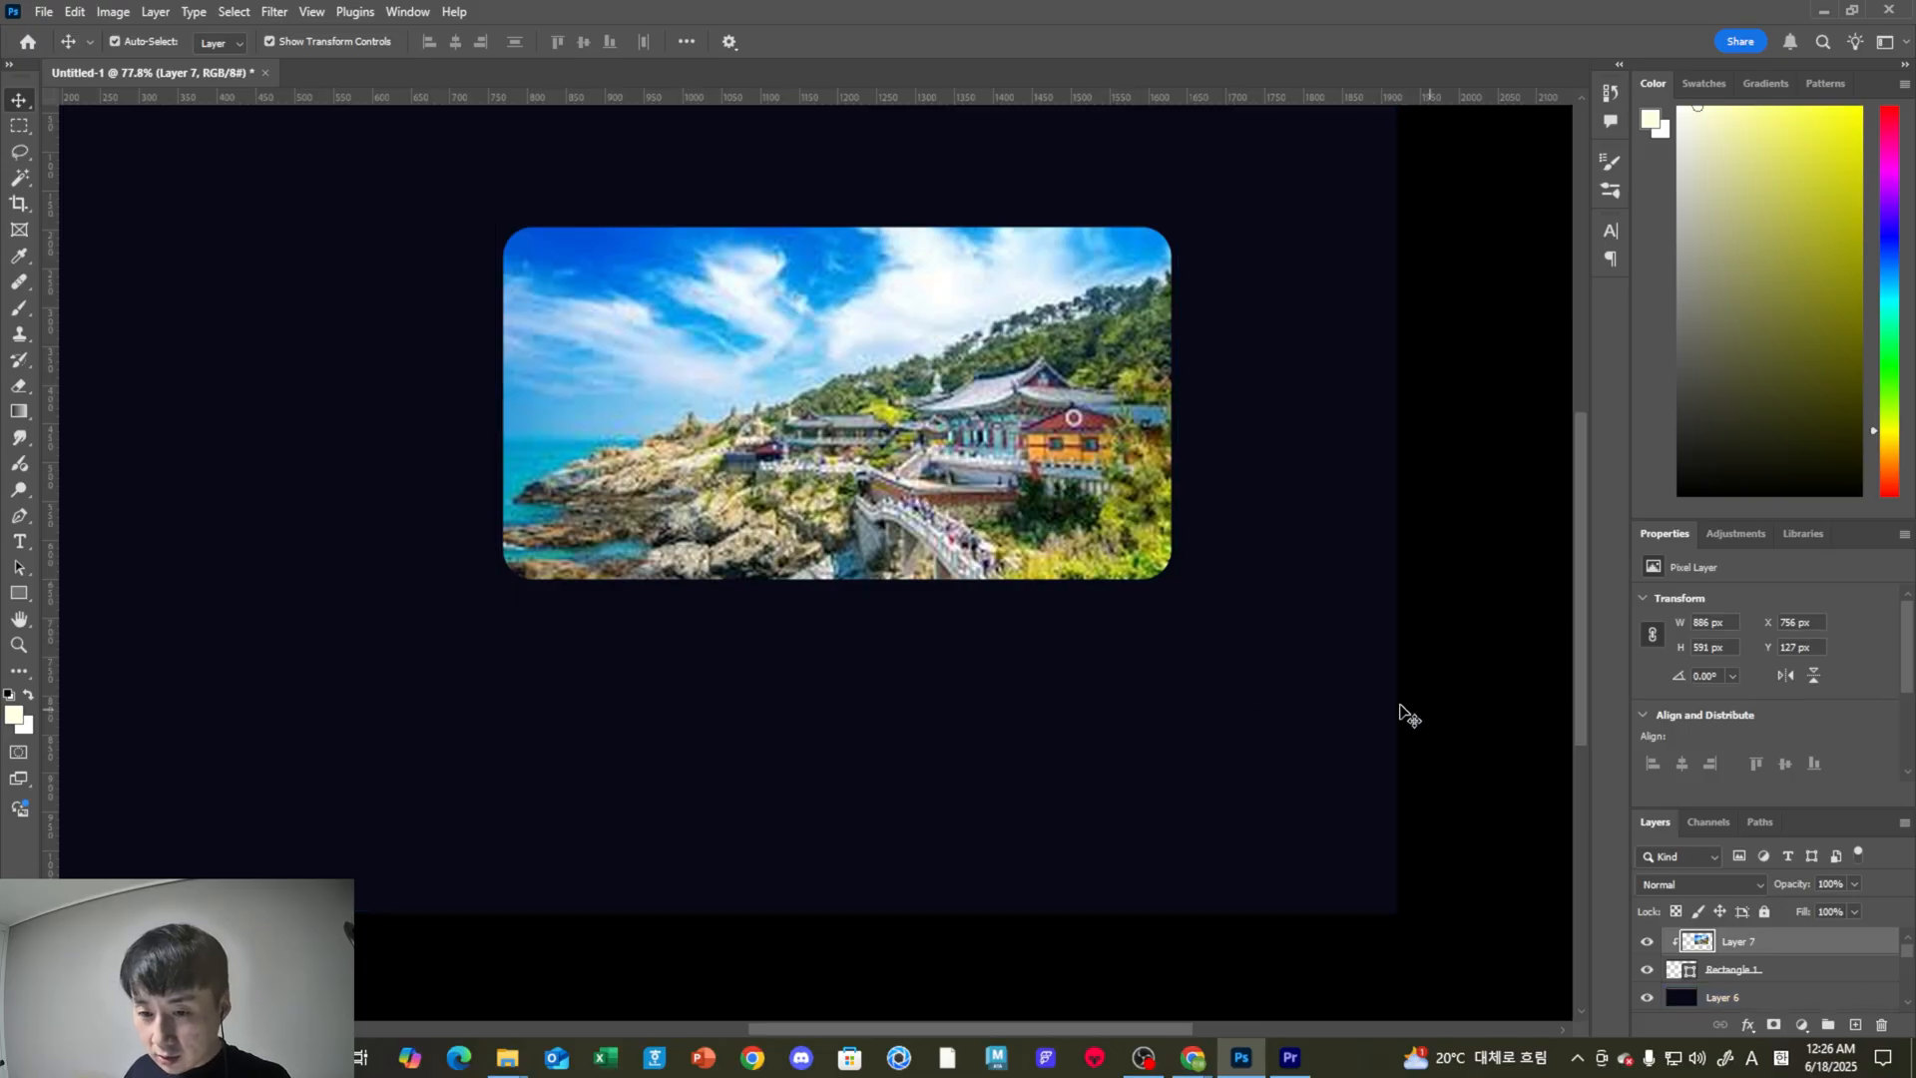
Add the title text "자랑스러운 한국의 멋" below the temple photo.
key(t)
click(548, 659)
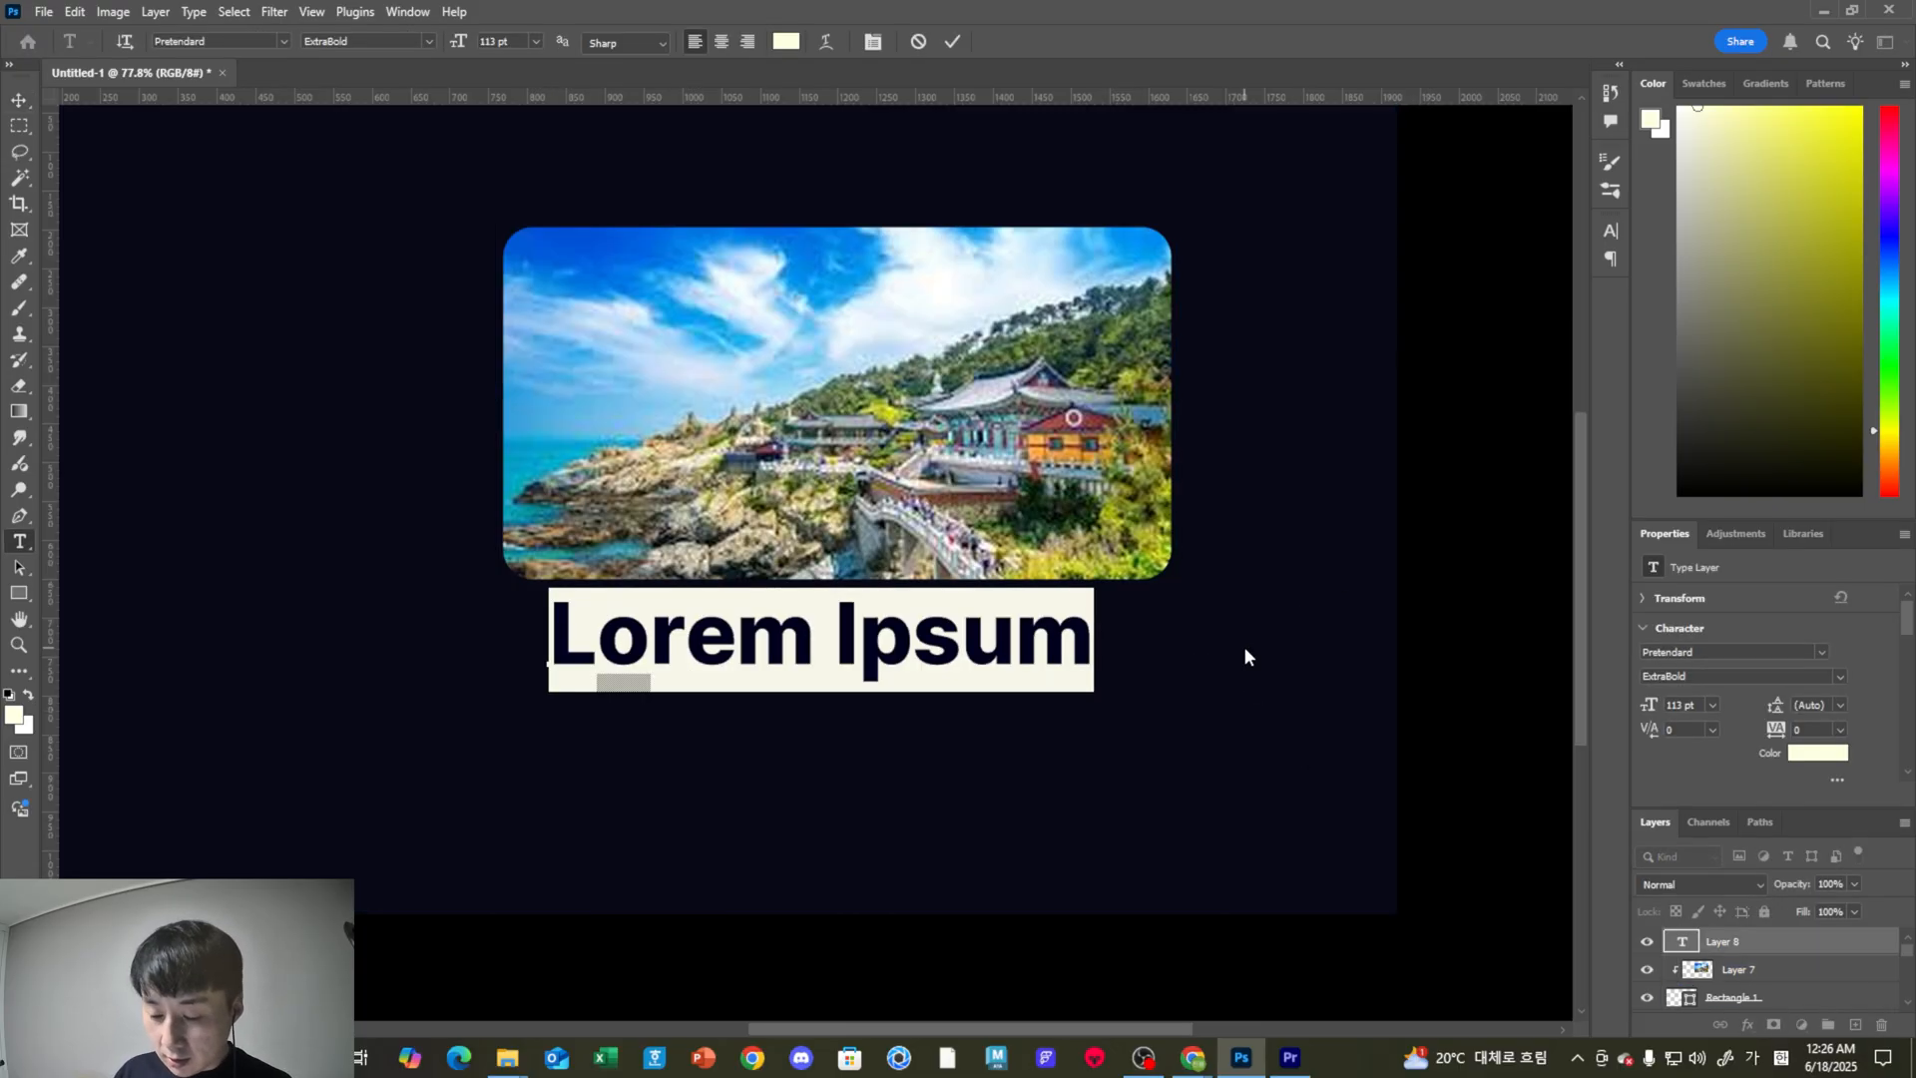
text(자랑)
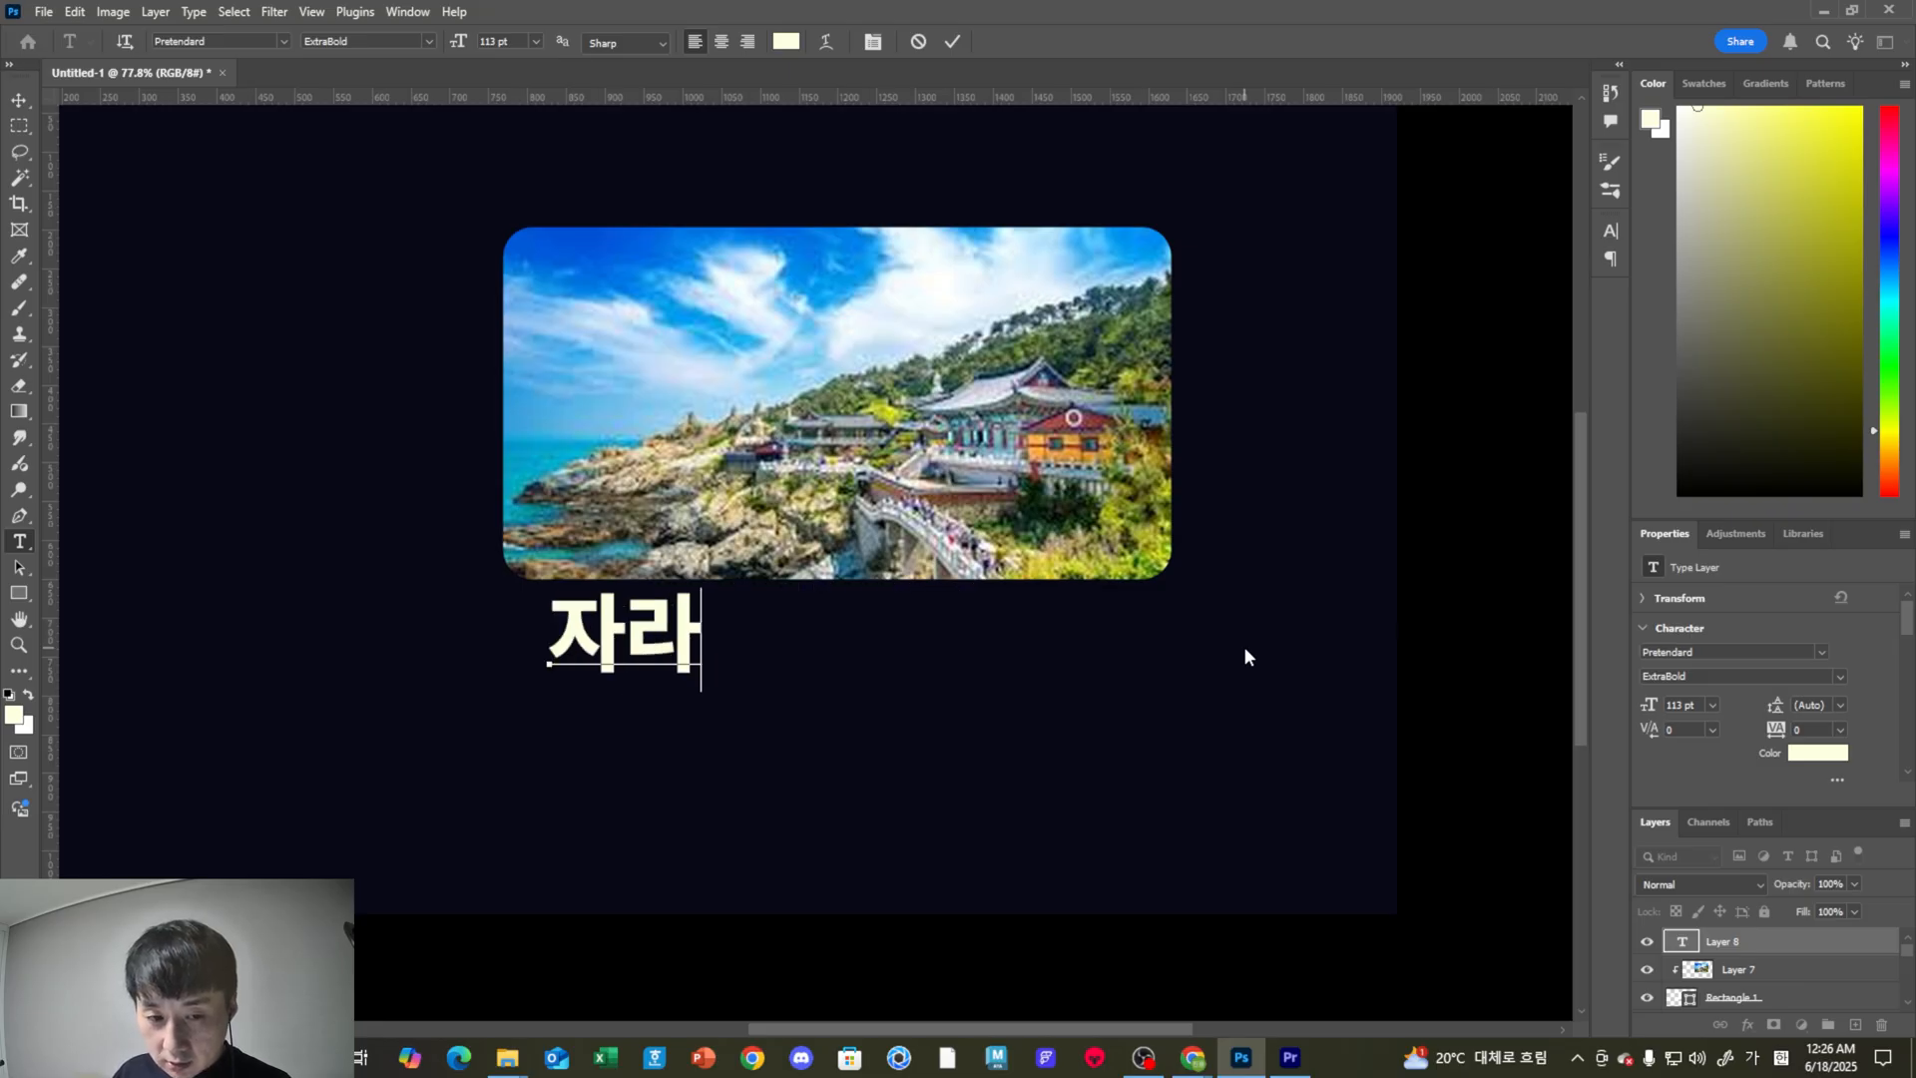
text(스러운 하 ㄴ국)
key(BackSpace)
key(BackSpace)
key(BackSpace)
key(BackSpace)
key(BackSpace)
key(BackSpace)
text(한)
key(BackSpace)
key(BackSpace)
key(BackSpace)
key(BackSpace)
text(한국)
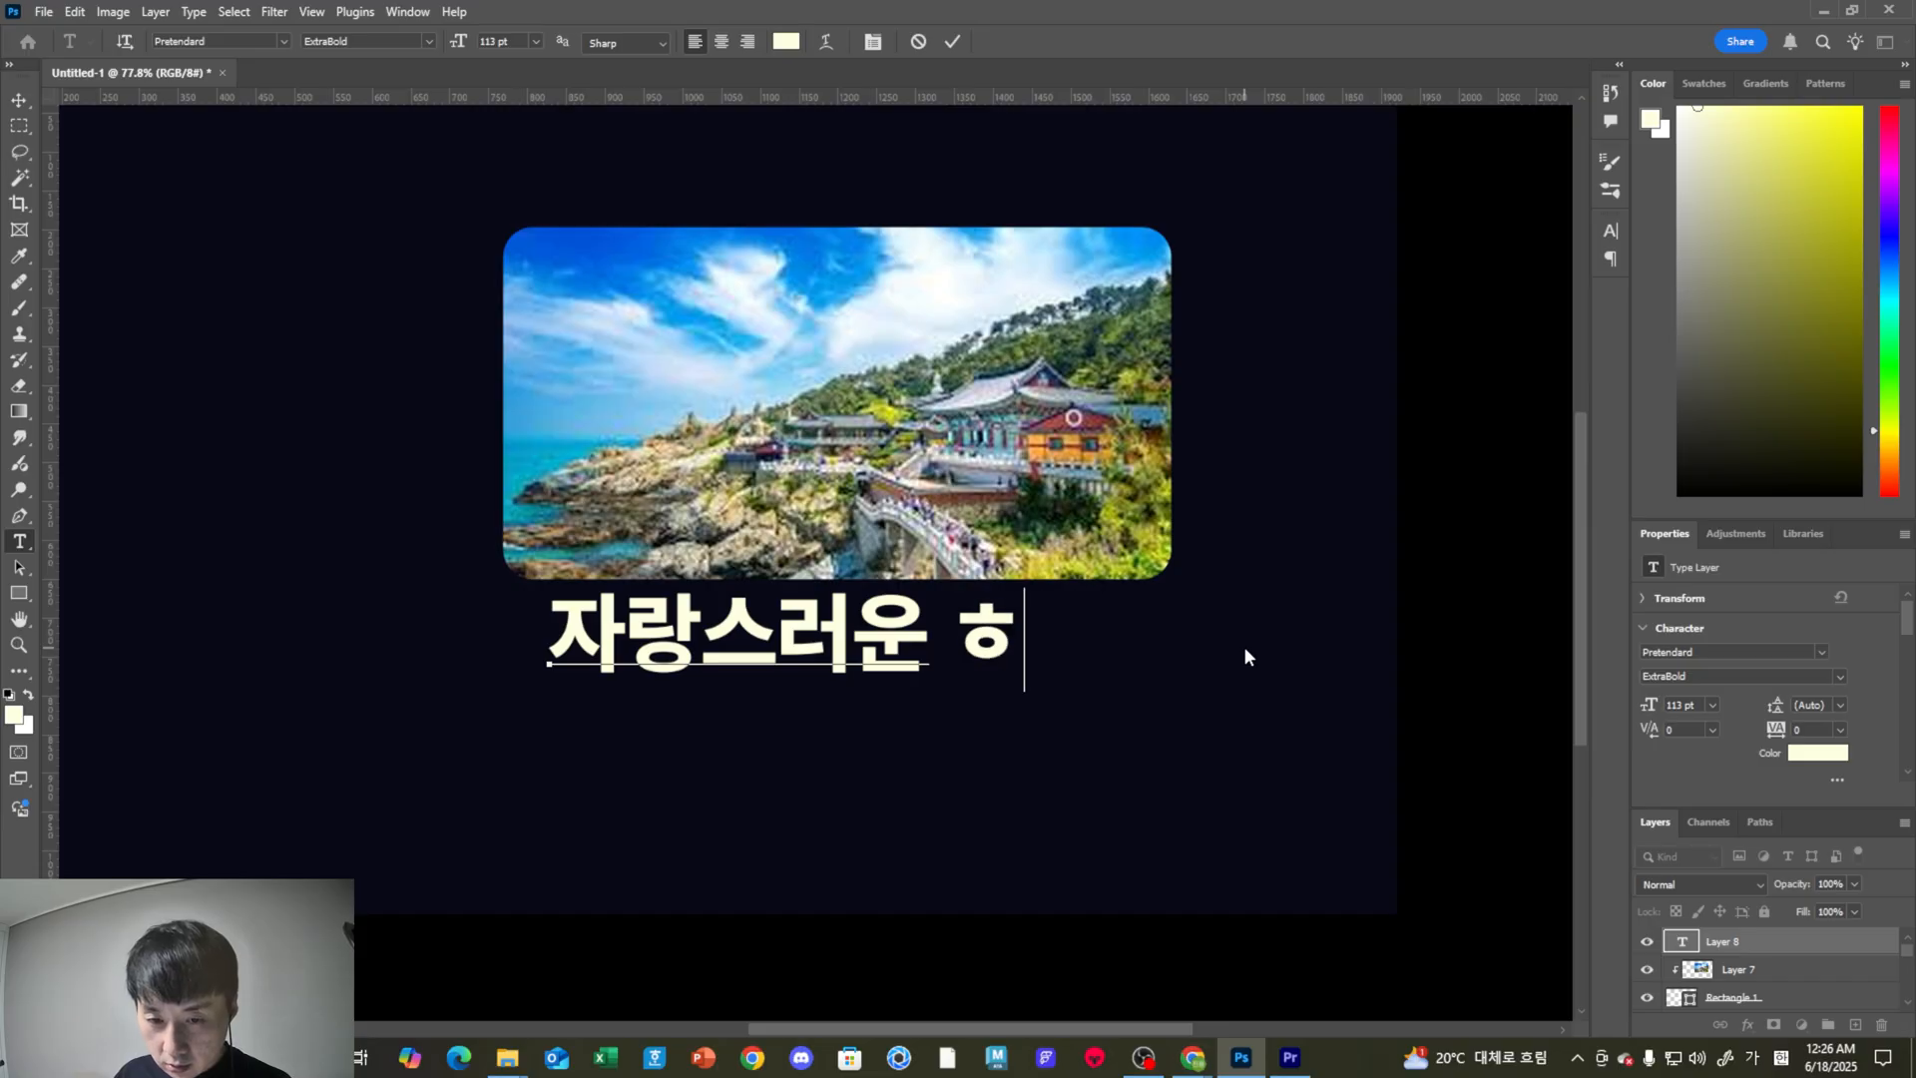
text(의 멋)
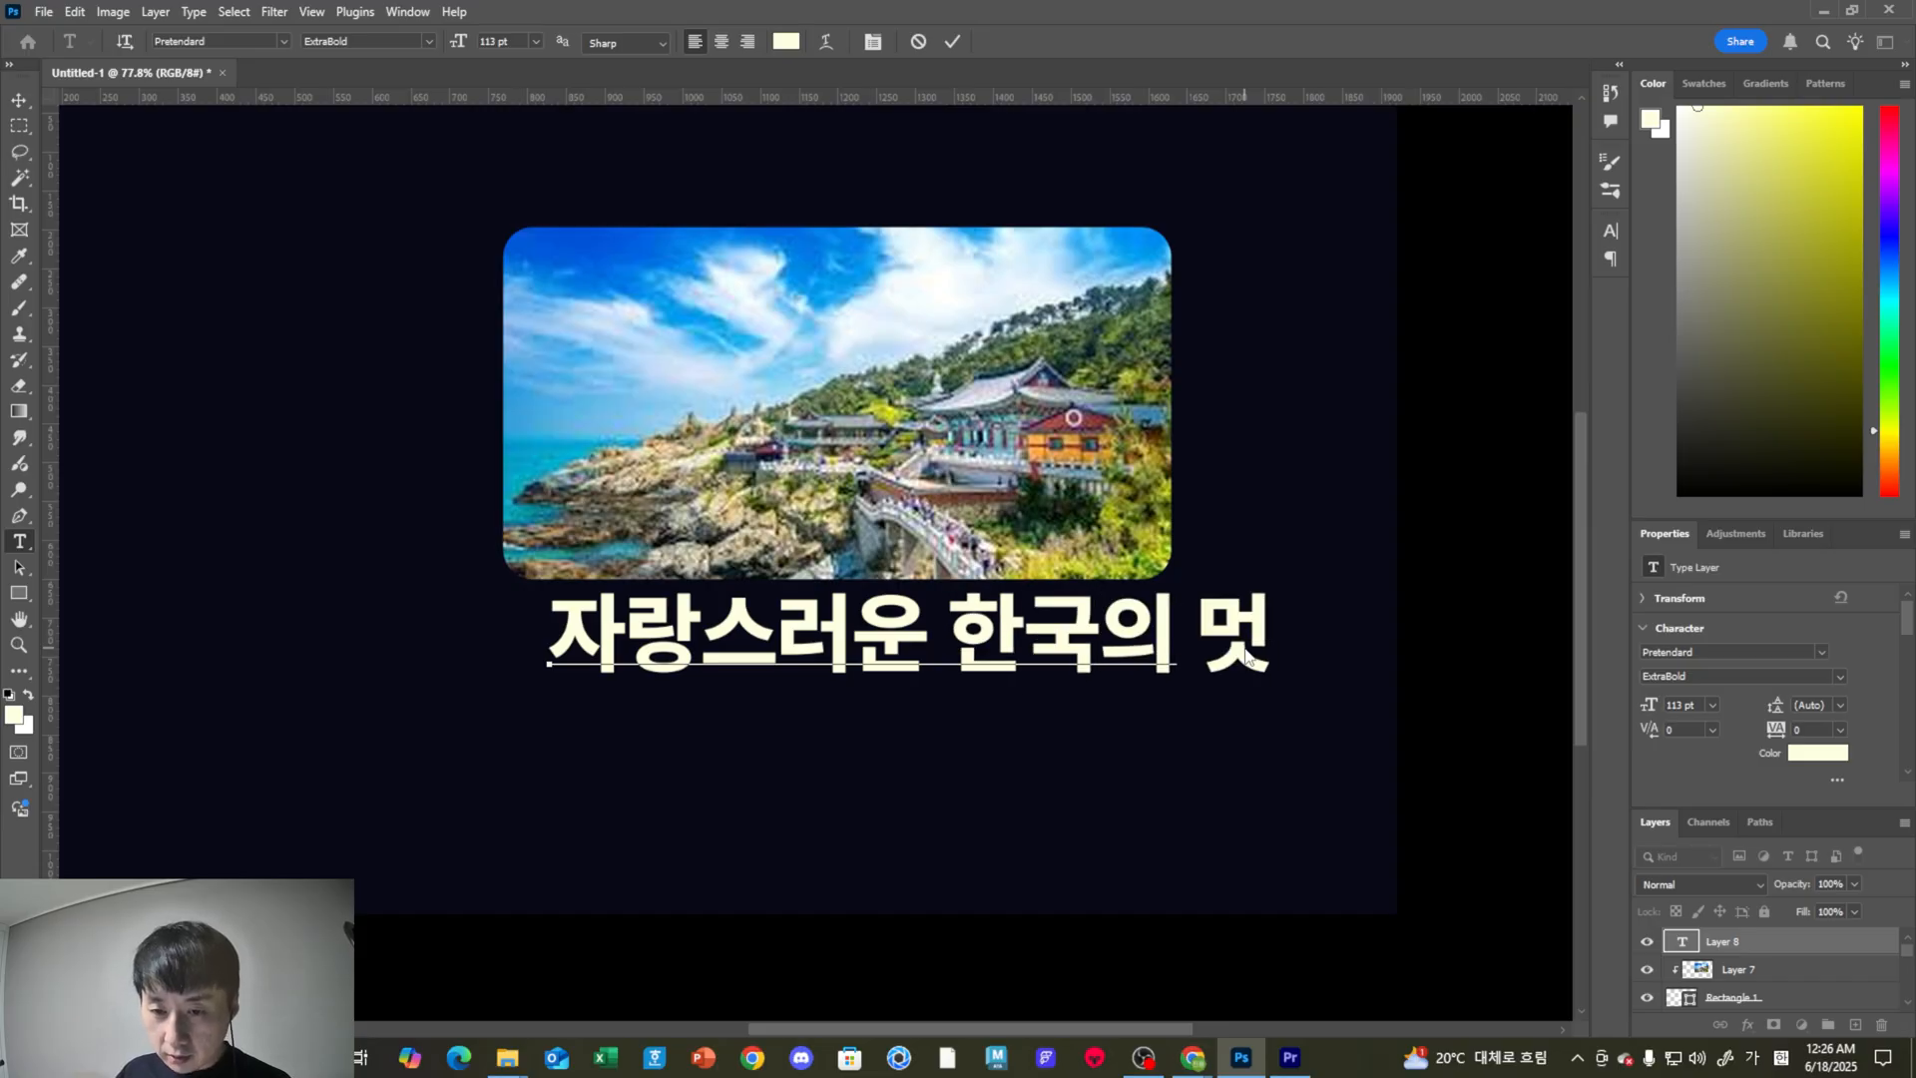
click(19, 100)
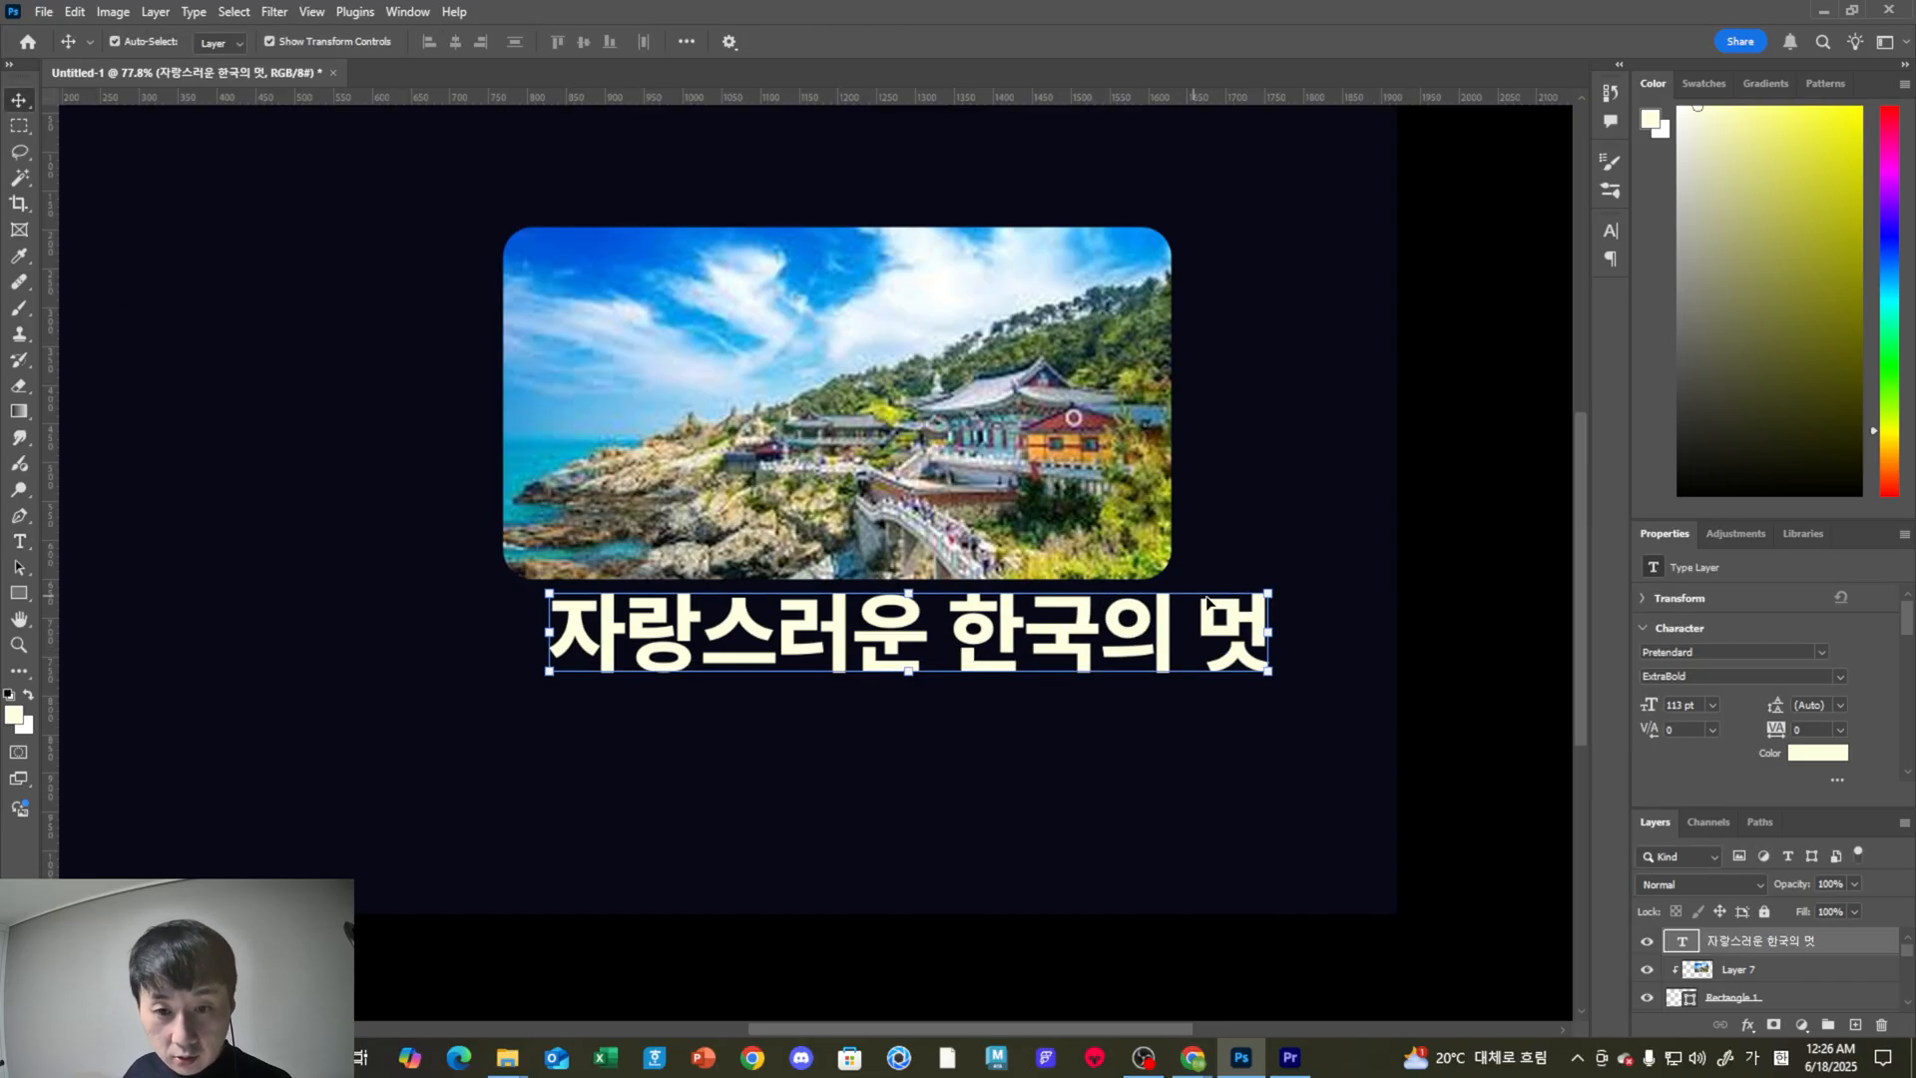
Scale the title down to about 67 pt and align it with the photo's left edge, just below the photo.
drag(1273, 636, 946, 658)
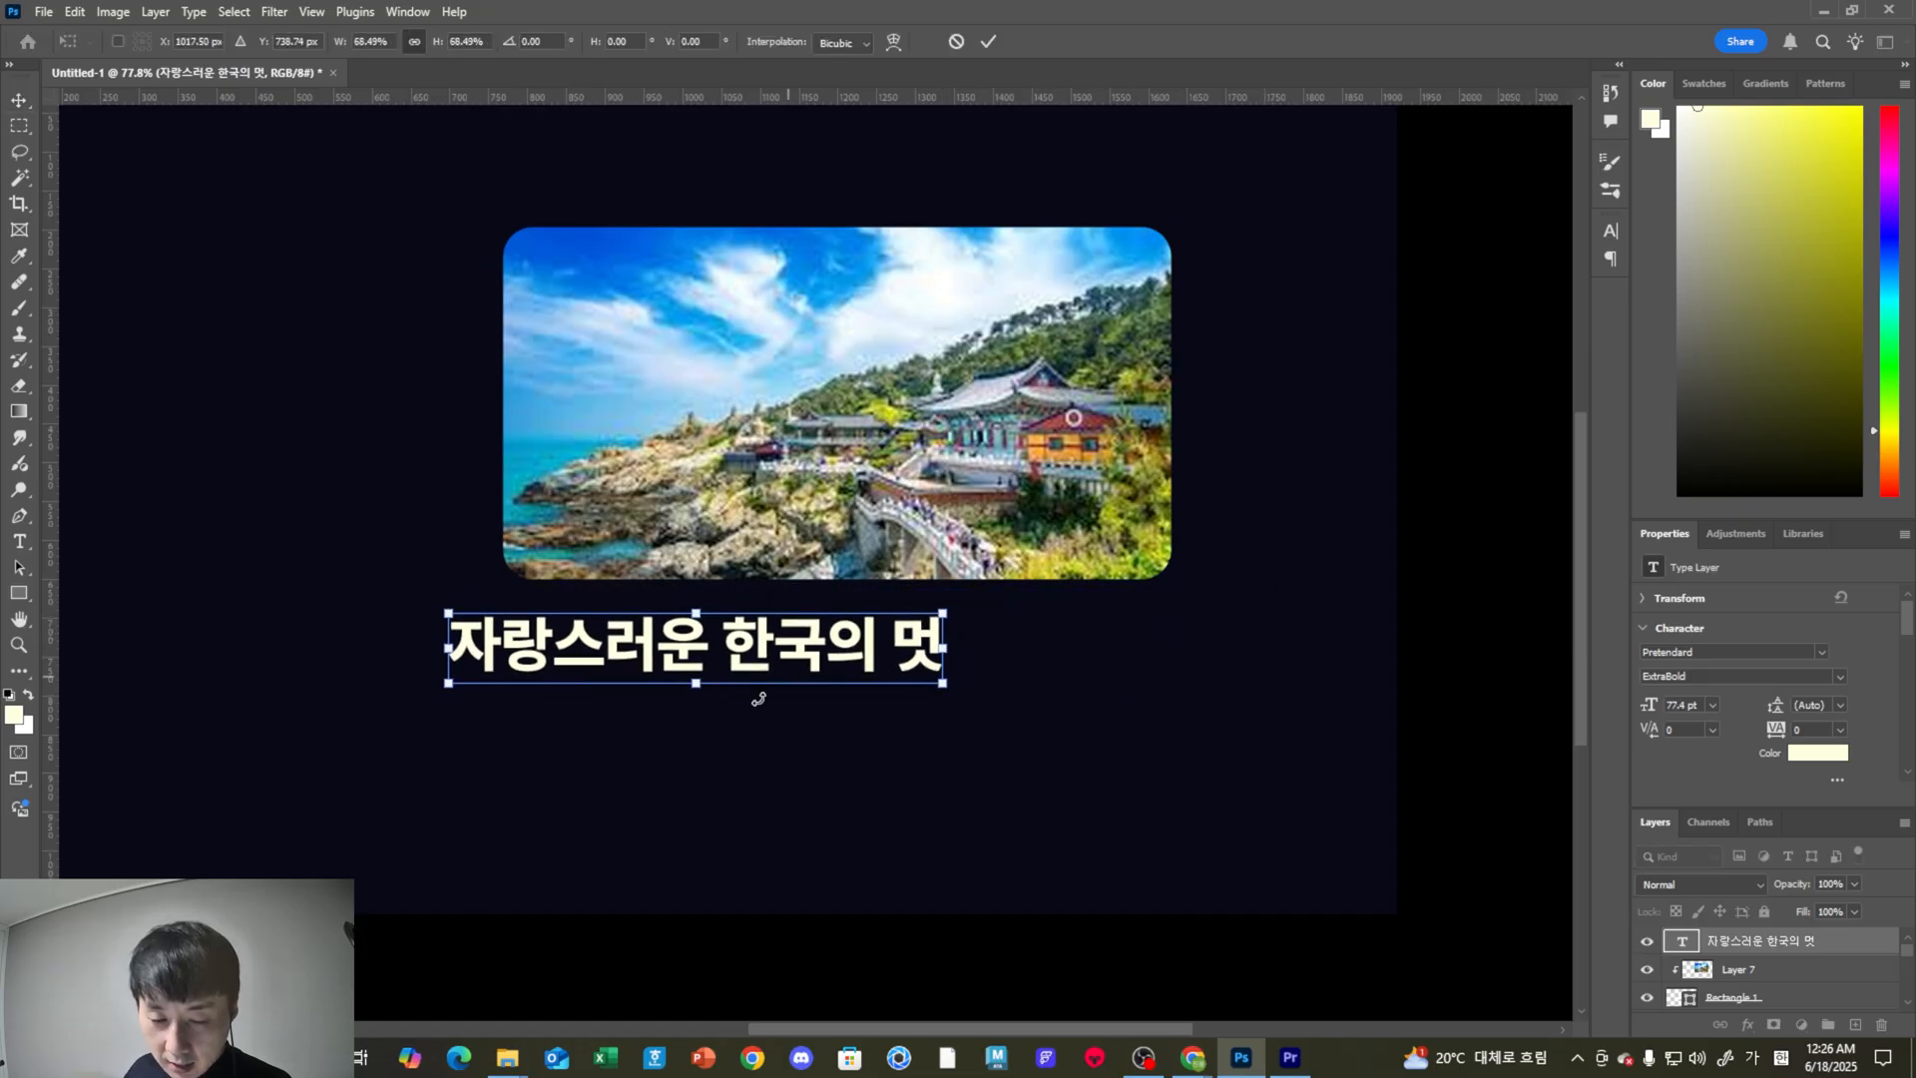
drag(767, 643, 822, 627)
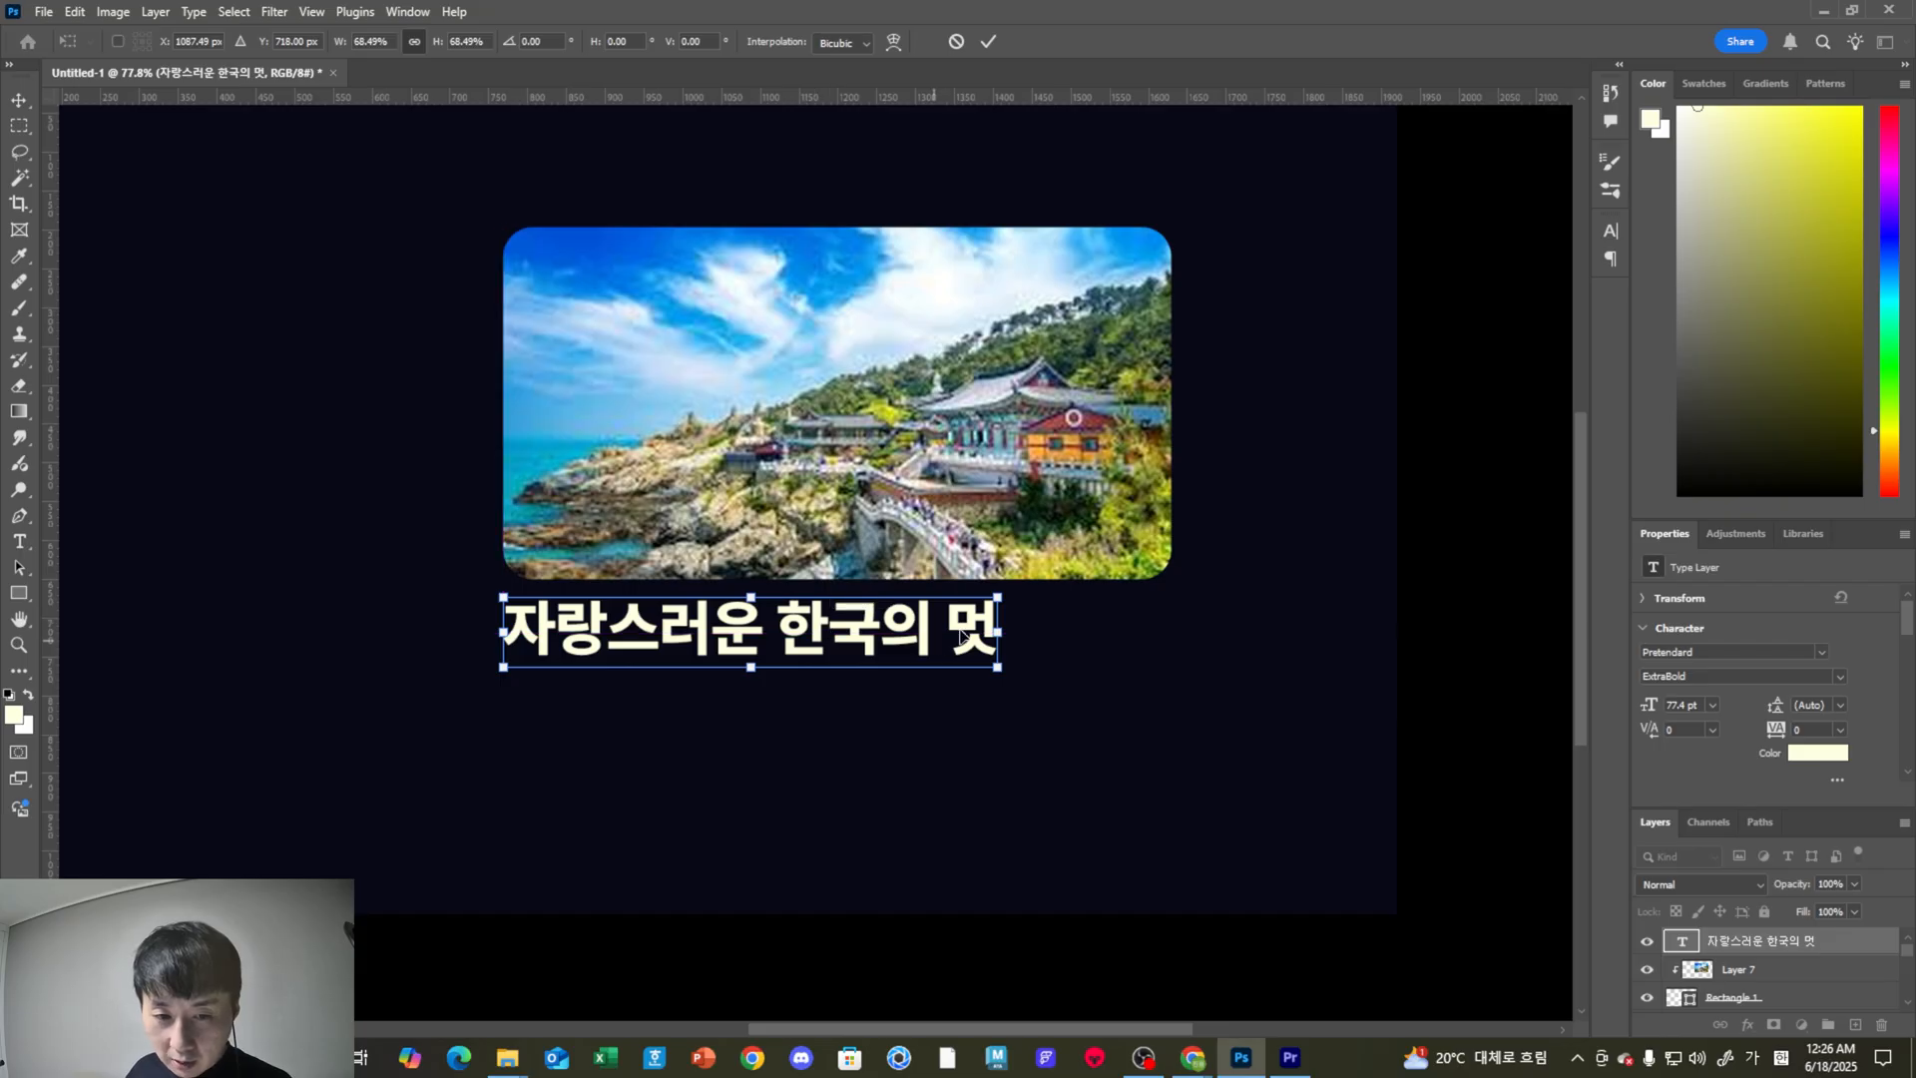
drag(1001, 592, 934, 603)
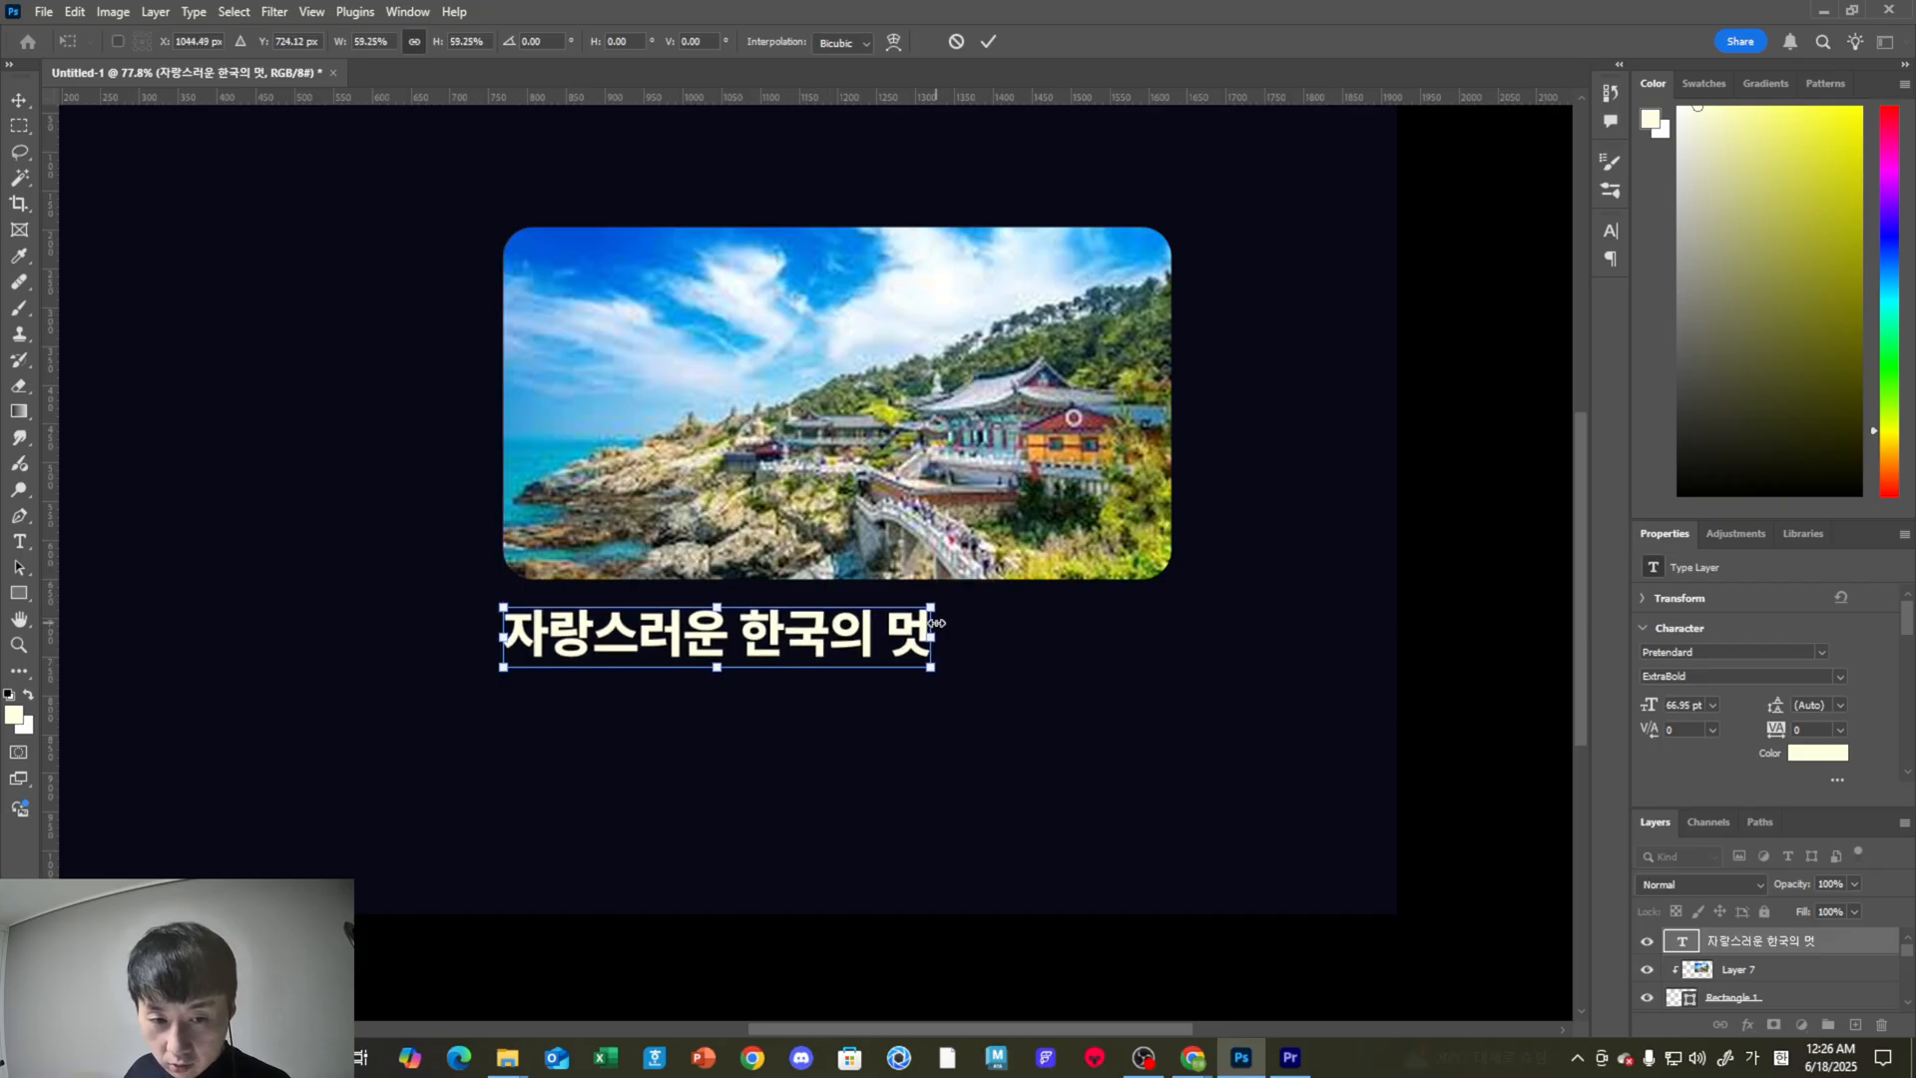
key(Return)
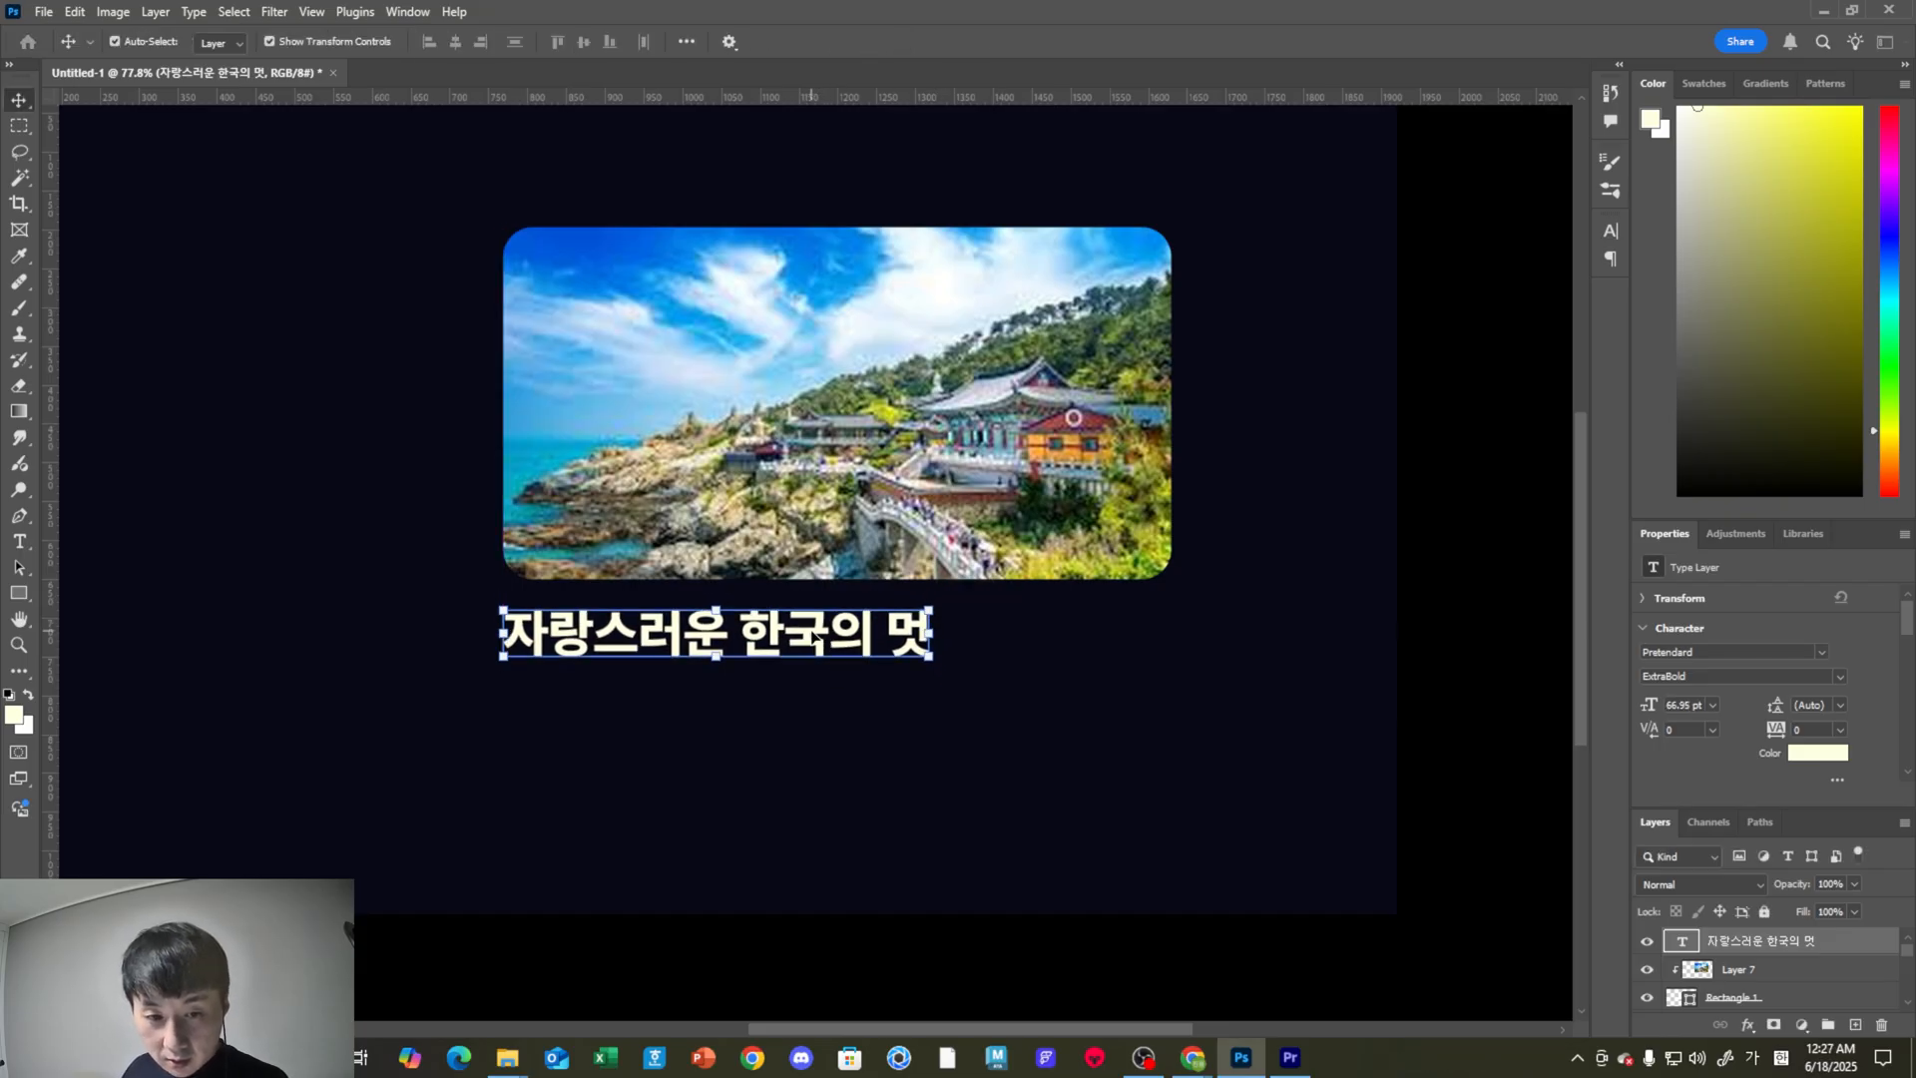
Duplicate the title directly below itself and scale the copy down to about 49 pt.
drag(816, 639, 811, 705)
key(ctrl+t)
drag(931, 725, 819, 721)
key(Return)
Set the copied text to Regular weight at about 40.5 pt and change its wording to "2025년 최고의 사진작품입니다.".
double_click(776, 686)
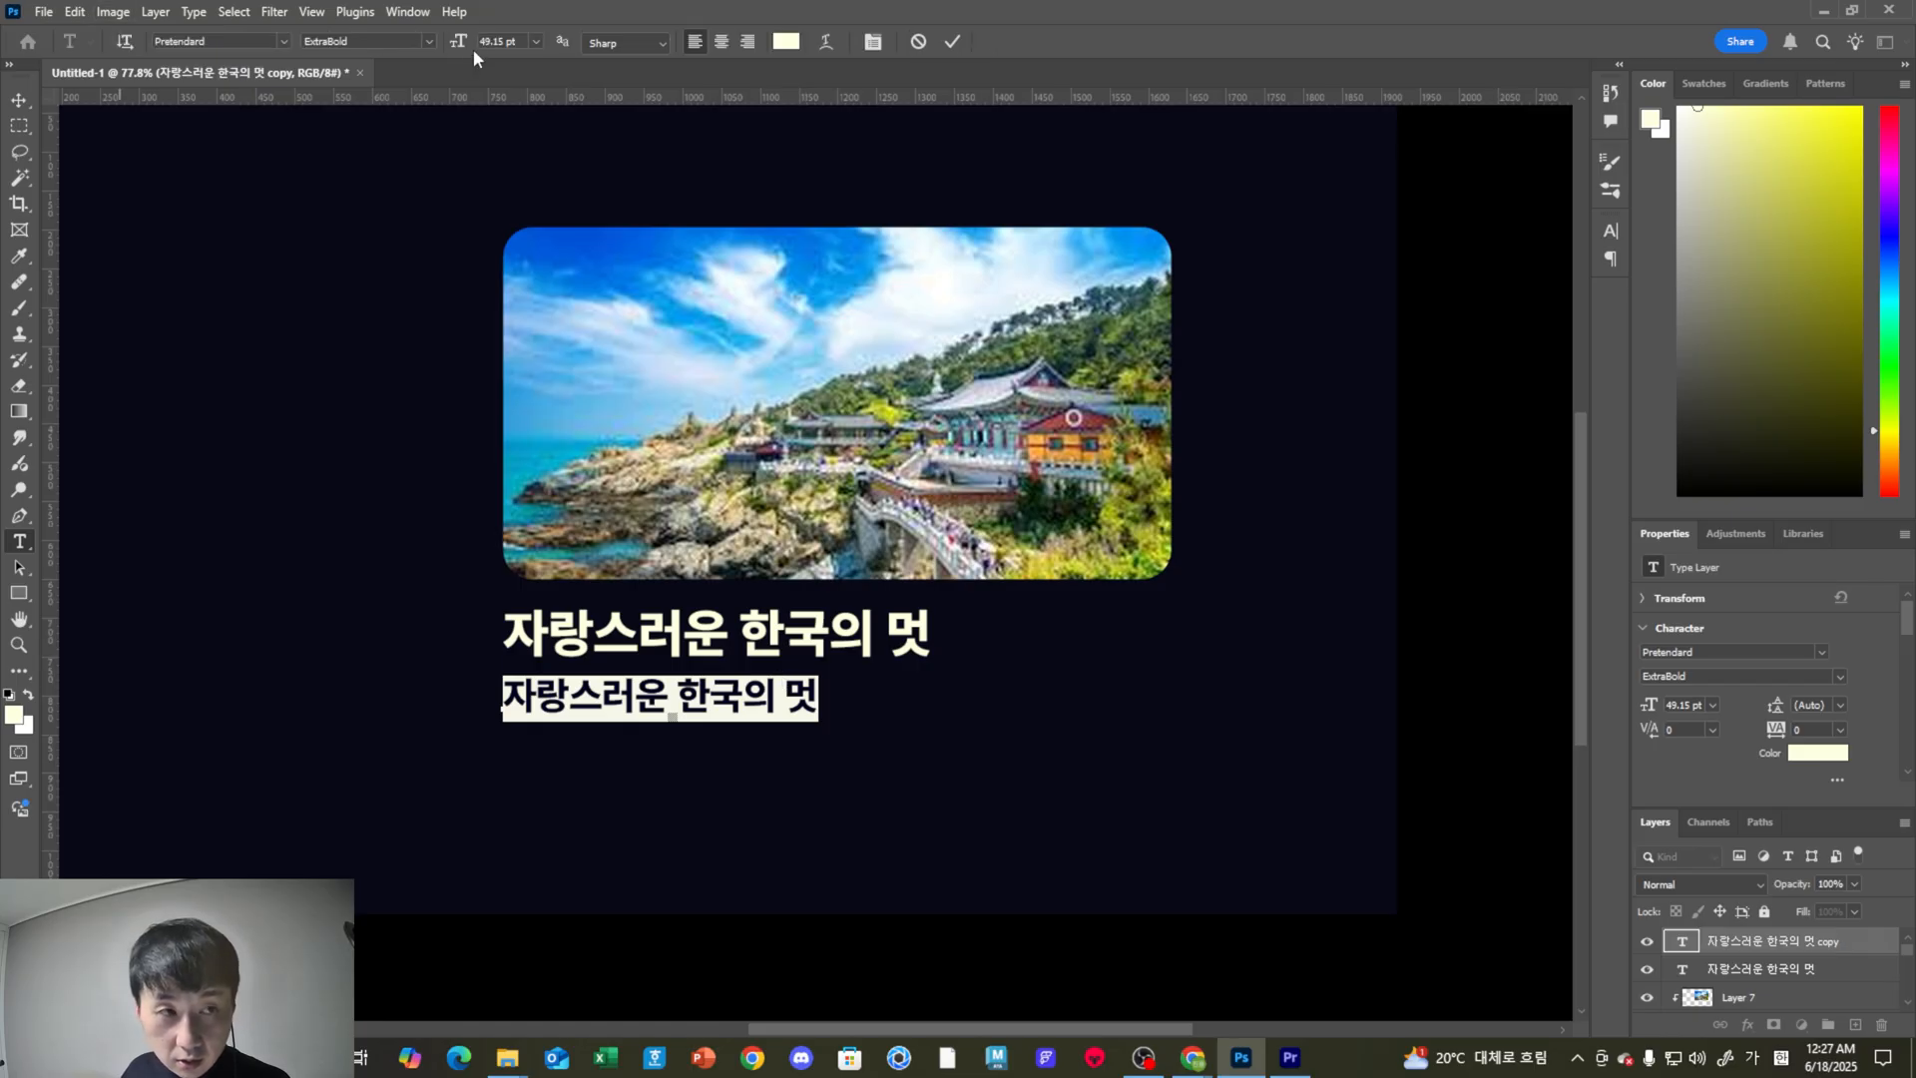
click(429, 42)
click(373, 162)
click(19, 101)
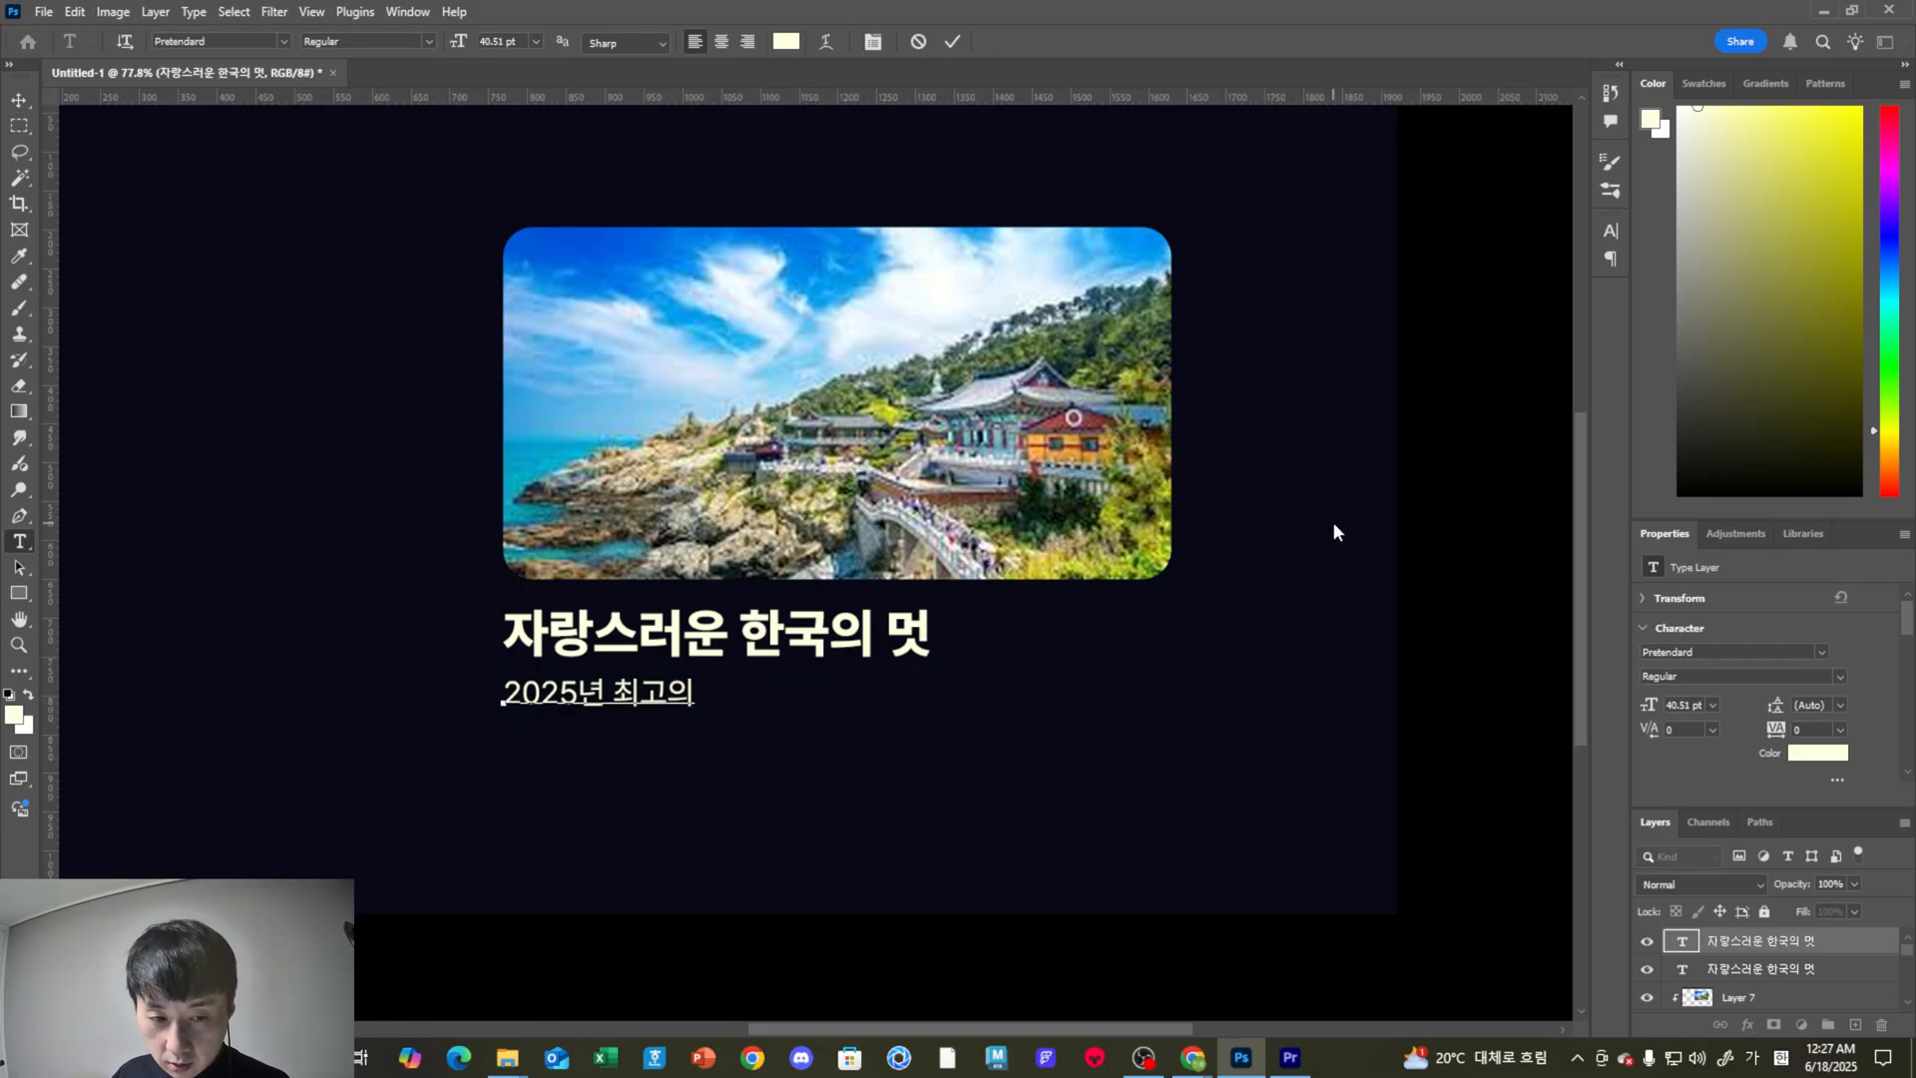
text(사진작품입)
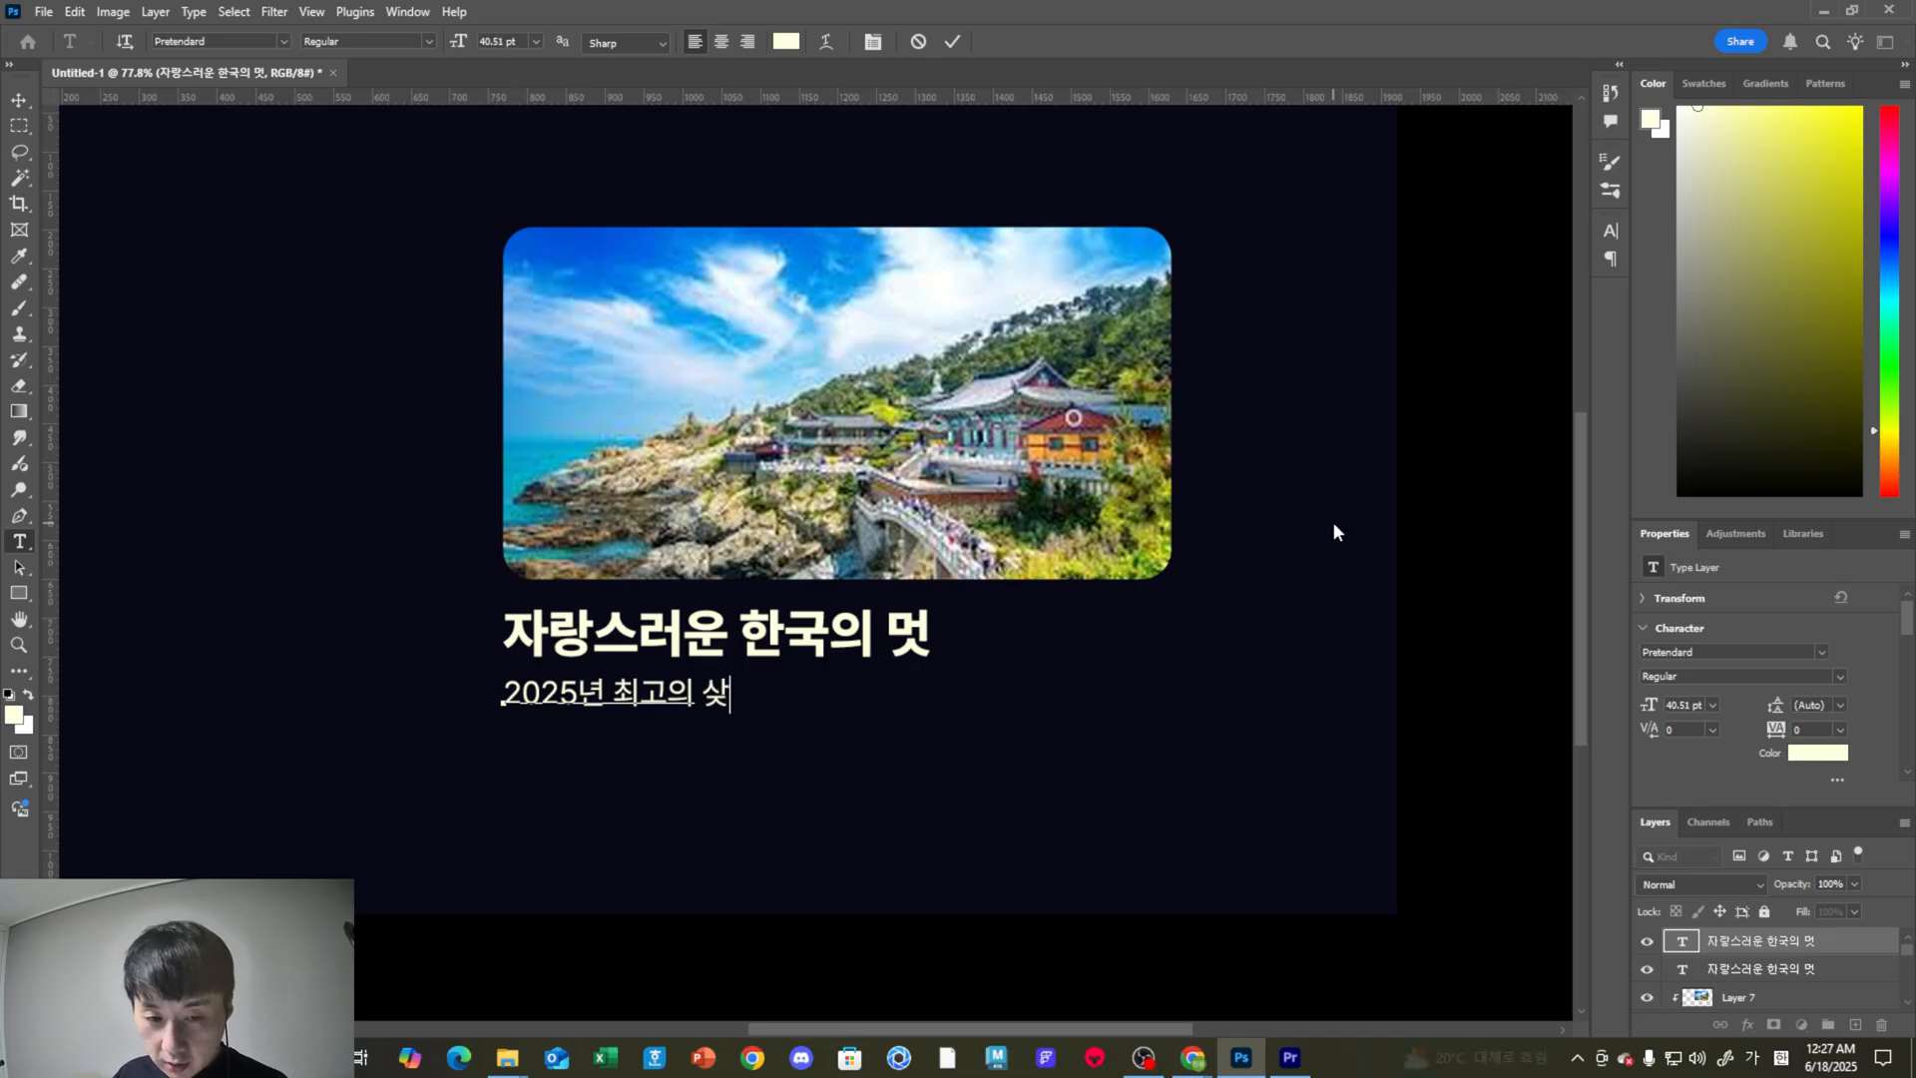
text(니다.)
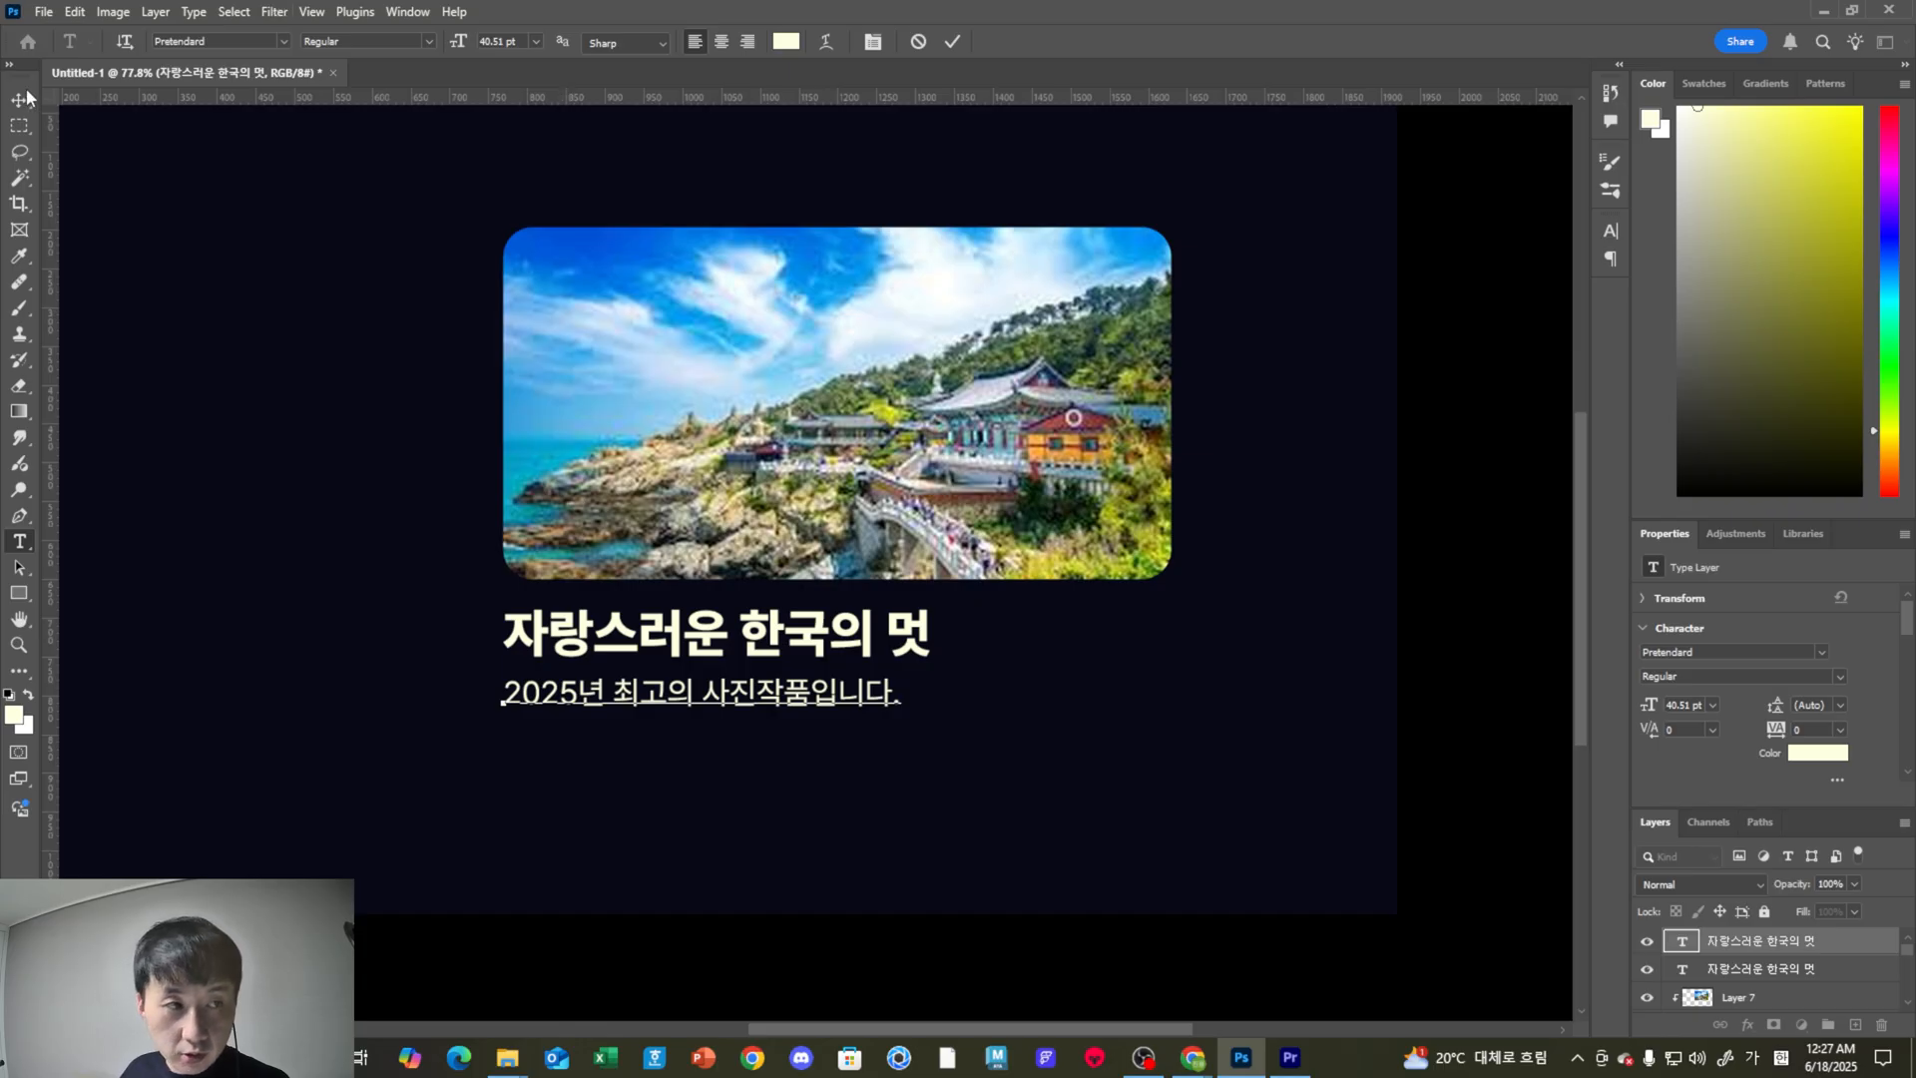
key(ctrl+Return)
key(v)
click(1295, 535)
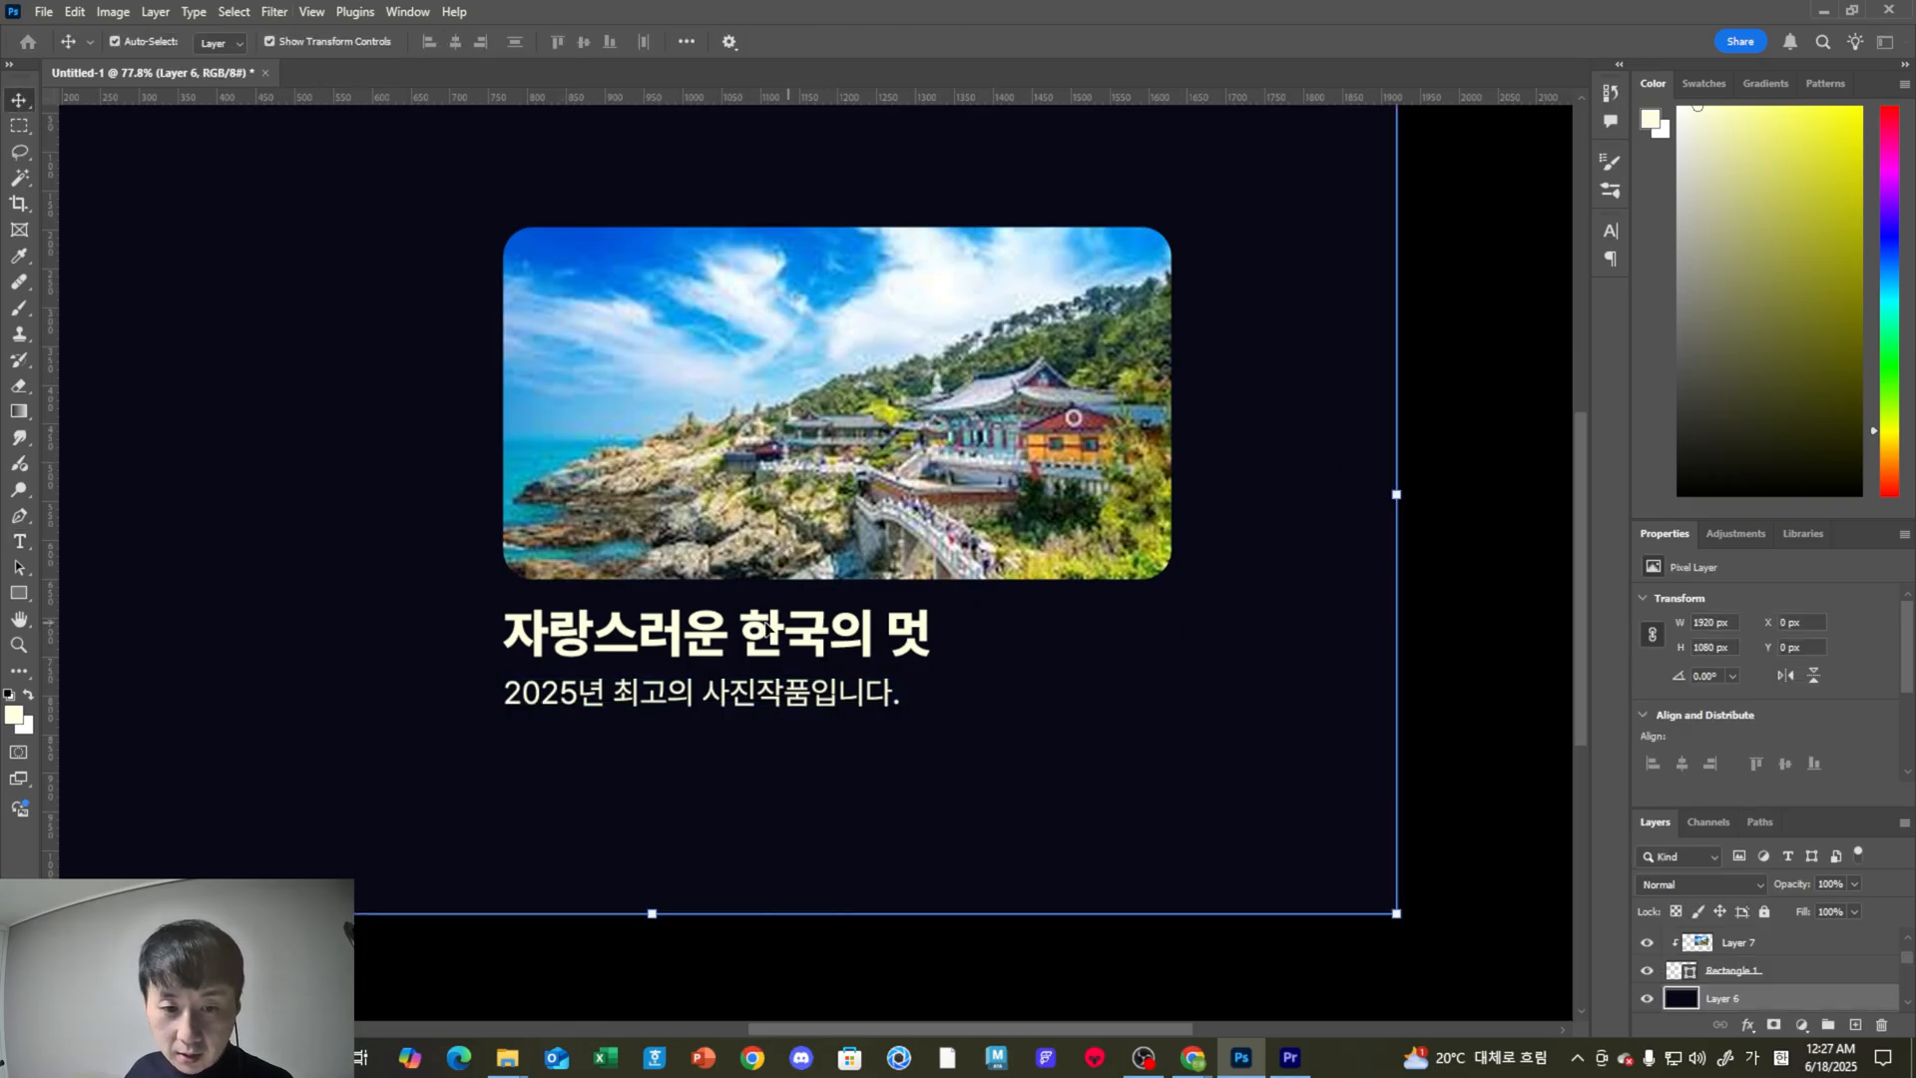
click(824, 639)
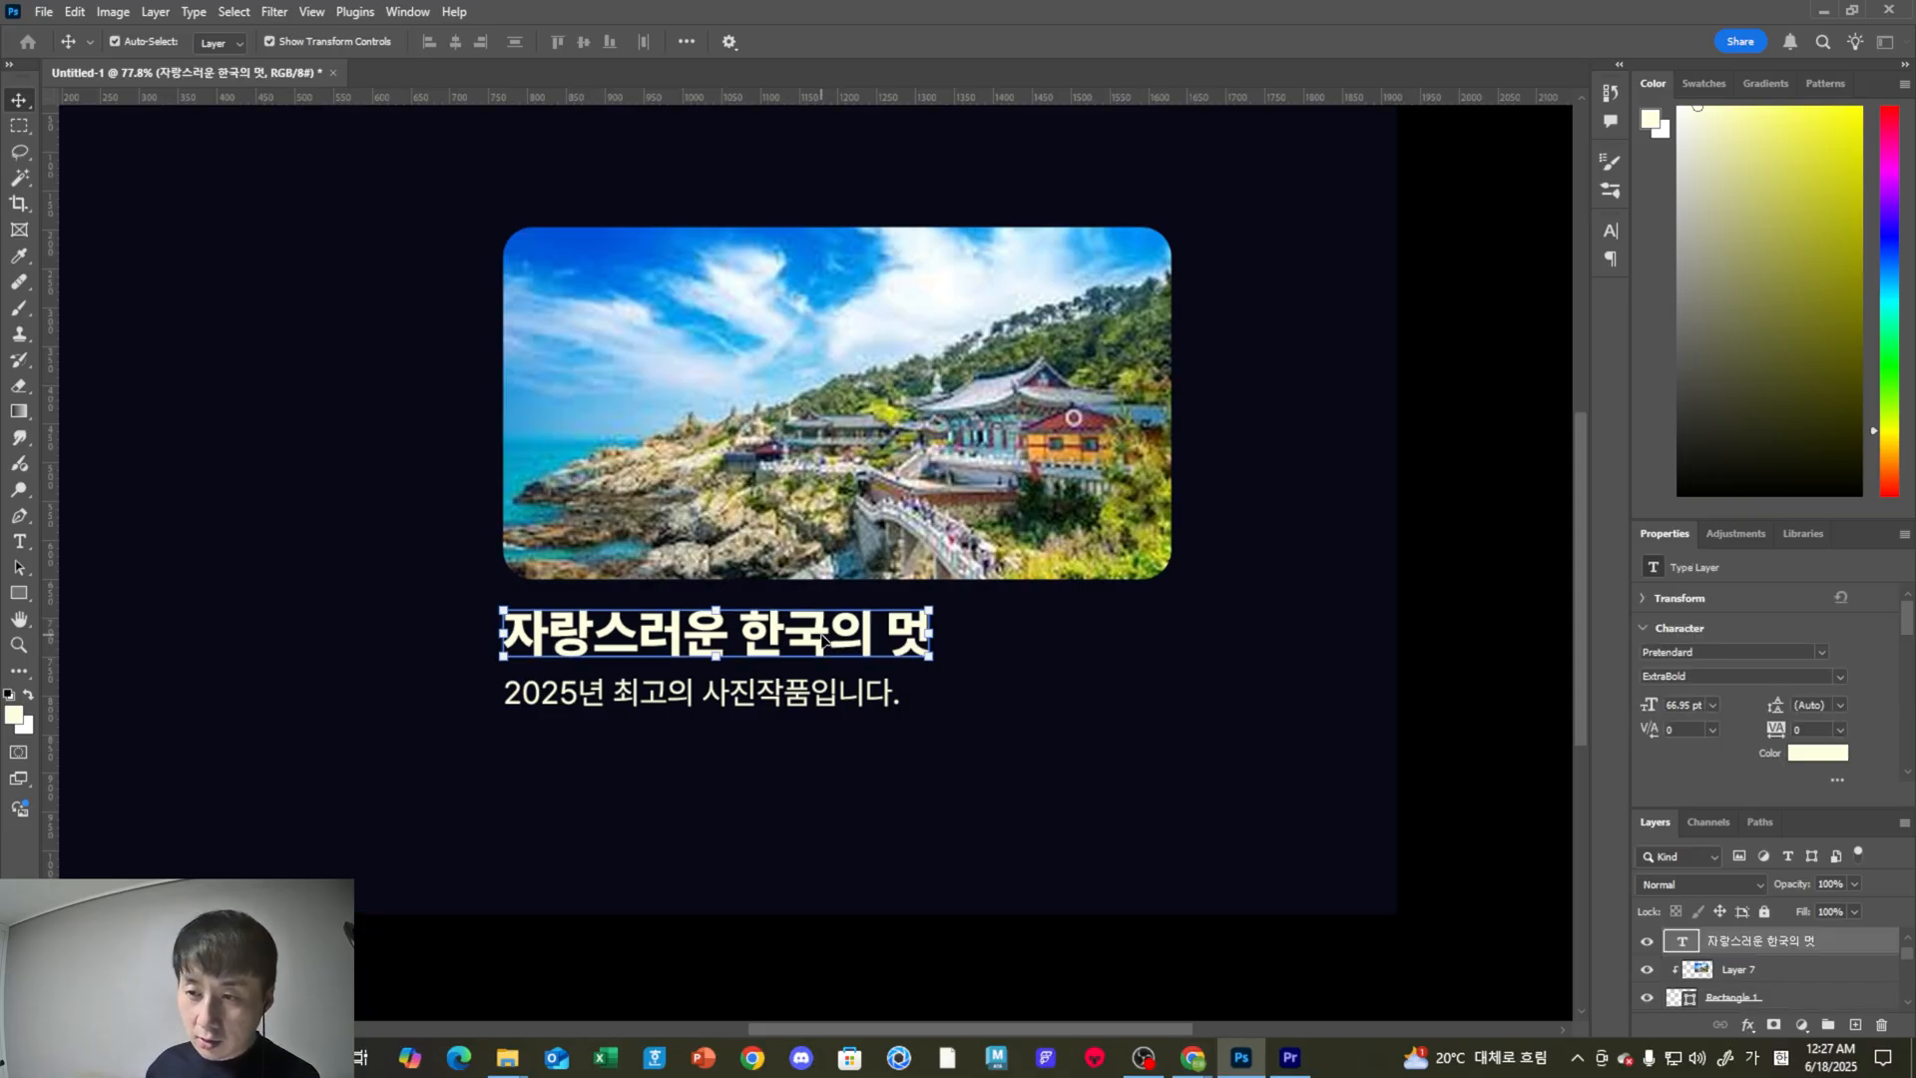
click(1125, 650)
click(1437, 668)
click(992, 743)
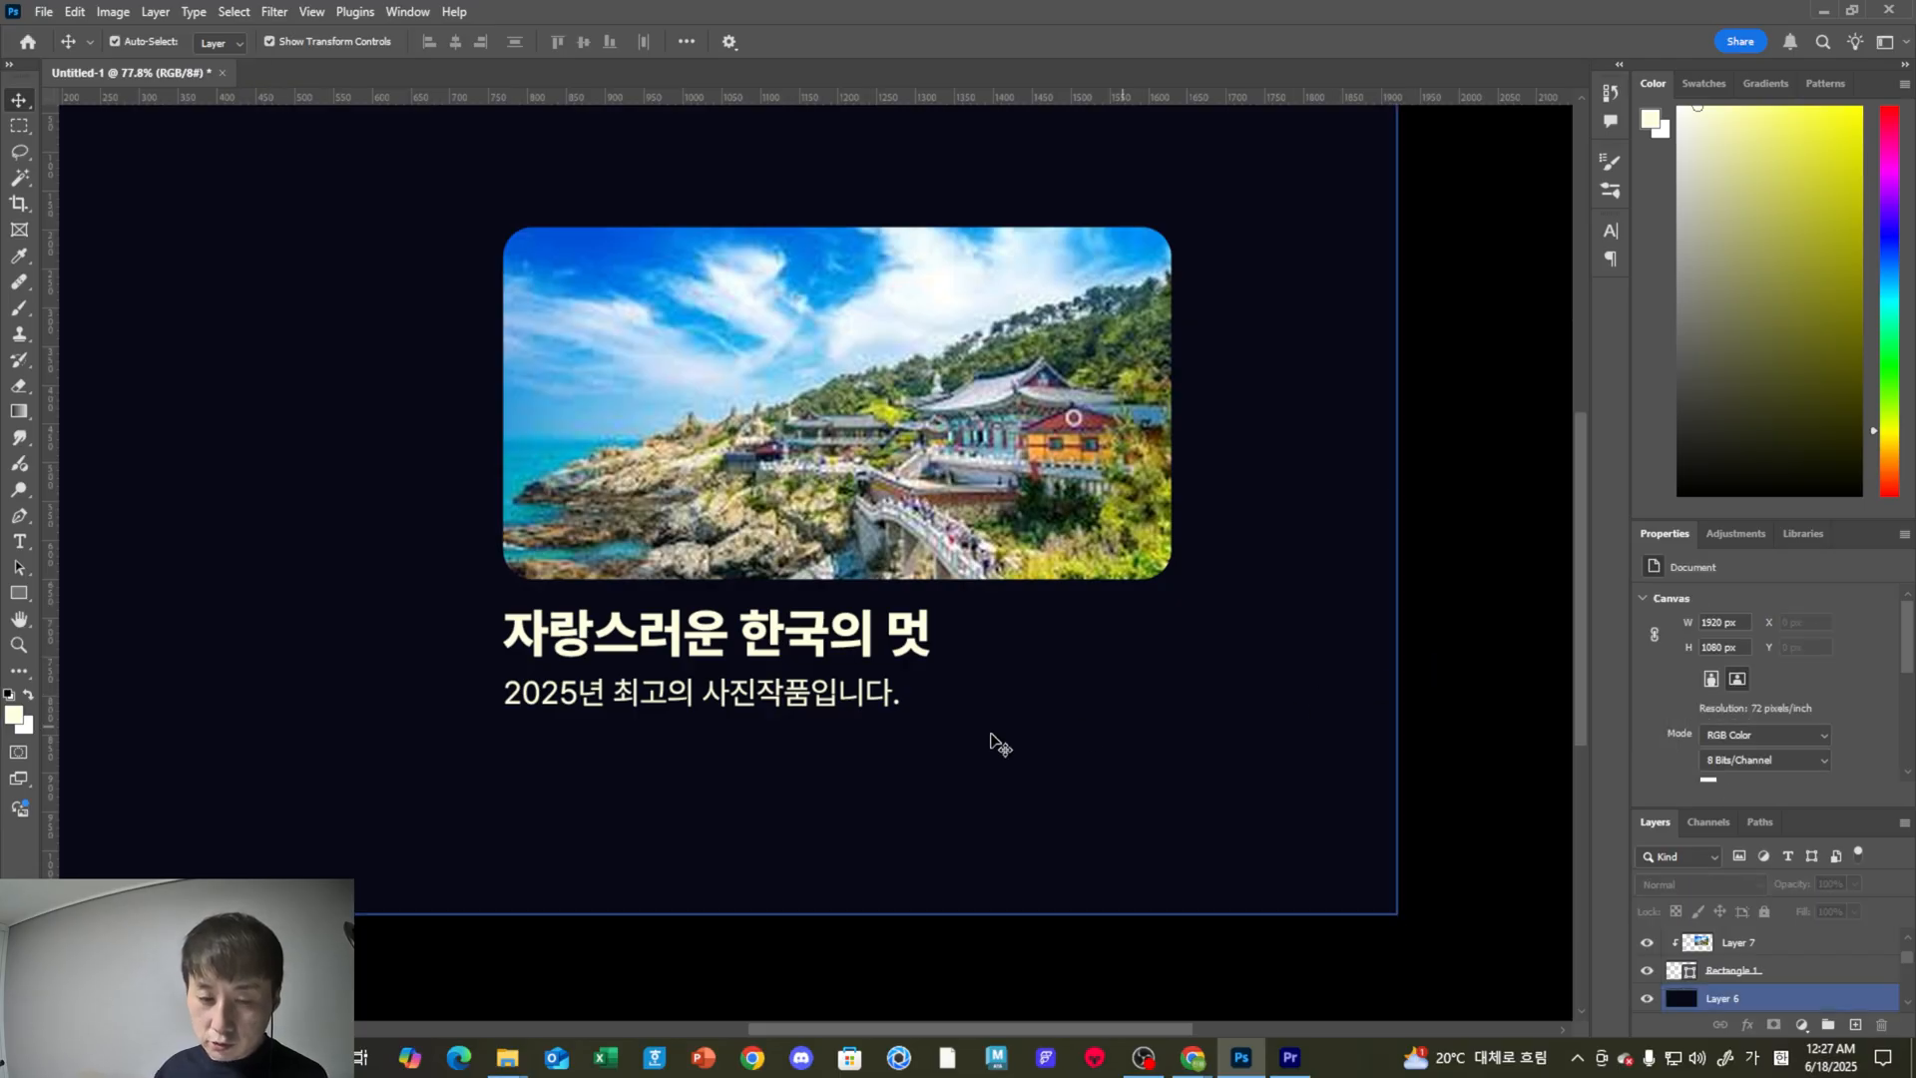
Add a new layer above the temple photo and set up the Soft Round brush with a pale purple foreground colour.
click(1009, 395)
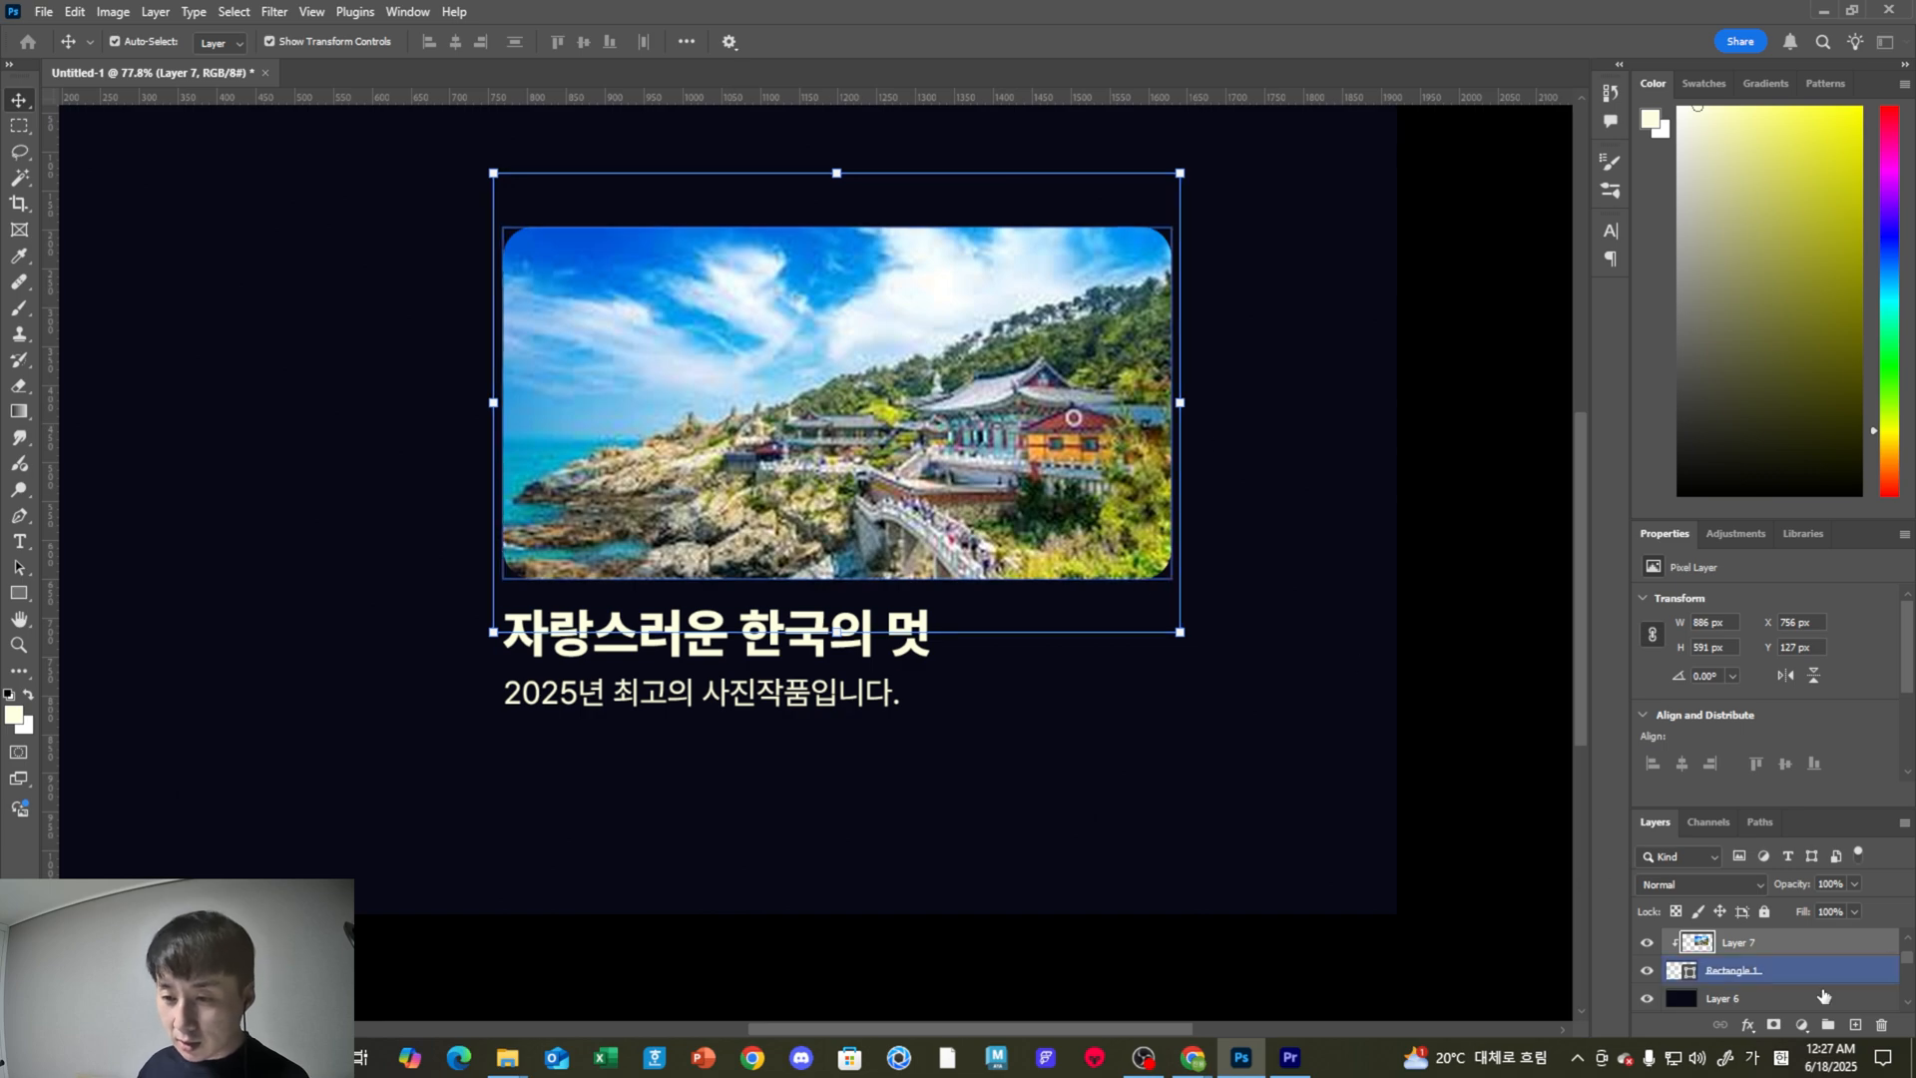
click(1856, 1025)
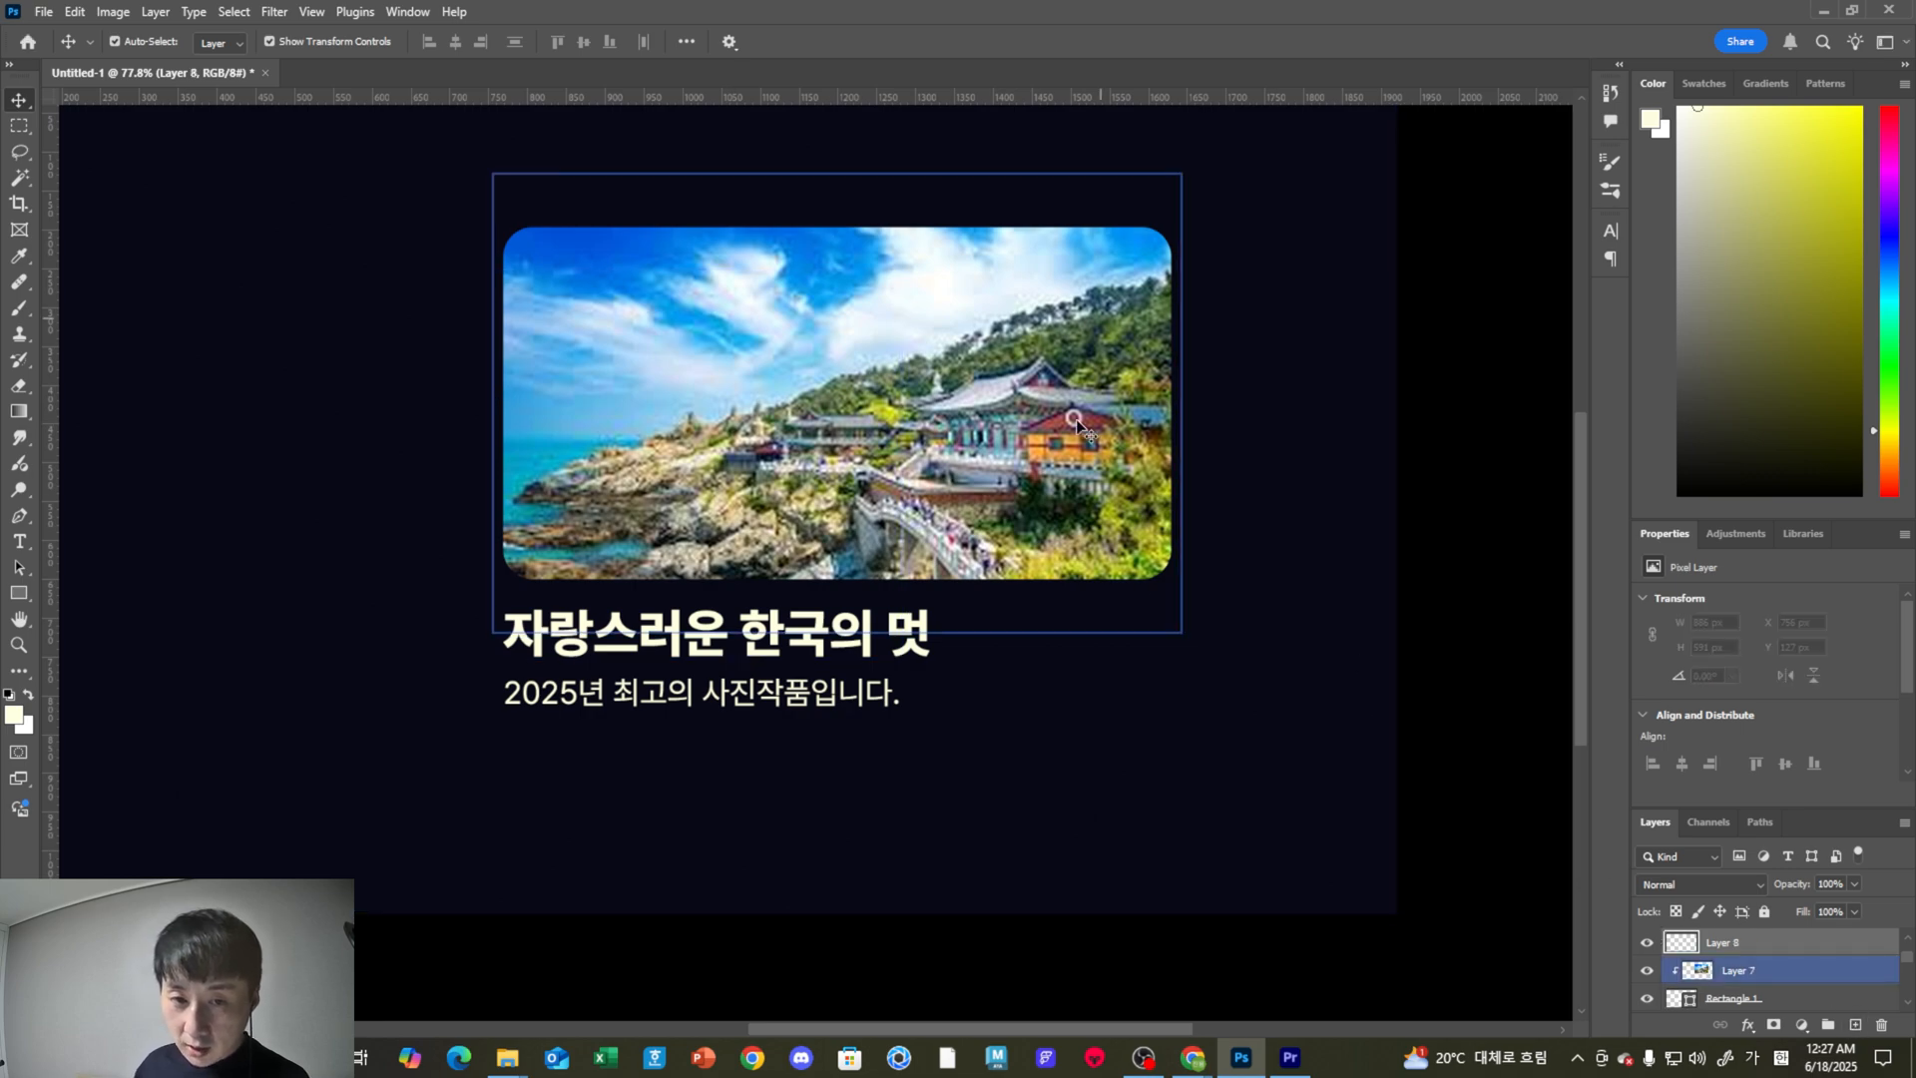
key(b)
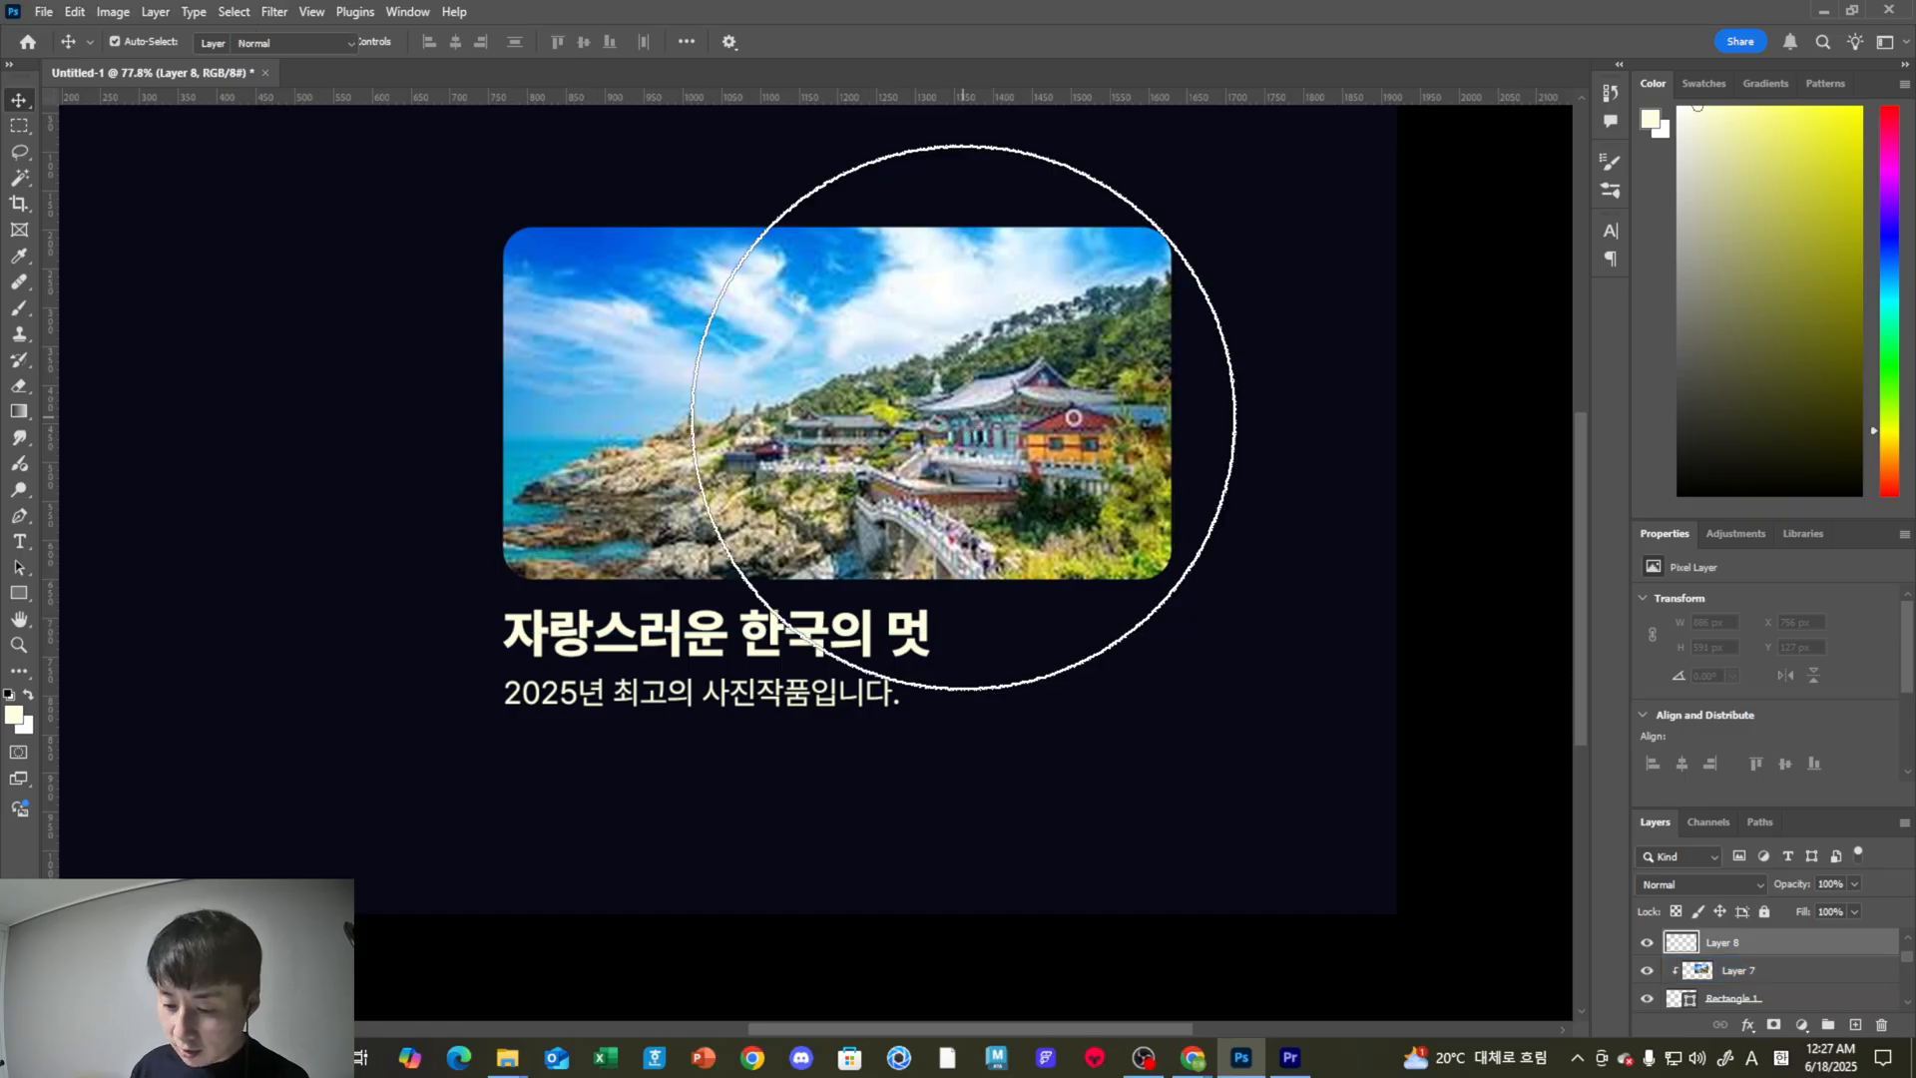
right_click(966, 417)
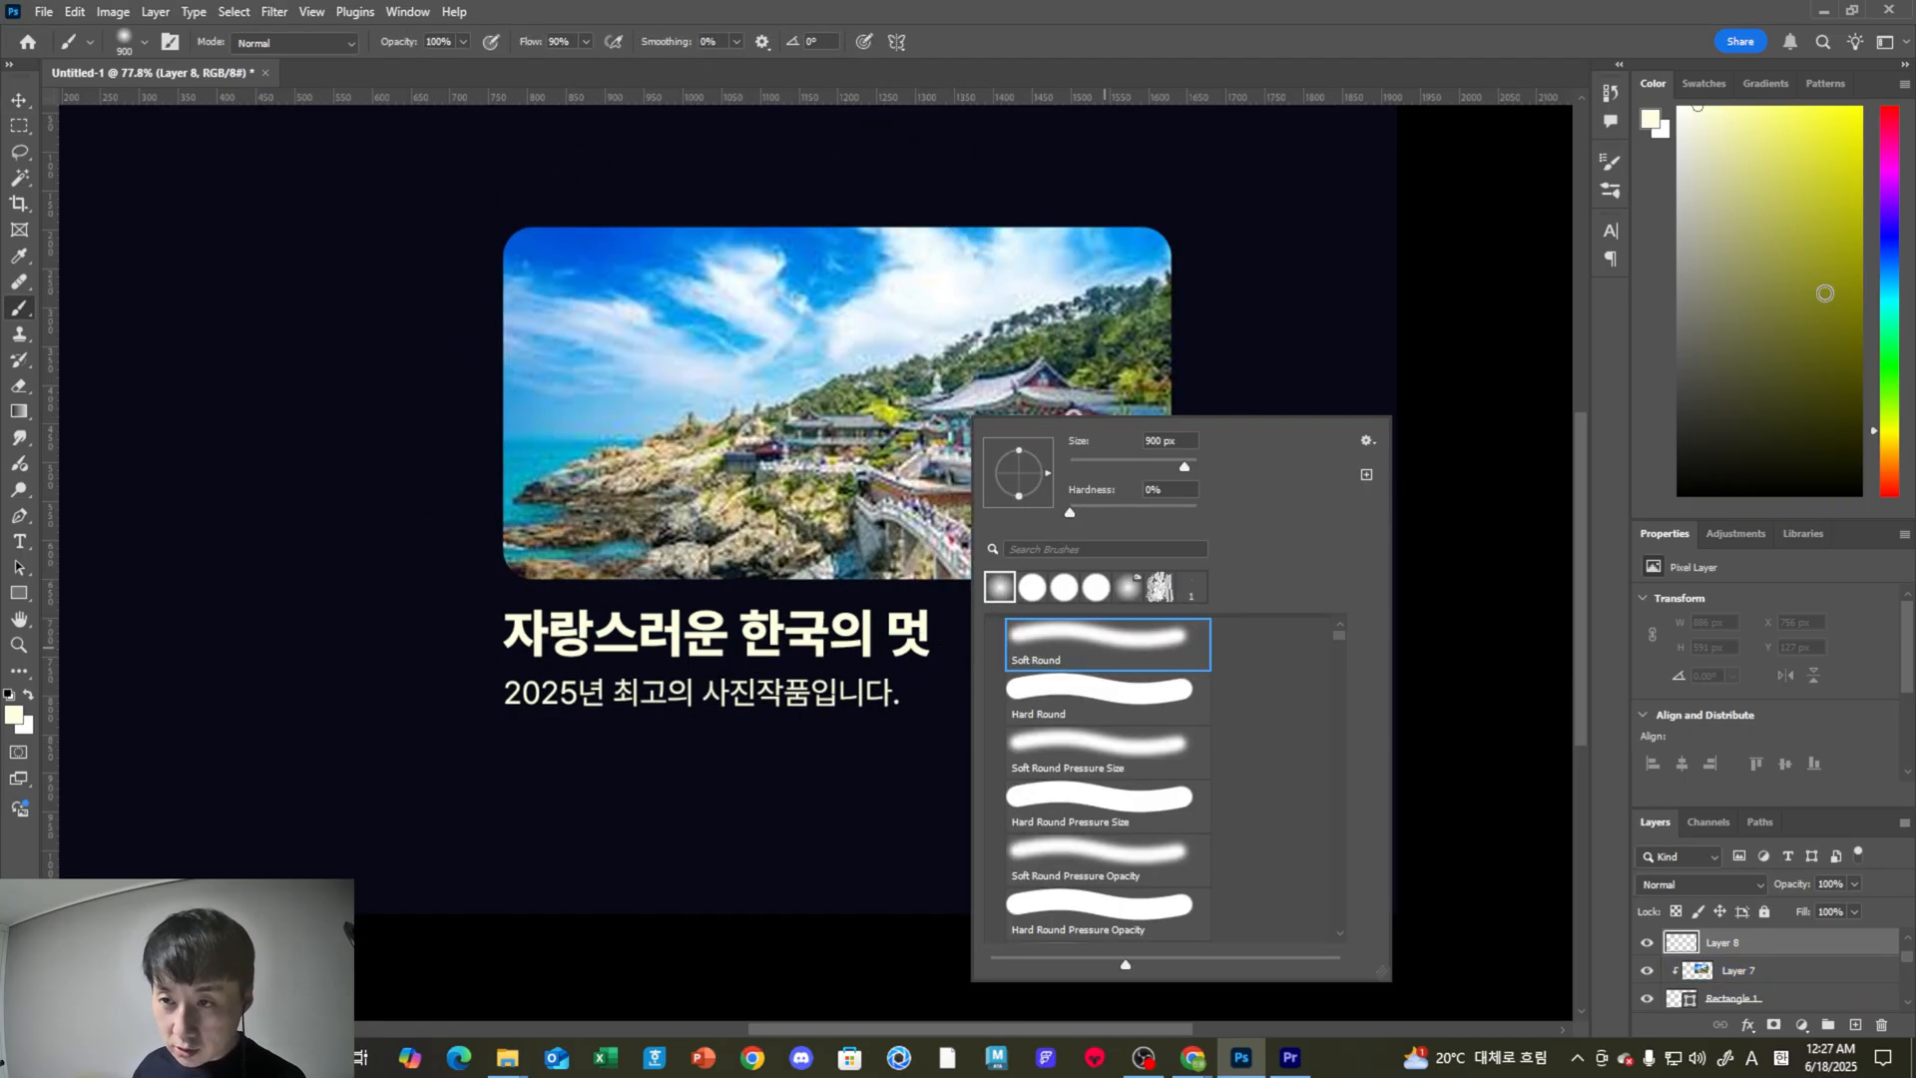
drag(1893, 236, 1891, 185)
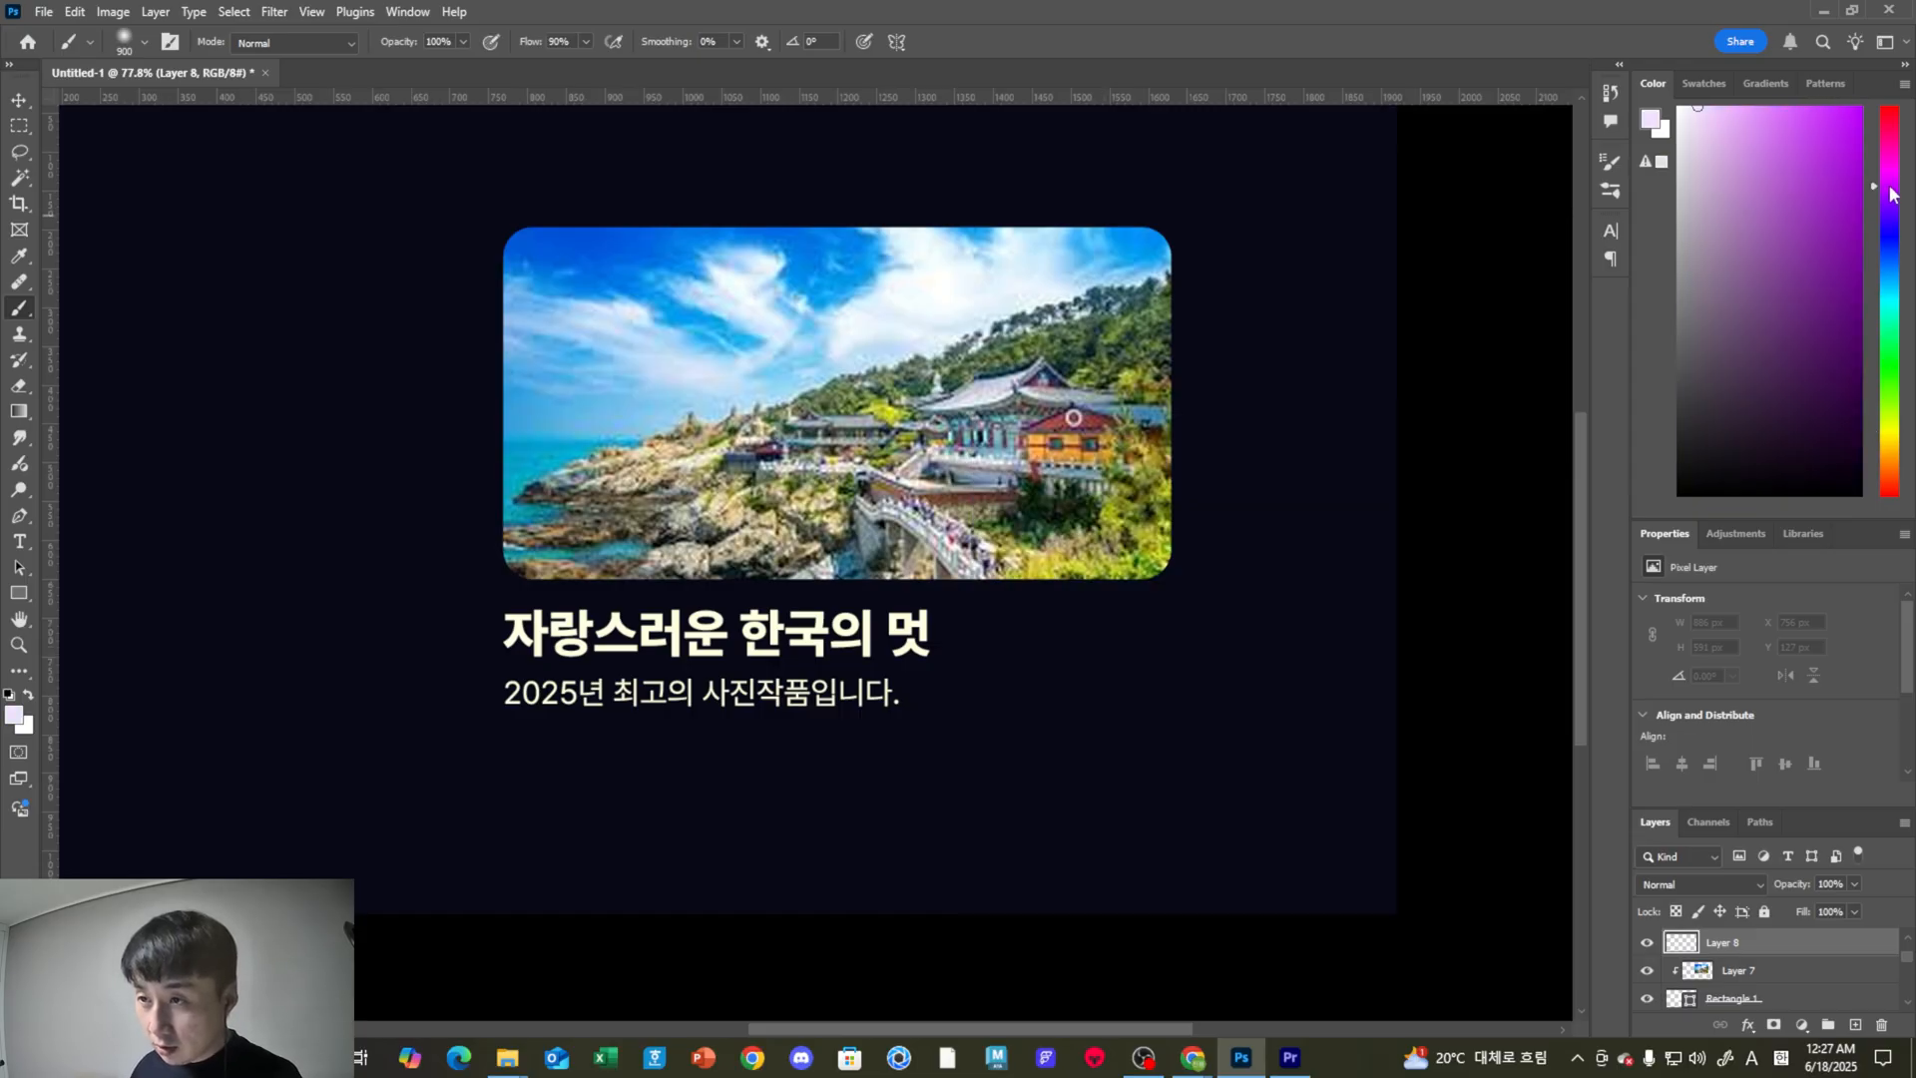
Dab soft pale purple spots over the photo's sky, hillside and rocky coast with a brush of about 250 to 300 px.
key(bracketleft)
key(bracketleft)
key(bracketleft)
key(bracketleft)
key(bracketleft)
key(bracketleft)
key(bracketleft)
key(bracketleft)
click(979, 340)
click(841, 335)
key(bracketright)
click(663, 398)
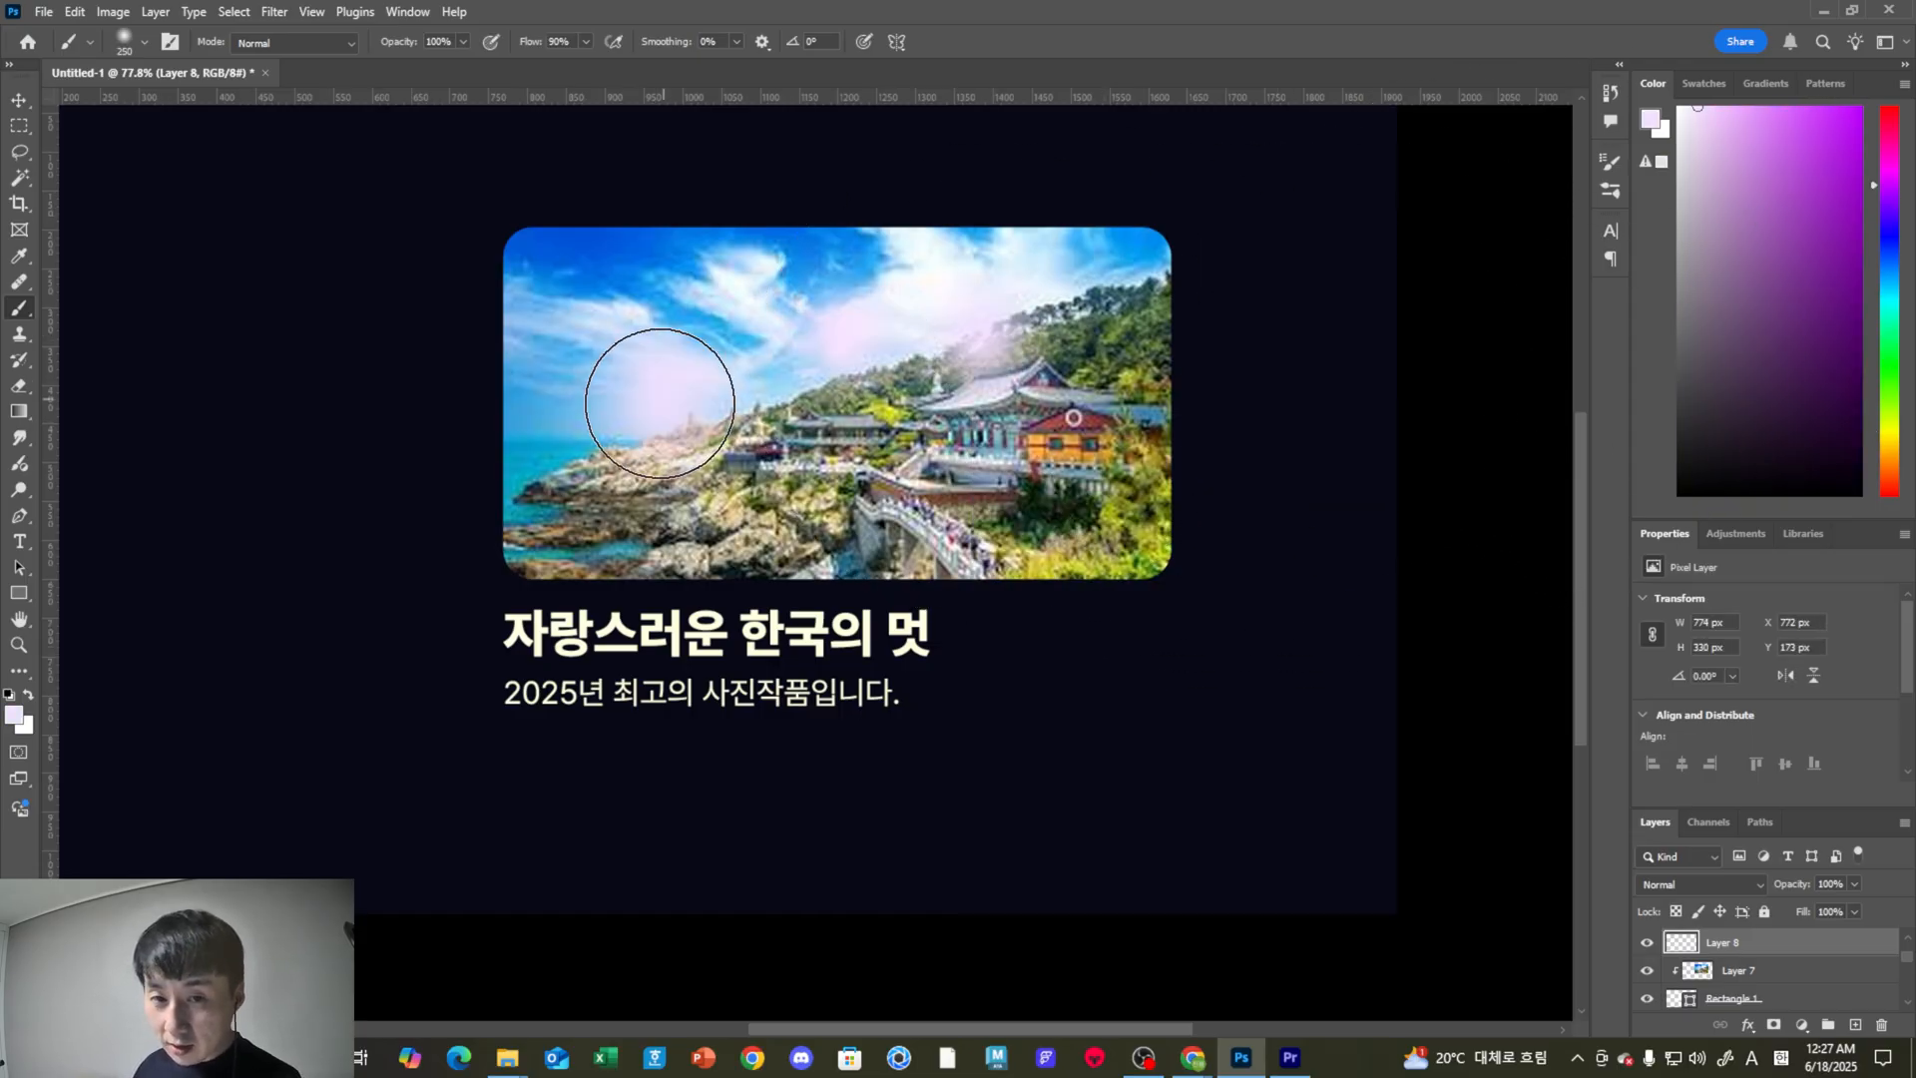
key(bracketright)
click(640, 445)
click(718, 504)
click(783, 483)
Try the painted light layer's blend modes from Dissolve through the darkening and lightening groups to Lighter Color.
click(1700, 888)
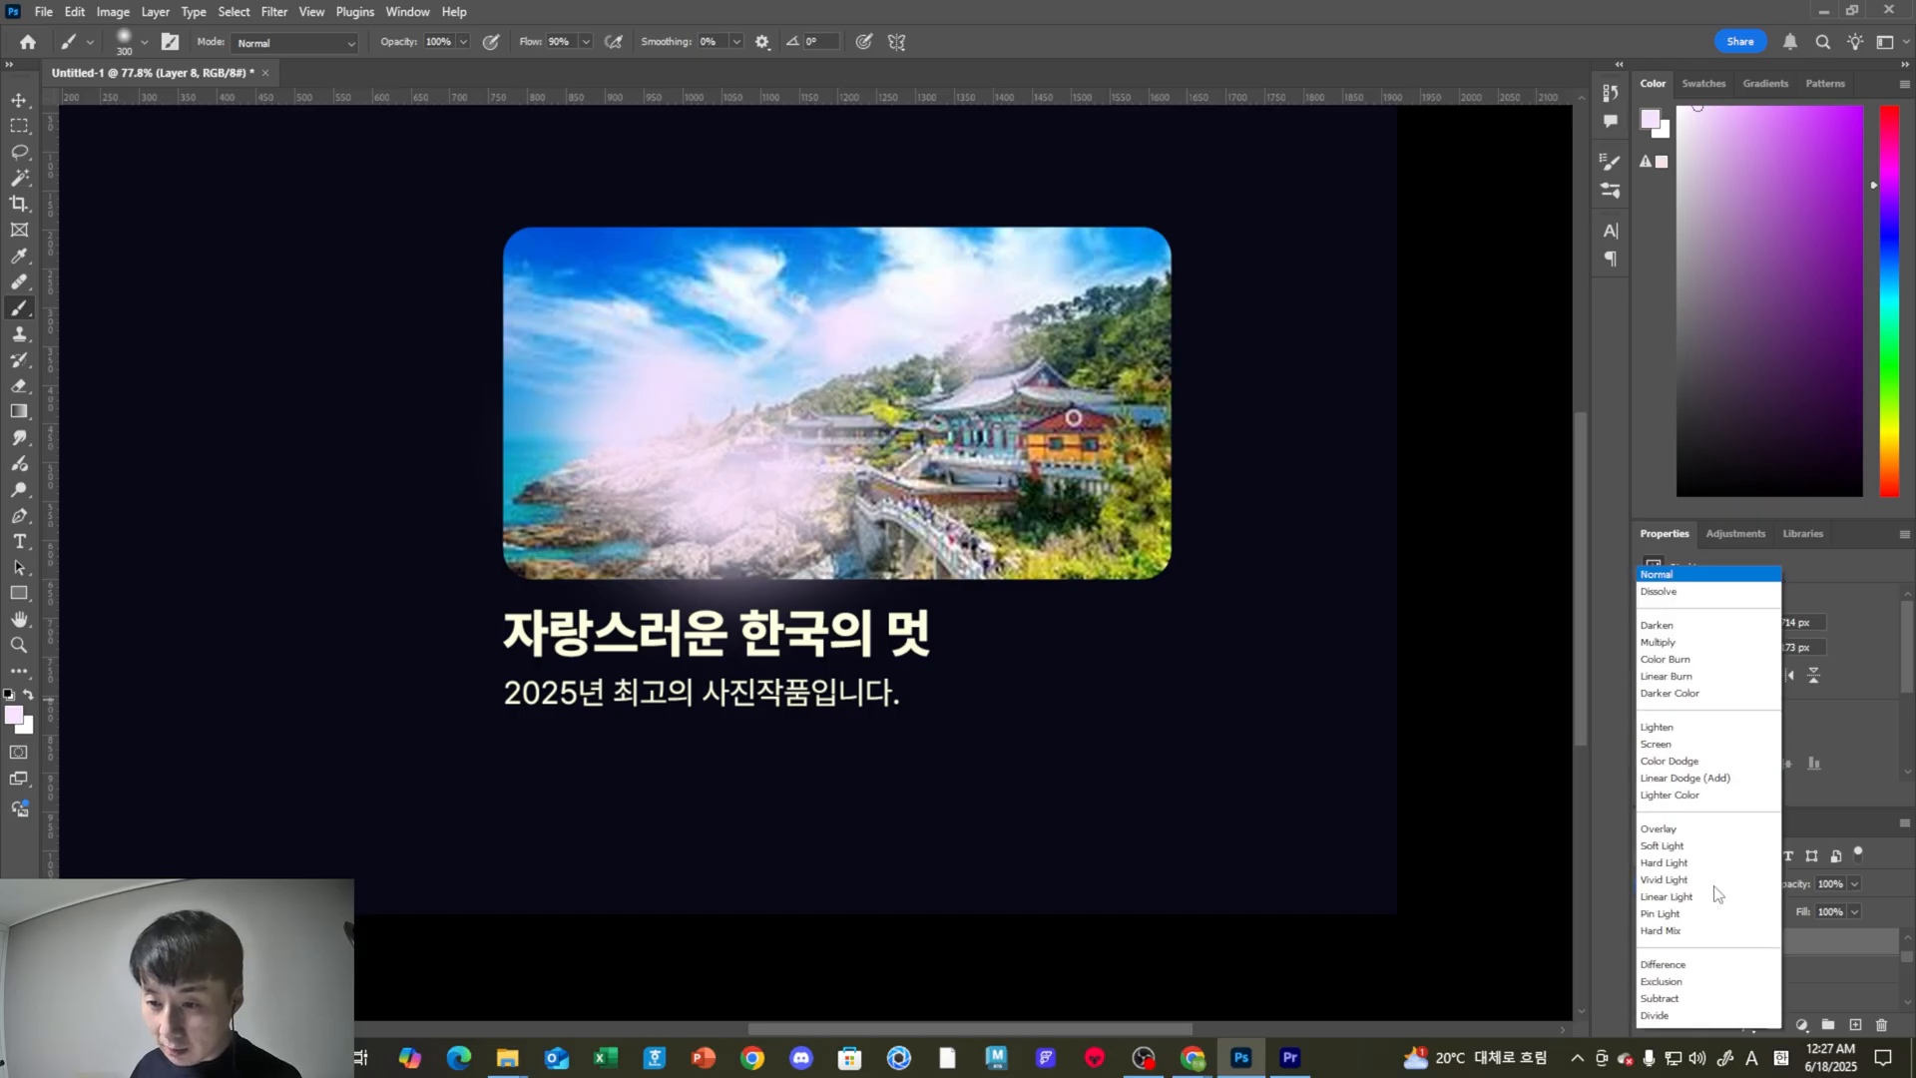
click(1686, 503)
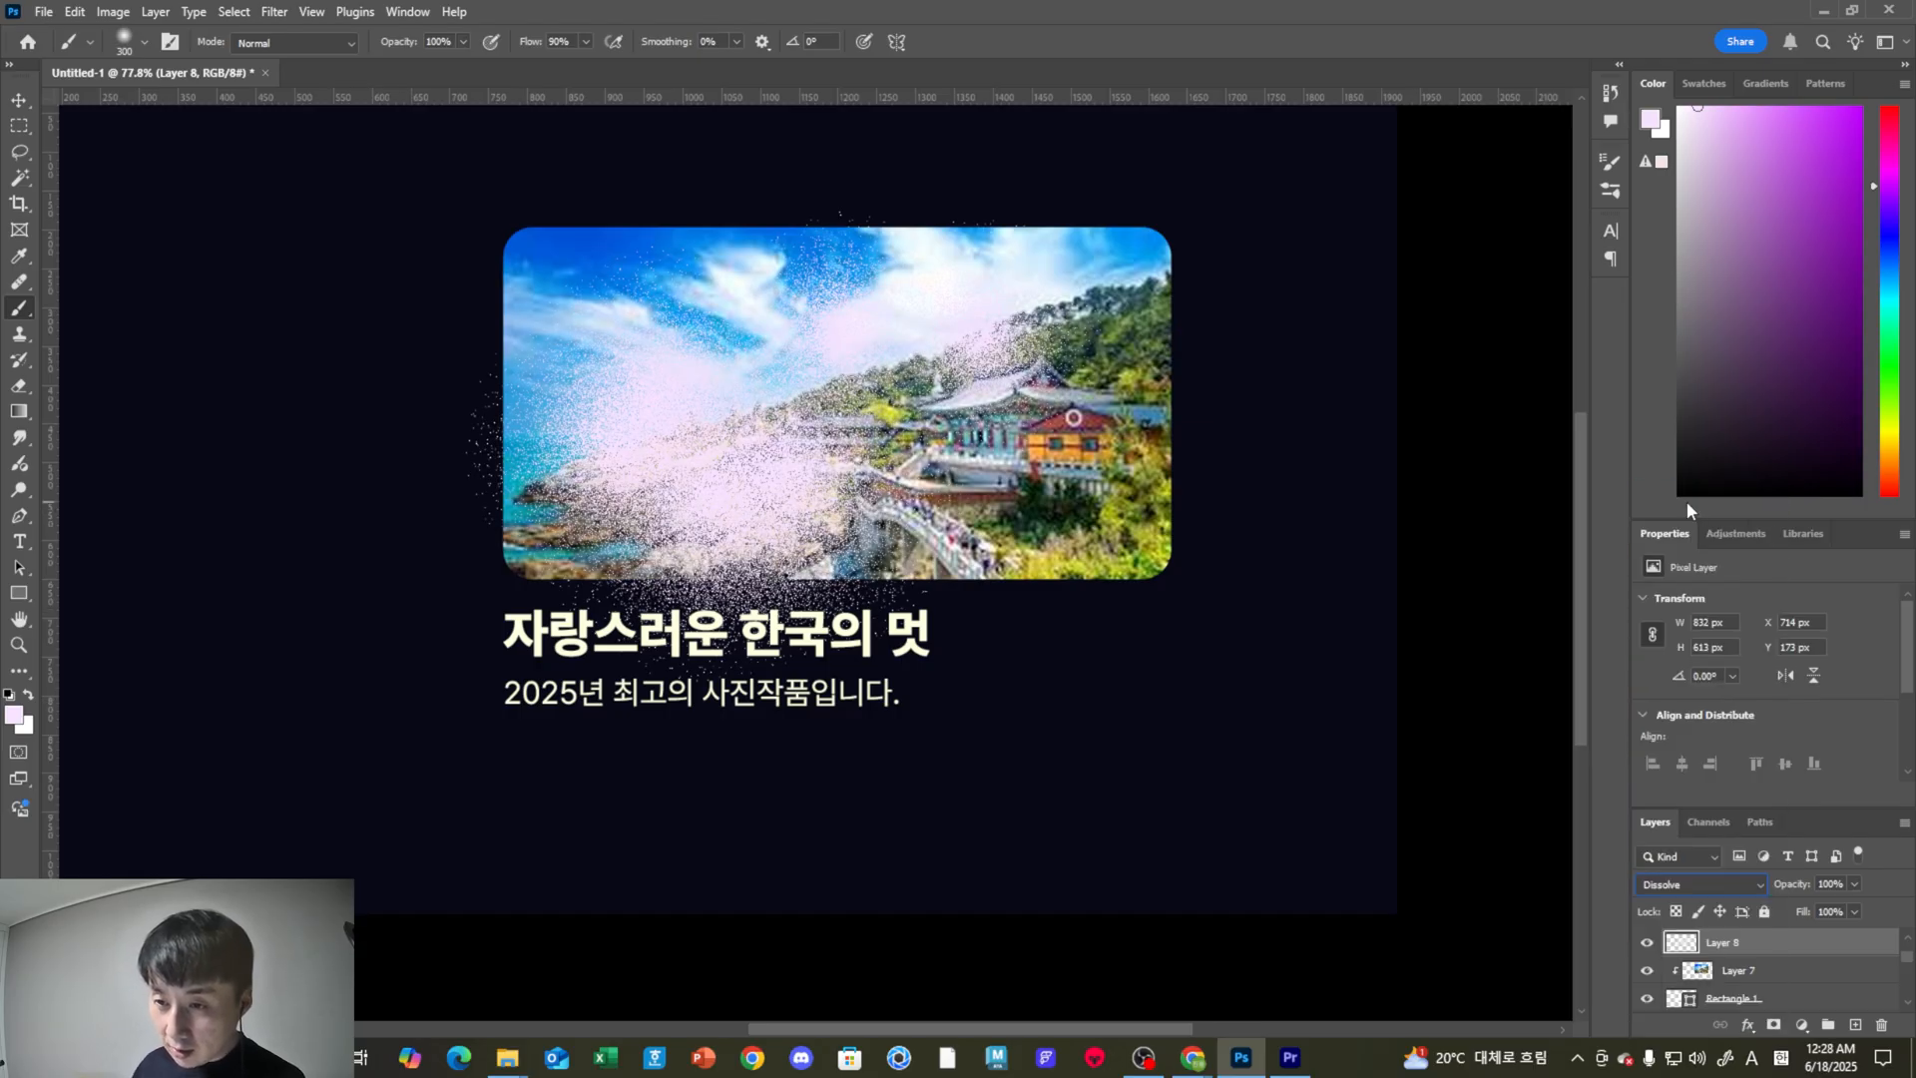
key(Down)
key(Down)
key(Down)
key(Down)
key(Down)
key(Down)
key(Down)
key(Down)
key(Down)
key(Down)
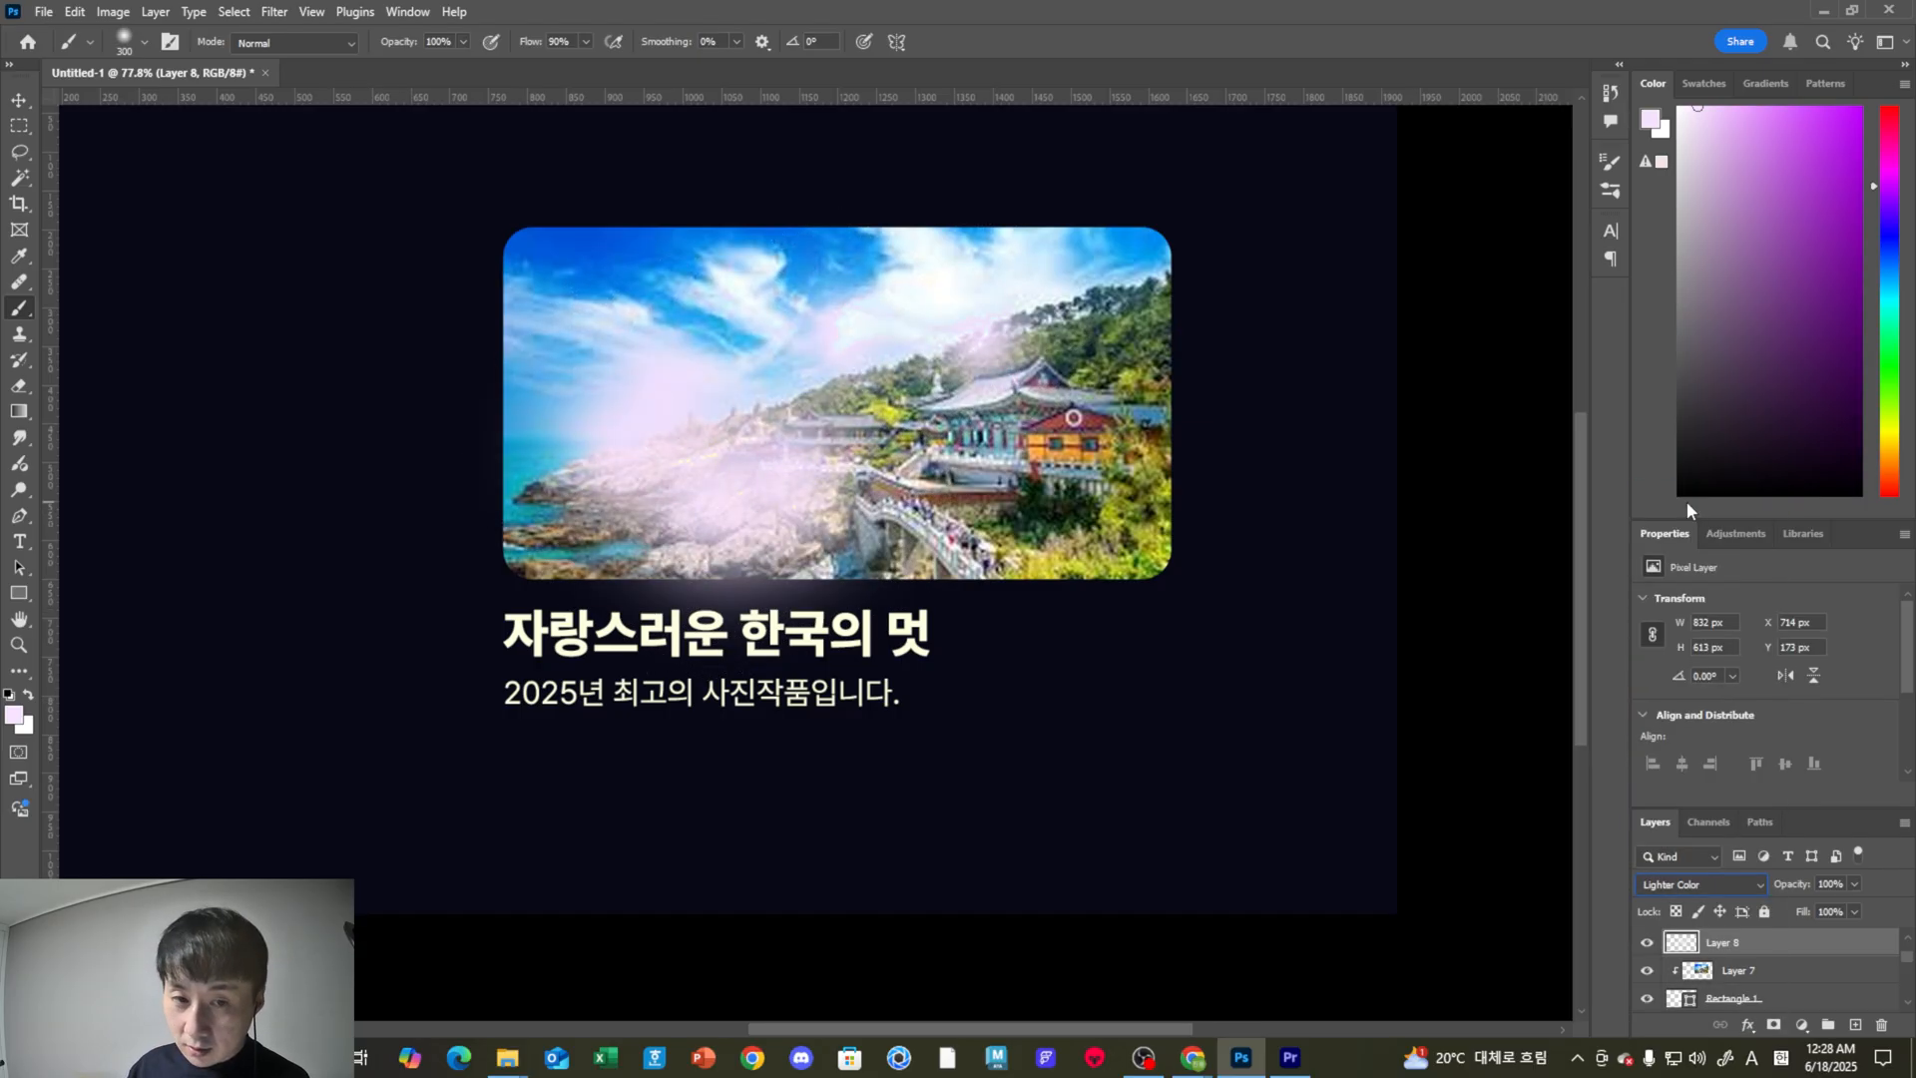
key(Down)
key(Up)
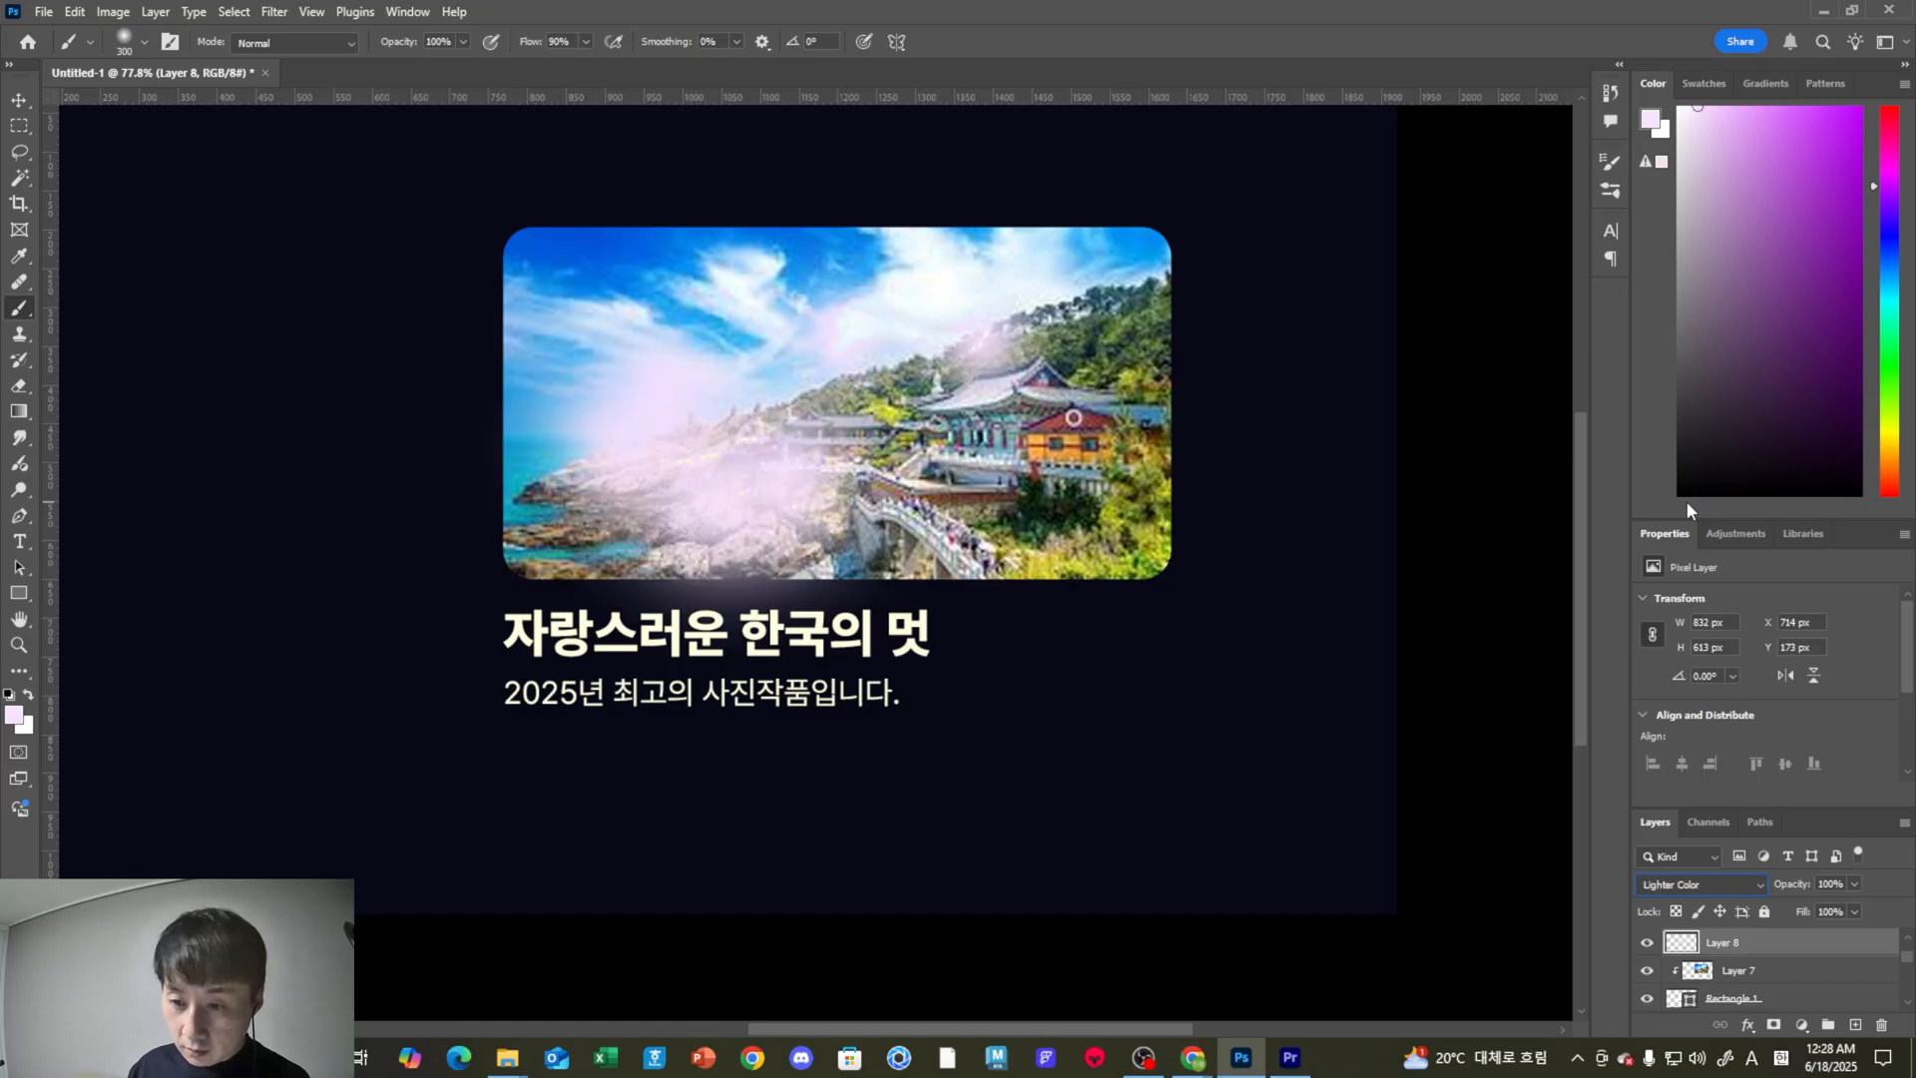
Try the contrast blend modes on the painted light layer, comparing Linear Light and Pin Light over the photo.
key(Down)
key(Down)
key(Down)
key(Down)
key(Down)
key(Down)
key(Down)
key(Down)
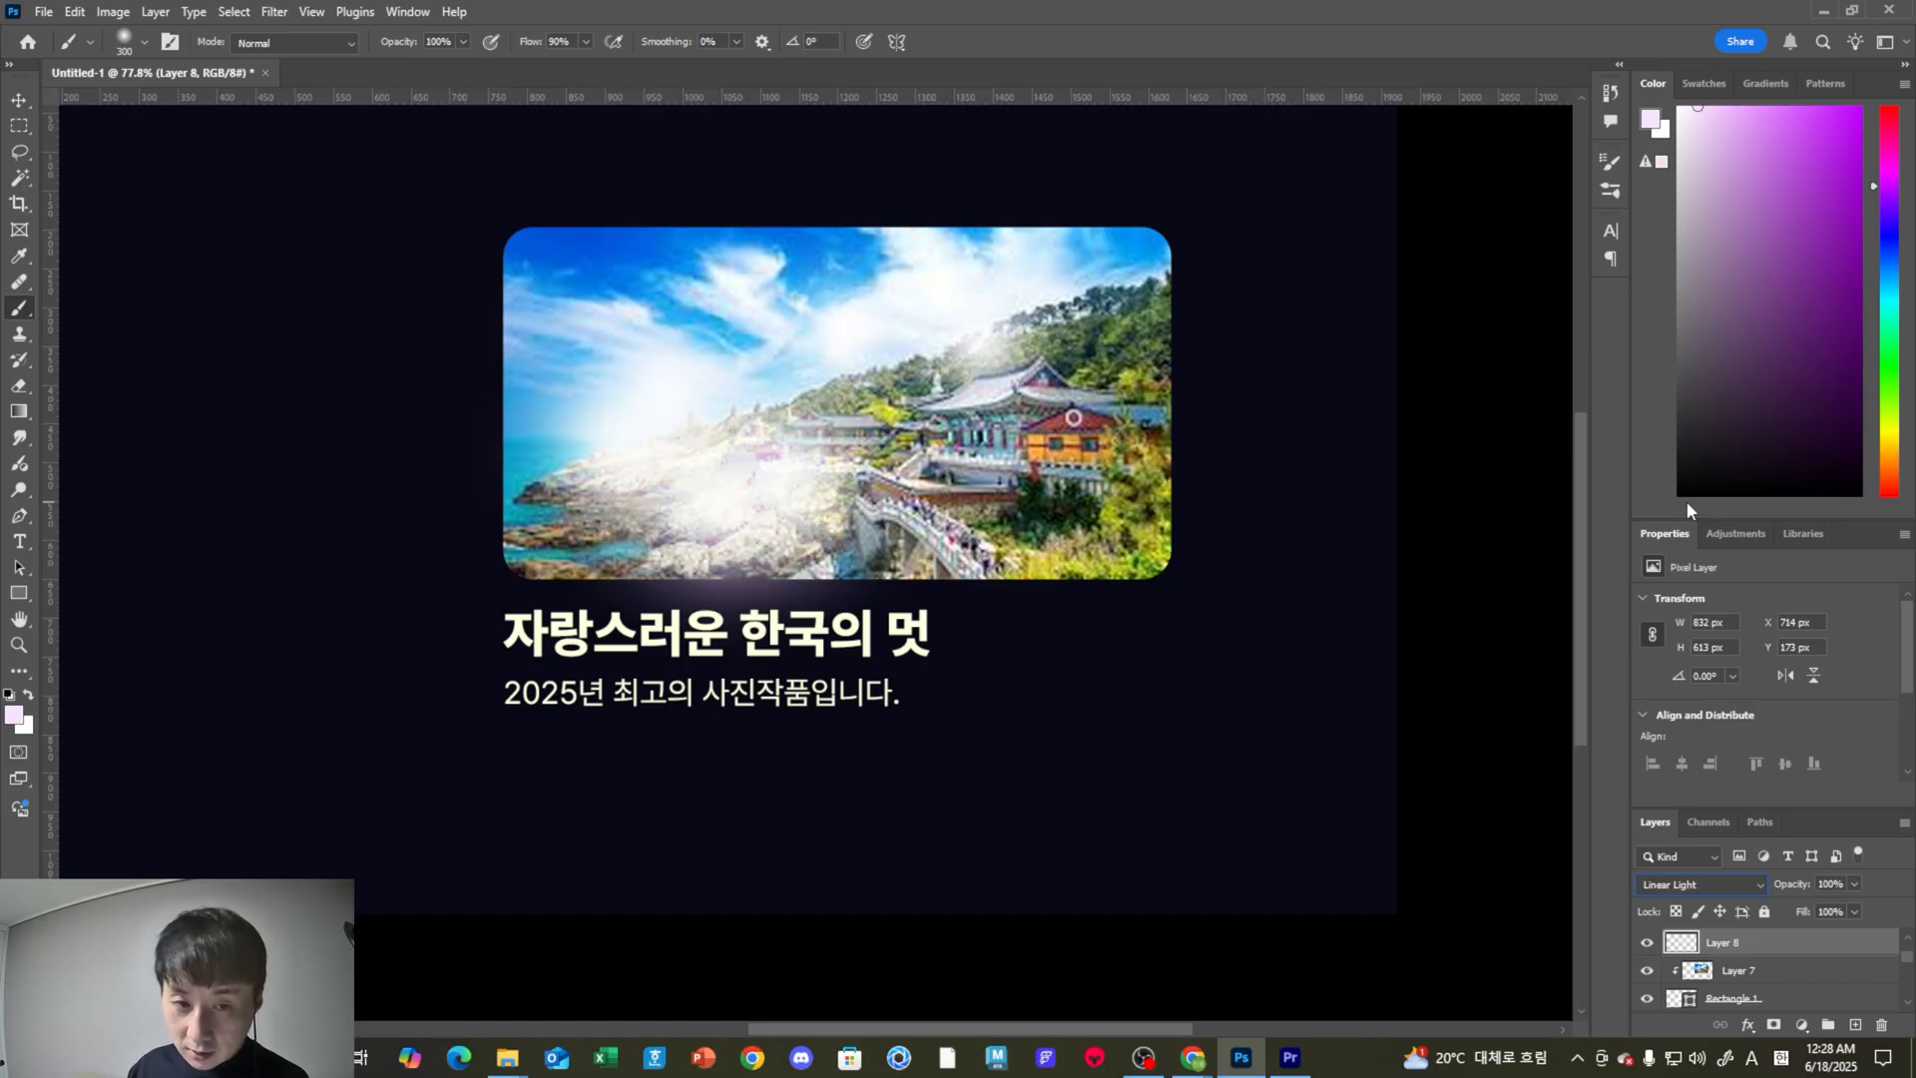
key(Up)
key(Up)
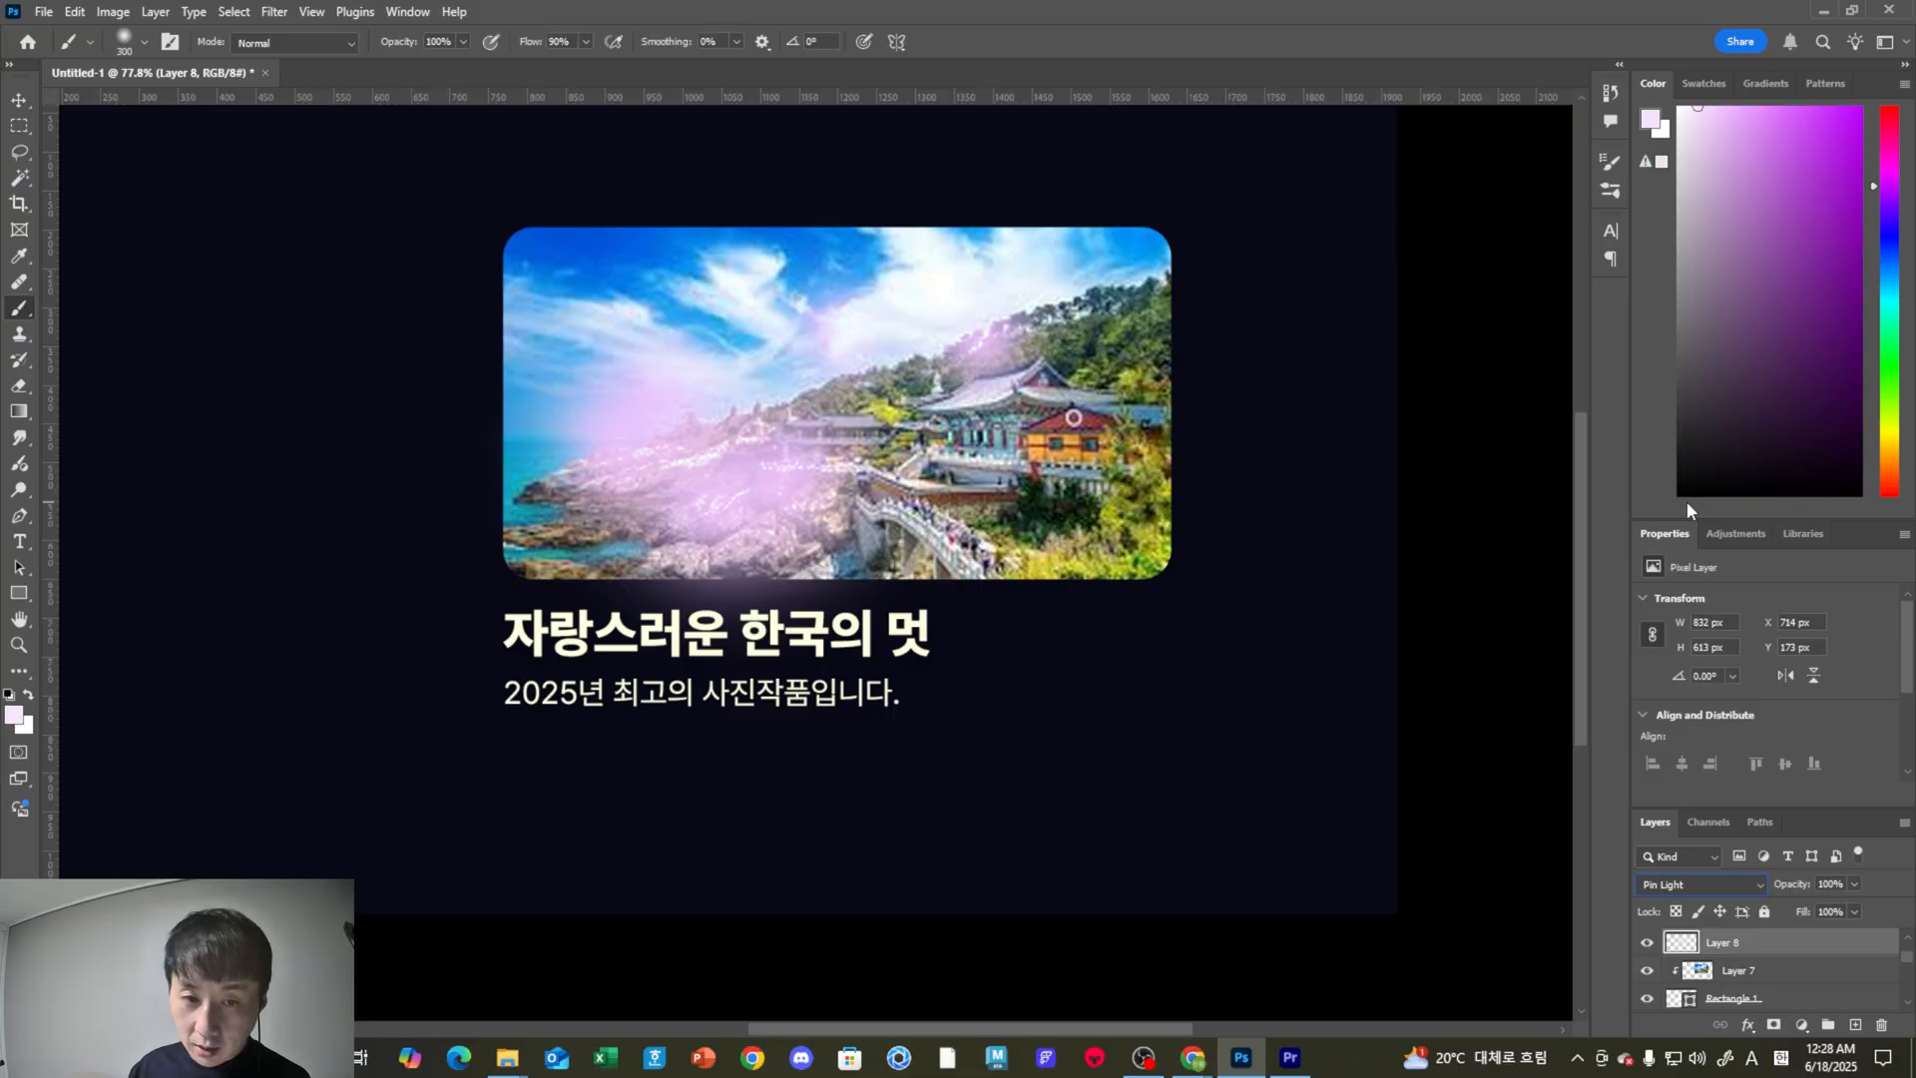
Set the painted light layer's blend mode to Color, then test a brush stroke across the photo and undo it.
key(Down)
key(Down)
key(Down)
key(Down)
key(Down)
key(Down)
key(Down)
key(Down)
key(Down)
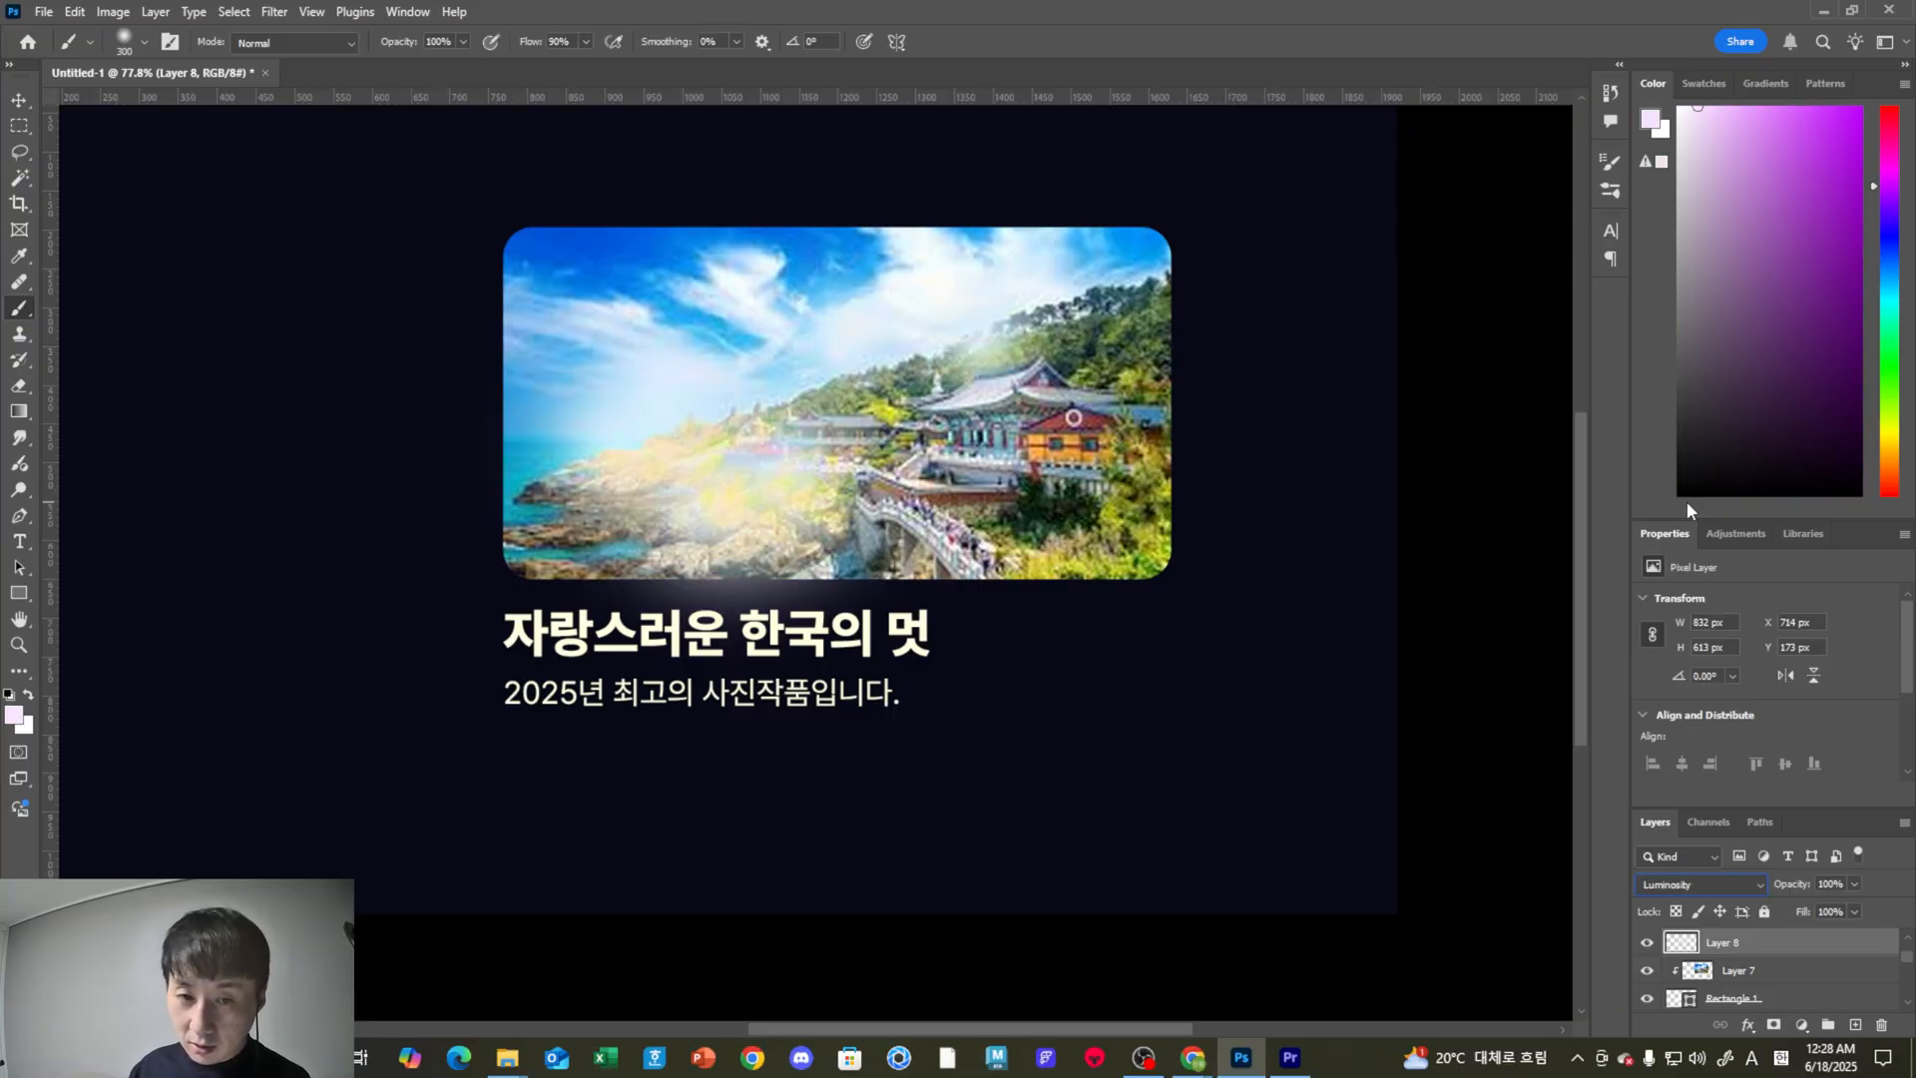
key(Up)
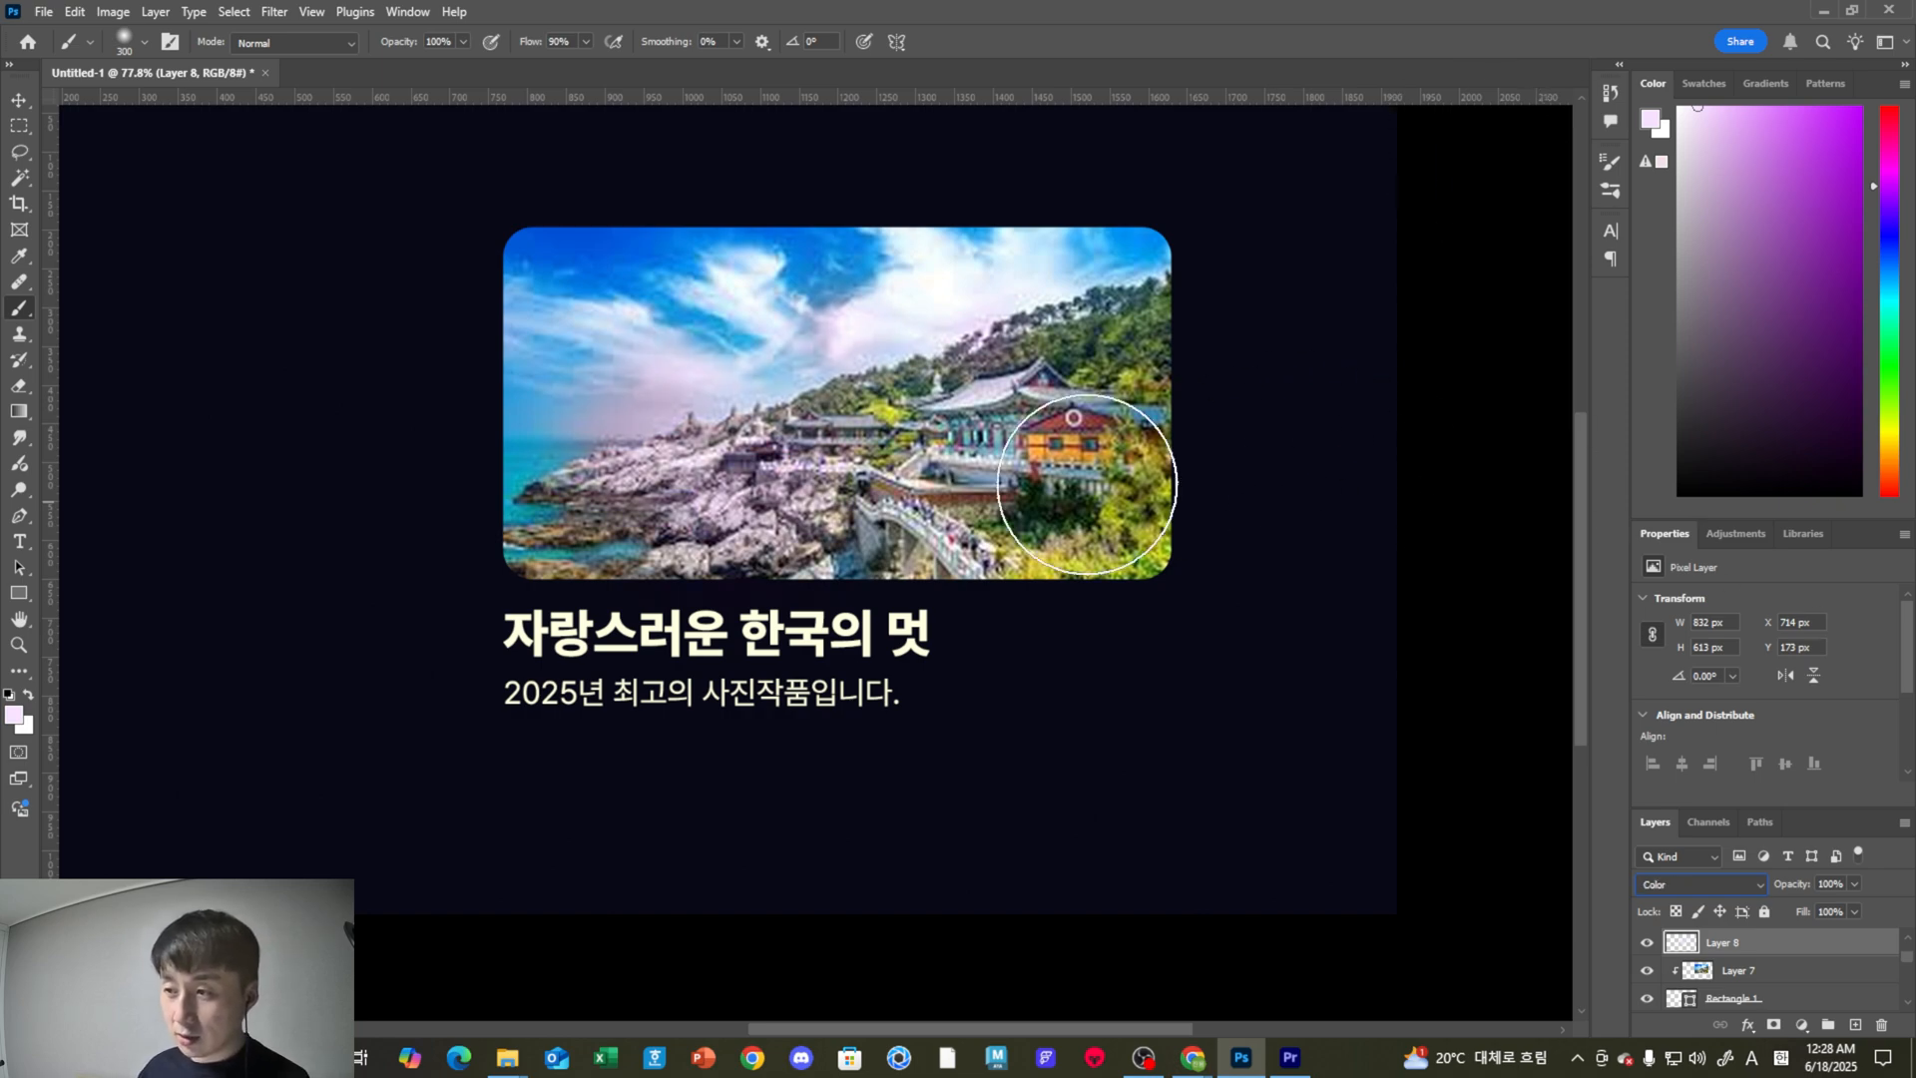
mouse_move(1087, 458)
mouse_down()
mouse_move(811, 417)
mouse_move(743, 440)
mouse_up()
key(ctrl+z)
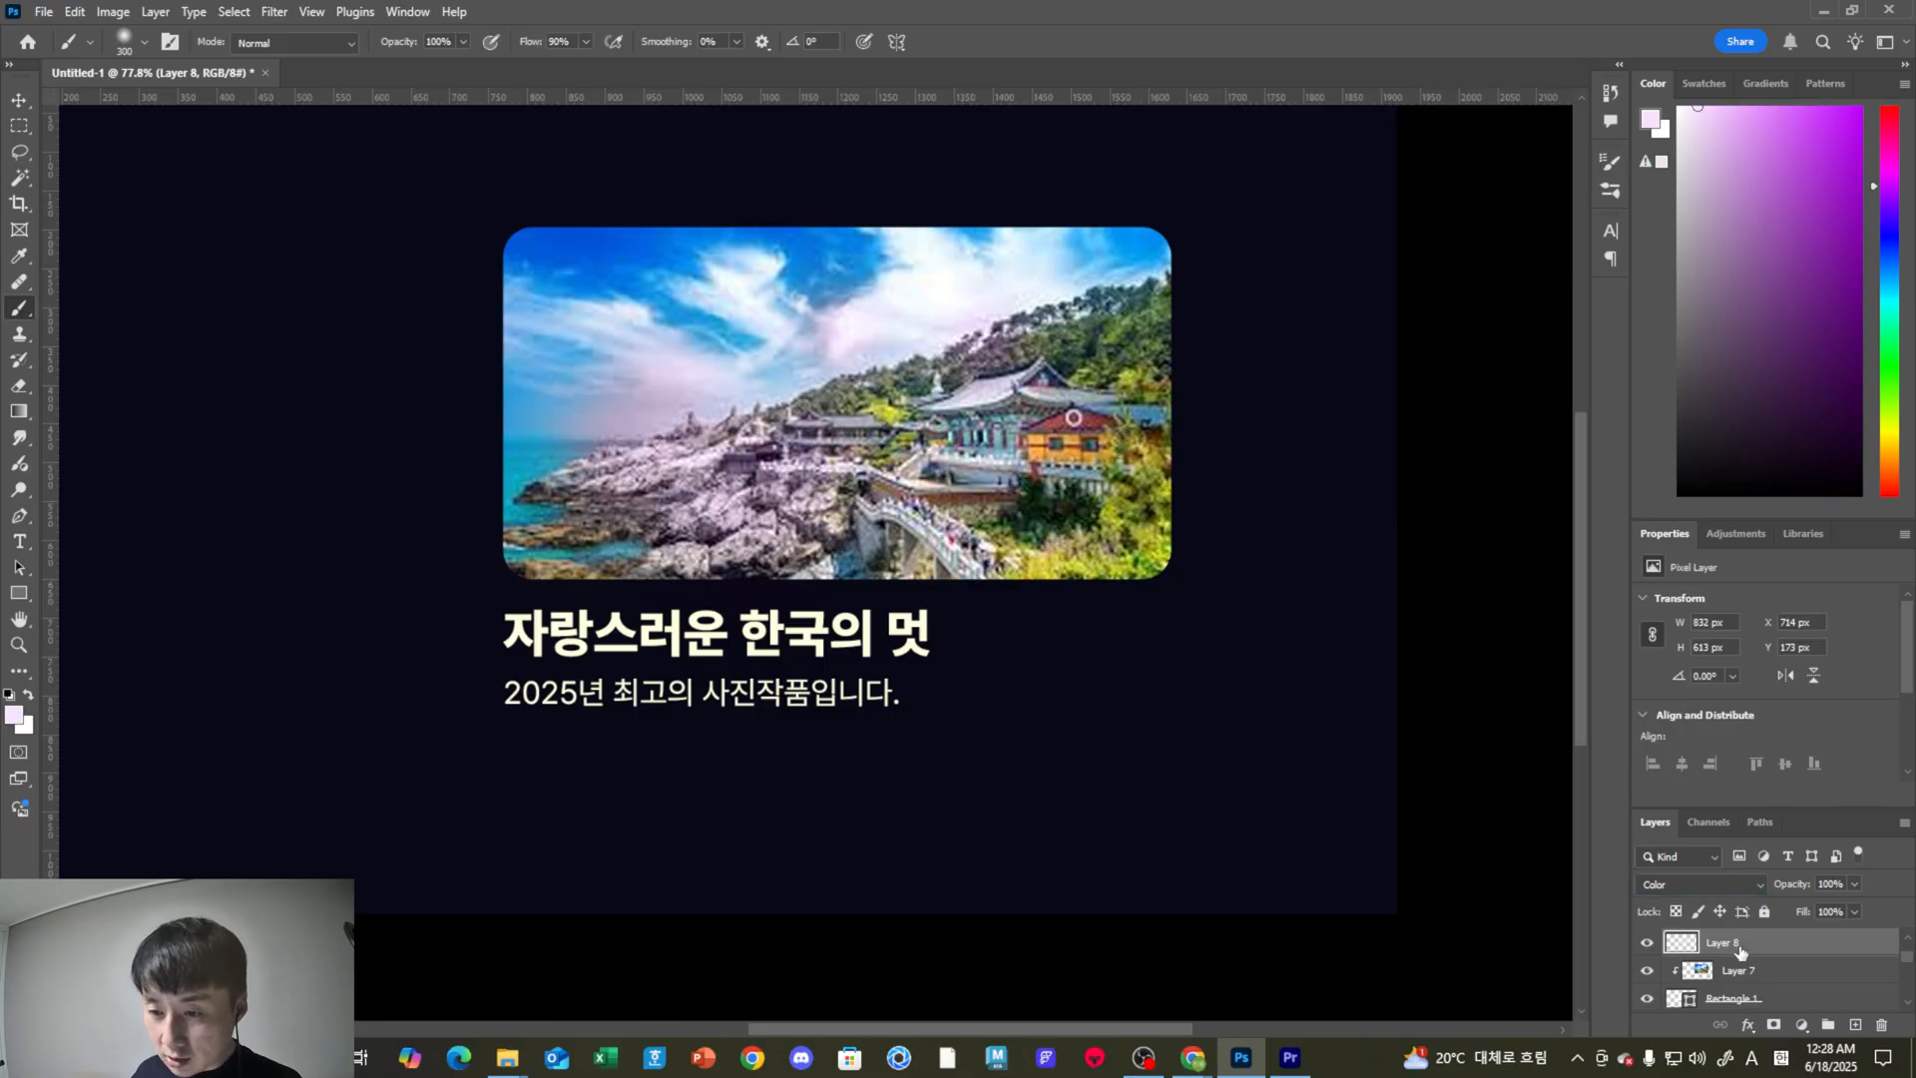
Clip the painted light layer to the rounded photo card and enlarge the layer list to show the whole stack.
right_click(1739, 948)
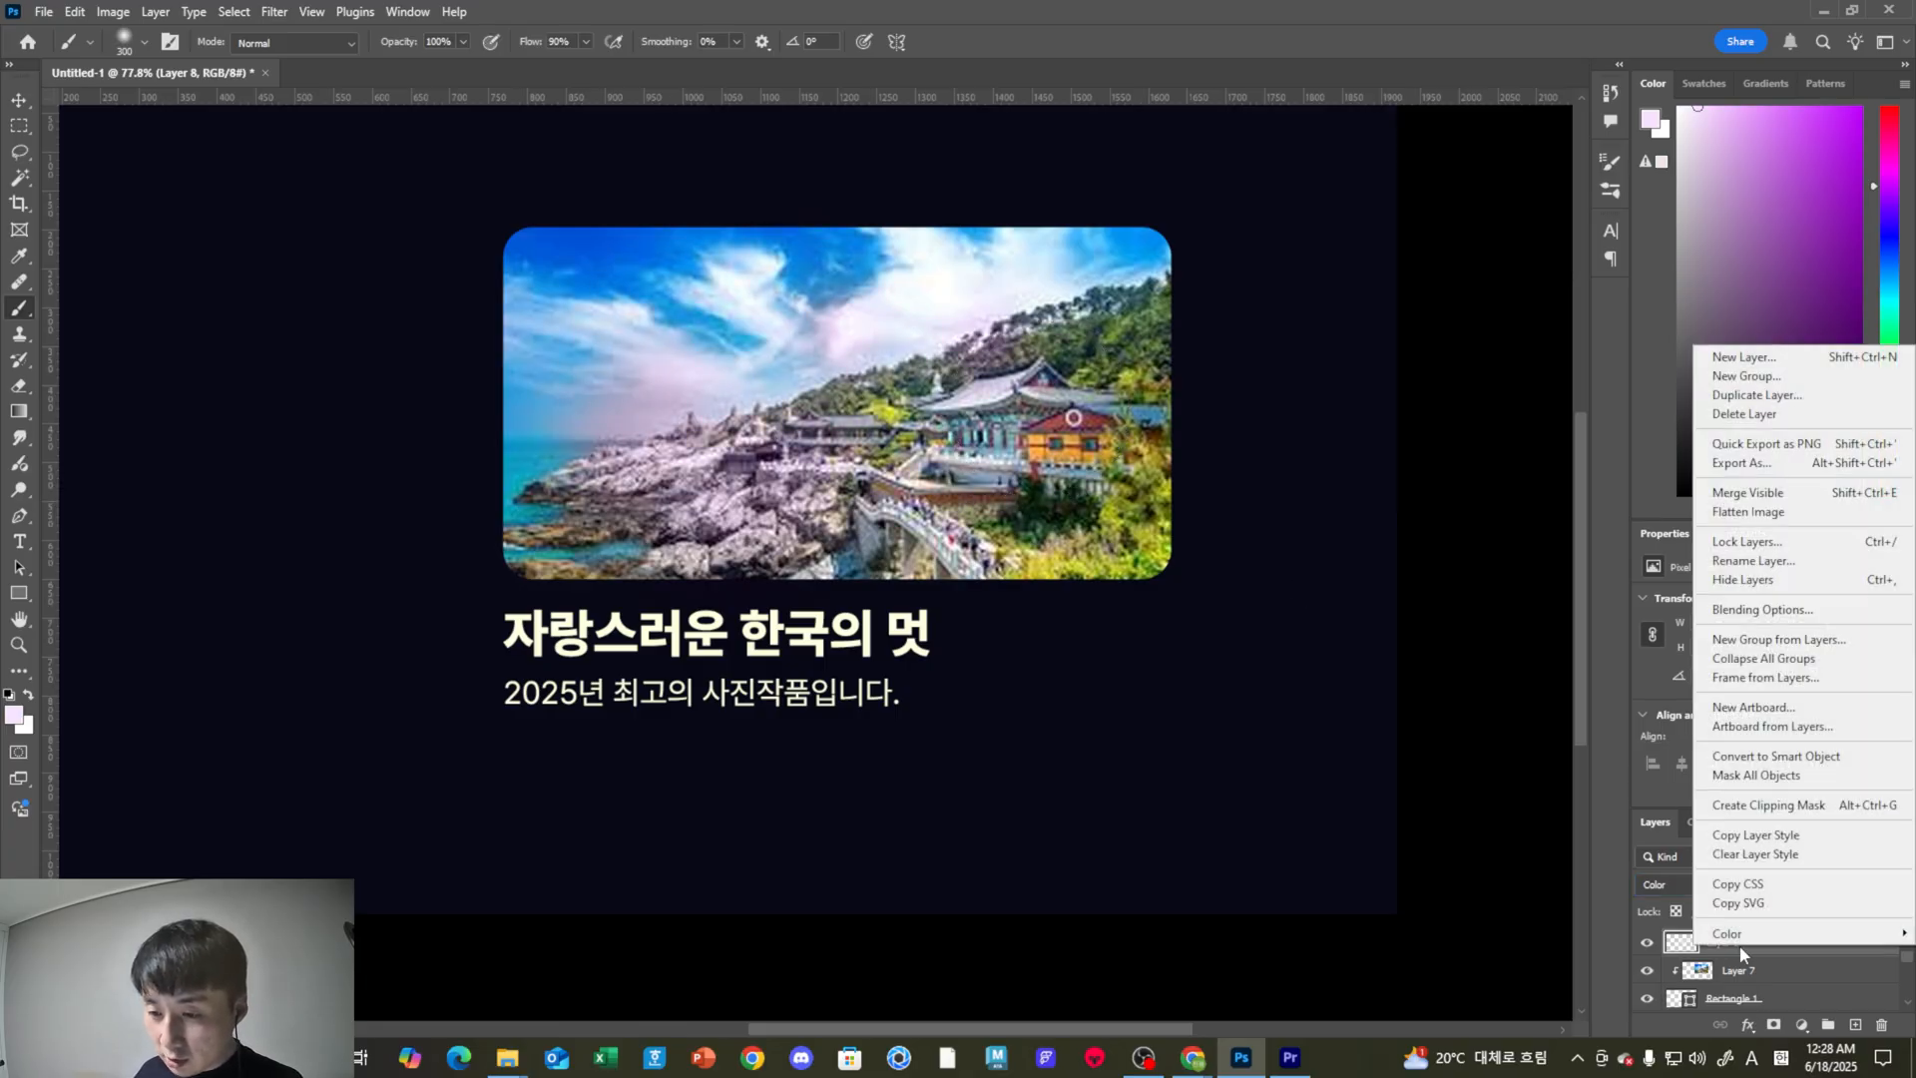
click(1764, 801)
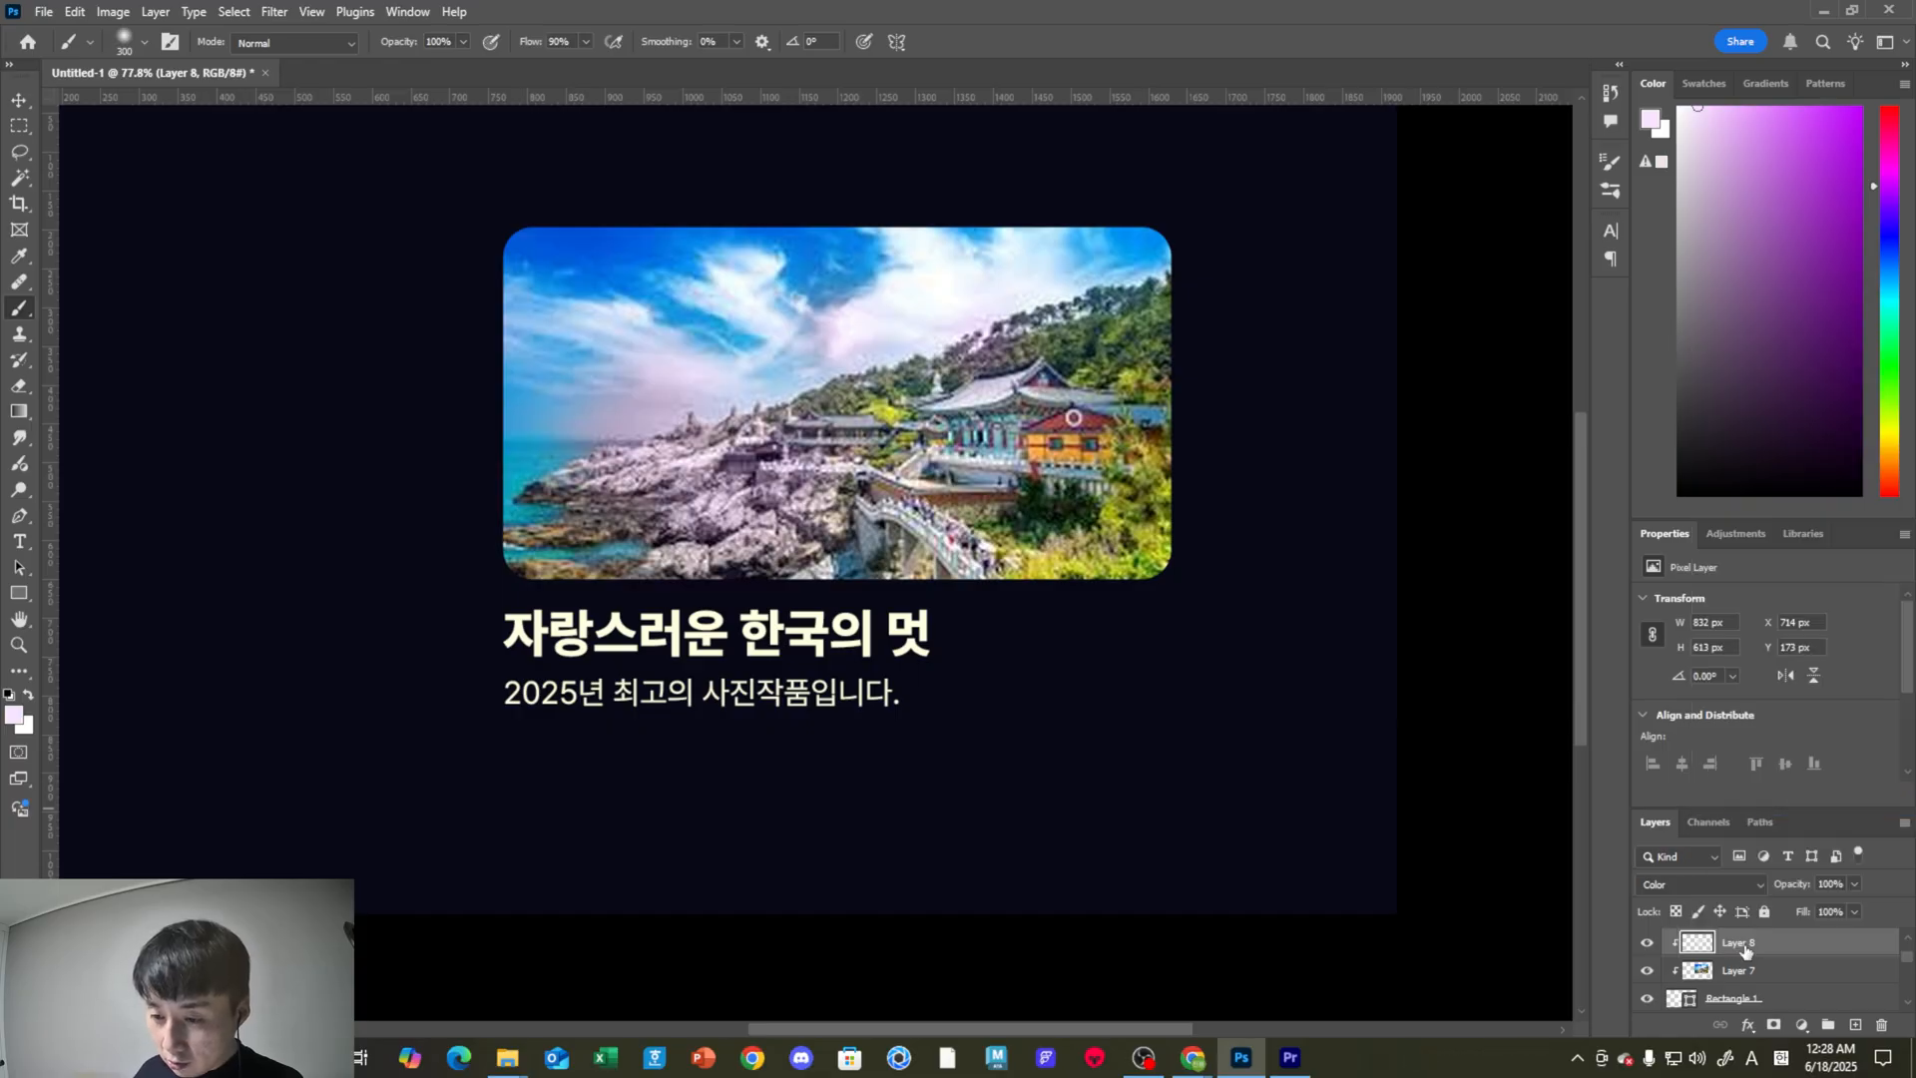
drag(1753, 808, 1753, 464)
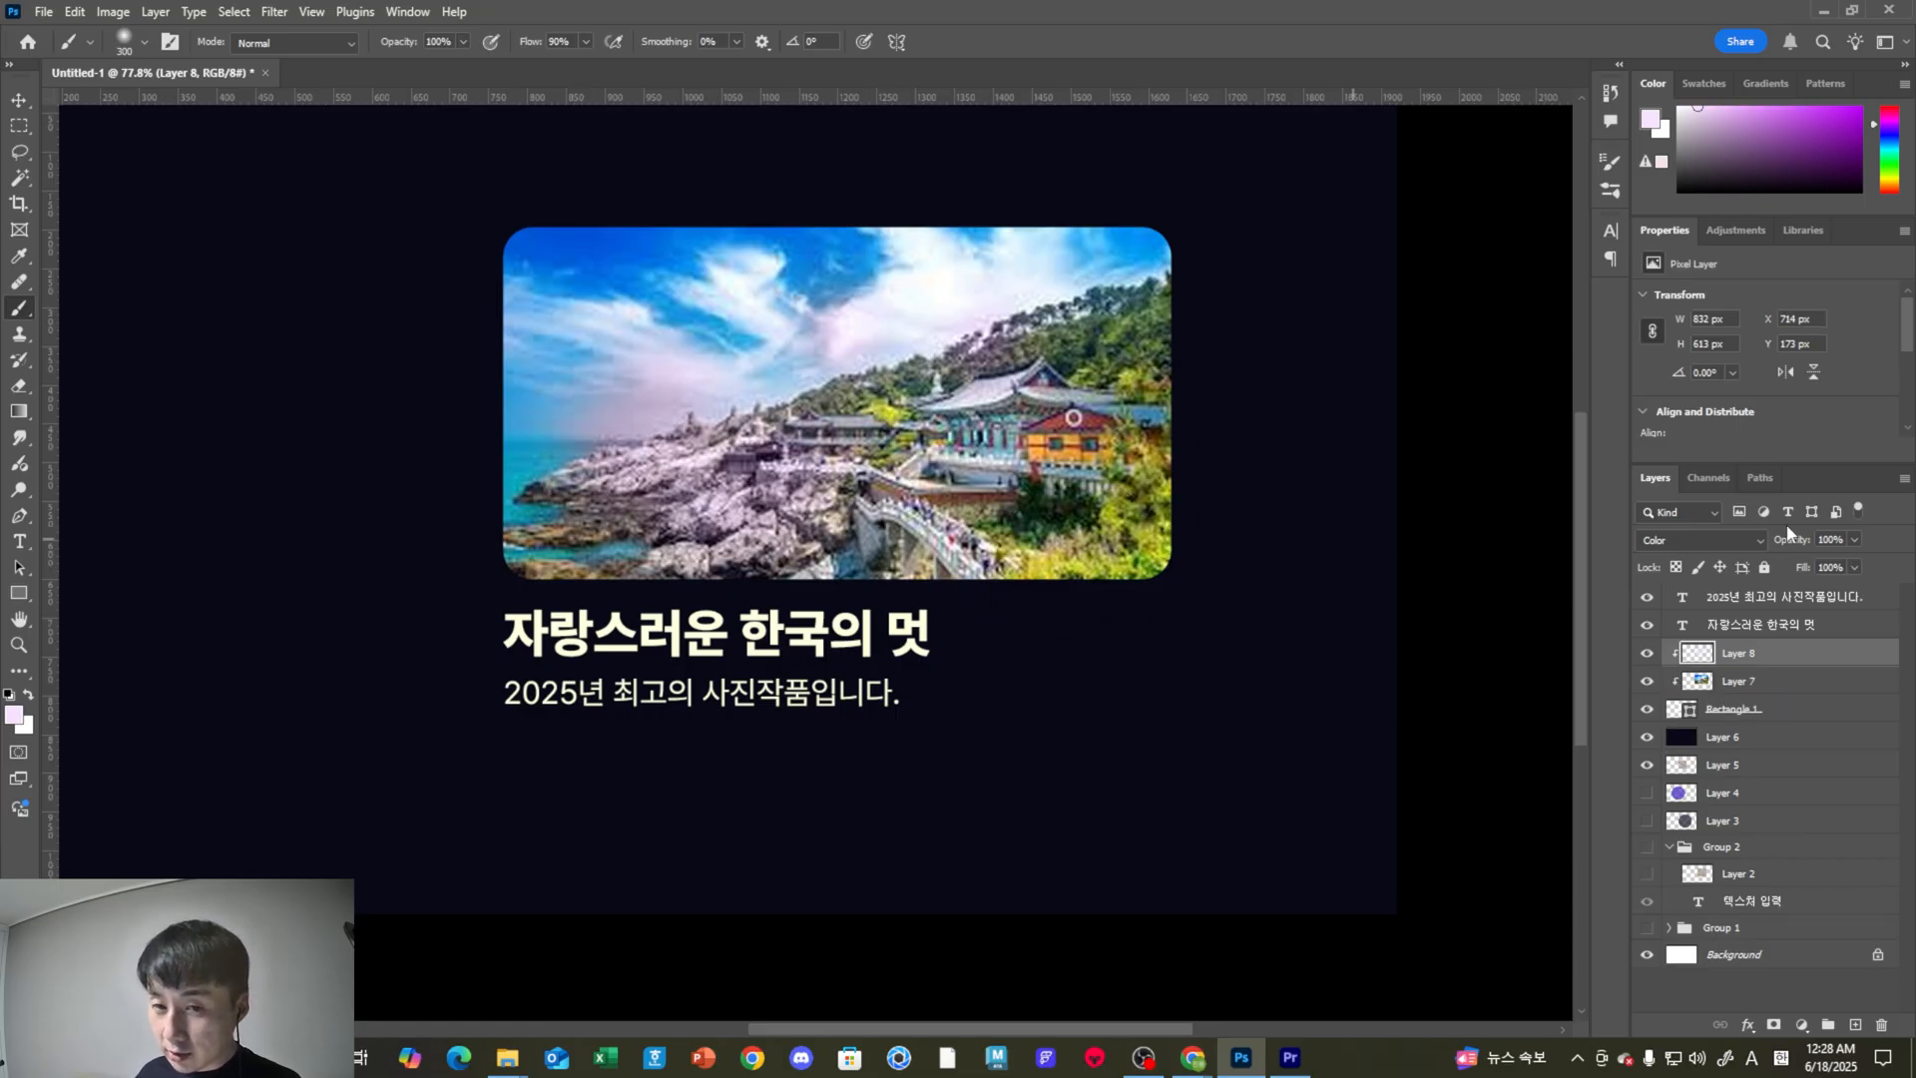
Preview the Linear Dodge (Add) and Color Dodge blend modes on the dark background layer, keeping it at Normal.
drag(1035, 381, 1015, 423)
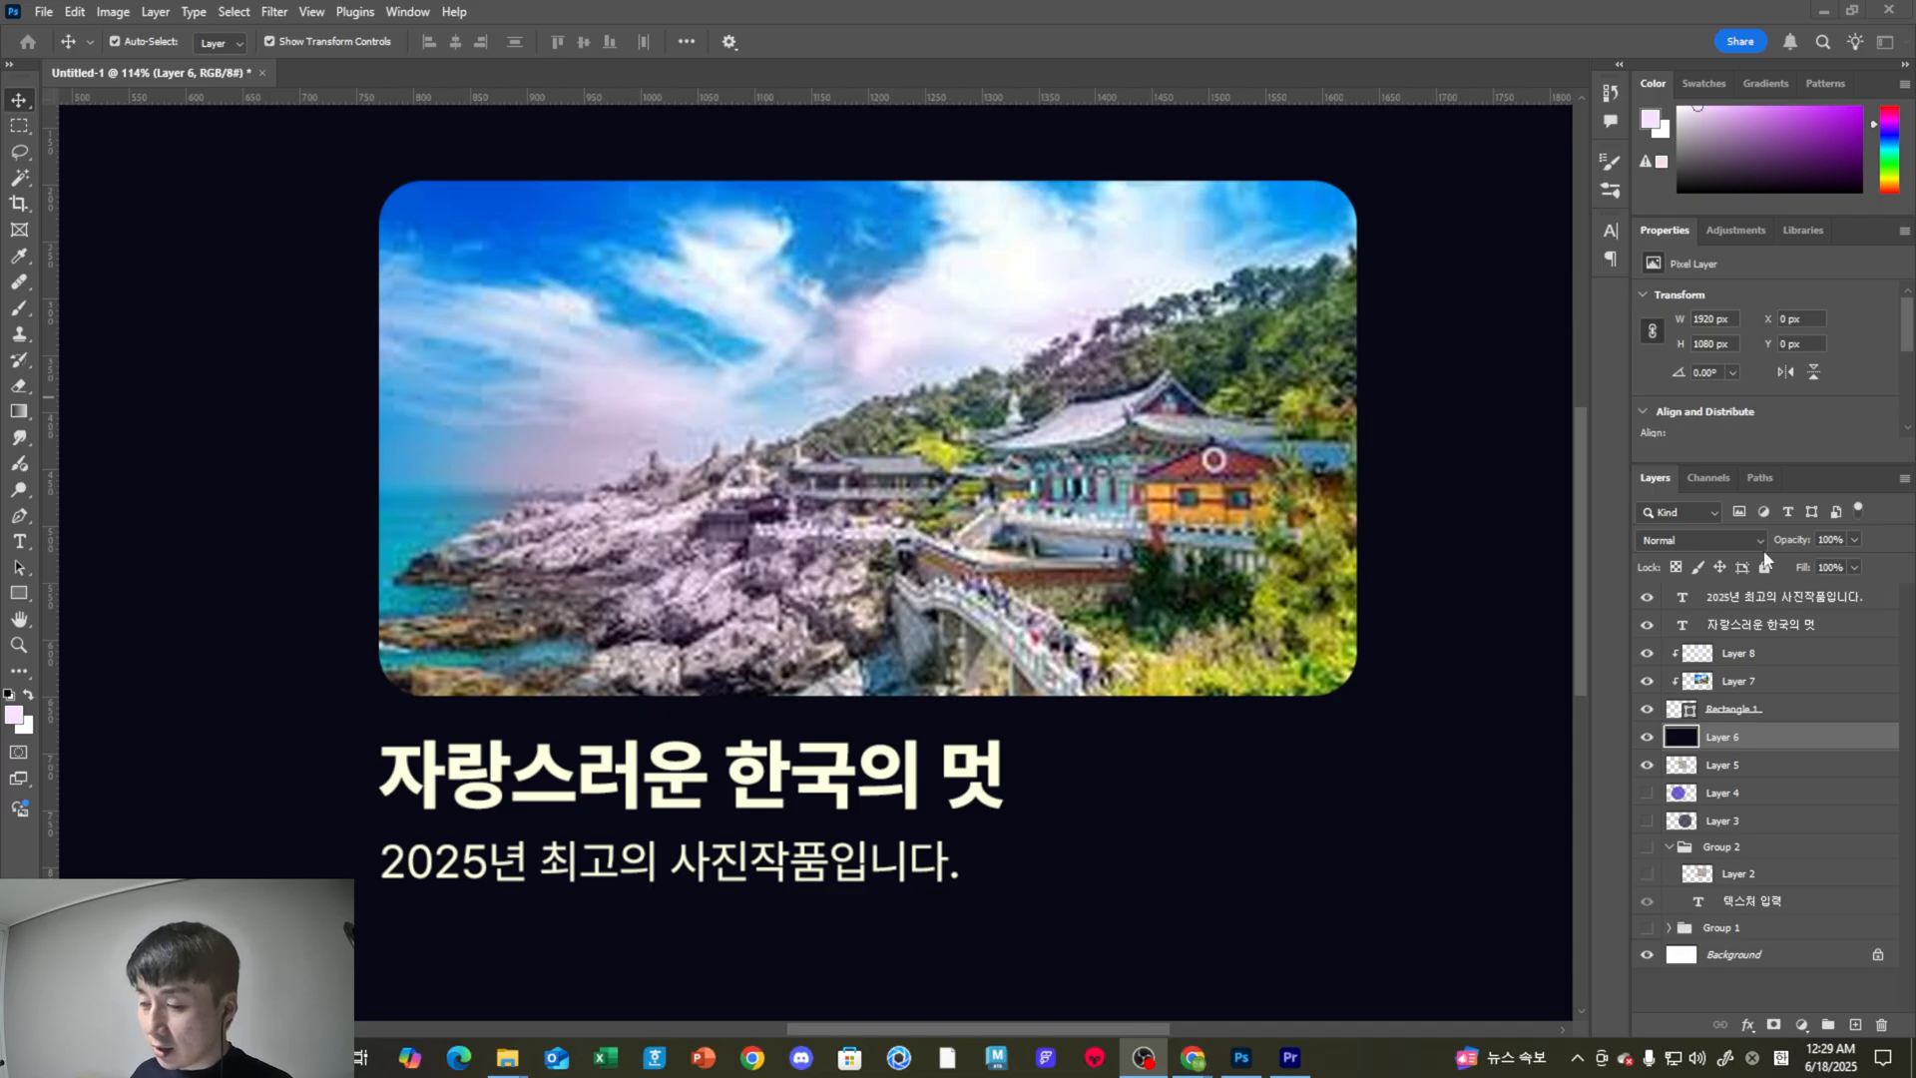
click(1704, 537)
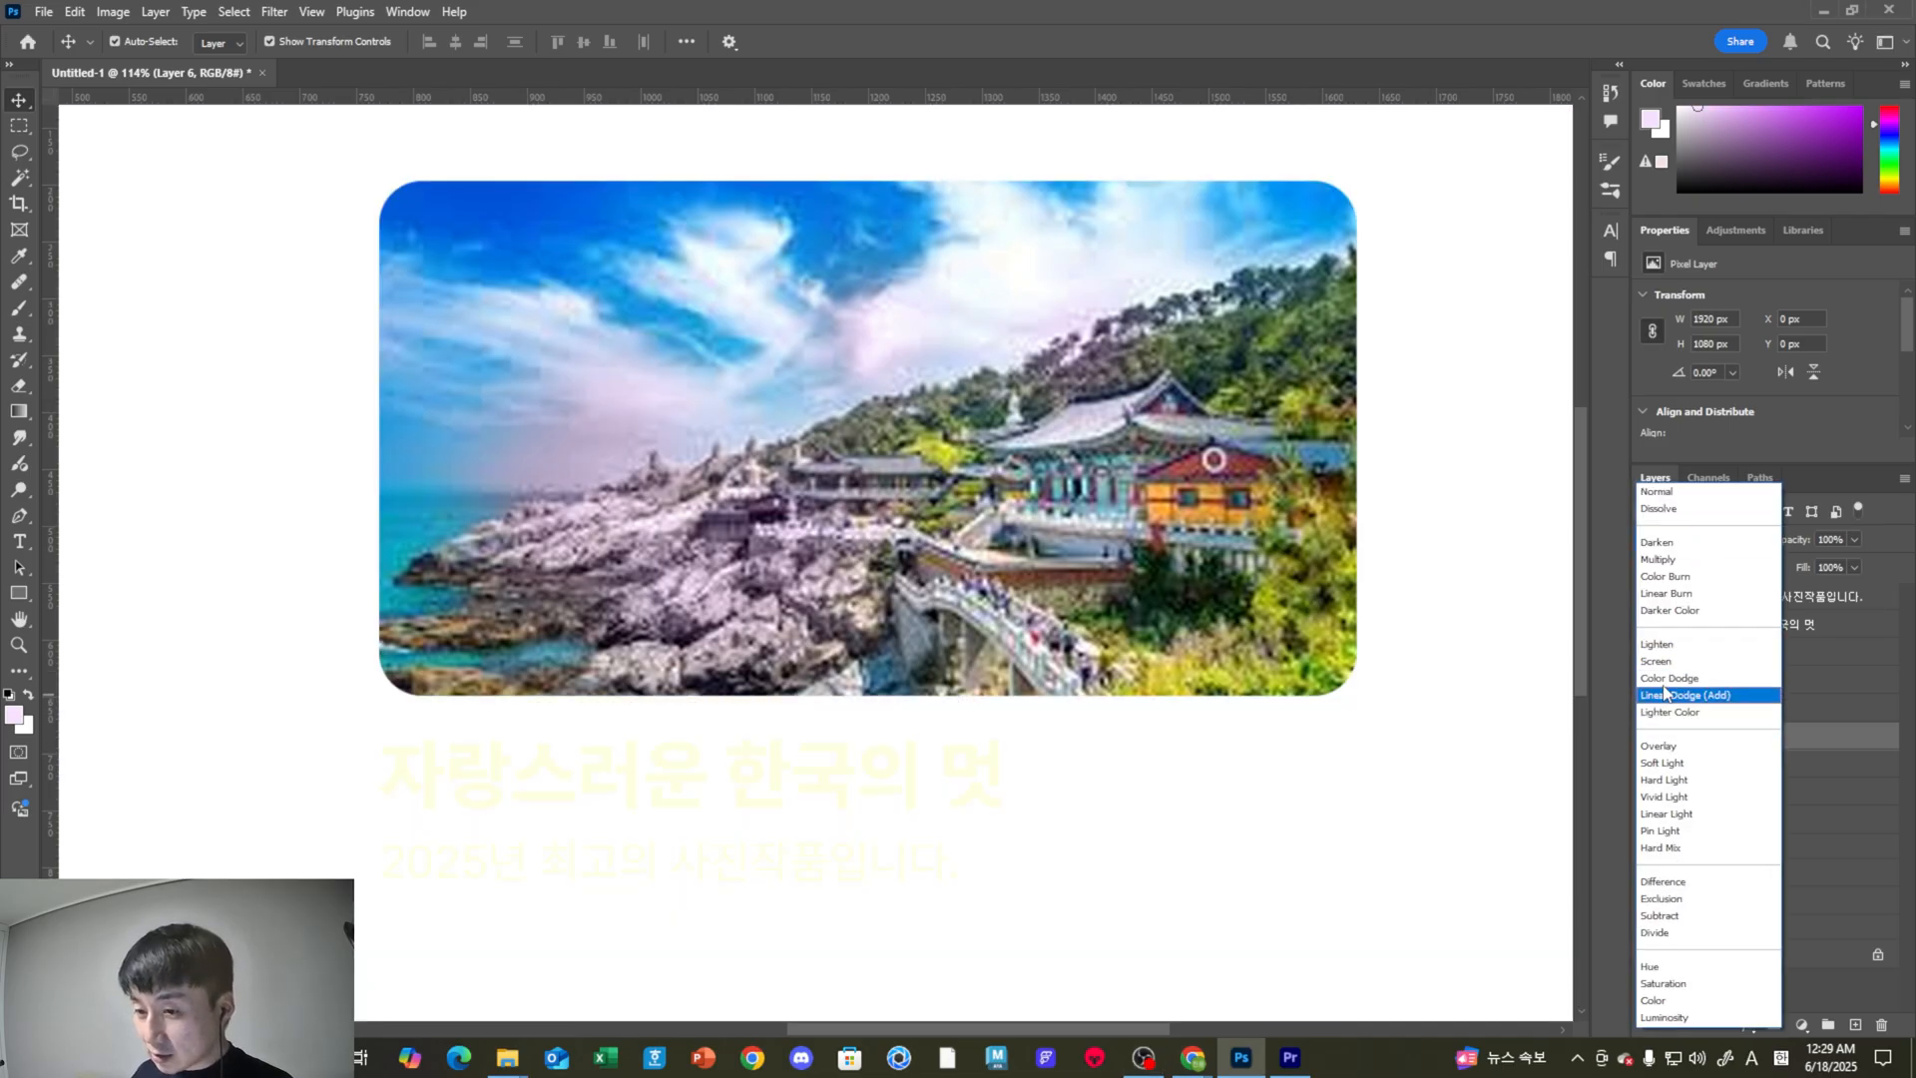
click(1543, 567)
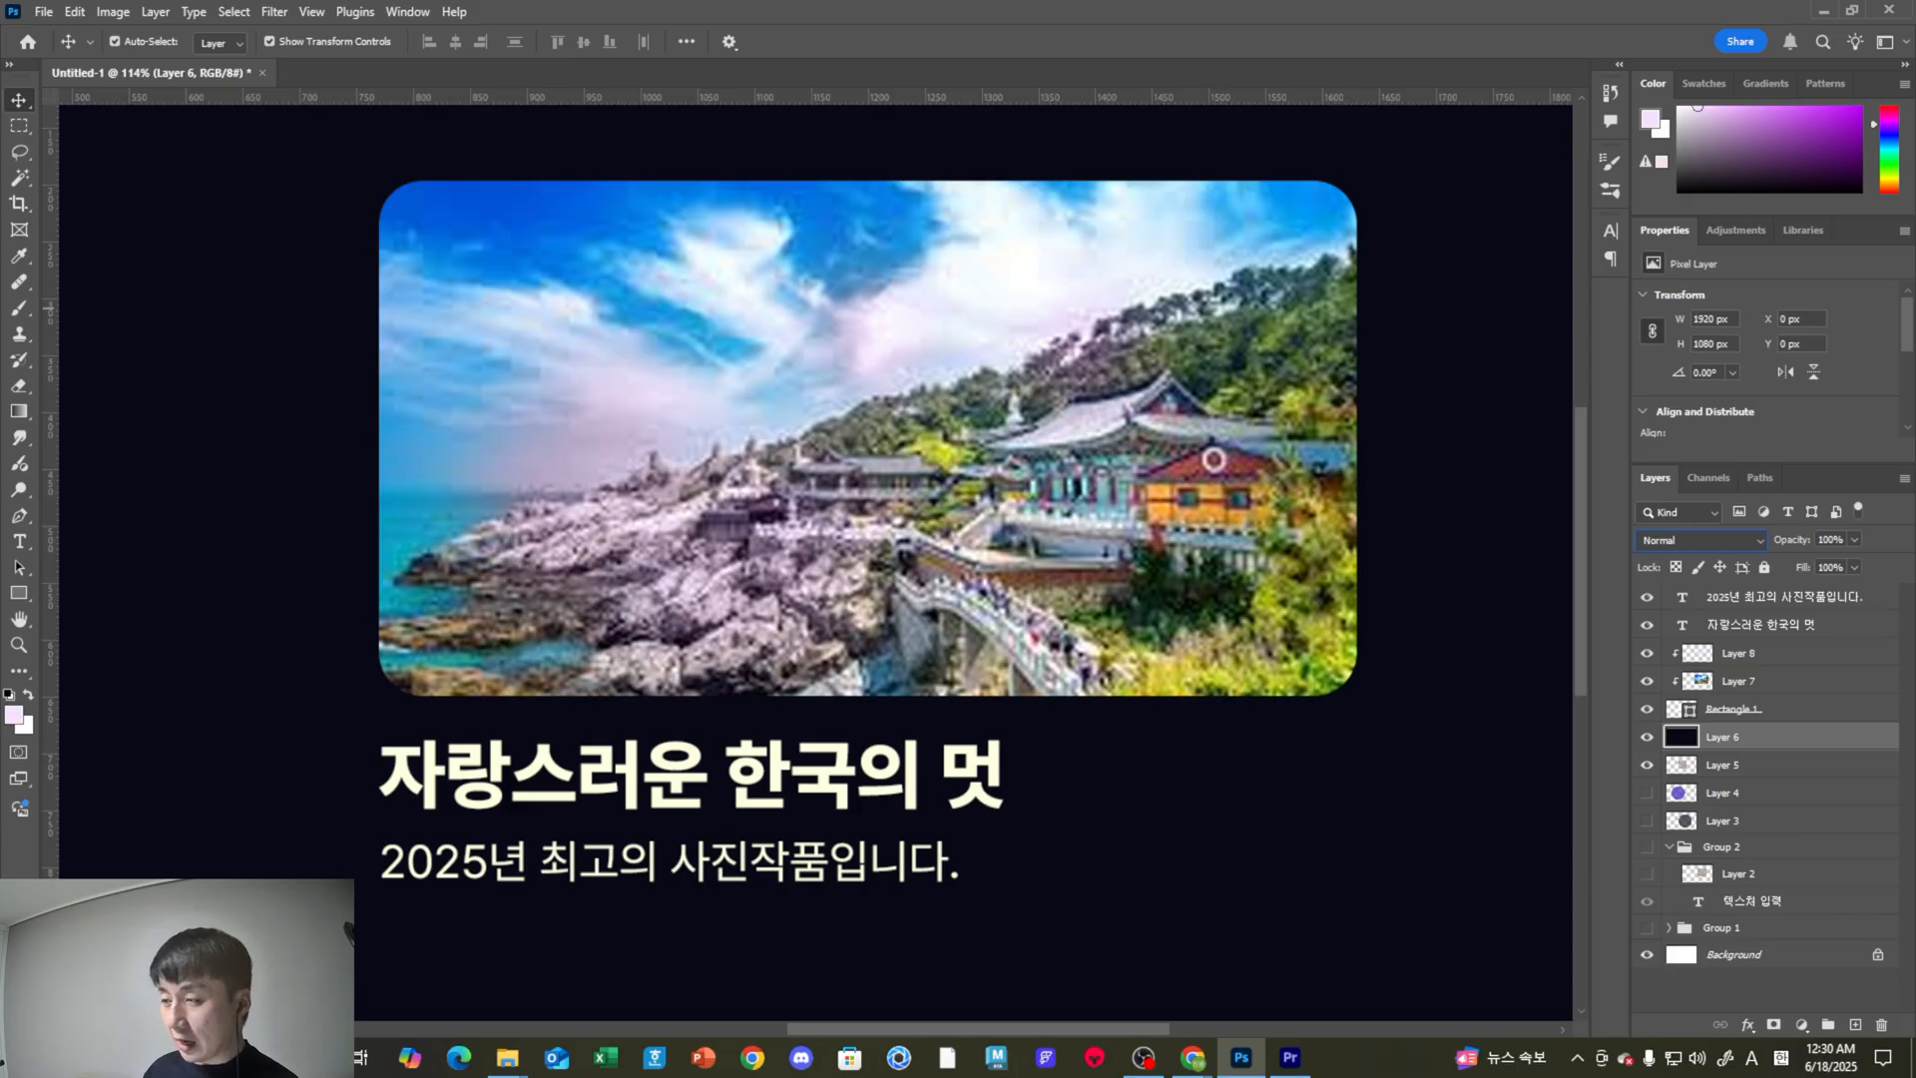
click(1669, 546)
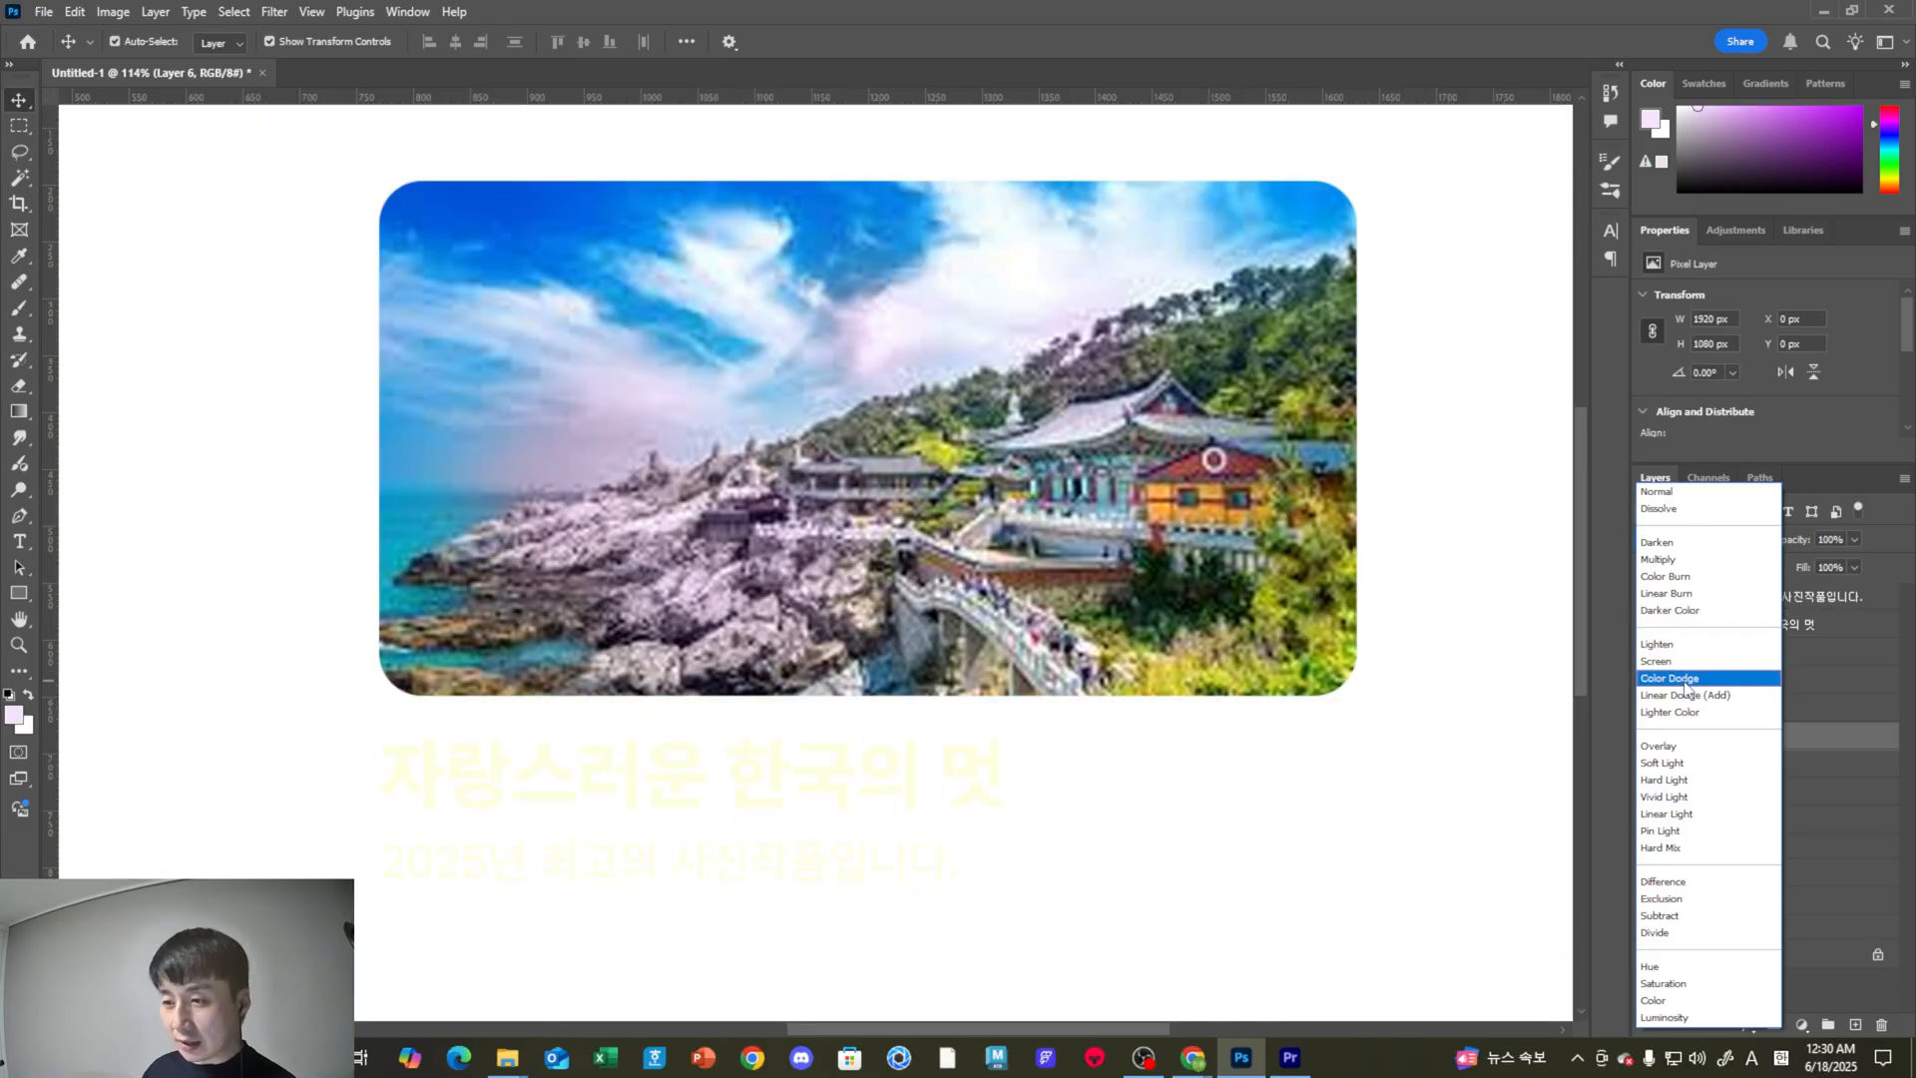
click(1505, 588)
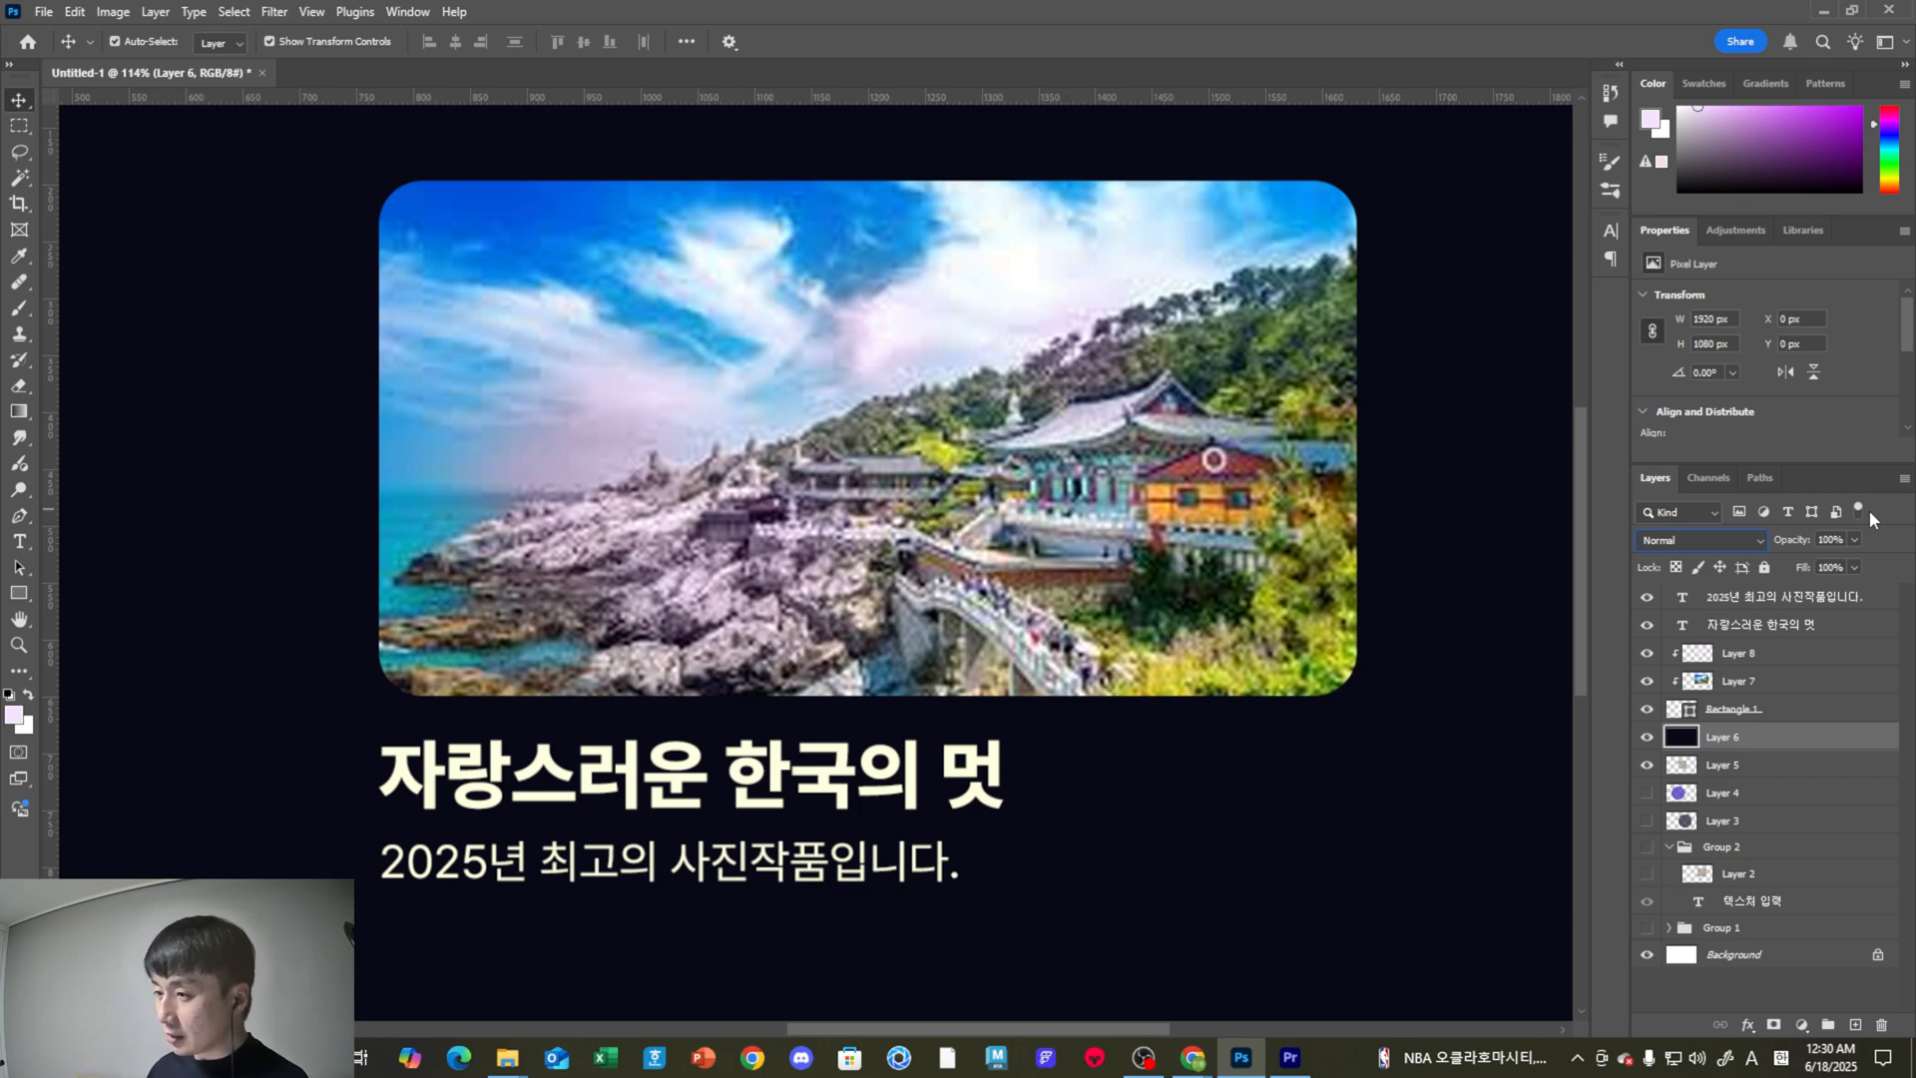
key(alt+Tab)
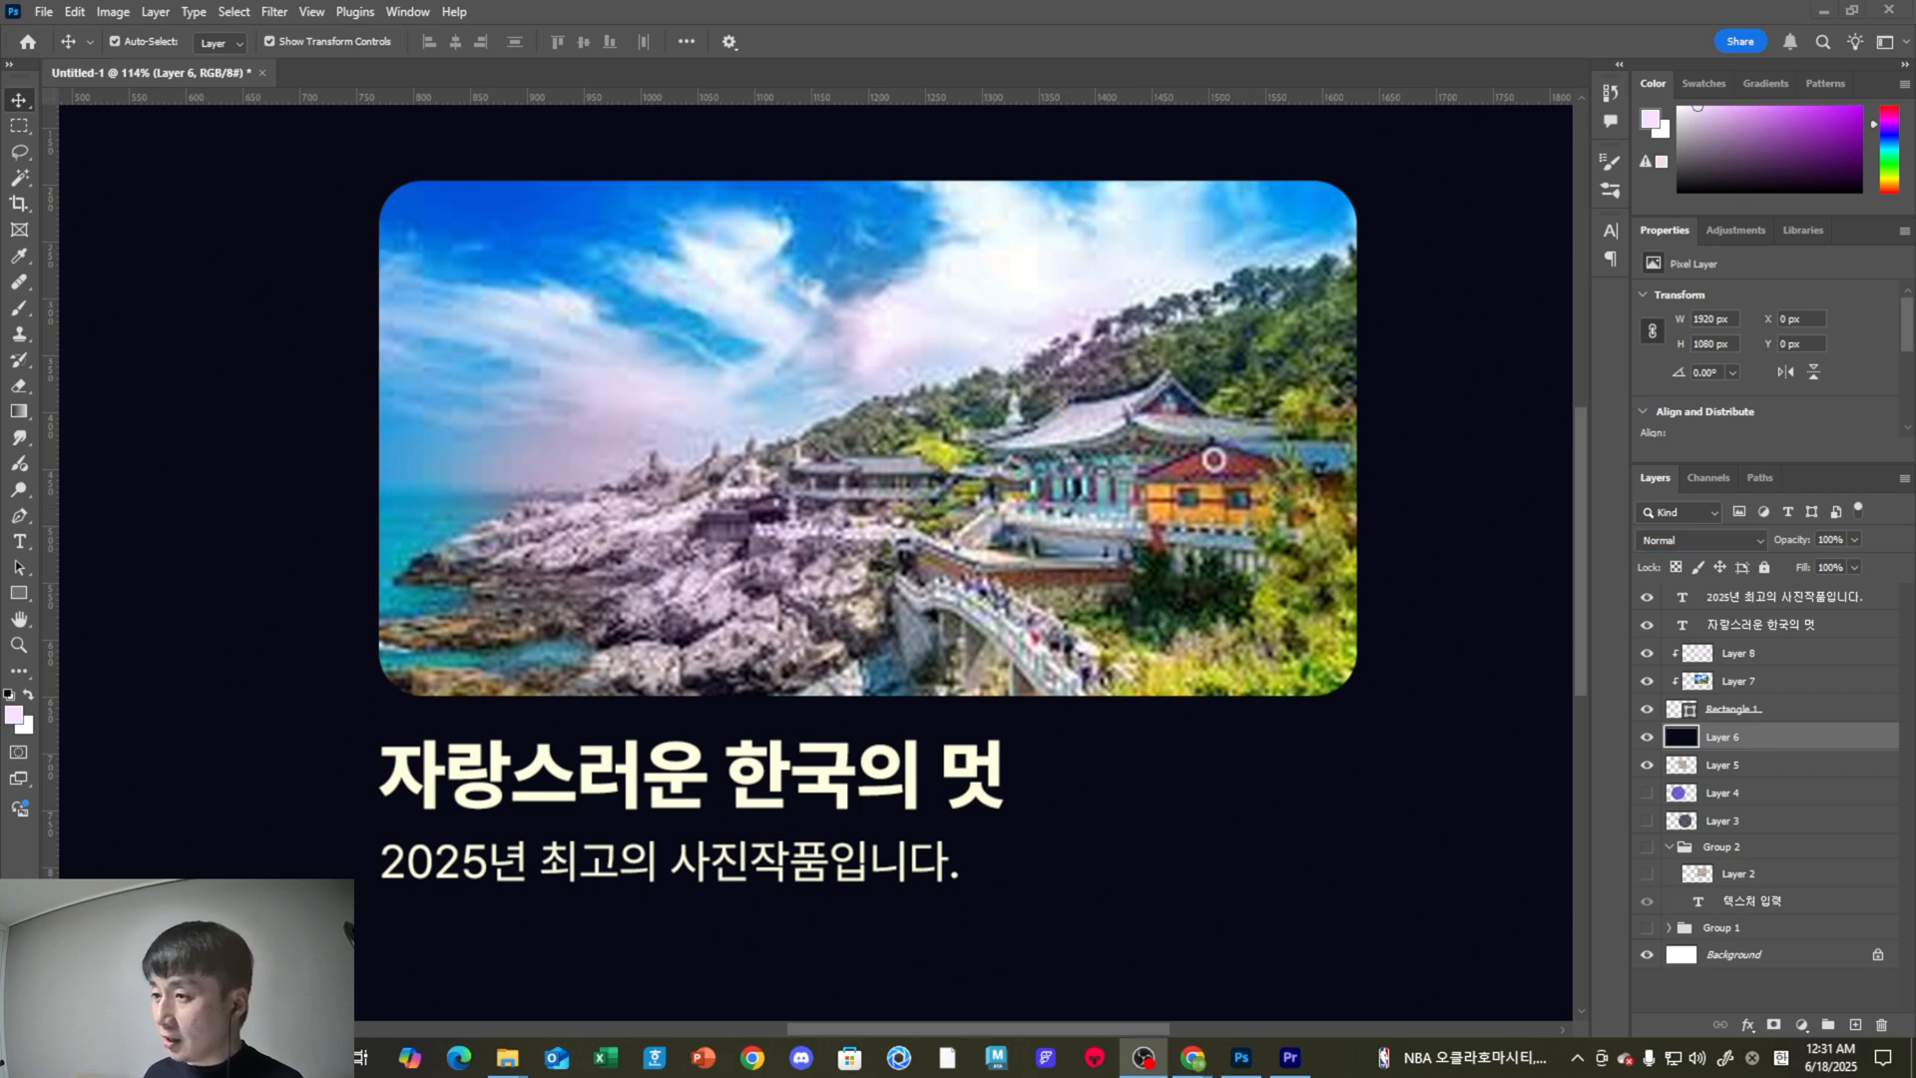